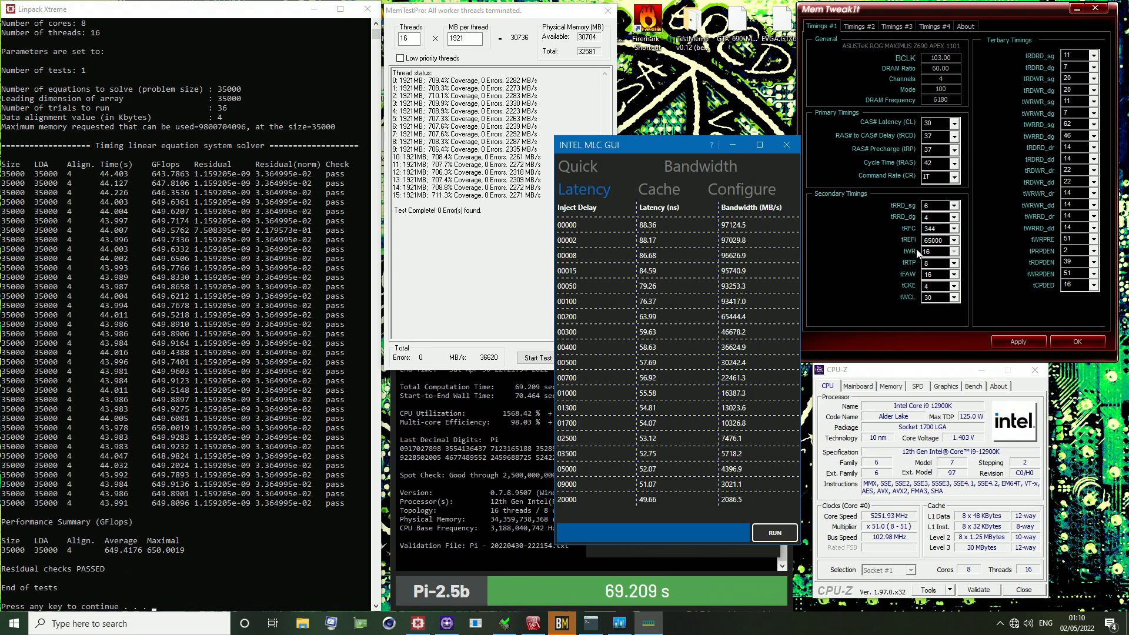
# Show the memory details in CPU-Z and bring the MemTweakIt timings window into focus
pyautogui.click(885, 387)
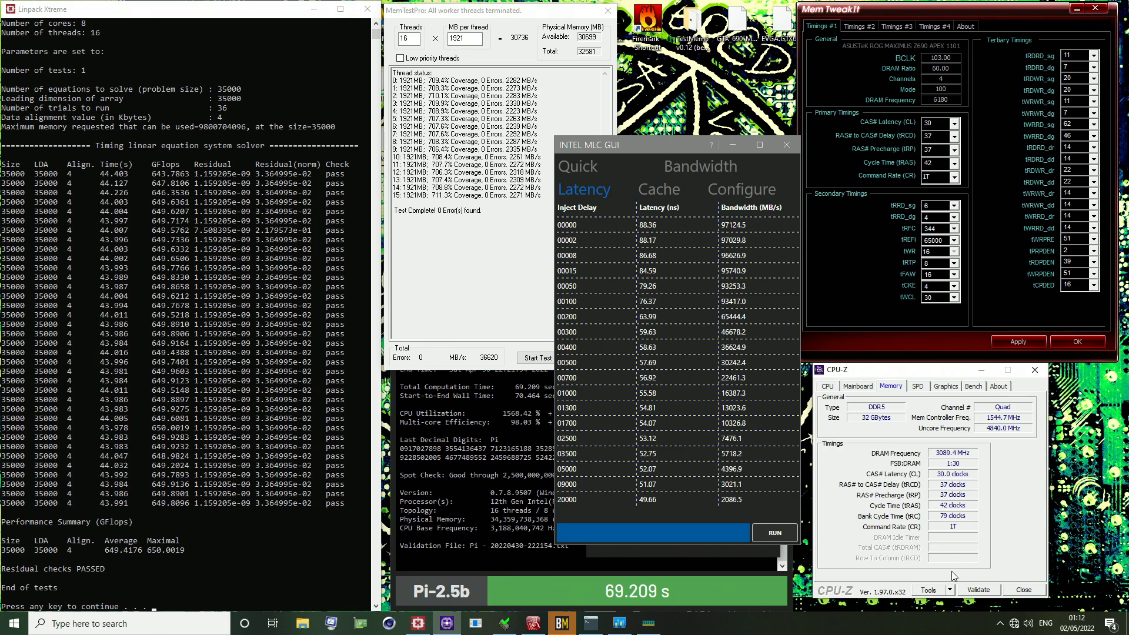
pyautogui.click(980, 200)
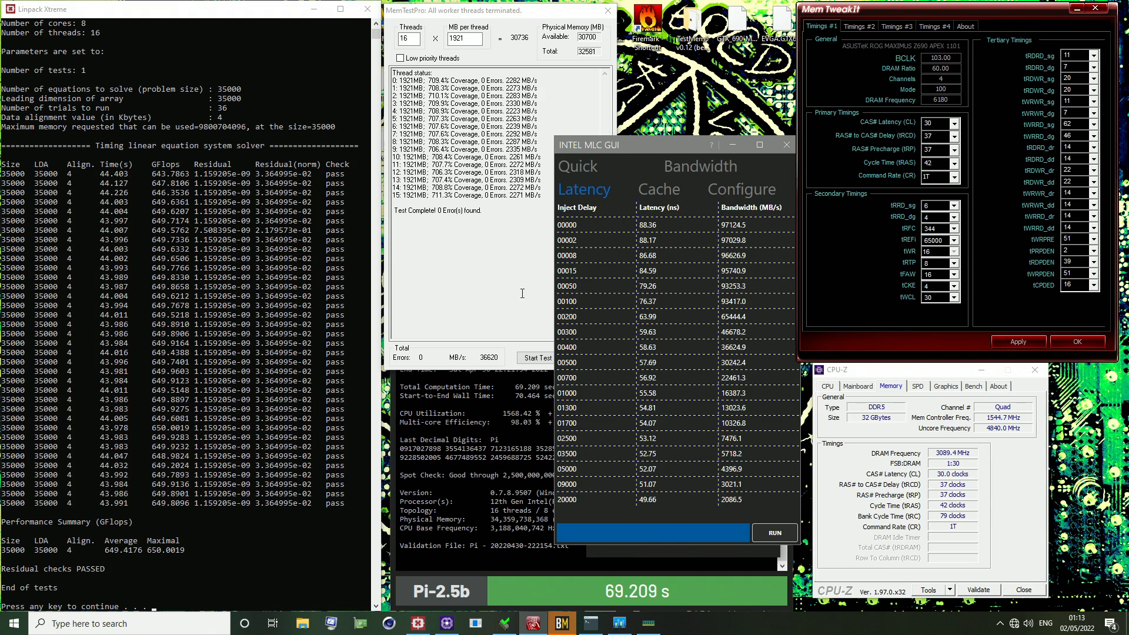
# Bring the MemTestPro results in front of the Intel MLC window and shift the window slightly clear of Linpack Xtreme
pyautogui.click(405, 6)
pyautogui.moveTo(416, 16); pyautogui.dragTo(433, 17)
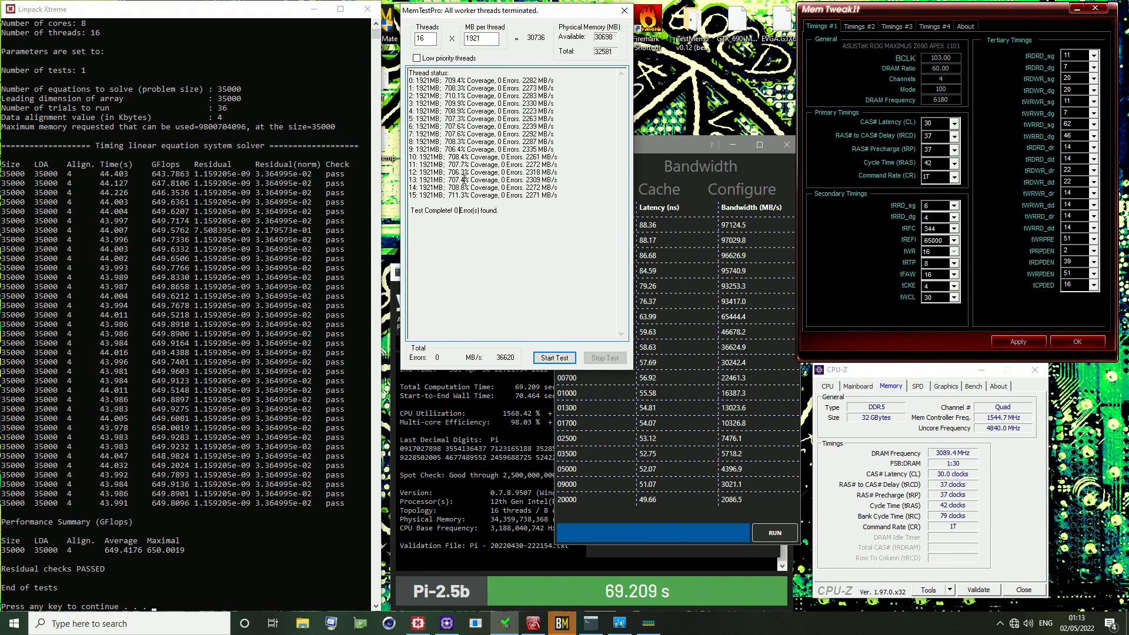
pyautogui.moveTo(442, 17); pyautogui.dragTo(431, 17)
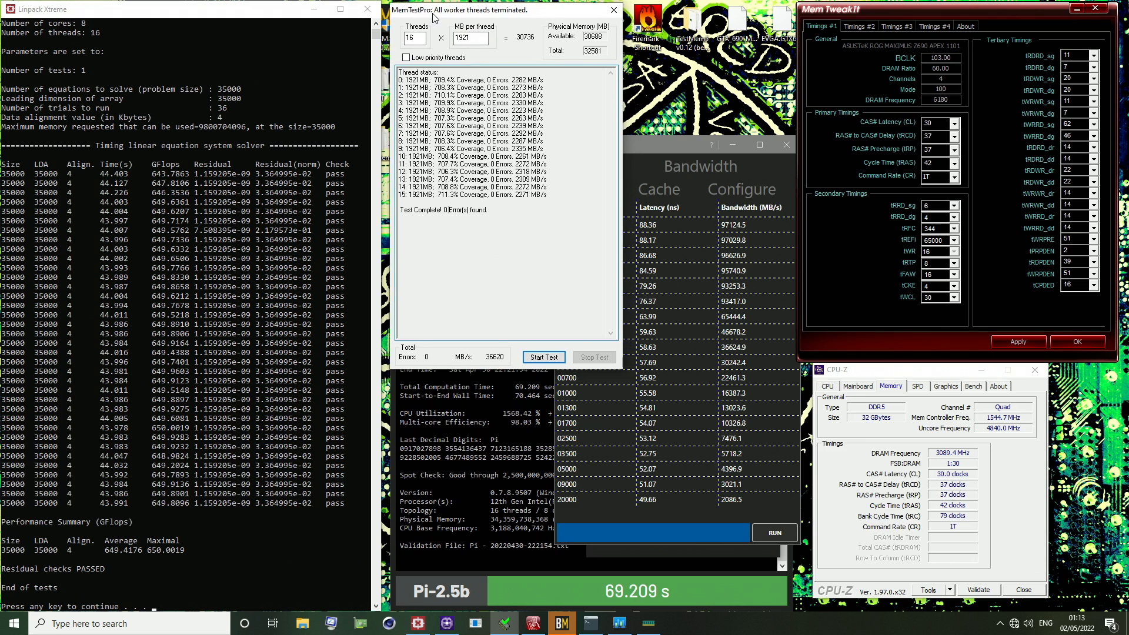
# Bring the y-cruncher benchmark result to the front, and highlight the GFlops column and its peak value in Linpack Xtreme
pyautogui.click(49, 3)
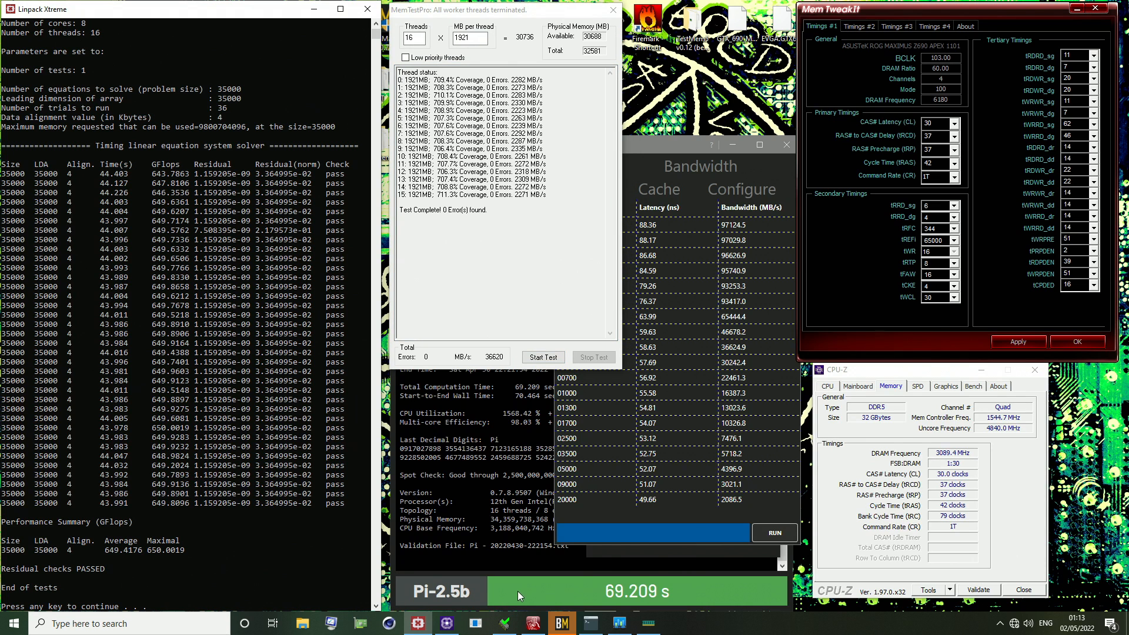
pyautogui.click(533, 464)
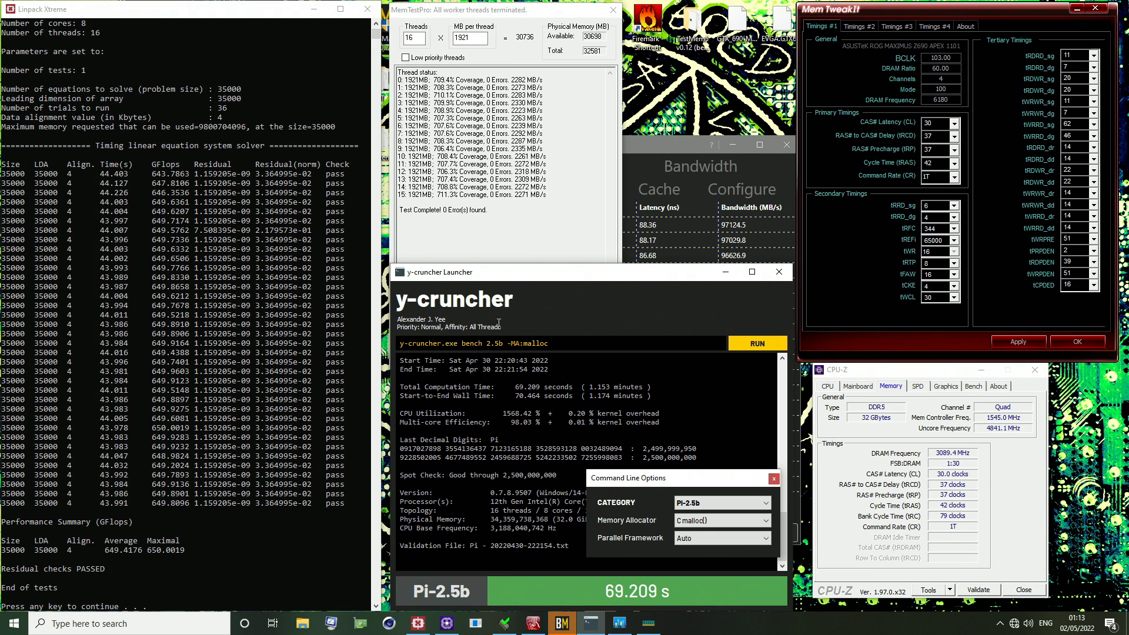
pyautogui.click(256, 225)
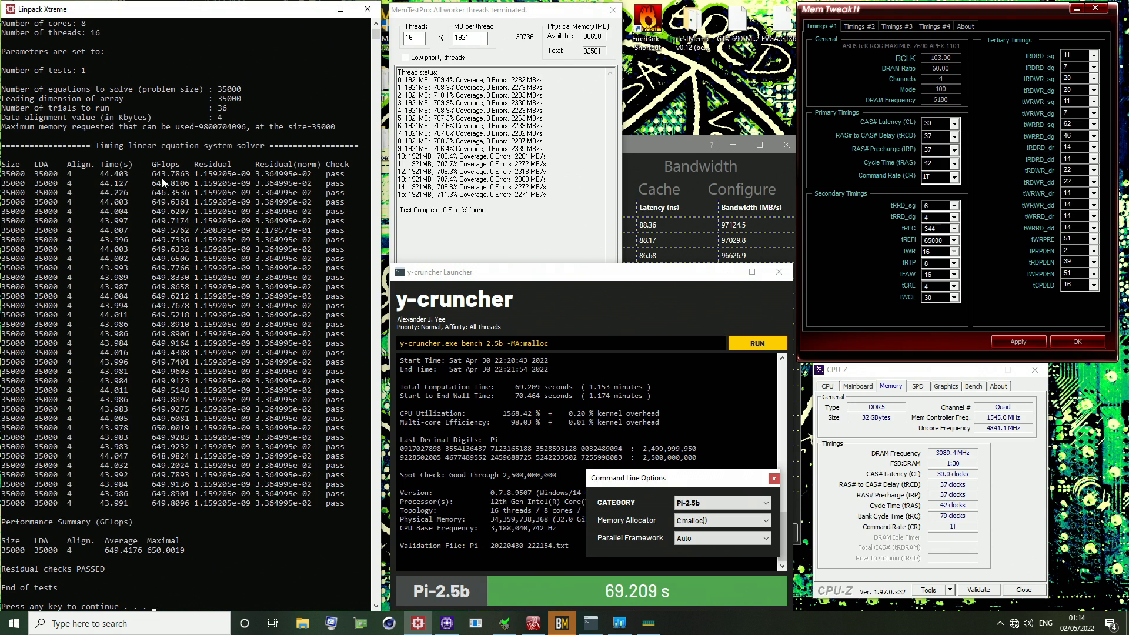
pyautogui.moveTo(153, 171); pyautogui.dragTo(184, 472)
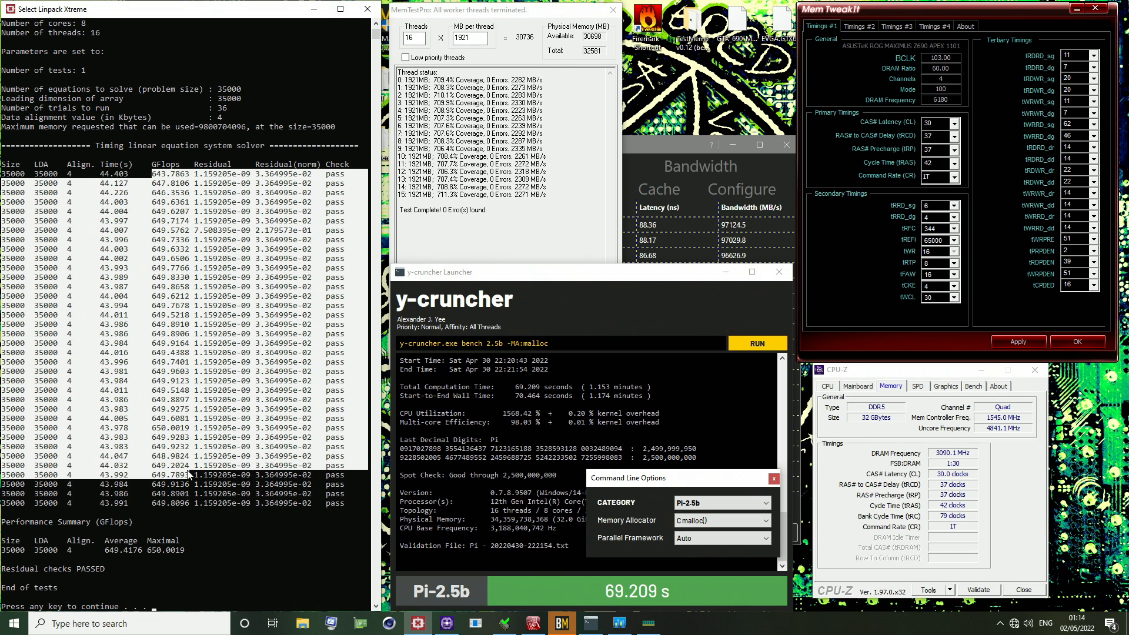
pyautogui.click(183, 465)
pyautogui.moveTo(150, 426); pyautogui.dragTo(189, 432)
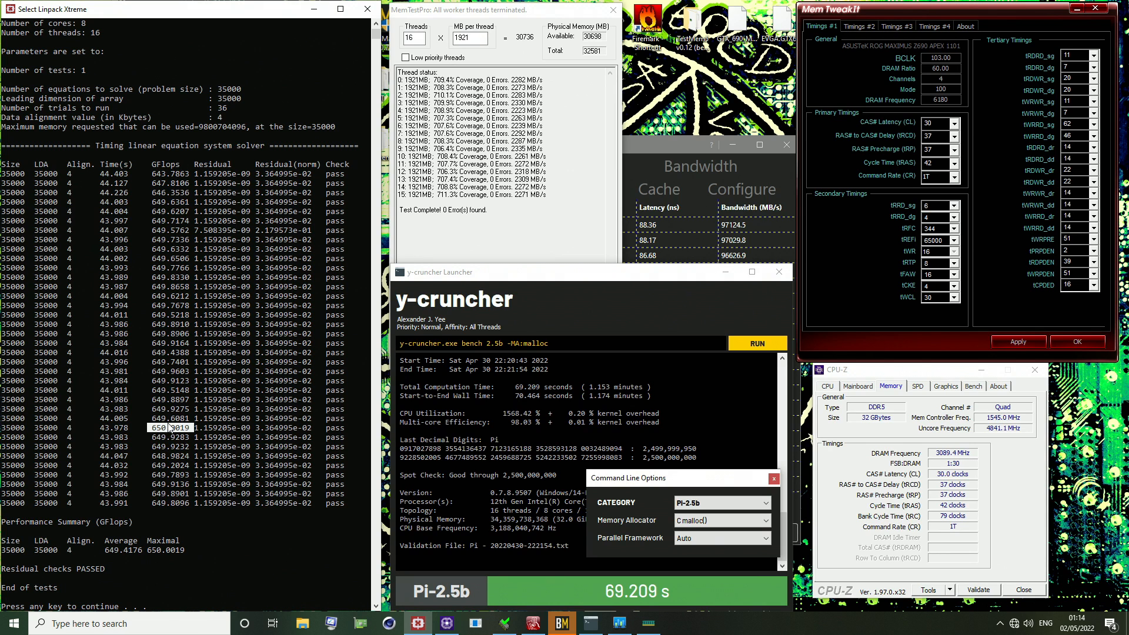
# Check the MemTestPro results and highlight the peak run and the average GFlops in Linpack Xtreme
pyautogui.click(450, 164)
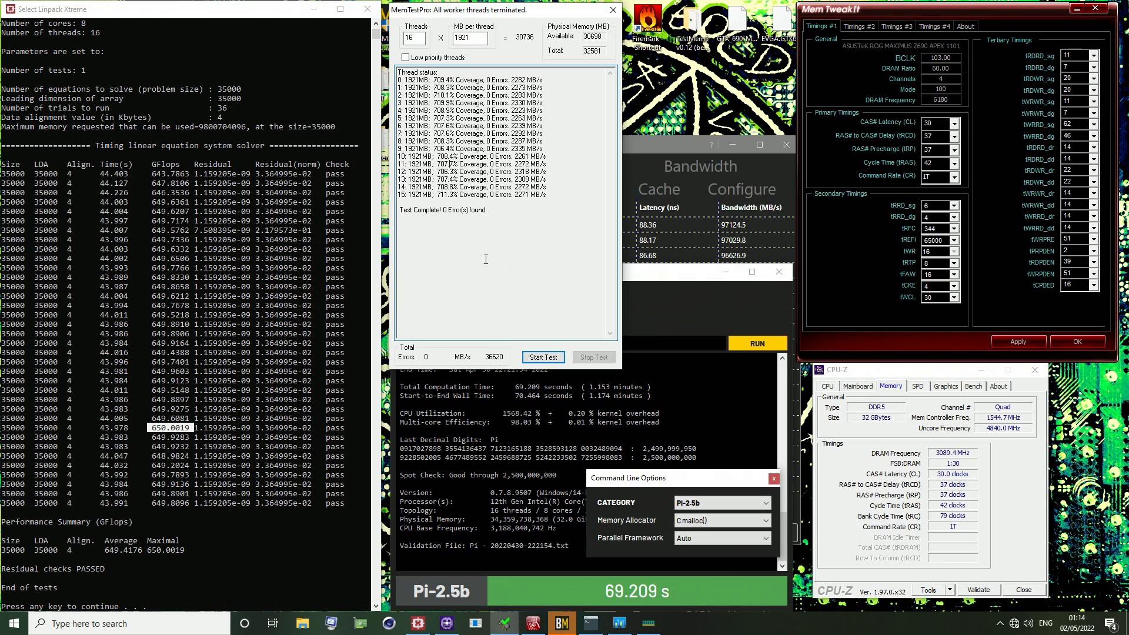
pyautogui.click(140, 436)
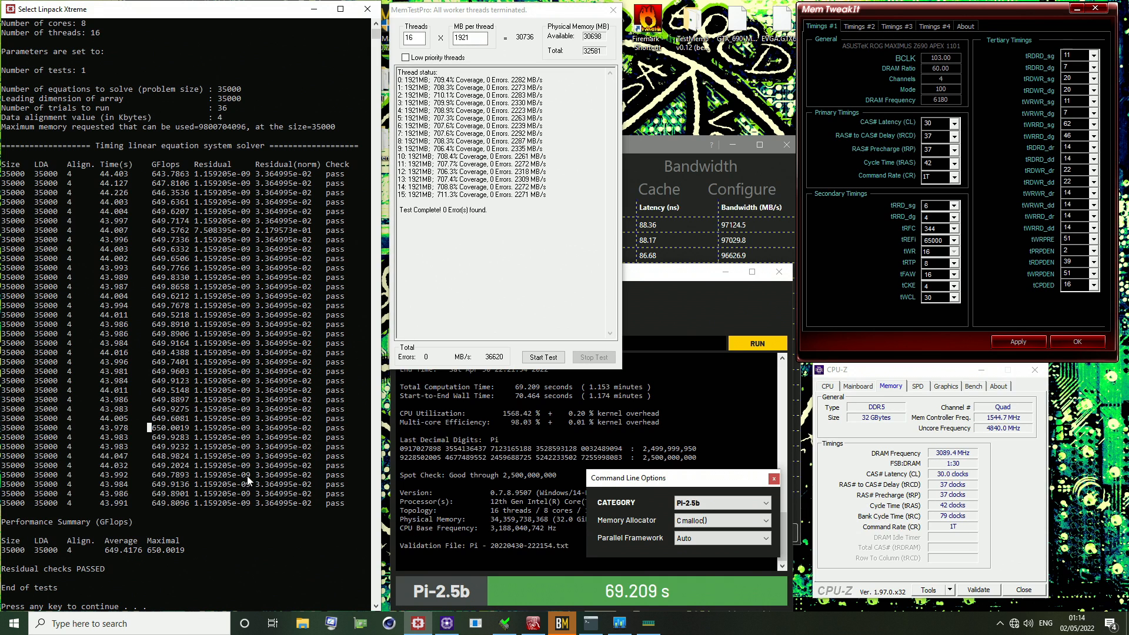
pyautogui.moveTo(149, 429); pyautogui.dragTo(195, 436)
pyautogui.moveTo(102, 551); pyautogui.dragTo(141, 556)
# Show the CPU details in CPU-Z and the Latency results in Intel MLC GUI, moving the MLC window slightly
pyautogui.click(835, 389)
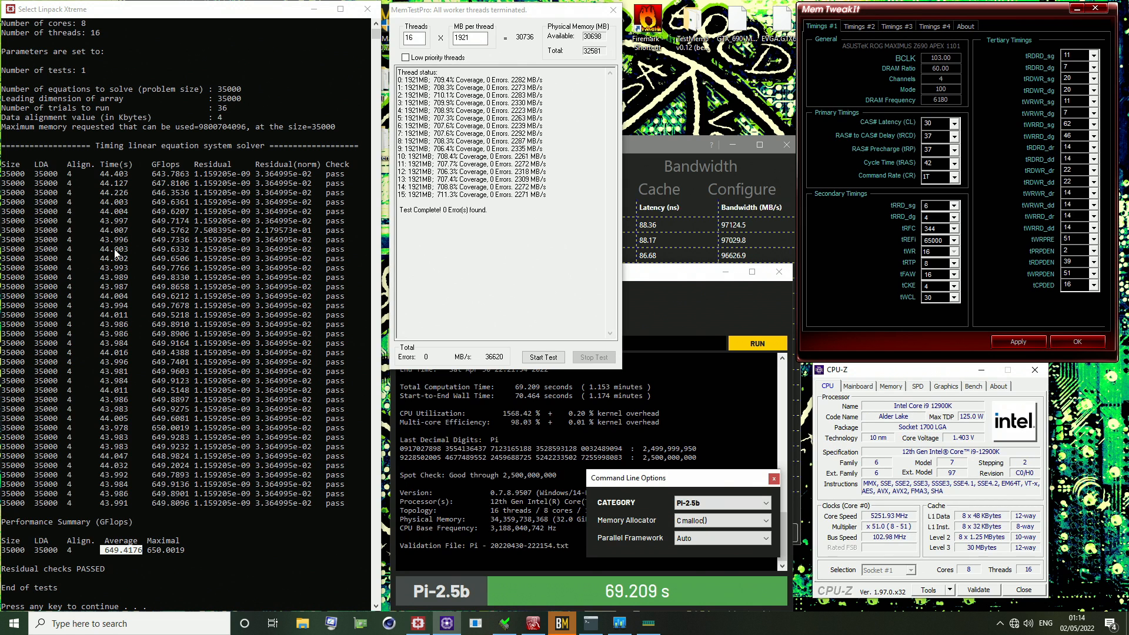
pyautogui.click(662, 183)
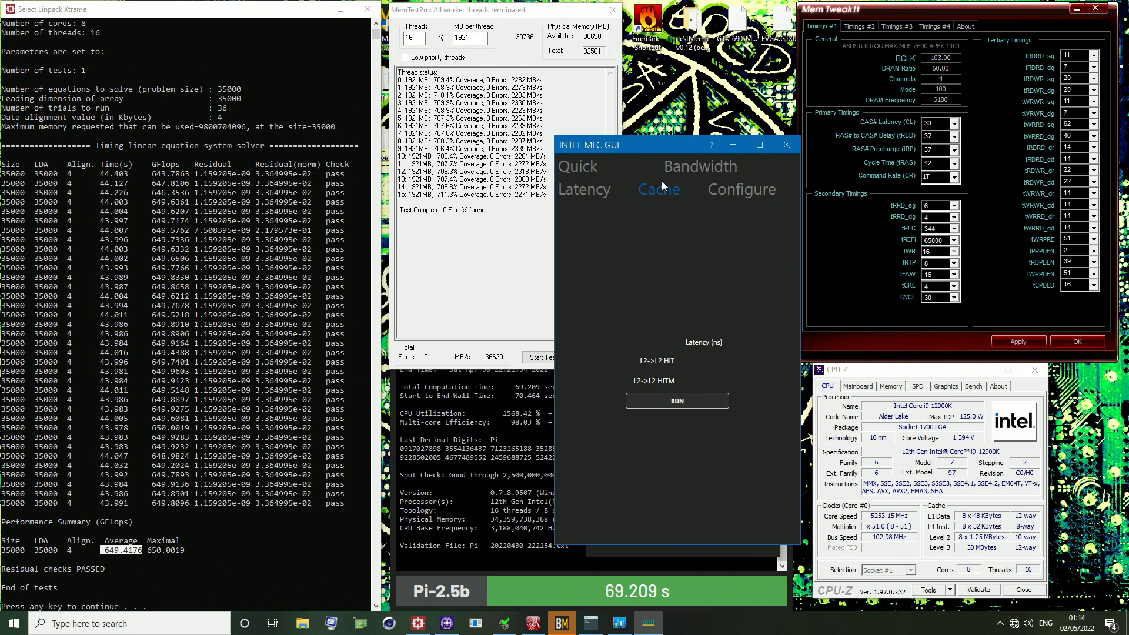
pyautogui.click(584, 189)
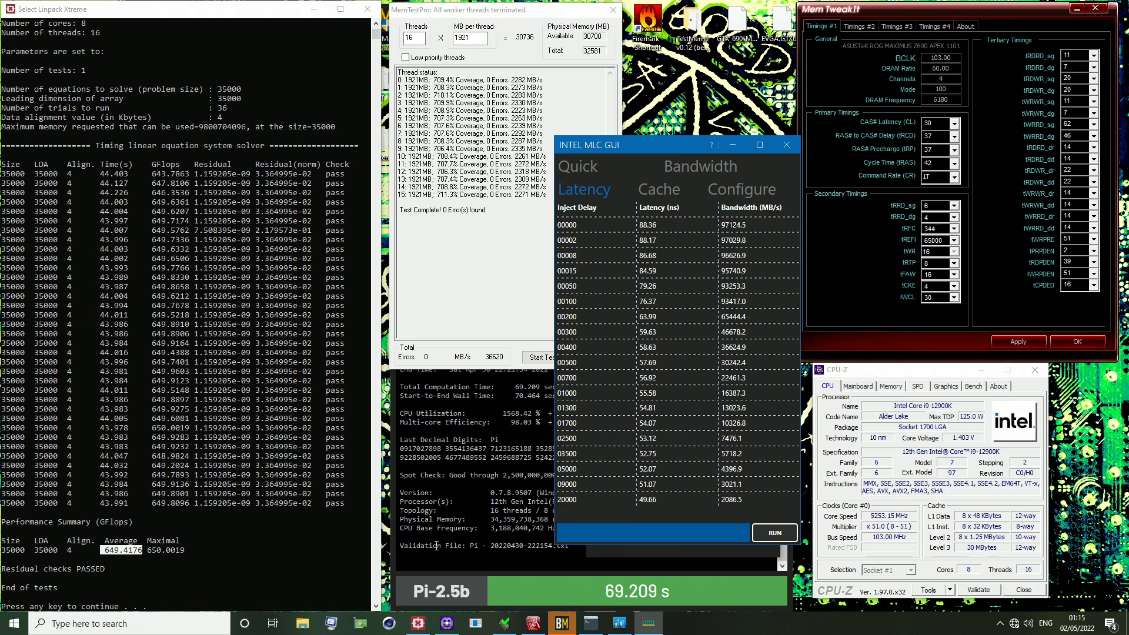
pyautogui.moveTo(657, 143); pyautogui.dragTo(676, 125)
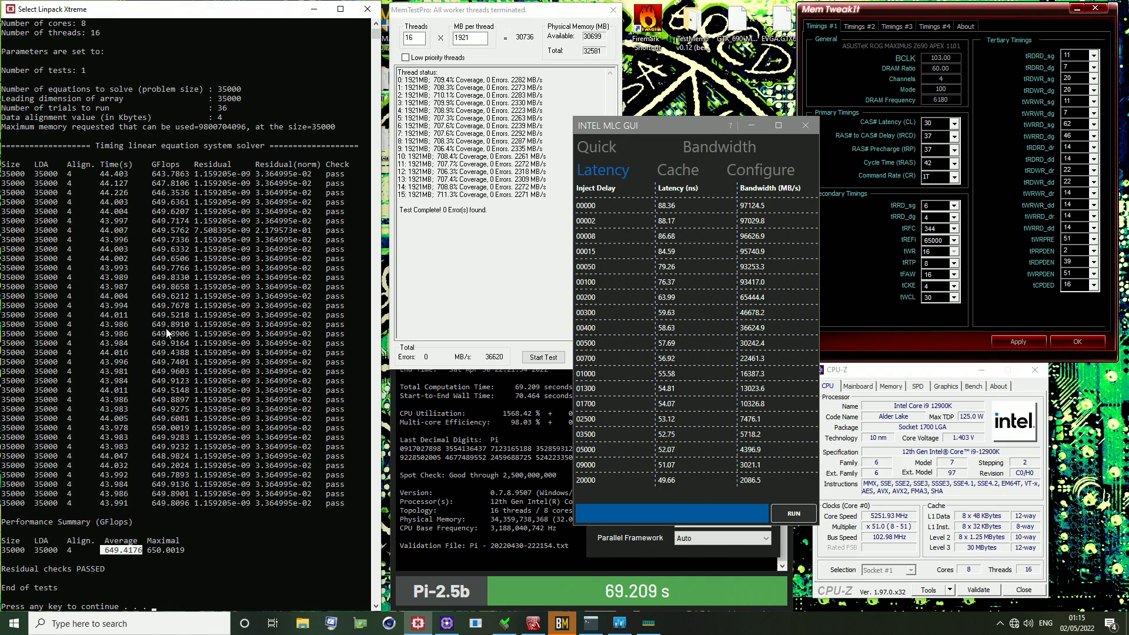
# Highlight a mid-run GFlops result in Linpack Xtreme, and reposition the Intel MLC latency table clear of the MemTweakIt timings
pyautogui.moveTo(137, 333); pyautogui.dragTo(199, 335)
pyautogui.click(885, 291)
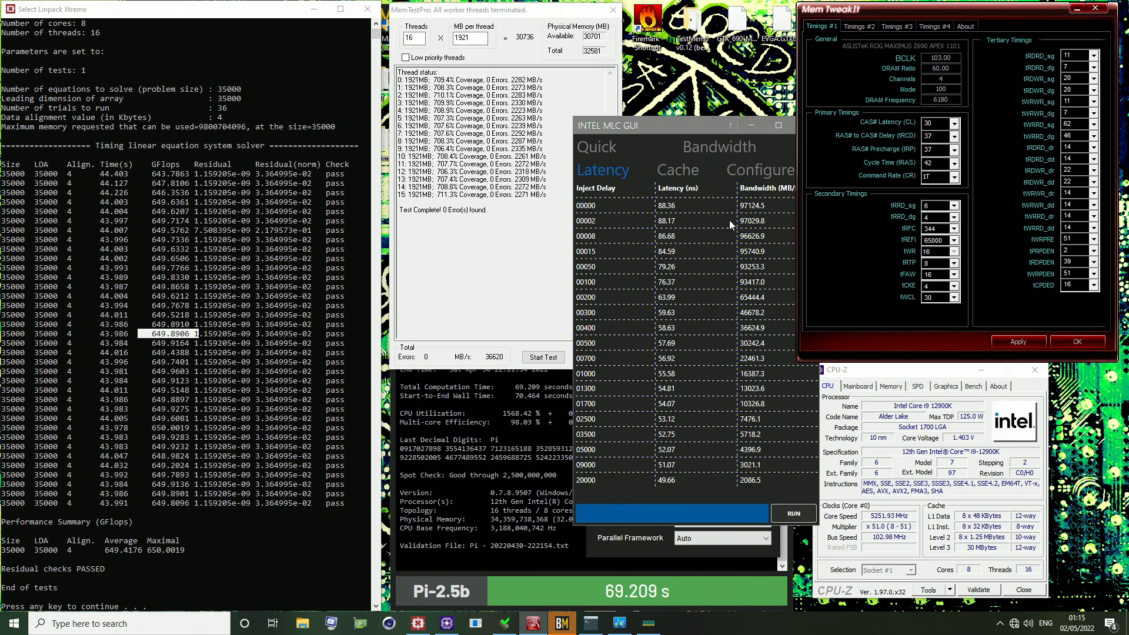
pyautogui.click(755, 214)
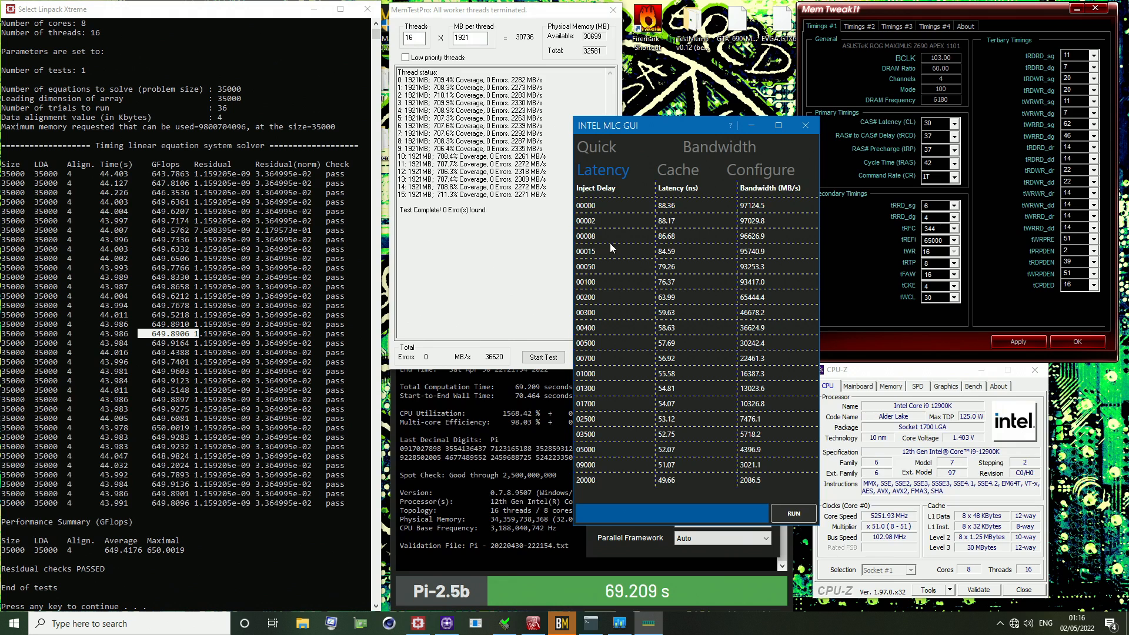
pyautogui.moveTo(640, 128); pyautogui.dragTo(605, 93)
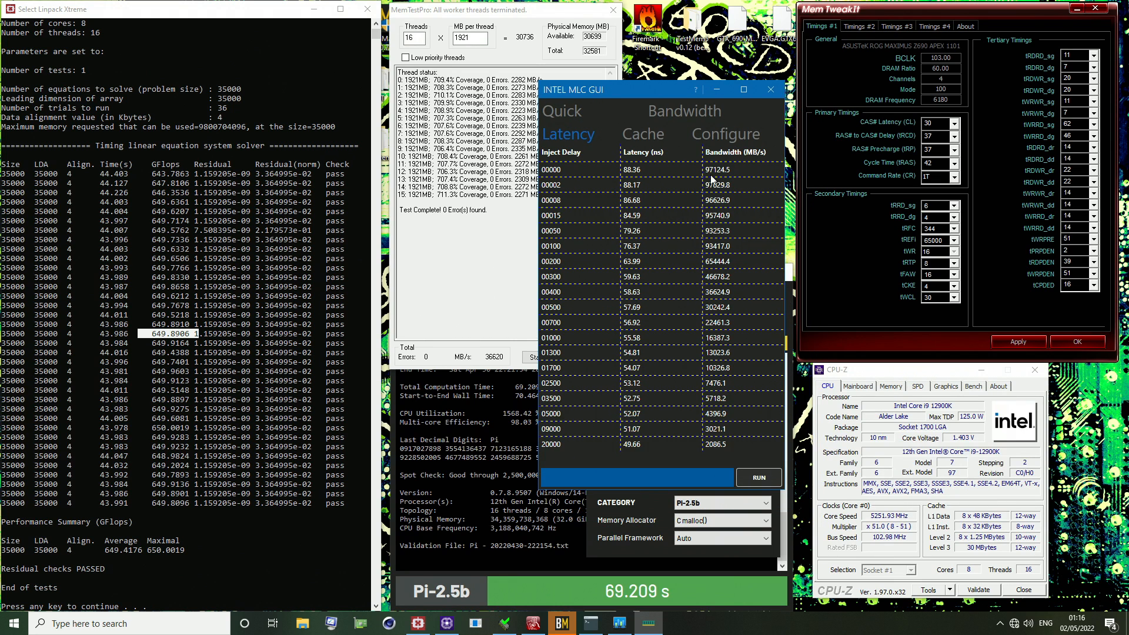
# Bring the MemTweakIt timings, y-cruncher result and MemTestPro results to the front in turn for review
pyautogui.click(838, 297)
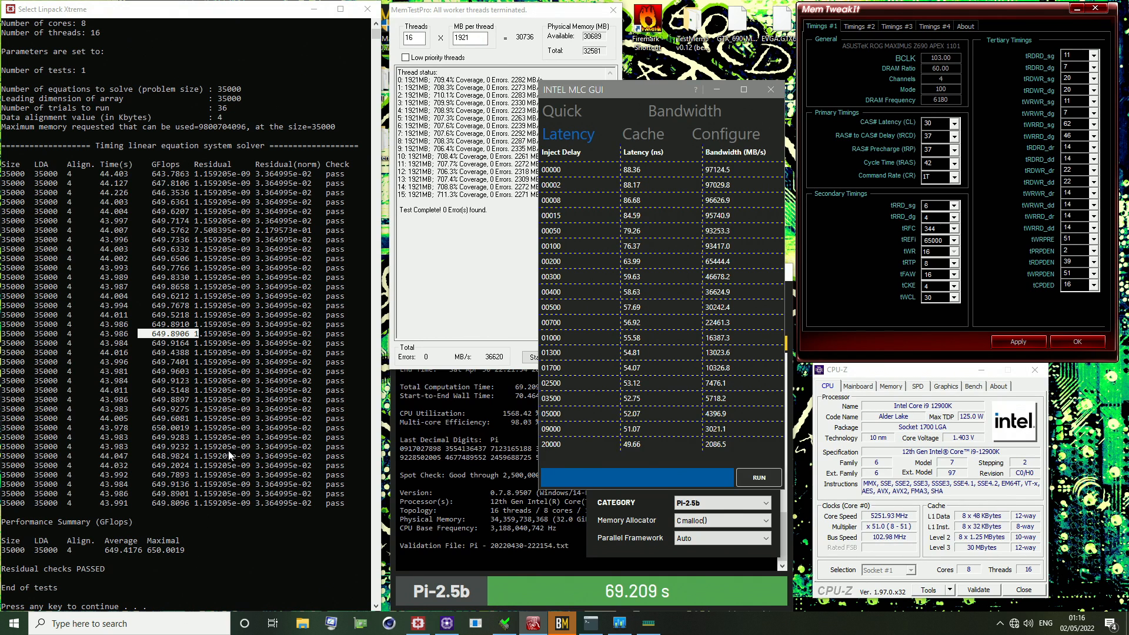
pyautogui.click(568, 594)
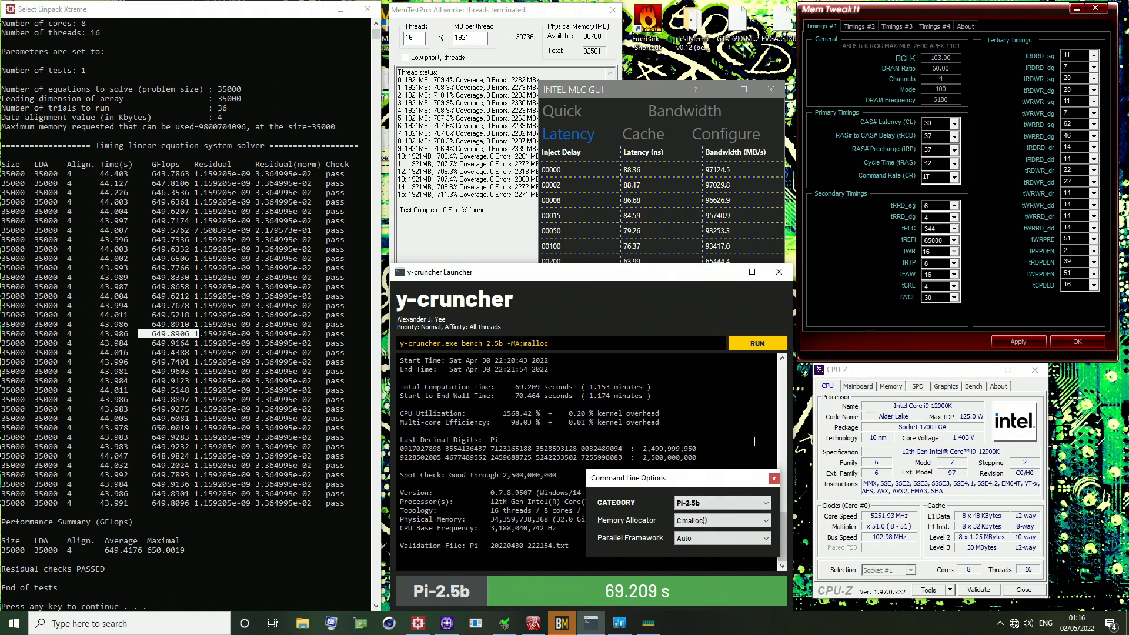
pyautogui.click(840, 16)
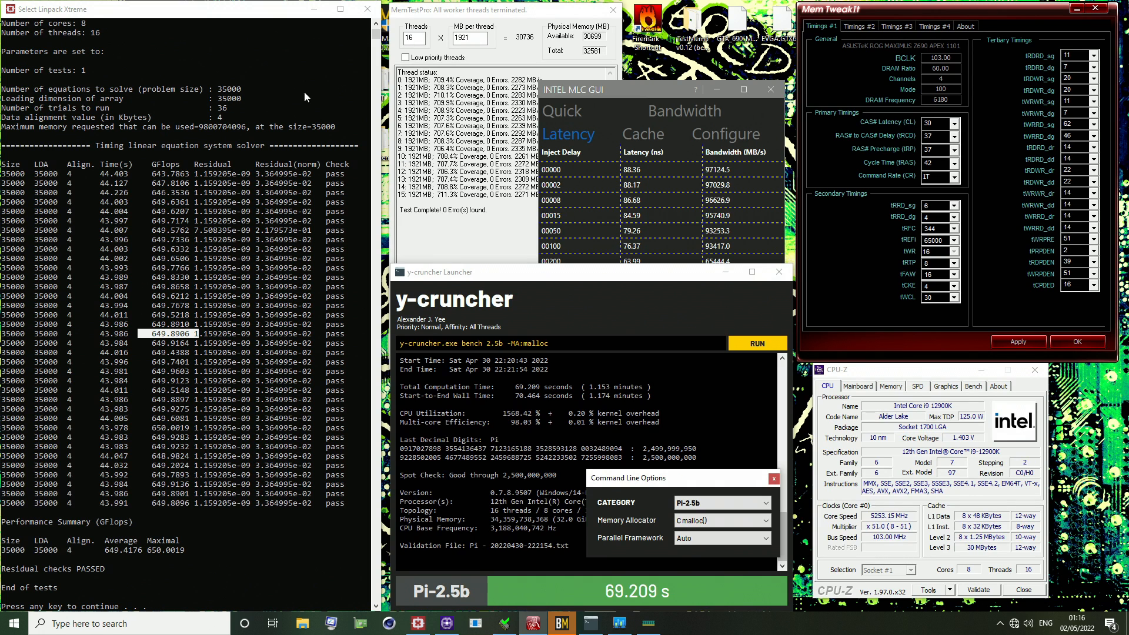
pyautogui.click(479, 226)
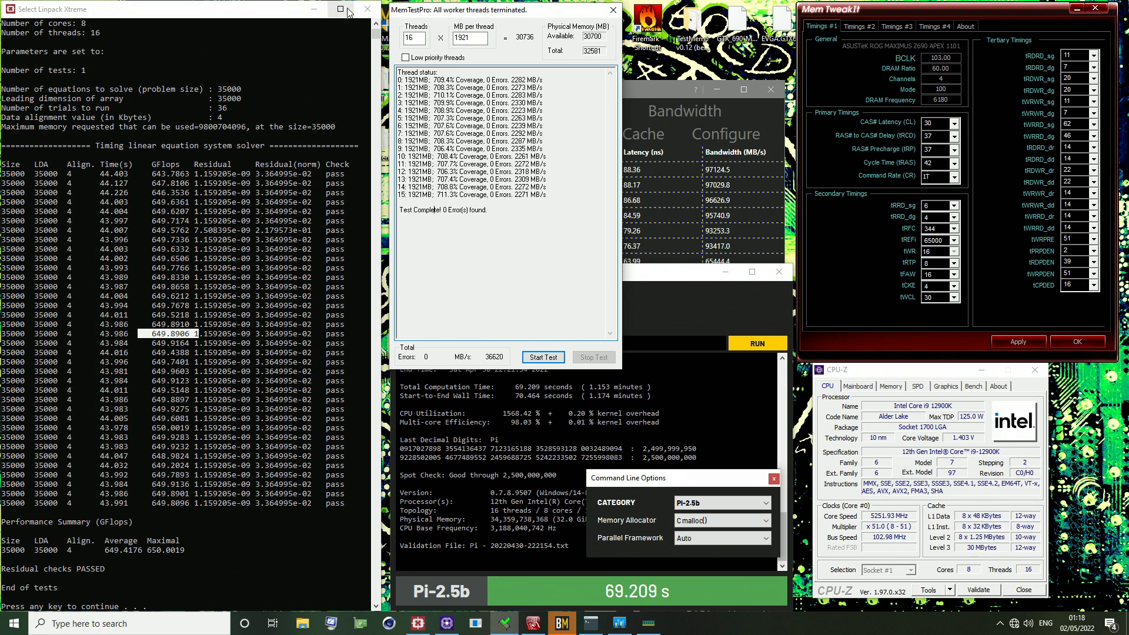
pyautogui.click(824, 324)
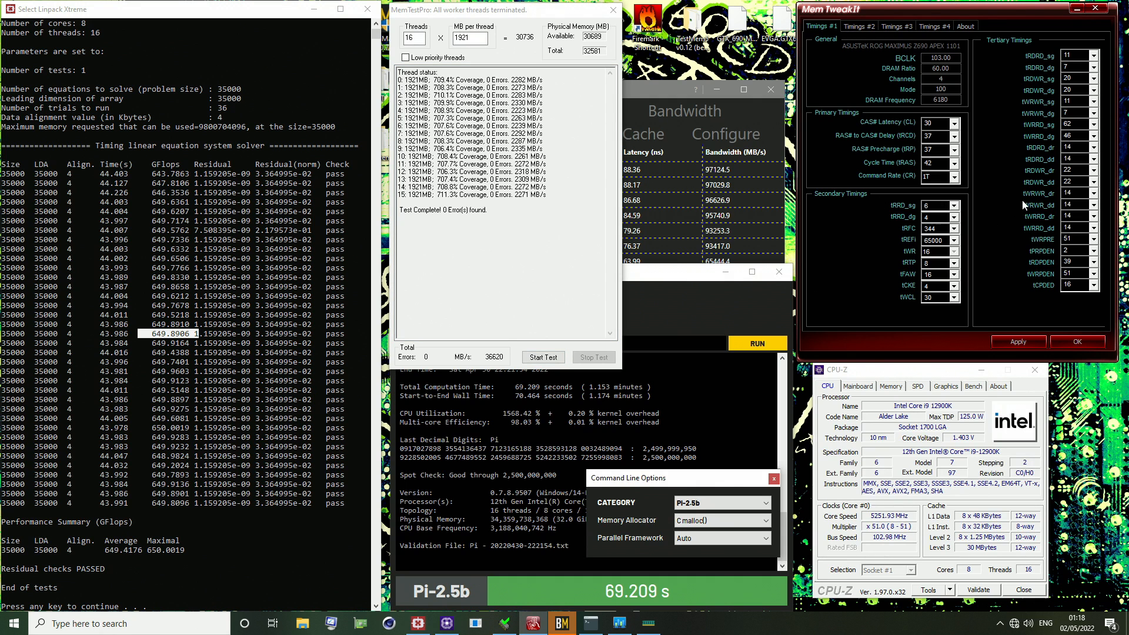
# Close MemTweakIt, MemTestPro, Linpack Xtreme, y-cruncher Launcher, Intel MLC GUI and CPU-Z
pyautogui.click(1095, 8)
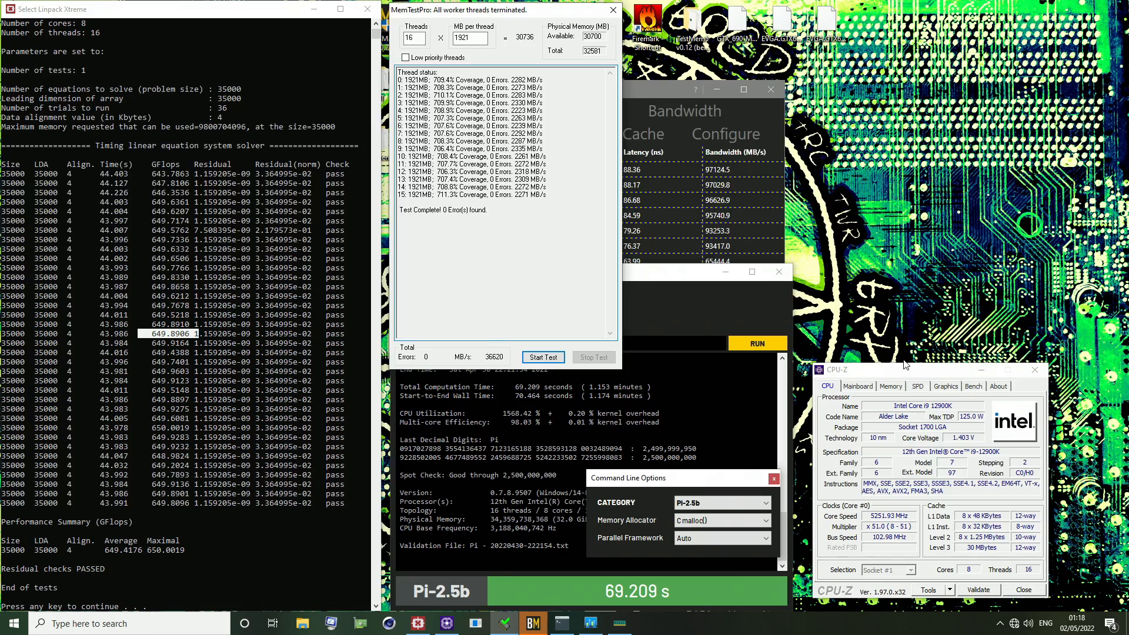
pyautogui.click(613, 10)
pyautogui.click(367, 9)
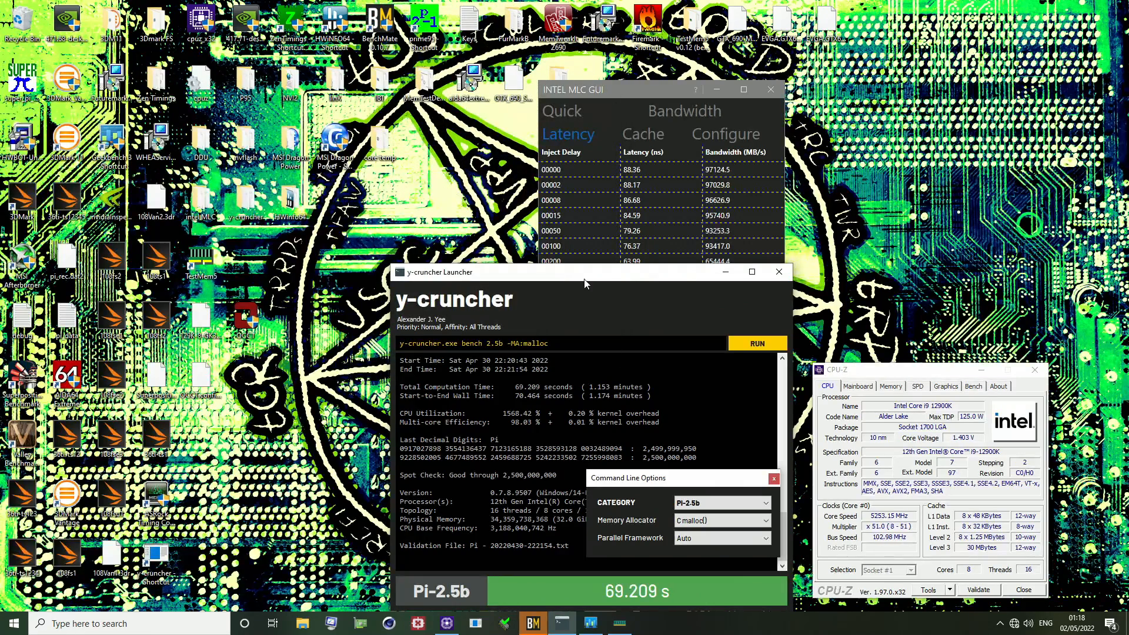
pyautogui.click(779, 272)
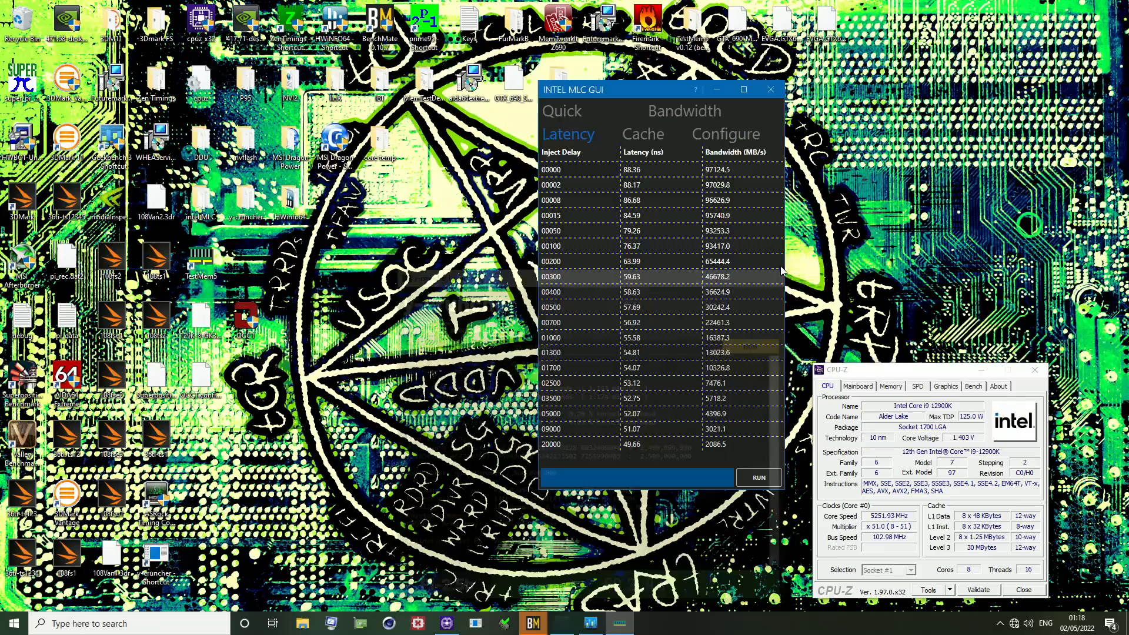
pyautogui.click(773, 90)
pyautogui.click(1035, 369)
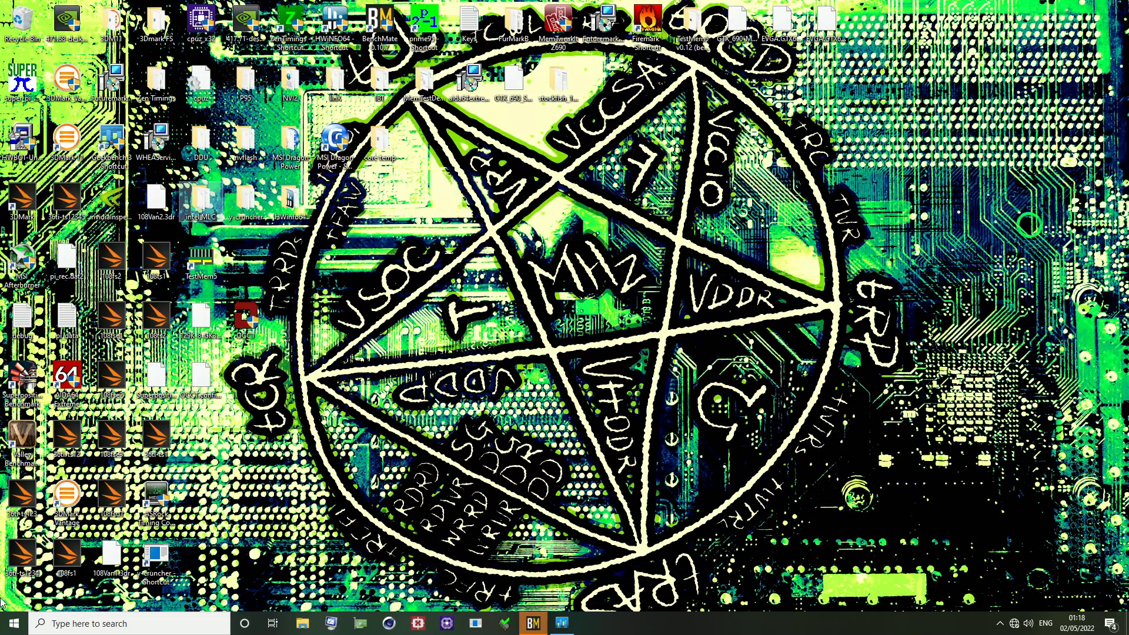
# Restart the computer
pyautogui.rightClick(10, 630)
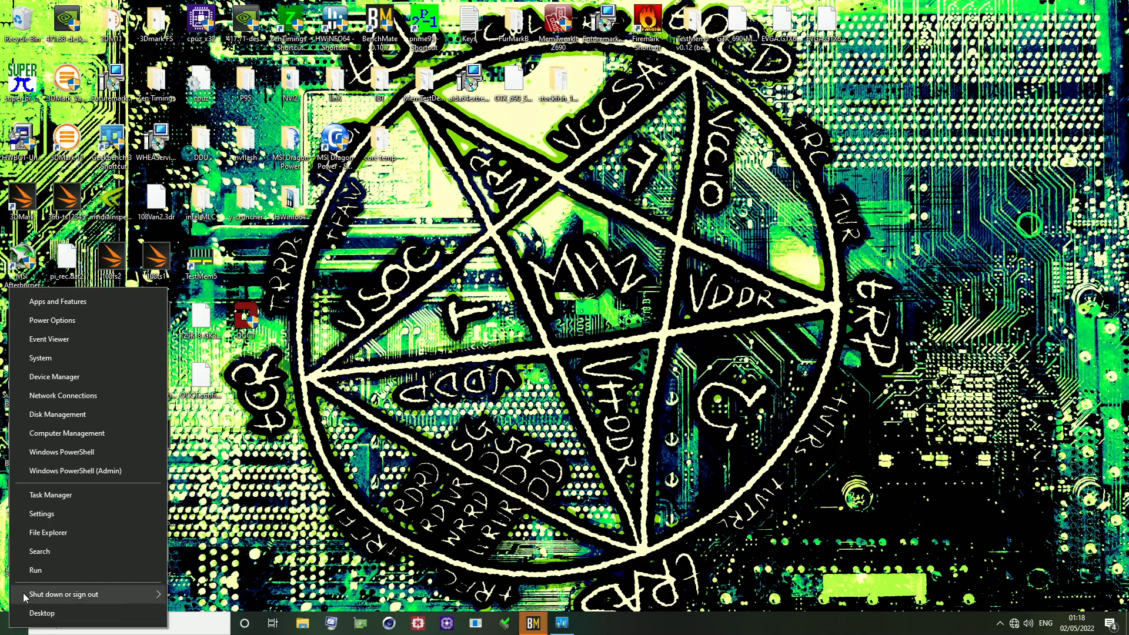
pyautogui.moveTo(36, 593)
pyautogui.click(206, 591)
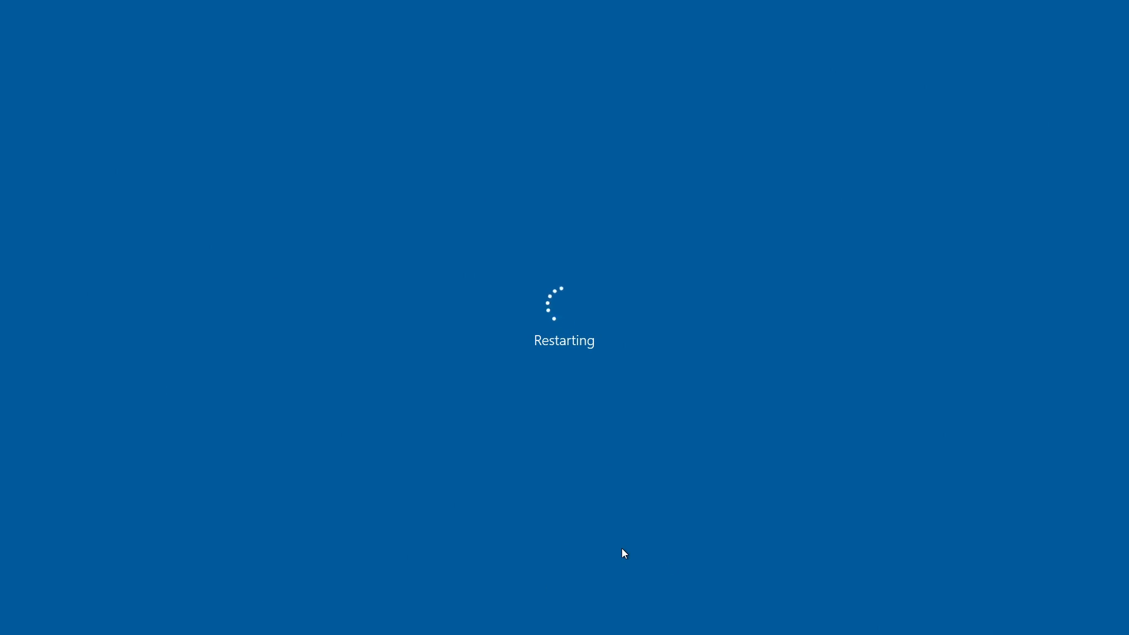
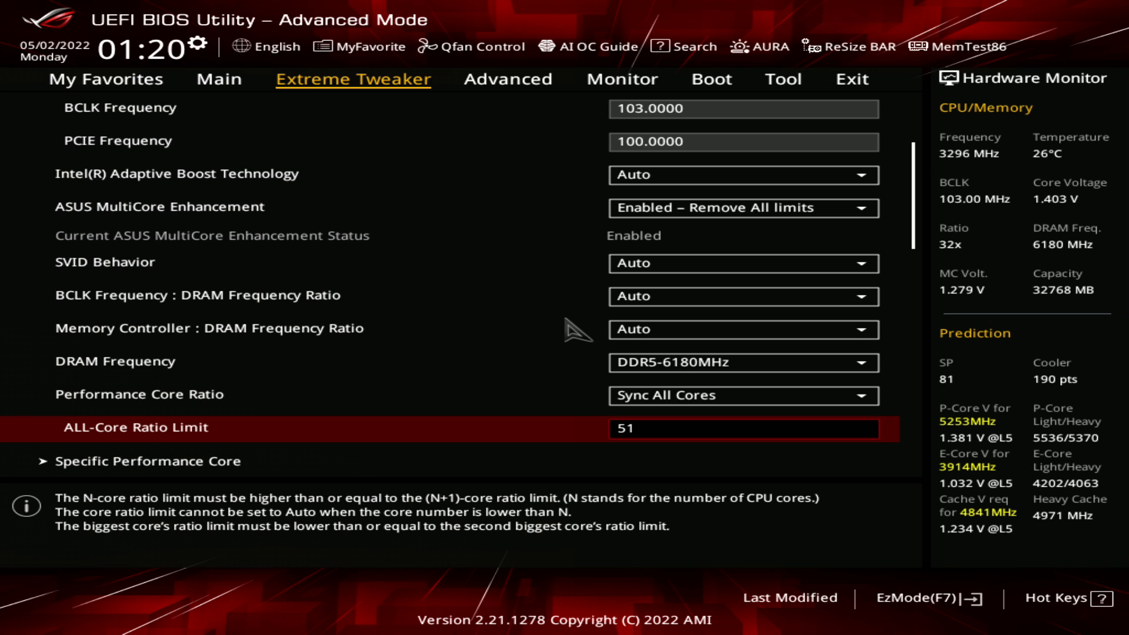
# Review the Extreme Tweaker settings from the all-core ratio limit through the CPU cache ratios to the CPU core voltage override
pyautogui.press('Down')
pyautogui.press('Down')
pyautogui.press('Down')
pyautogui.press('Down')
pyautogui.press('Down')
pyautogui.press('Down')
pyautogui.press('Down')
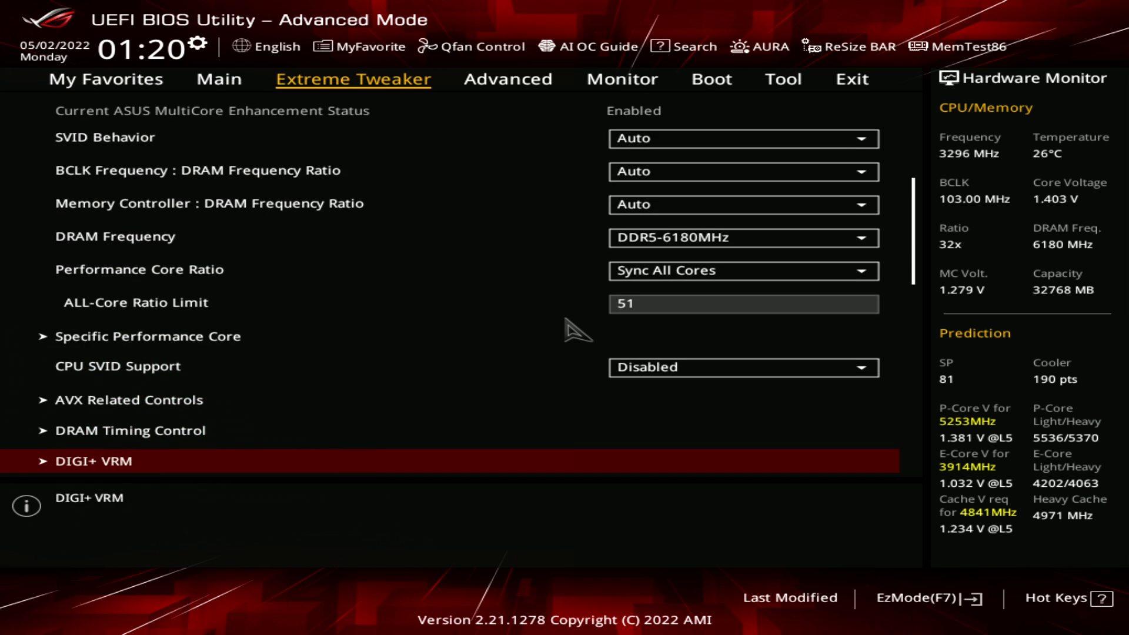
pyautogui.press('Down')
pyautogui.press('Down')
pyautogui.press('Down')
pyautogui.press('Down')
pyautogui.press('Down')
pyautogui.press('Down')
pyautogui.press('Down')
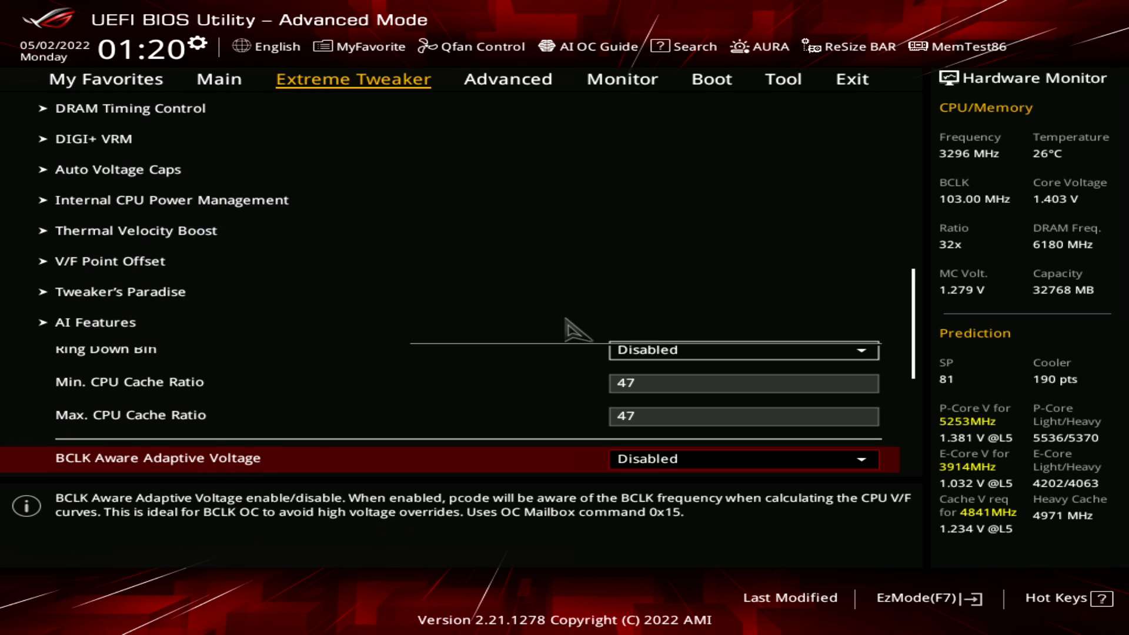
pyautogui.press('Up')
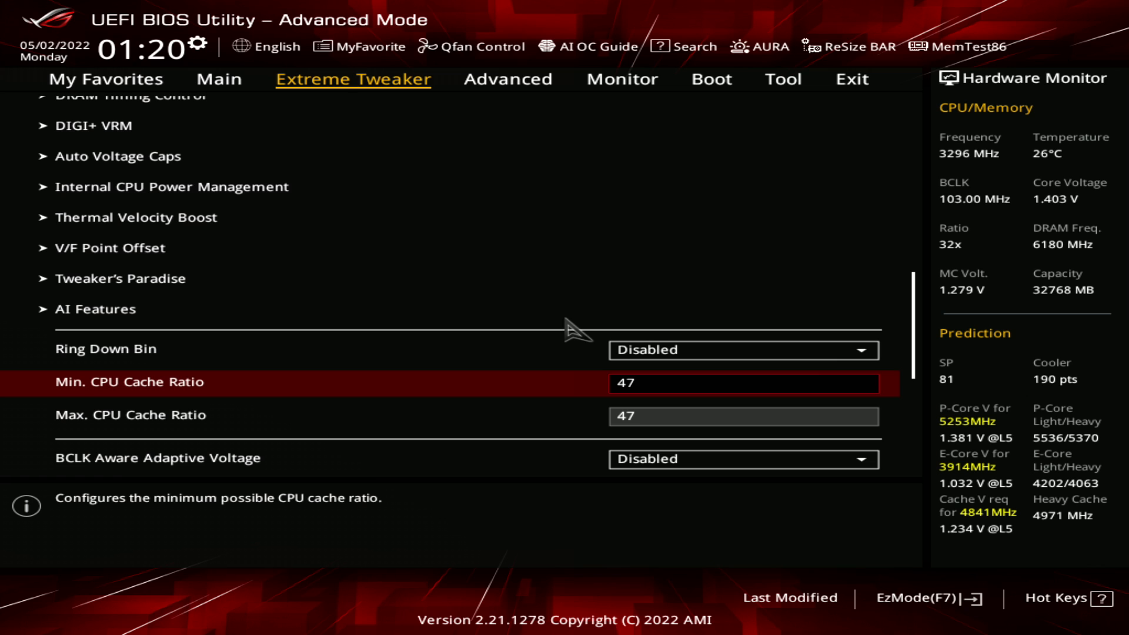
pyautogui.press('Down')
pyautogui.press('Up')
pyautogui.press('Down')
pyautogui.press('Down')
pyautogui.press('Down')
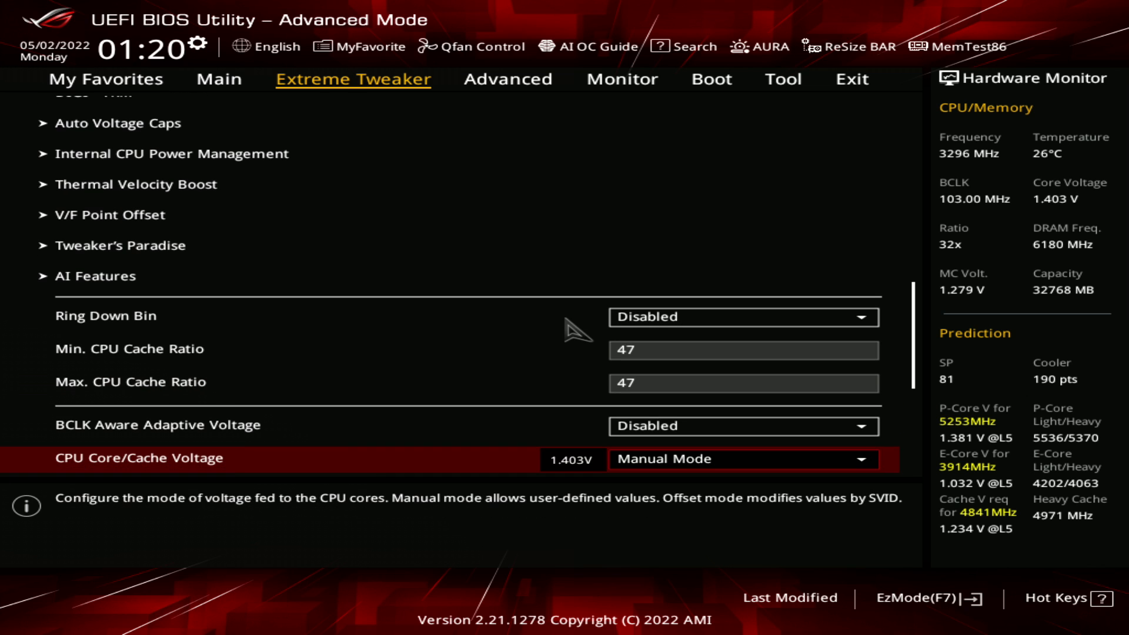
pyautogui.press('Down')
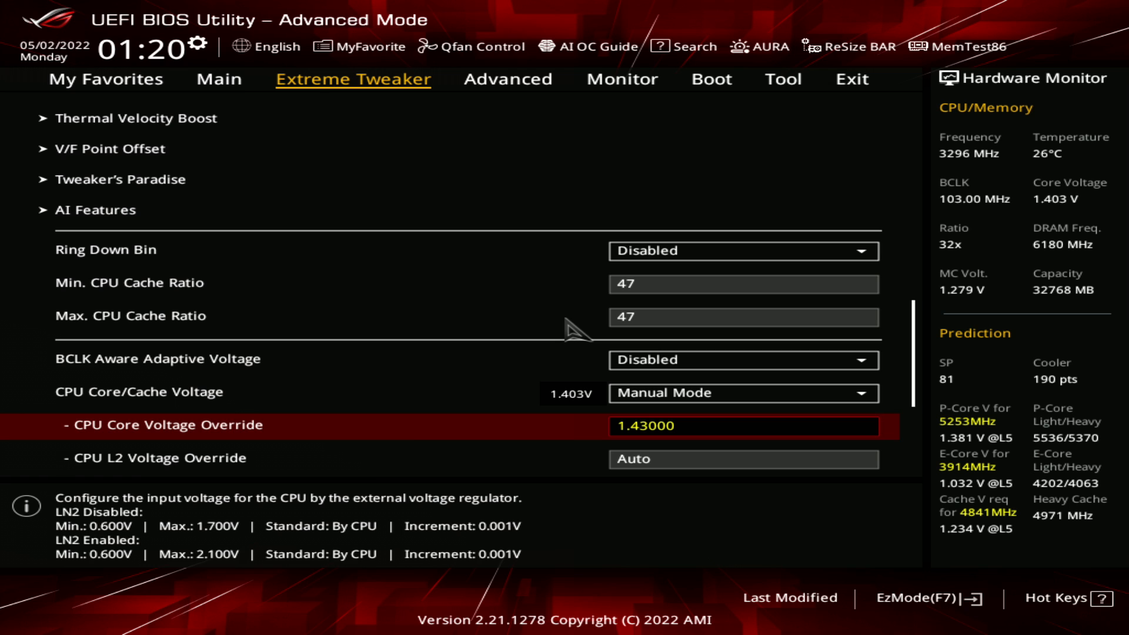
# Open the DIGI+ VRM settings and examine the load-line calibration, CPU Current Capability and CPU Current Reporting options
pyautogui.press('Up')
pyautogui.press('Up')
pyautogui.press('Up')
pyautogui.press('Up')
pyautogui.press('Up')
pyautogui.press('Up')
pyautogui.press('Up')
pyautogui.press('Up')
pyautogui.press('Up')
pyautogui.press('Up')
pyautogui.press('Up')
pyautogui.press('Up')
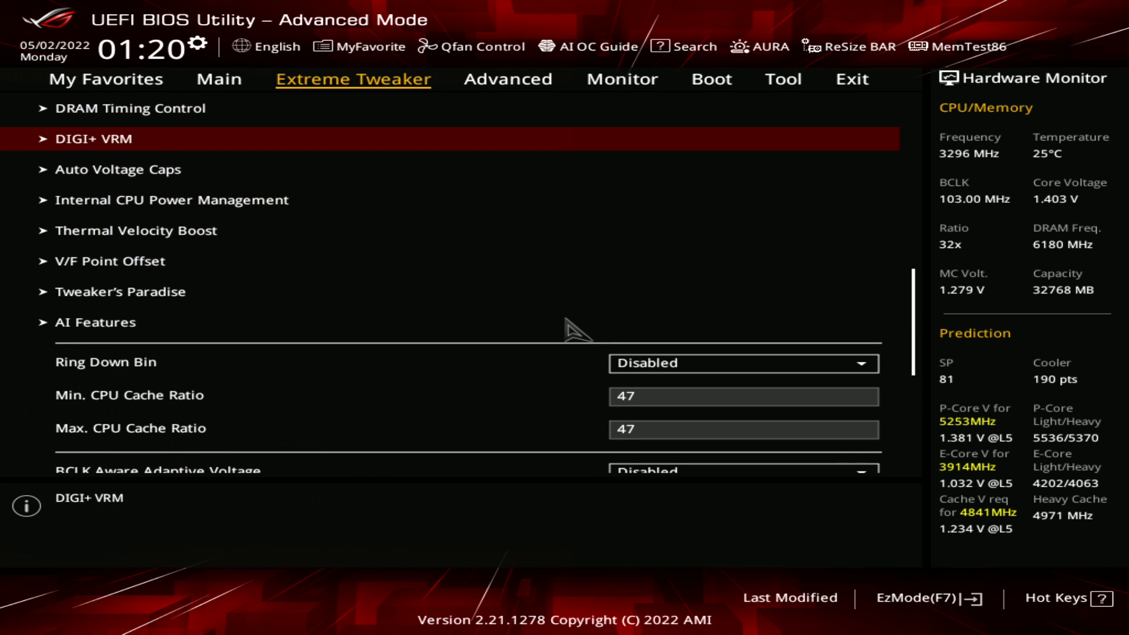
pyautogui.press('Return')
pyautogui.press('Down')
pyautogui.press('Down')
pyautogui.press('Down')
pyautogui.press('Down')
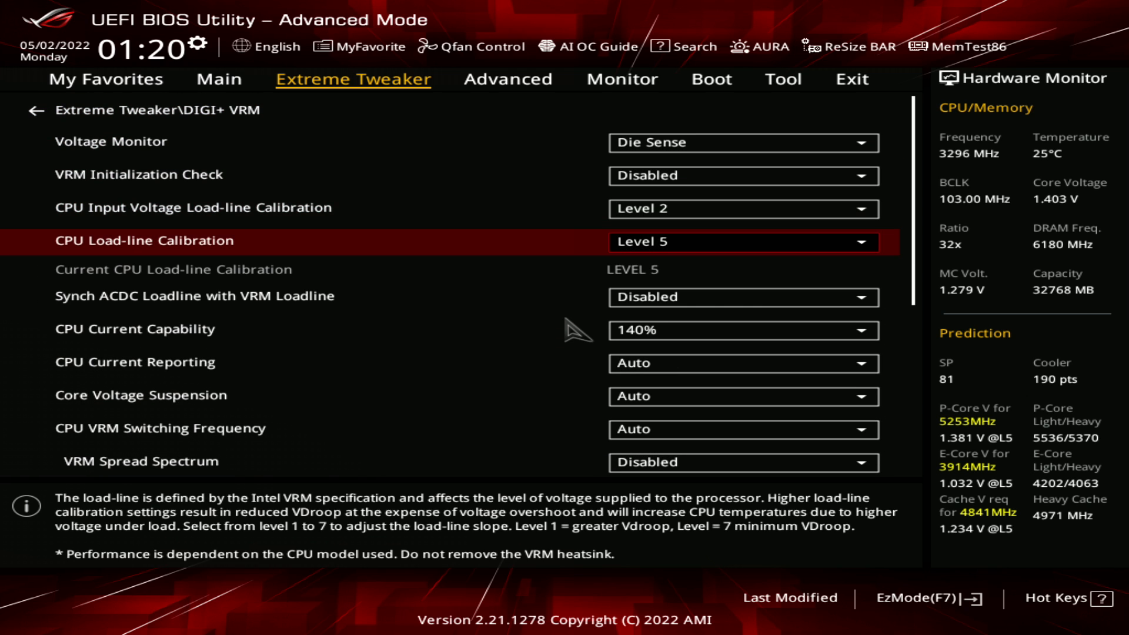
pyautogui.press('Up')
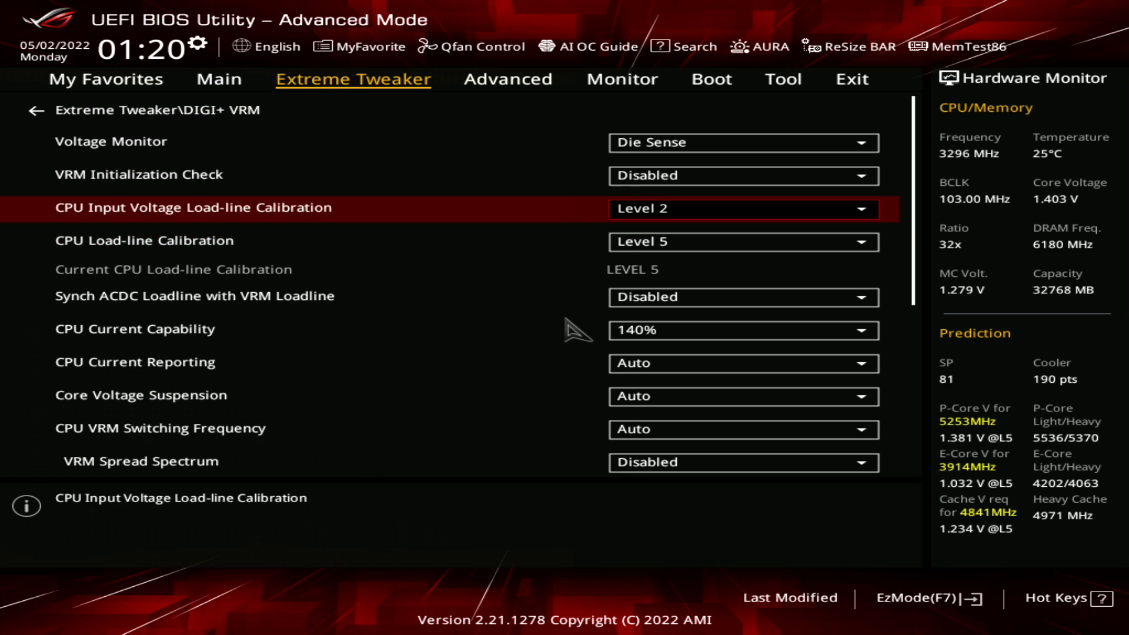
pyautogui.press('Down')
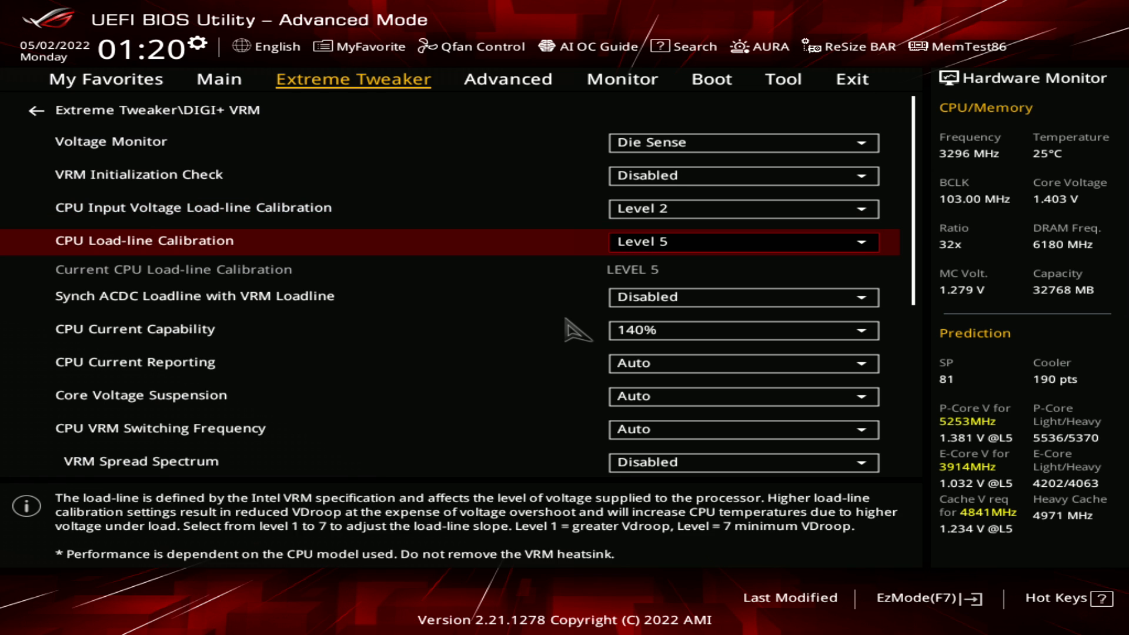
pyautogui.press('Down')
pyautogui.press('Down')
pyautogui.press('Down')
pyautogui.press('Down')
pyautogui.press('Up')
pyautogui.press('Up')
pyautogui.press('Down')
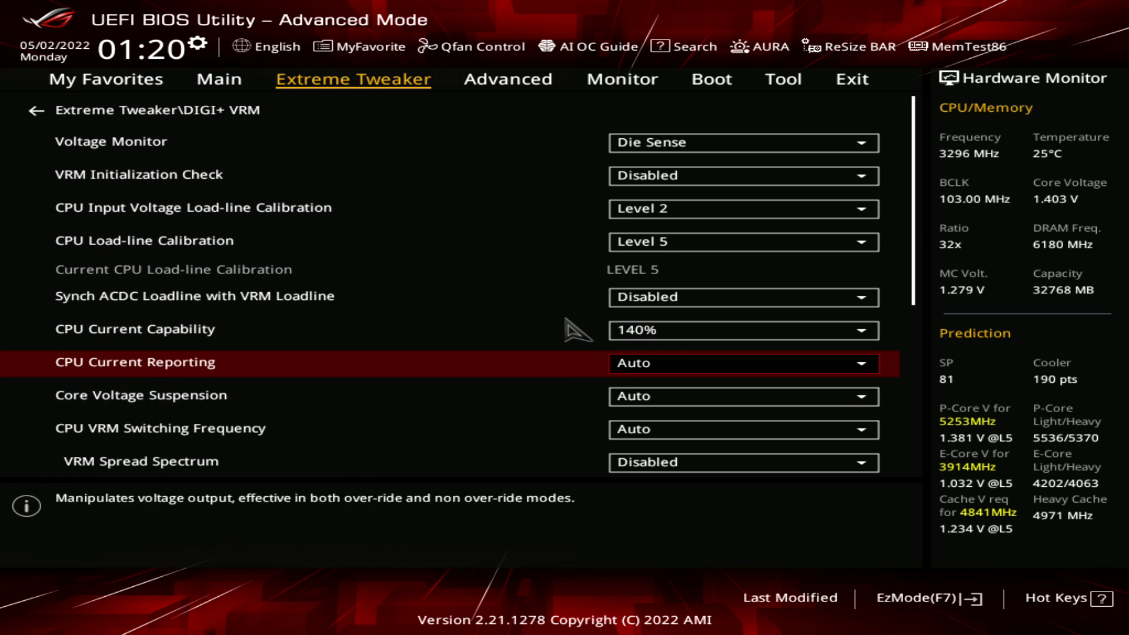
# Examine the VRM switching frequency, spread spectrum, and CPU power duty and phase control settings, and return to Extreme Tweaker
pyautogui.press('Down')
pyautogui.press('Down')
pyautogui.press('Down')
pyautogui.press('Down')
pyautogui.press('Down')
pyautogui.press('Down')
pyautogui.press('Down')
pyautogui.press('Down')
pyautogui.press('Down')
pyautogui.press('Up')
pyautogui.press('Up')
pyautogui.press('Up')
pyautogui.press('Up')
pyautogui.press('Up')
pyautogui.press('Up')
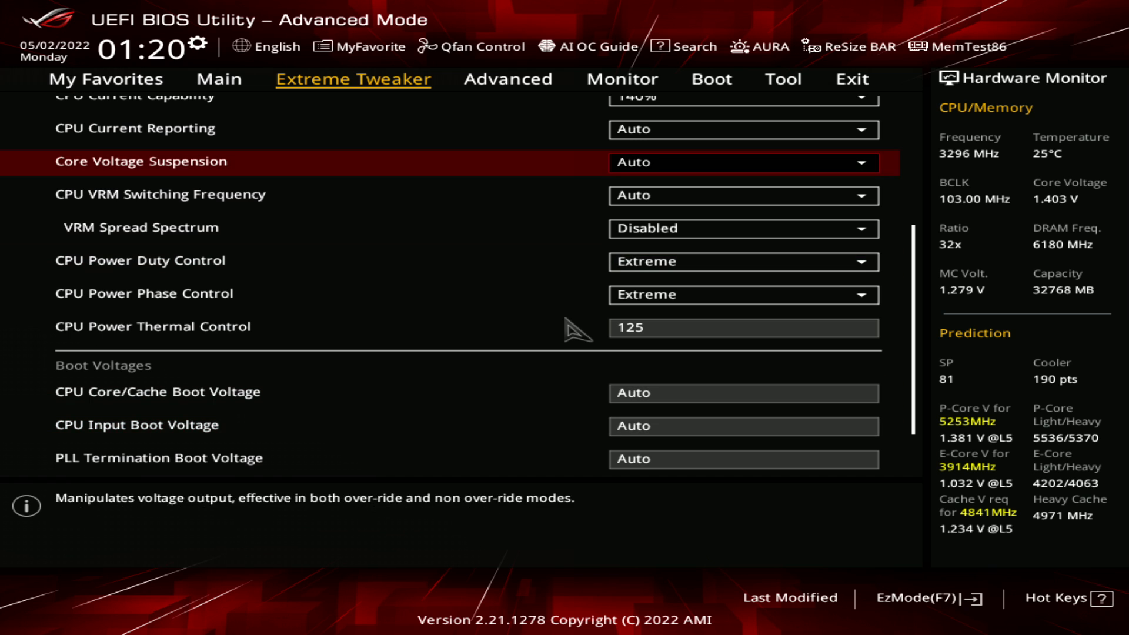
pyautogui.press('Down')
pyautogui.press('Down')
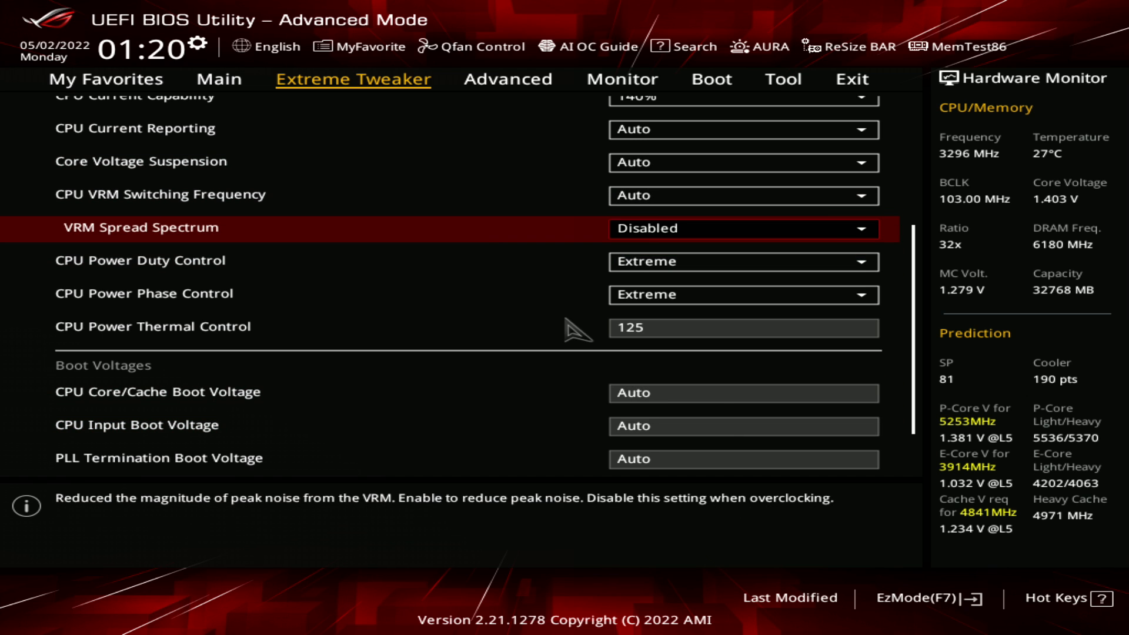
pyautogui.press('Down')
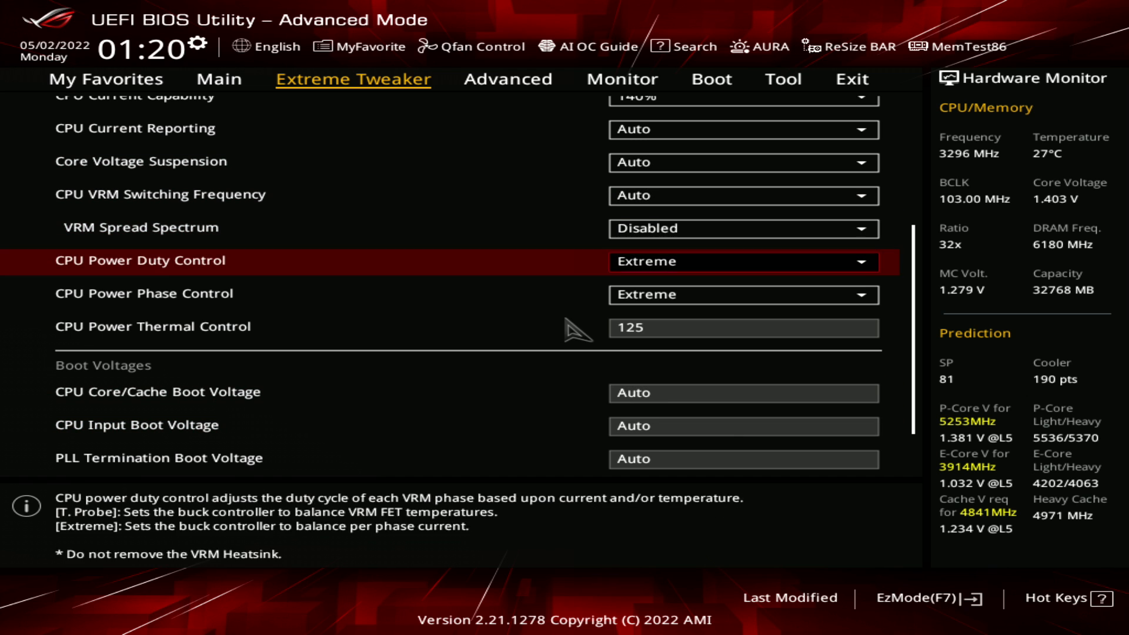
pyautogui.press('Down')
pyautogui.press('Up')
pyautogui.press('Down')
pyautogui.press('Up')
pyautogui.press('Down')
pyautogui.press('Up')
pyautogui.press('Escape')
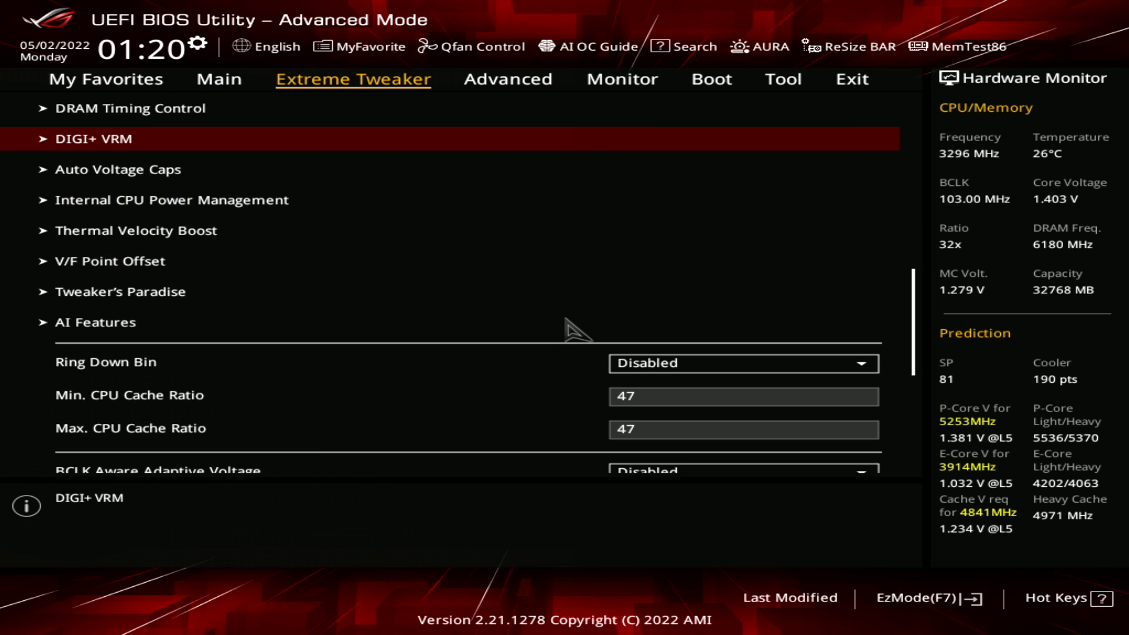
# Look through the remaining Extreme Tweaker entries down to the CPU core and L2 voltage overrides
pyautogui.press('Down')
pyautogui.press('Down')
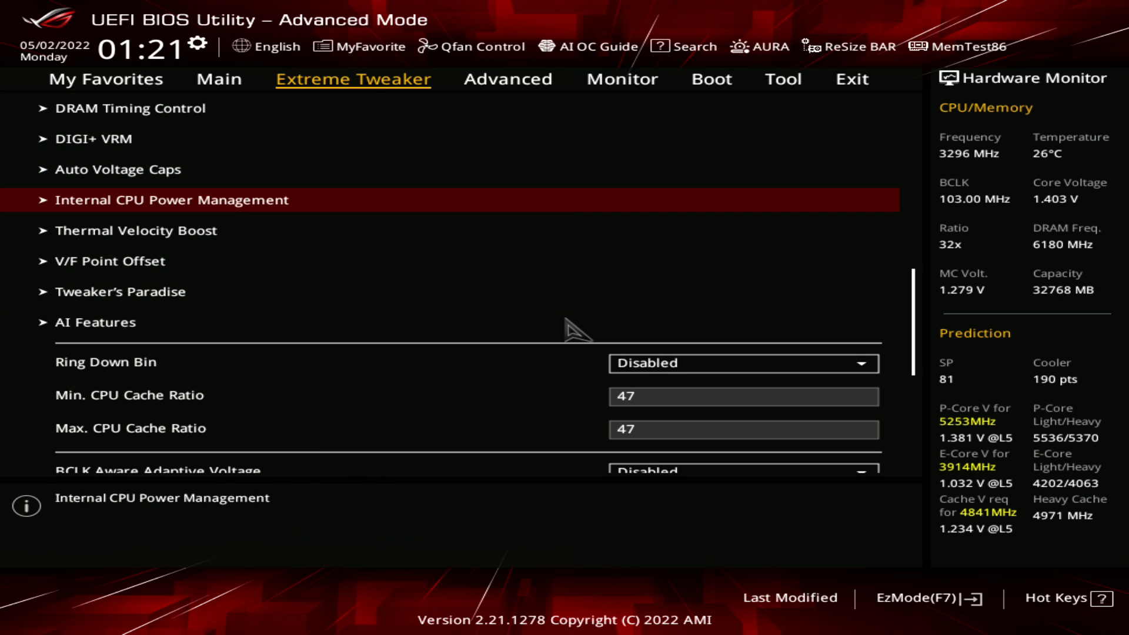
pyautogui.press('Down')
pyautogui.press('Down')
pyautogui.press('Down')
pyautogui.press('Down')
pyautogui.press('Down')
pyautogui.press('Down')
pyautogui.press('Down')
pyautogui.press('Down')
pyautogui.press('Down')
pyautogui.press('Down')
pyautogui.press('Down')
pyautogui.press('Down')
pyautogui.press('Down')
pyautogui.press('Up')
pyautogui.press('Up')
pyautogui.press('Up')
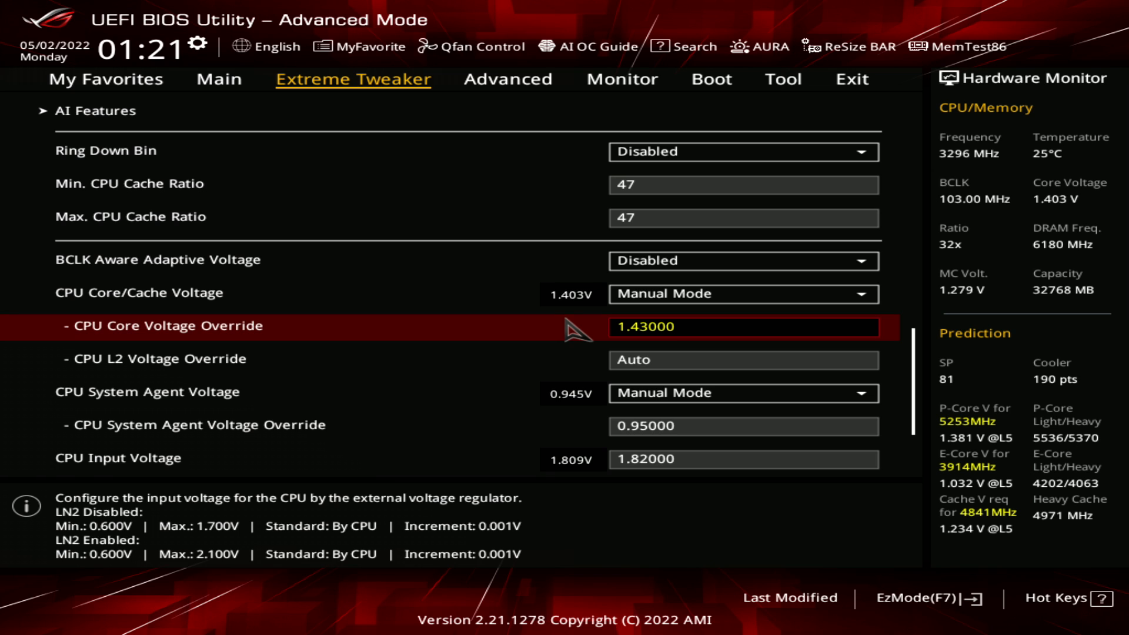
pyautogui.press('Down')
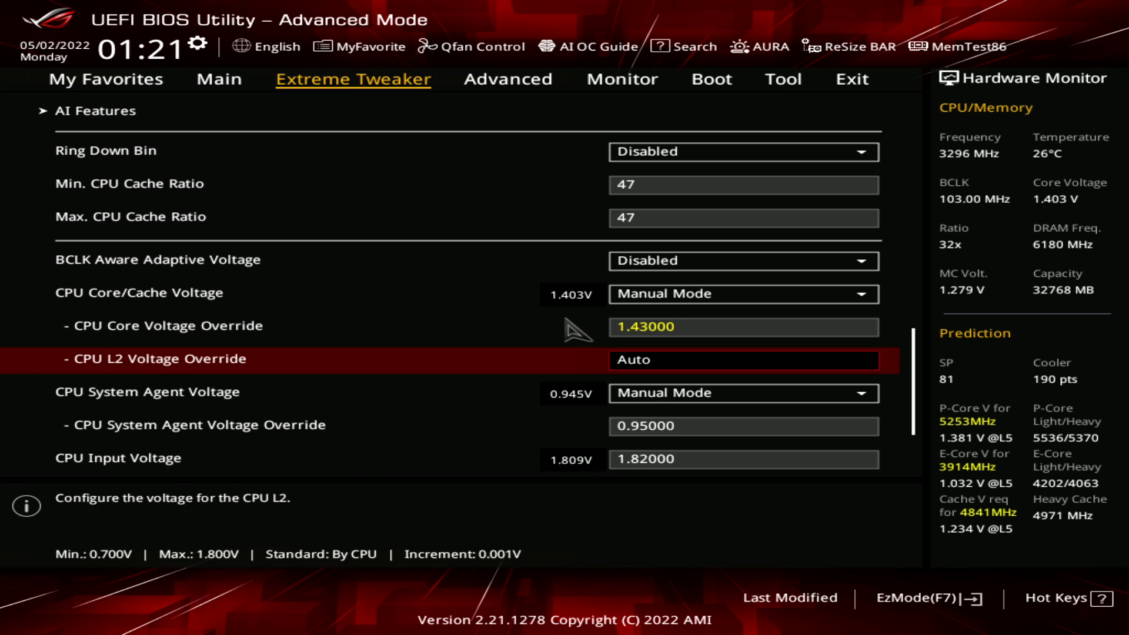
# Examine the CPU L2 Voltage Override and the CPU System Agent Voltage mode and override
pyautogui.press('Down')
pyautogui.press('Up')
pyautogui.press('Up')
pyautogui.press('Down')
pyautogui.press('Down')
pyautogui.press('Down')
pyautogui.press('Up')
pyautogui.press('Up')
pyautogui.press('Down')
pyautogui.press('Down')
pyautogui.press('Down')
pyautogui.press('Down')
pyautogui.press('Up')
pyautogui.press('Up')
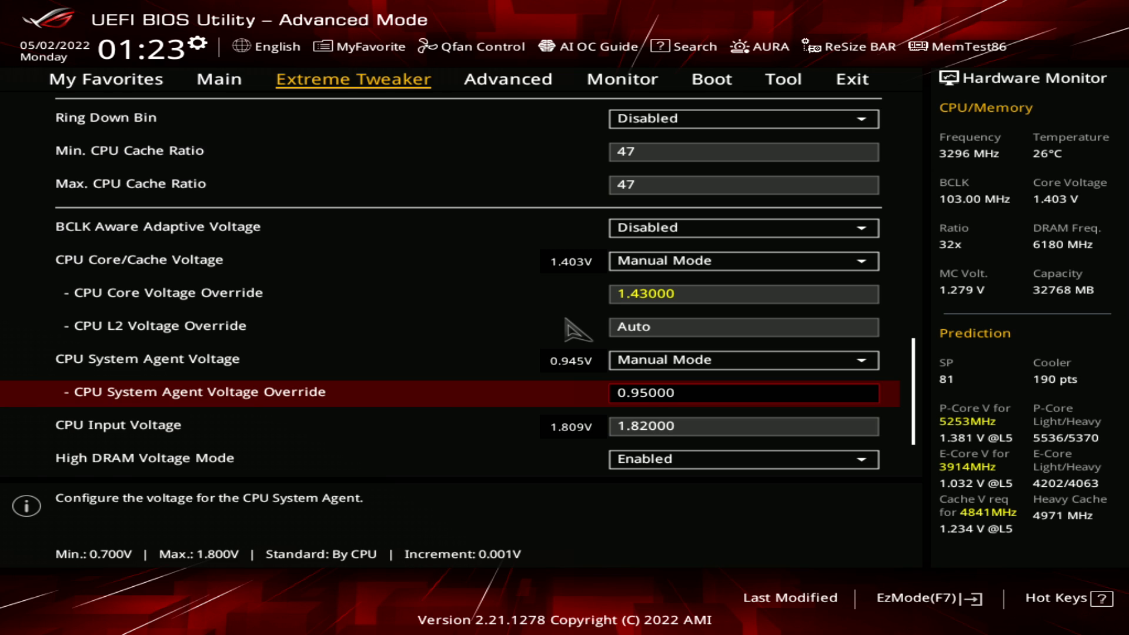
# Compare the CPU System Agent Voltage Override with the CPU Input Voltage setting
pyautogui.press('Down')
pyautogui.press('Up')
pyautogui.press('Down')
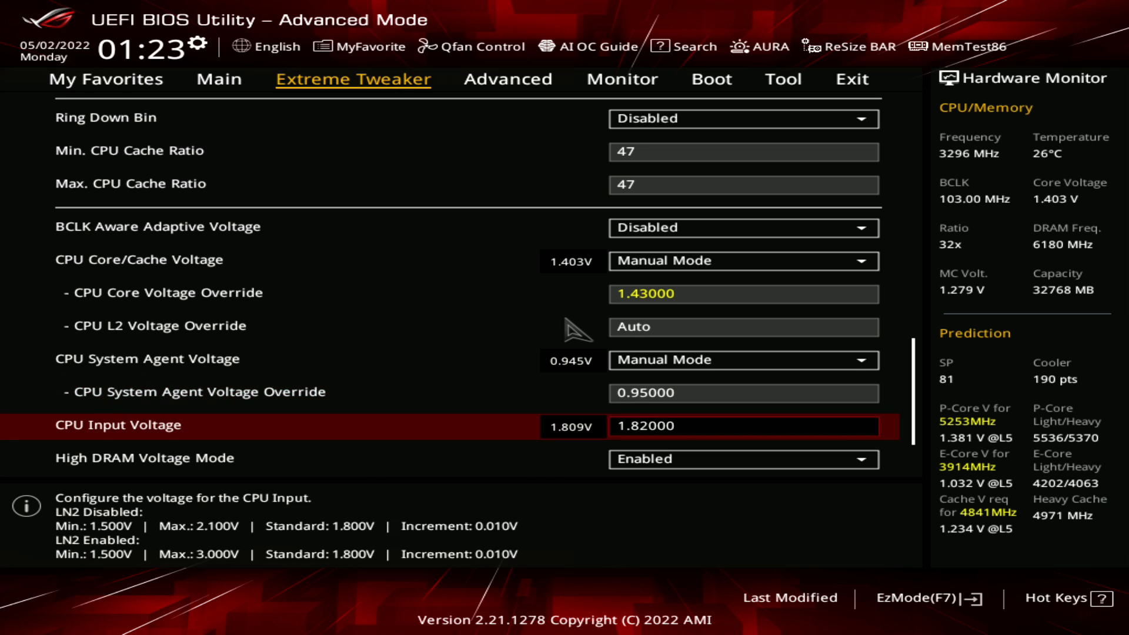
pyautogui.press('Up')
pyautogui.press('Down')
pyautogui.press('Up')
pyautogui.press('Down')
pyautogui.press('Up')
pyautogui.press('Up')
# Review the memory voltage section, covering High DRAM Voltage Mode, DRAM VDD Voltage and DRAM VDDQ Voltage
pyautogui.press('Down')
pyautogui.press('Down')
pyautogui.press('Down')
pyautogui.press('Down')
pyautogui.press('Down')
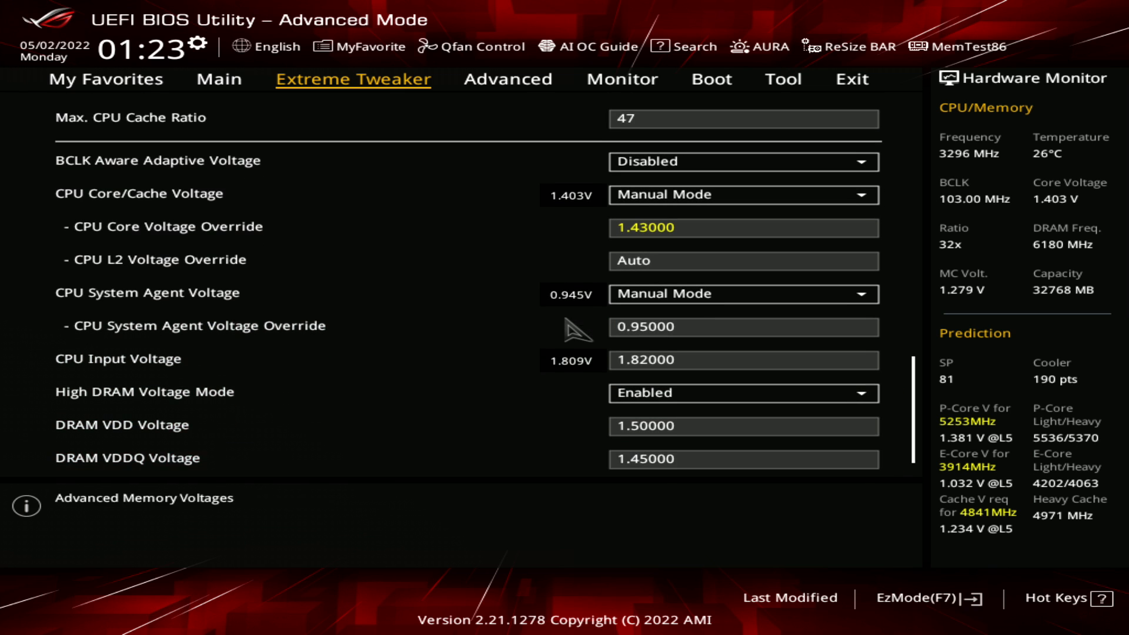
pyautogui.press('Up')
pyautogui.press('Up')
pyautogui.press('Up')
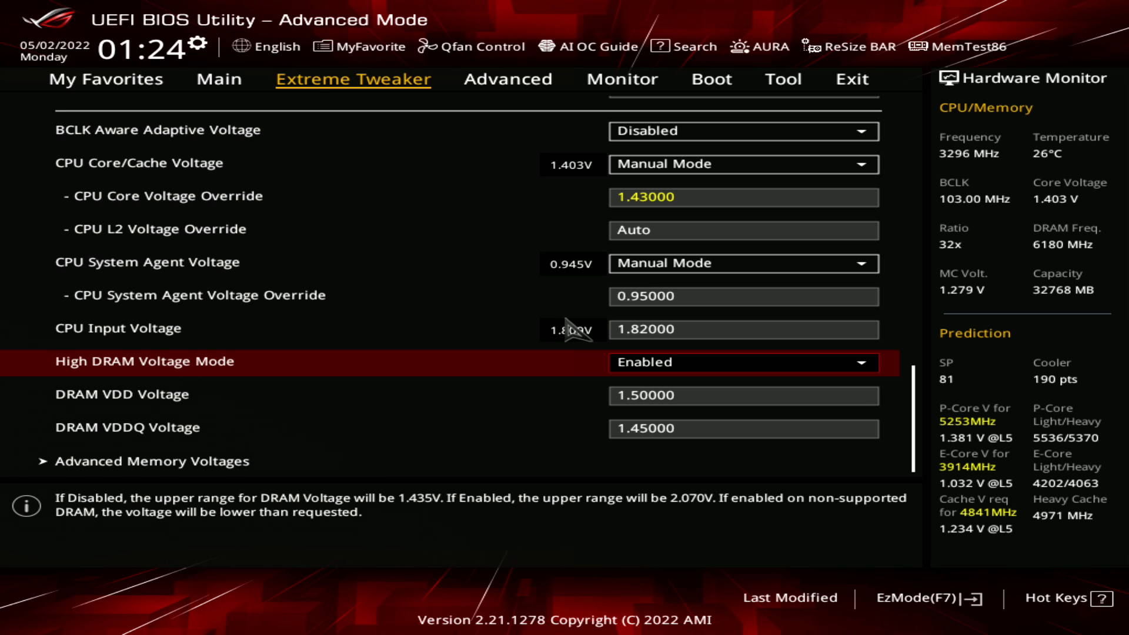
pyautogui.press('Down')
pyautogui.press('Down')
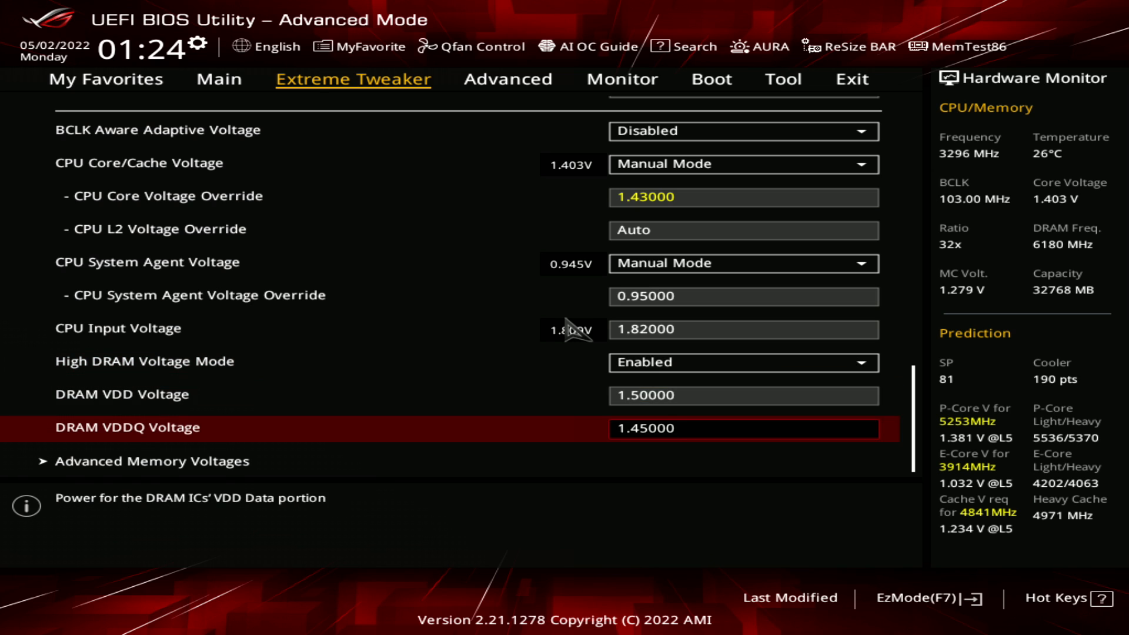
pyautogui.press('Up')
pyautogui.press('Up')
pyautogui.press('Down')
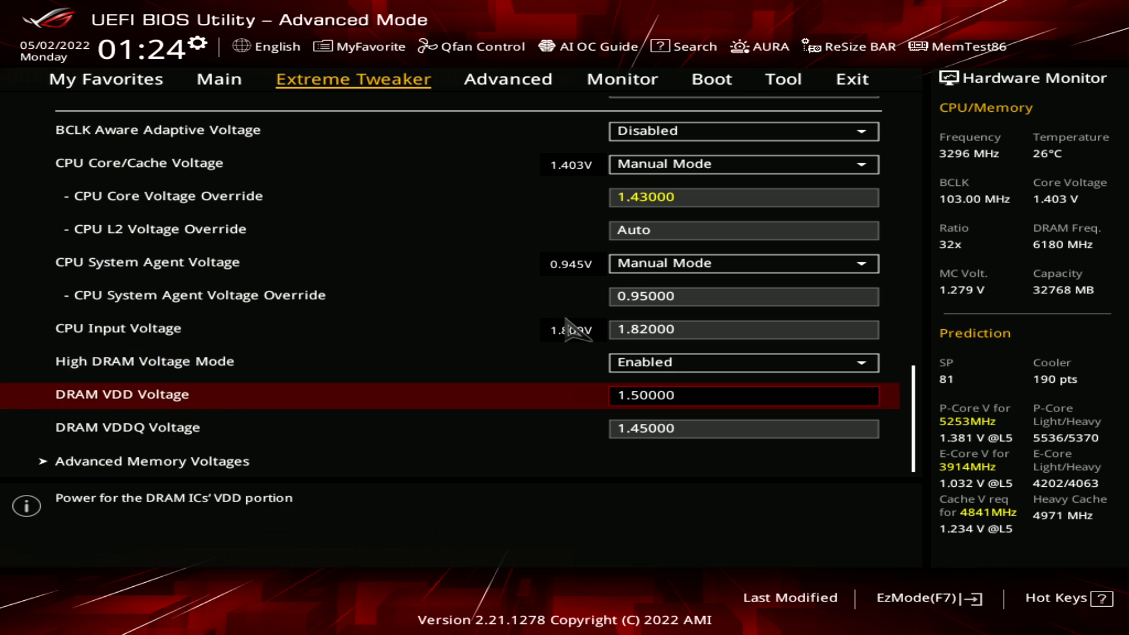
pyautogui.press('Up')
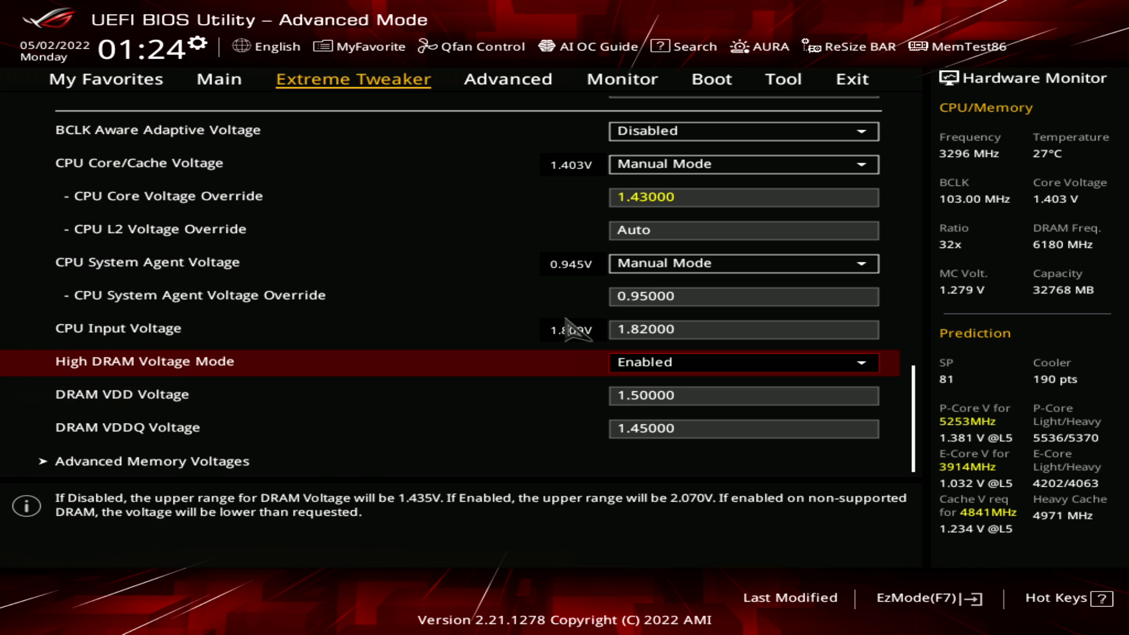
pyautogui.press('Down')
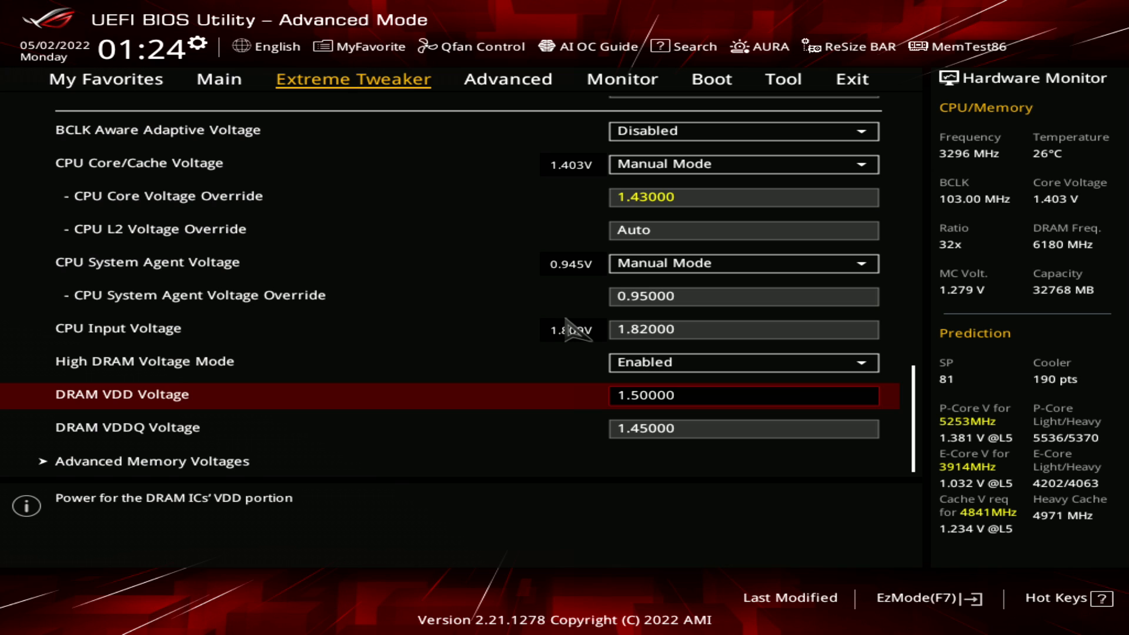
pyautogui.press('Down')
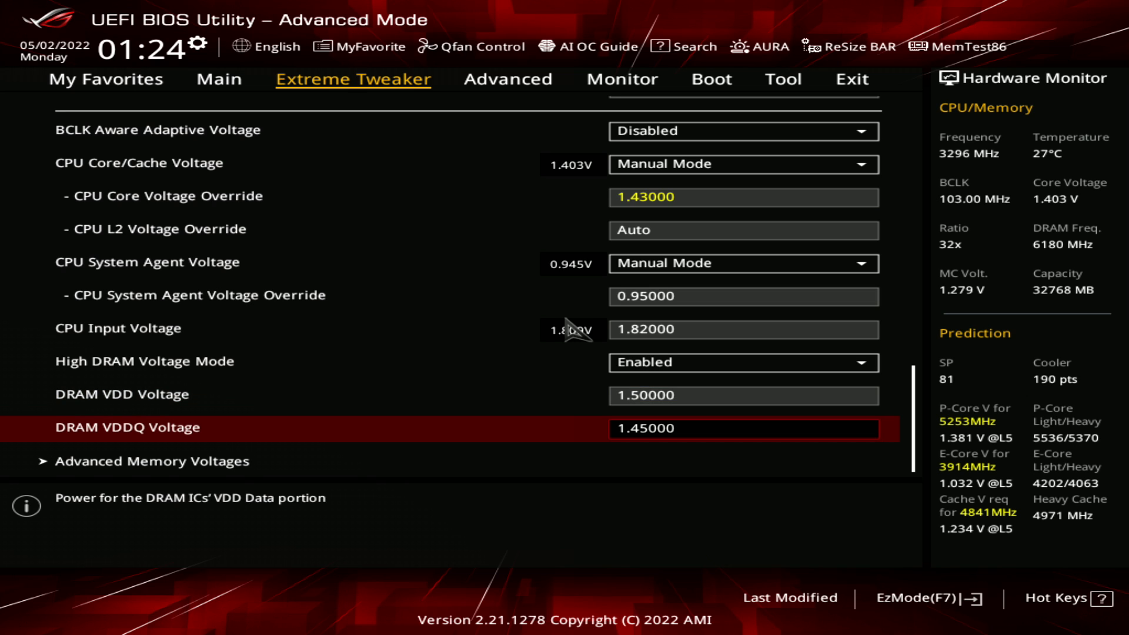
# Compare the DRAM VDD and DRAM VDDQ voltage settings with each other
pyautogui.press('Up')
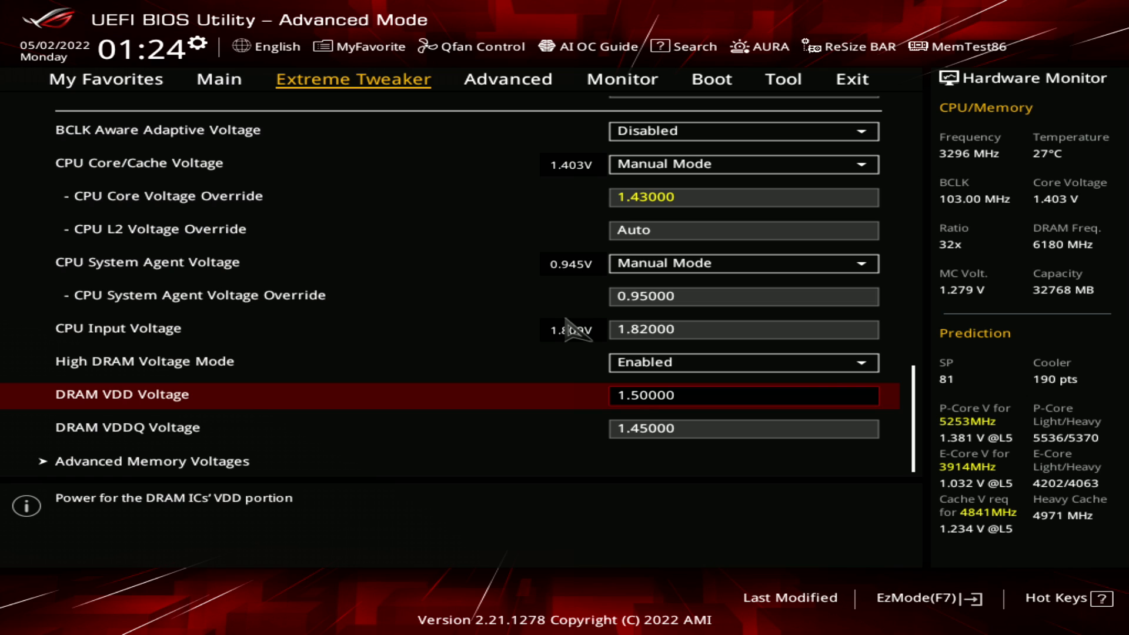
pyautogui.press('Down')
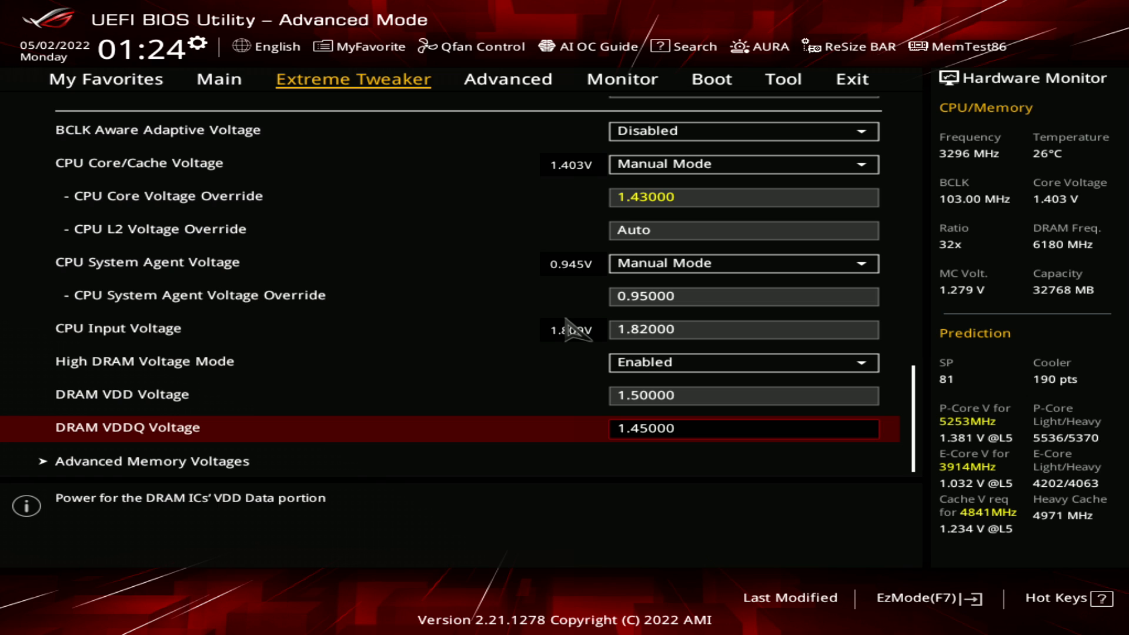
pyautogui.press('Up')
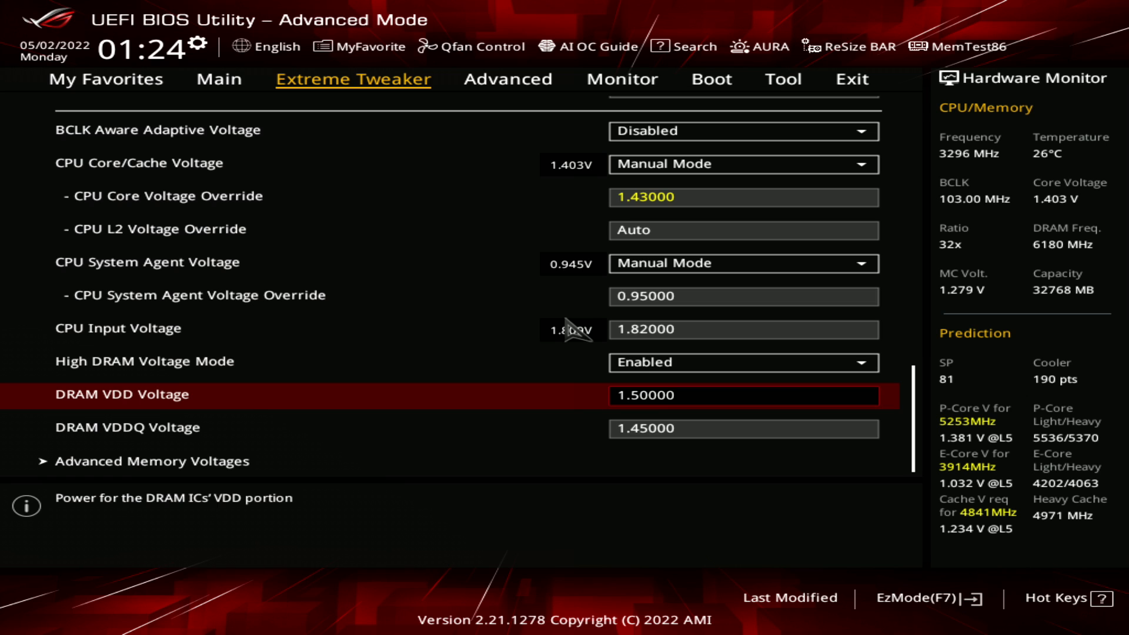
pyautogui.press('Down')
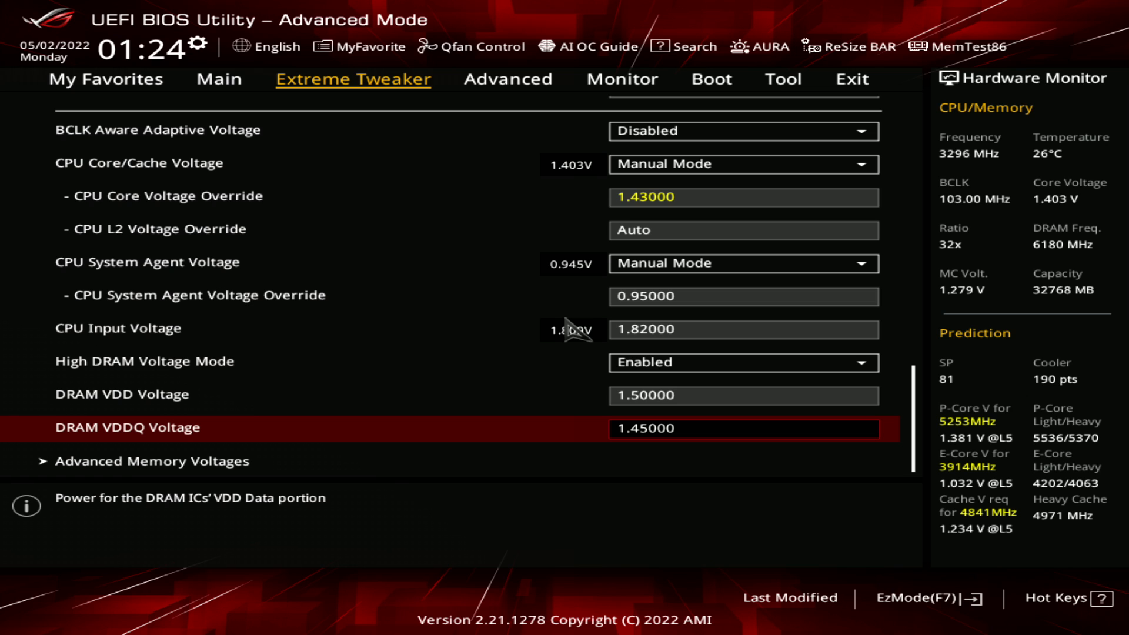
pyautogui.press('Up')
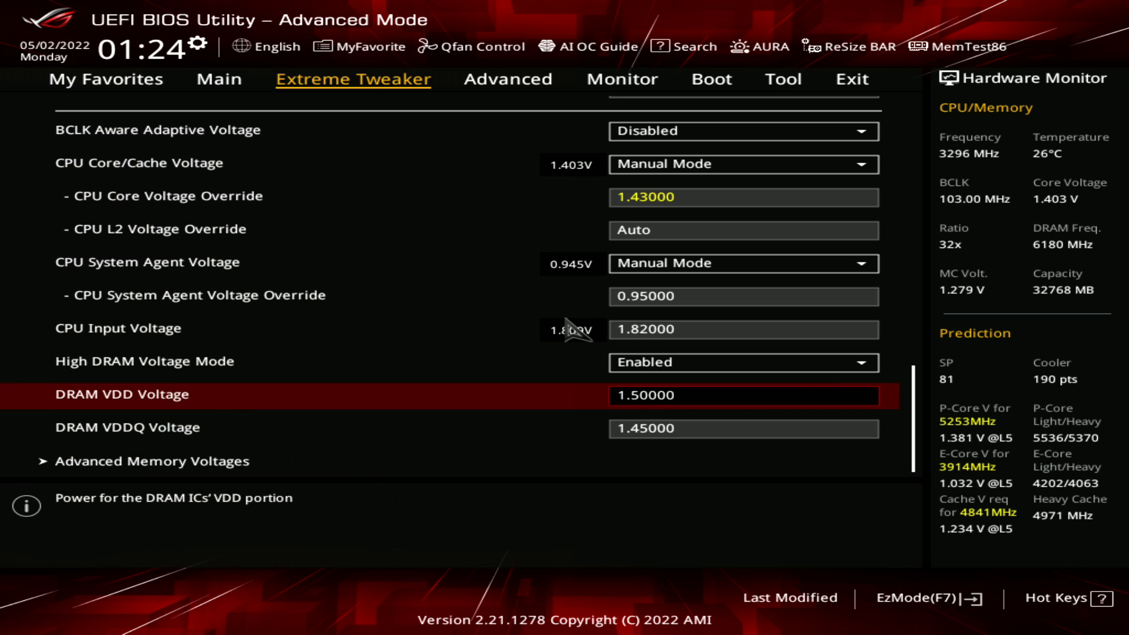
pyautogui.press('Down')
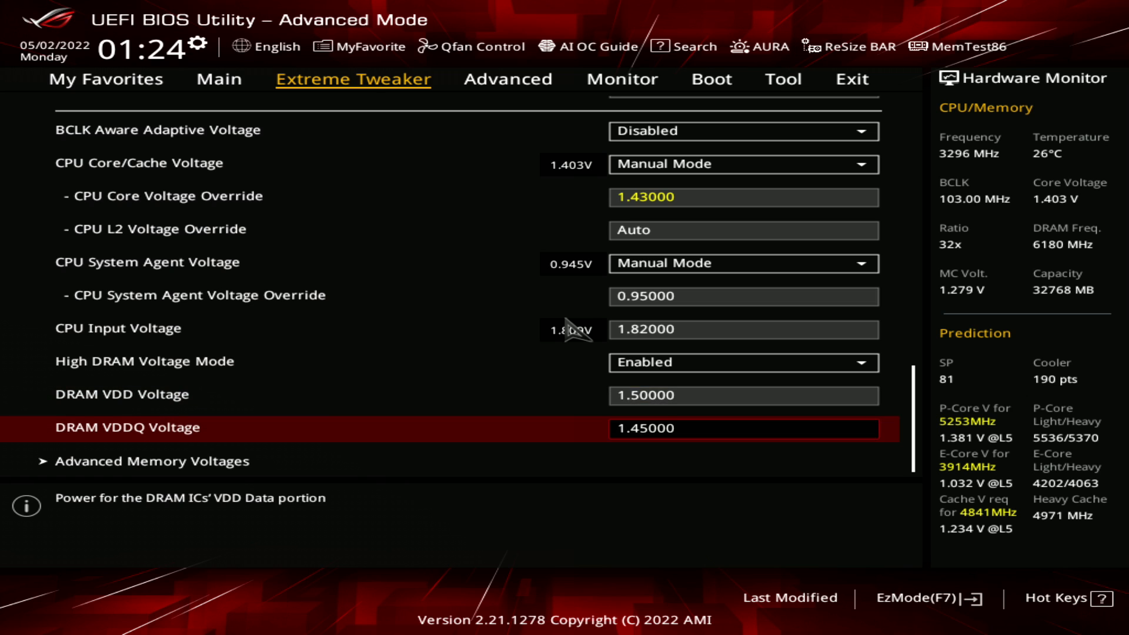
pyautogui.press('Up')
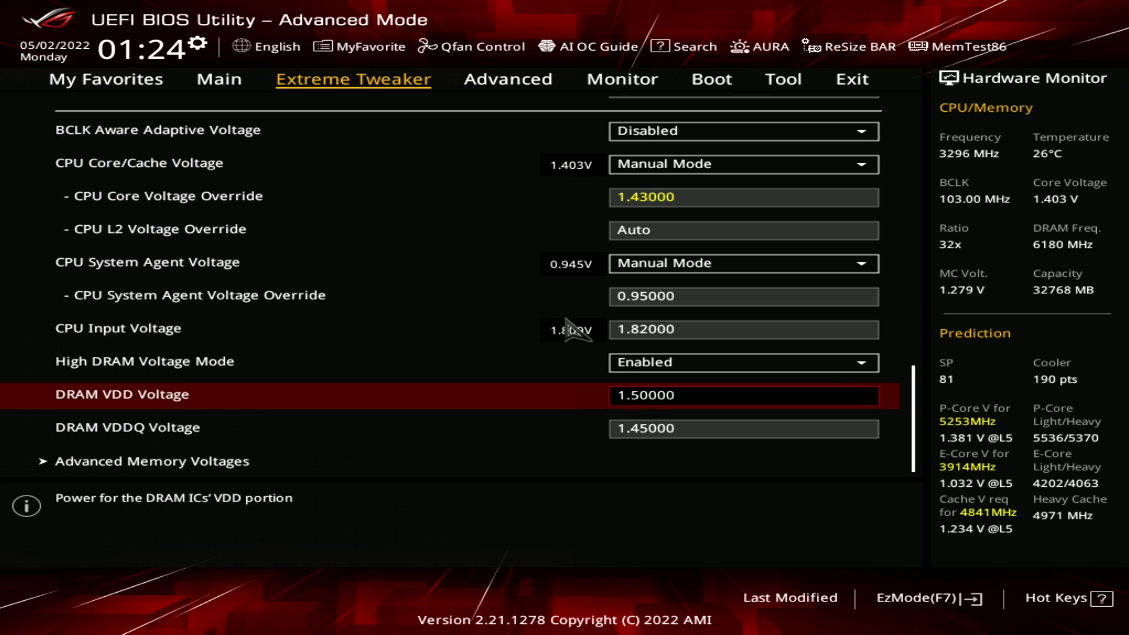
pyautogui.press('Down')
pyautogui.press('Up')
pyautogui.press('Up')
pyautogui.press('Down')
pyautogui.press('Down')
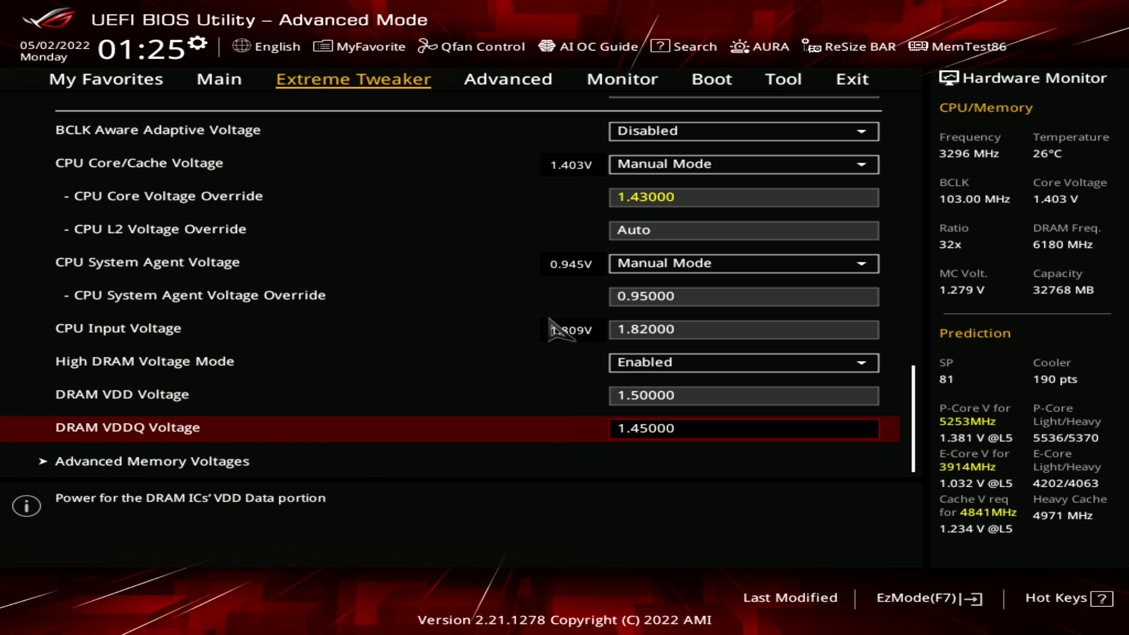
pyautogui.press('Up')
pyautogui.press('Up')
pyautogui.press('Down')
pyautogui.press('Down')
pyautogui.press('Up')
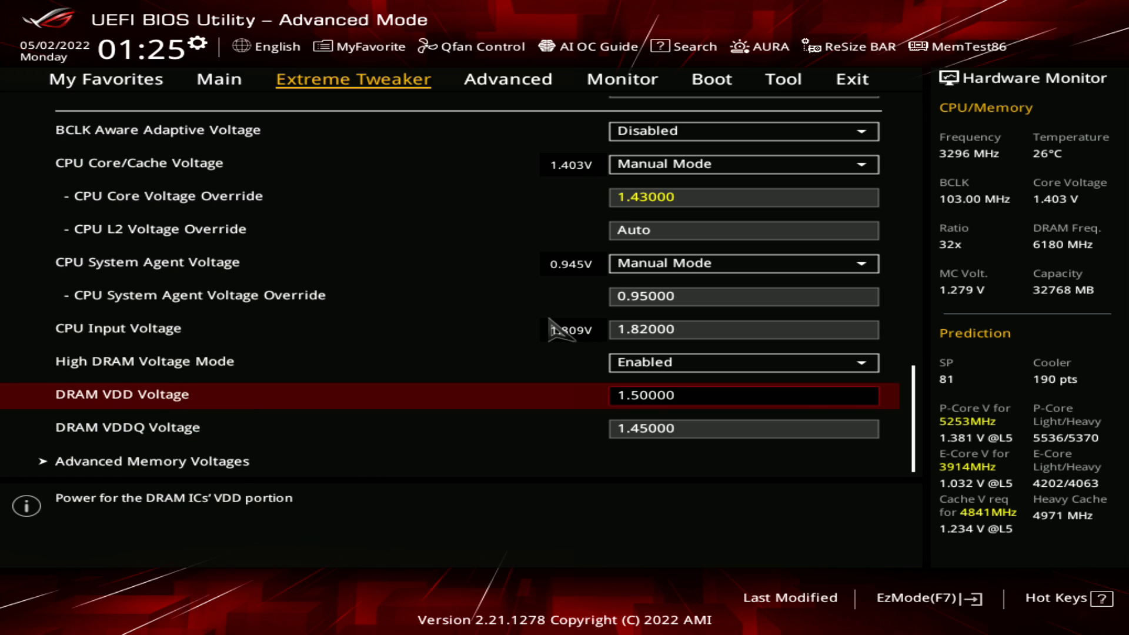
# Review the DRAM VDDQ Voltage setting alongside the DRAM VDD Voltage and the Advanced Memory Voltages entry
pyautogui.press('Down')
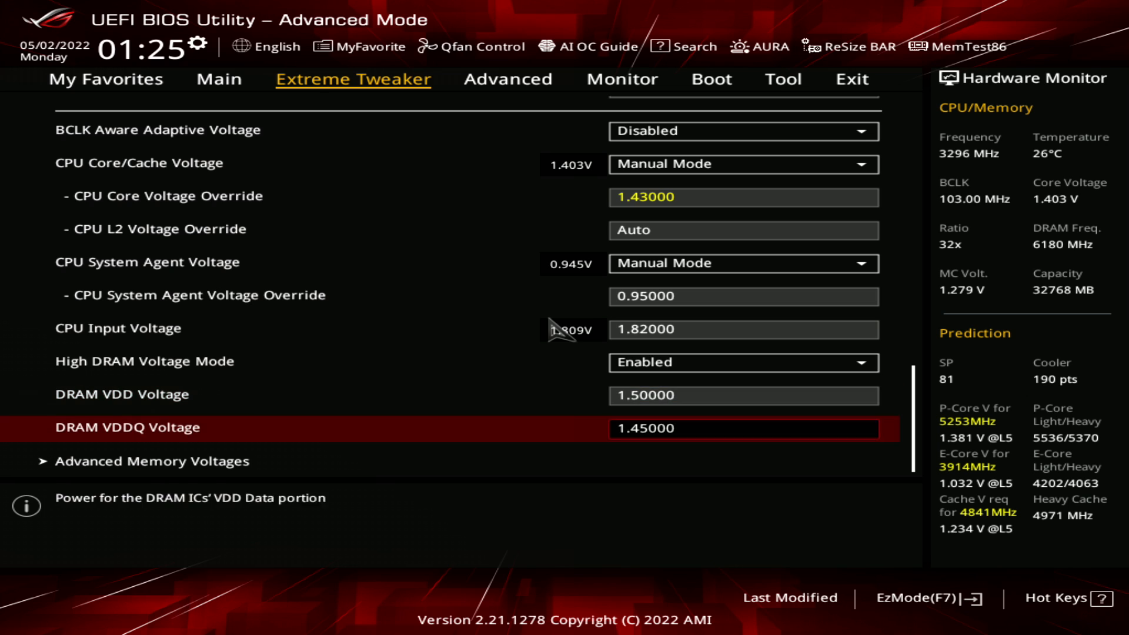
pyautogui.press('Down')
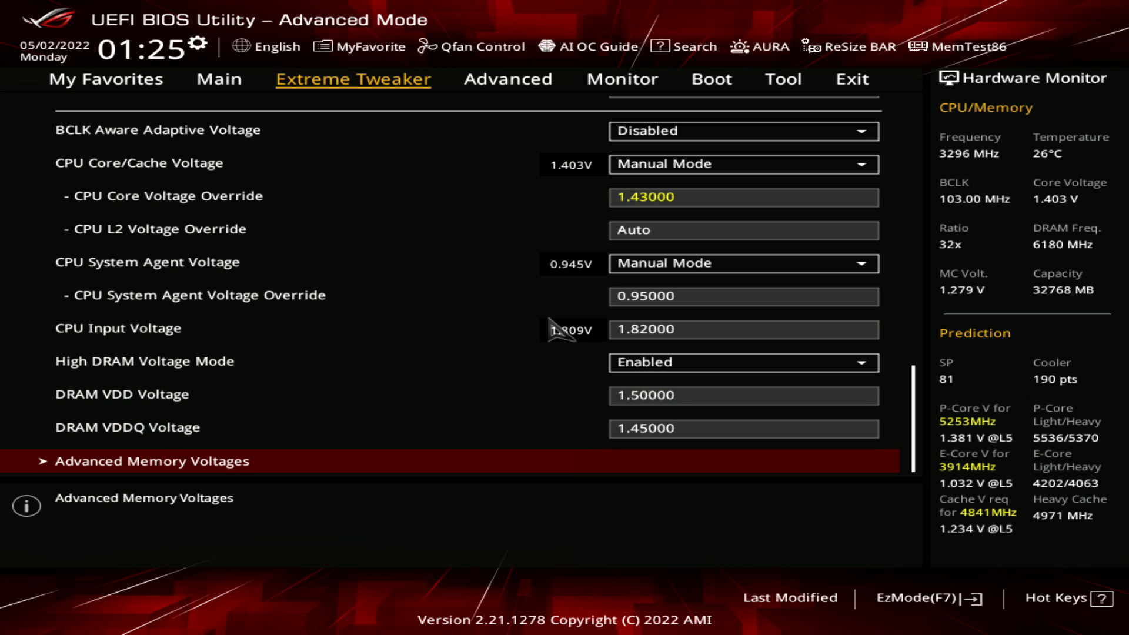
pyautogui.press('Up')
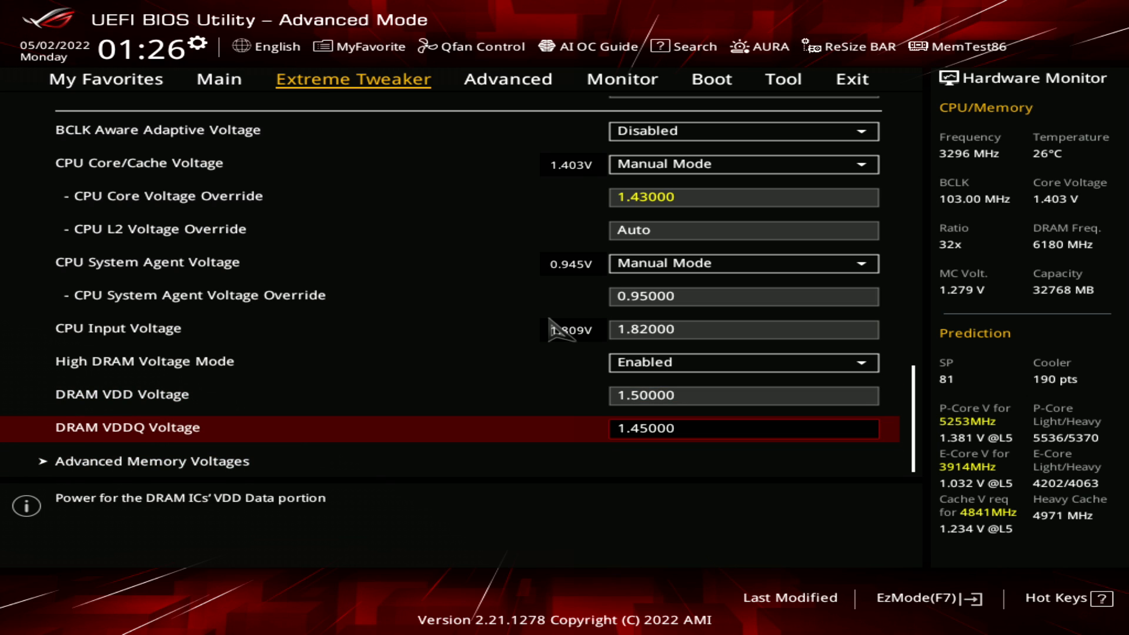
pyautogui.press('Up')
pyautogui.press('Down')
pyautogui.press('Up')
pyautogui.press('Down')
pyautogui.press('Down')
pyautogui.press('Up')
# Open the Advanced Memory Voltages page and examine the IVR Transmitter VDDQ Voltage setting
pyautogui.press('Down')
pyautogui.press('Up')
pyautogui.press('Down')
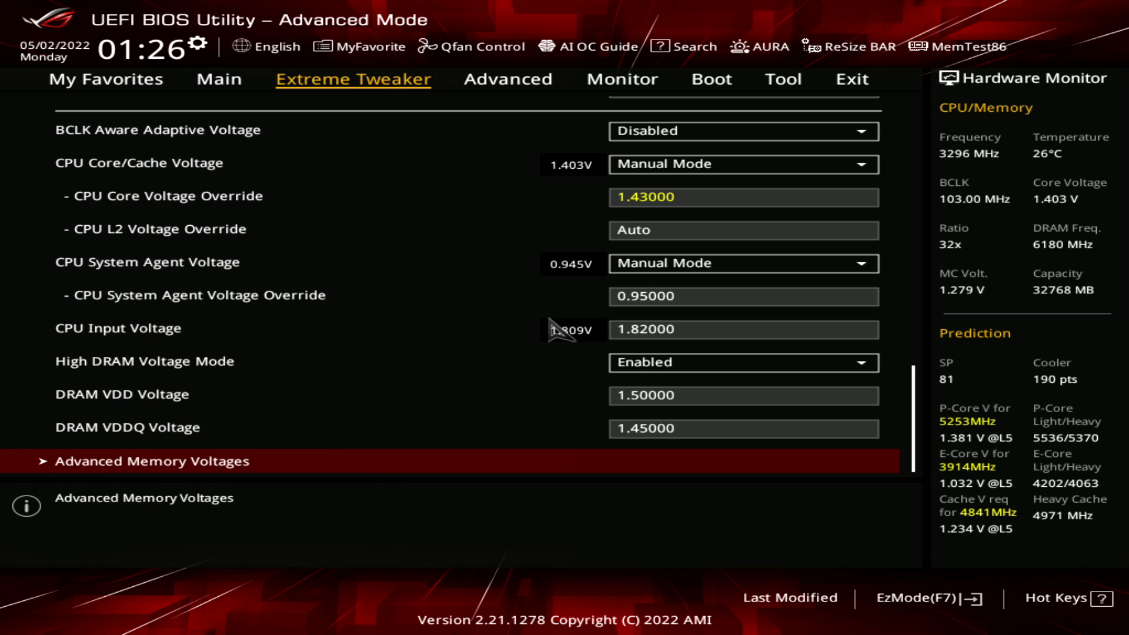
pyautogui.press('Up')
pyautogui.press('Down')
pyautogui.press('Return')
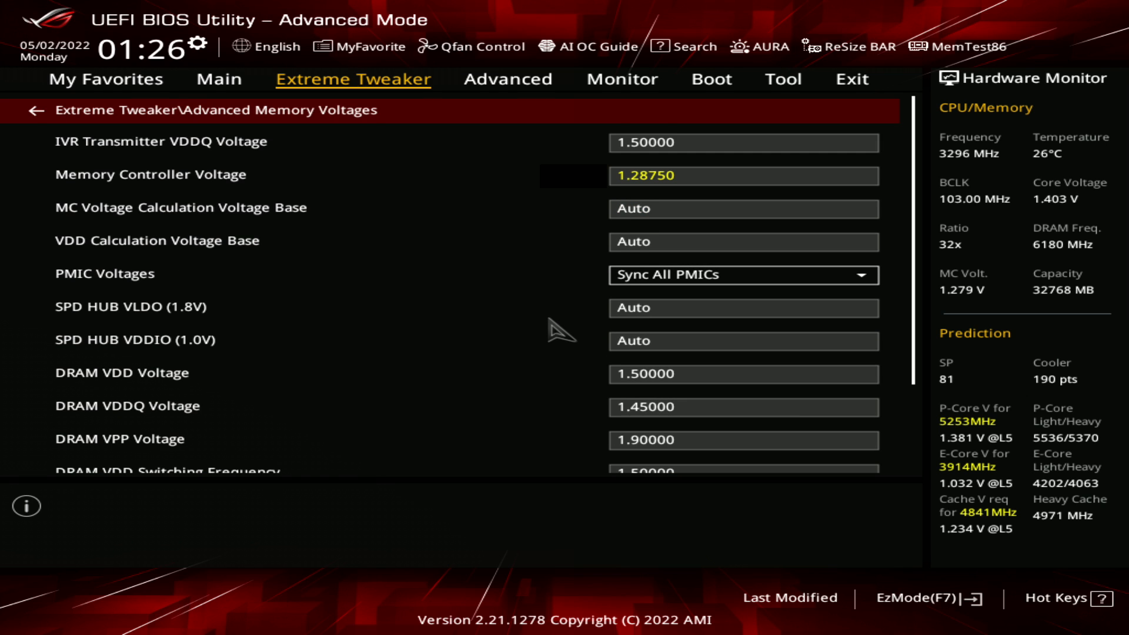
pyautogui.press('Down')
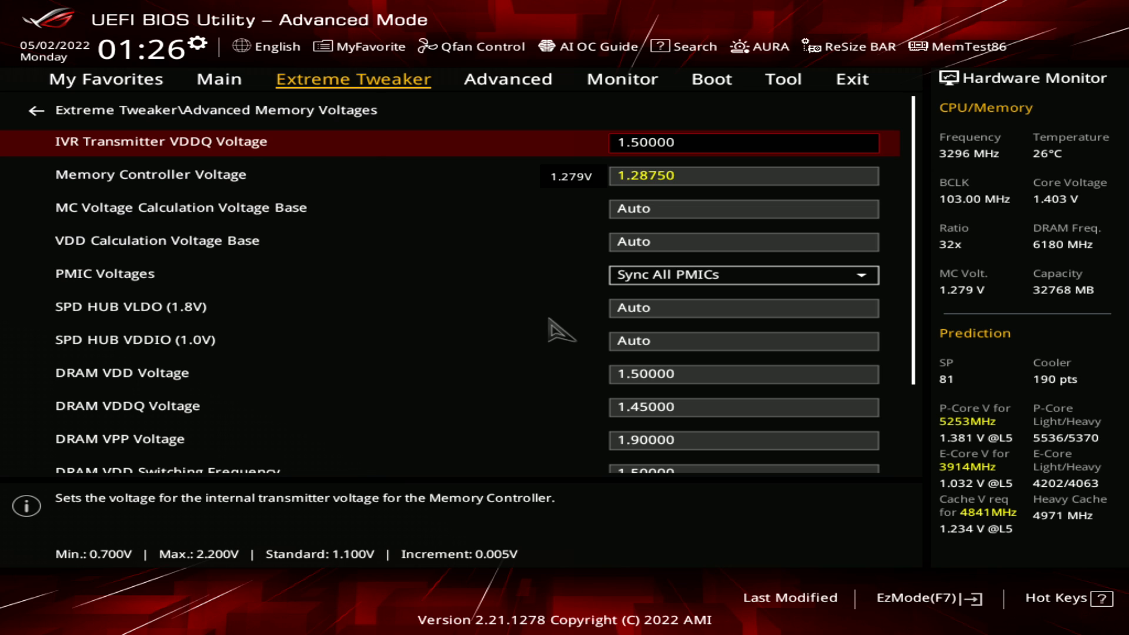
# Try setting the IVR Transmitter VDDQ Voltage to 2 V and raising it further in increments
pyautogui.write('2')
pyautogui.press('Return')
pyautogui.press('+')
pyautogui.press('+')
pyautogui.press('+')
pyautogui.press('+')
pyautogui.press('+')
pyautogui.press('+')
pyautogui.press('+')
pyautogui.press('+')
pyautogui.press('+')
pyautogui.press('+')
pyautogui.press('+')
pyautogui.press('+')
pyautogui.press('+')
pyautogui.press('+')
pyautogui.press('+')
pyautogui.press('+')
pyautogui.press('+')
pyautogui.press('+')
pyautogui.press('+')
pyautogui.press('+')
pyautogui.press('+')
pyautogui.press('+')
pyautogui.press('+')
pyautogui.press('+')
pyautogui.press('+')
pyautogui.press('+')
pyautogui.press('+')
pyautogui.press('+')
pyautogui.press('+')
pyautogui.press('+')
pyautogui.press('+')
pyautogui.press('+')
pyautogui.press('+')
pyautogui.press('+')
pyautogui.press('+')
pyautogui.press('+')
pyautogui.press('+')
# Set the IVR Transmitter VDDQ Voltage to 1.5 V
pyautogui.write('1.5')
pyautogui.press('Return')
# Compare the DRAM VDDQ Voltage on the main Extreme Tweaker page with the IVR Transmitter VDDQ Voltage
pyautogui.press('Up')
pyautogui.press('Escape')
pyautogui.press('Up')
pyautogui.press('Up')
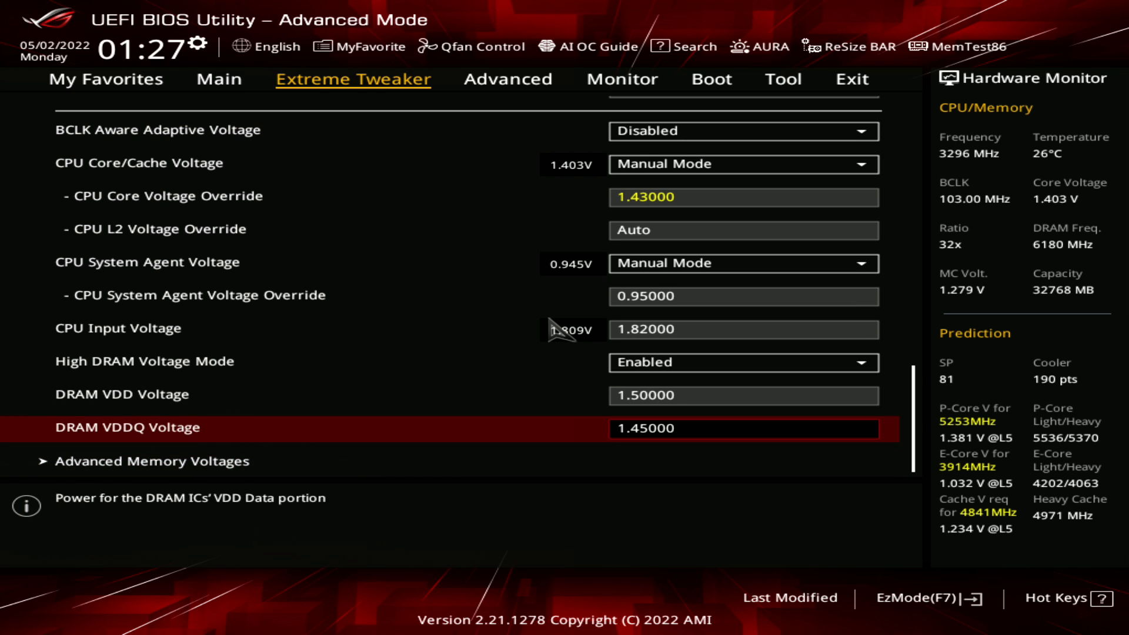
pyautogui.press('Down')
pyautogui.press('Down')
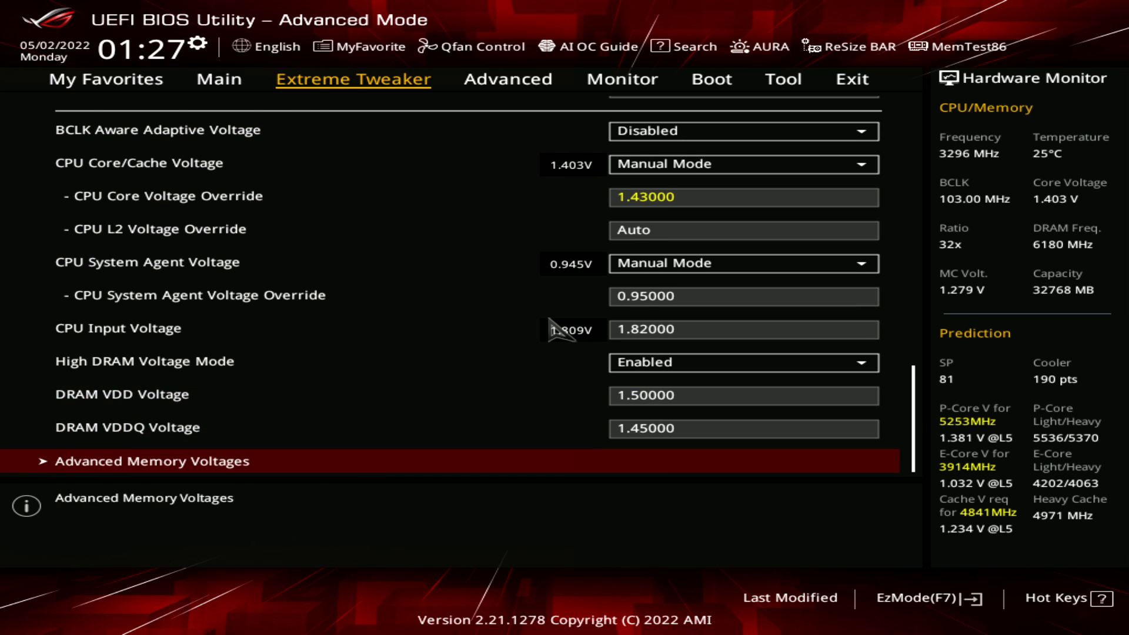
pyautogui.press('Return')
pyautogui.press('Down')
pyautogui.press('Up')
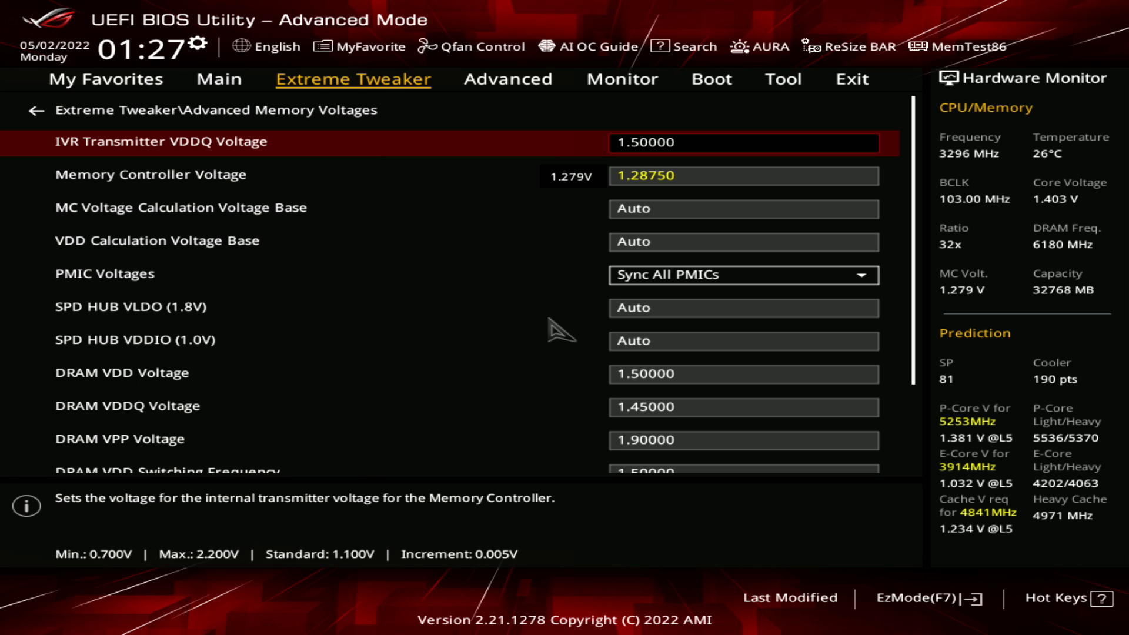
# Check the DRAM VDD Voltage on the main Extreme Tweaker page against the IVR Transmitter VDDQ Voltage
pyautogui.press('Escape')
pyautogui.press('Up')
pyautogui.press('Up')
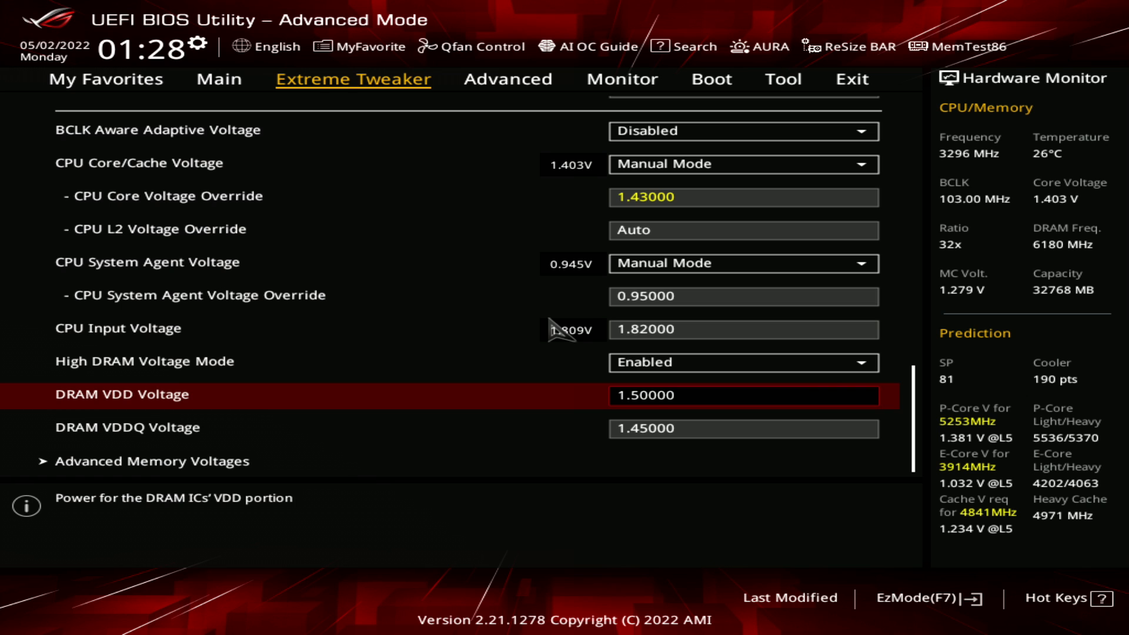
pyautogui.press('Down')
pyautogui.press('Down')
pyautogui.press('Return')
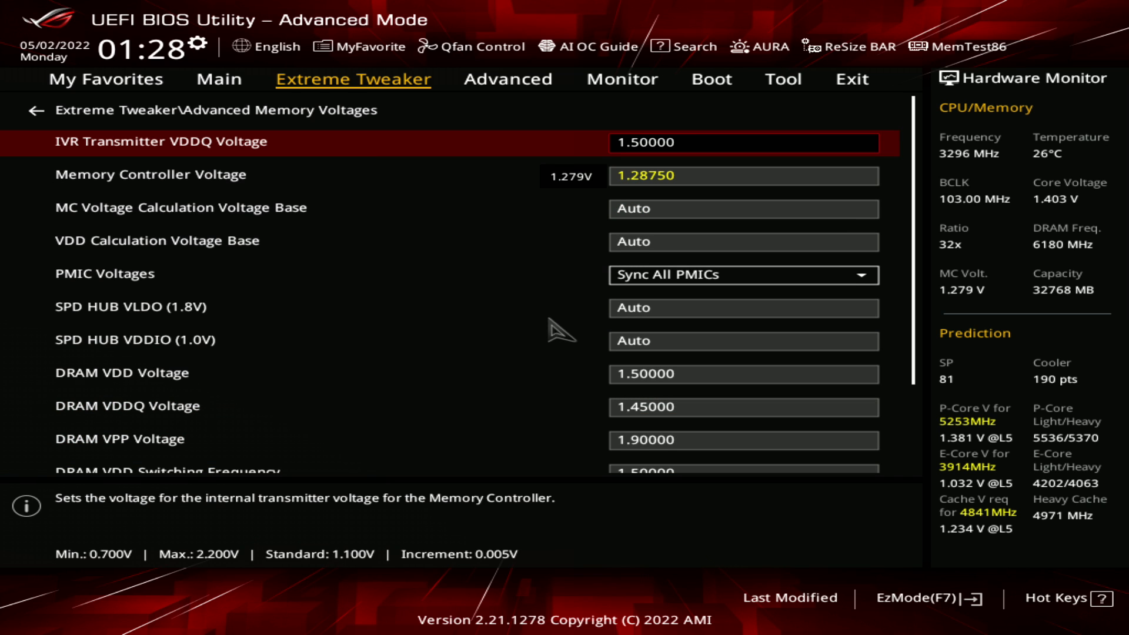
# Examine the Memory Controller Voltage, with its allowed range and increment, against the IVR Transmitter VDDQ Voltage
pyautogui.press('Down')
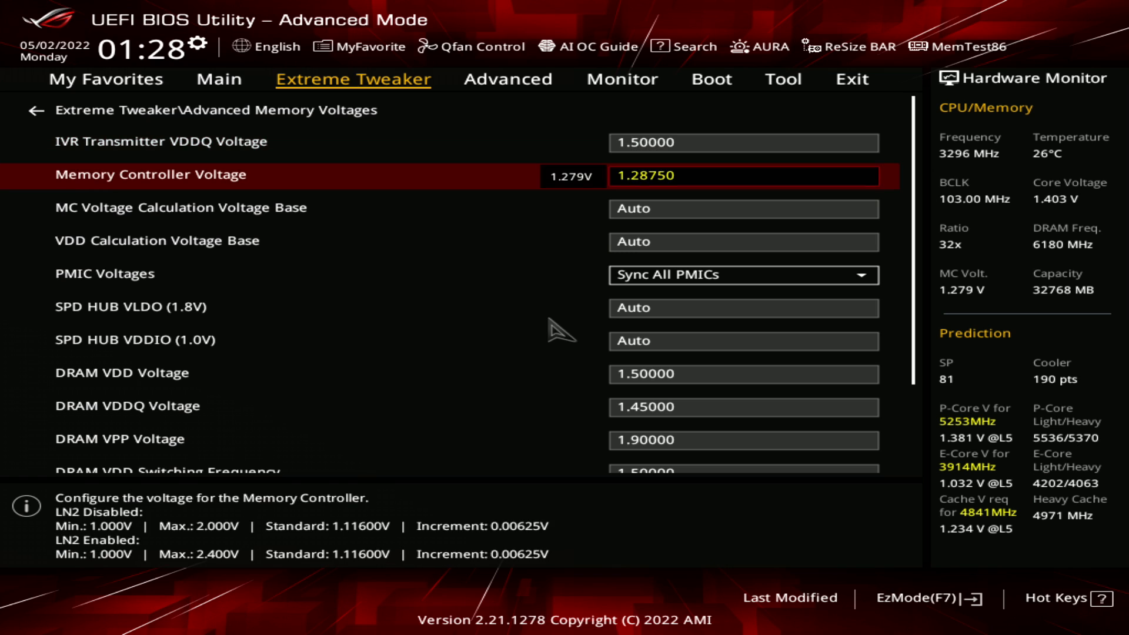
pyautogui.press('Up')
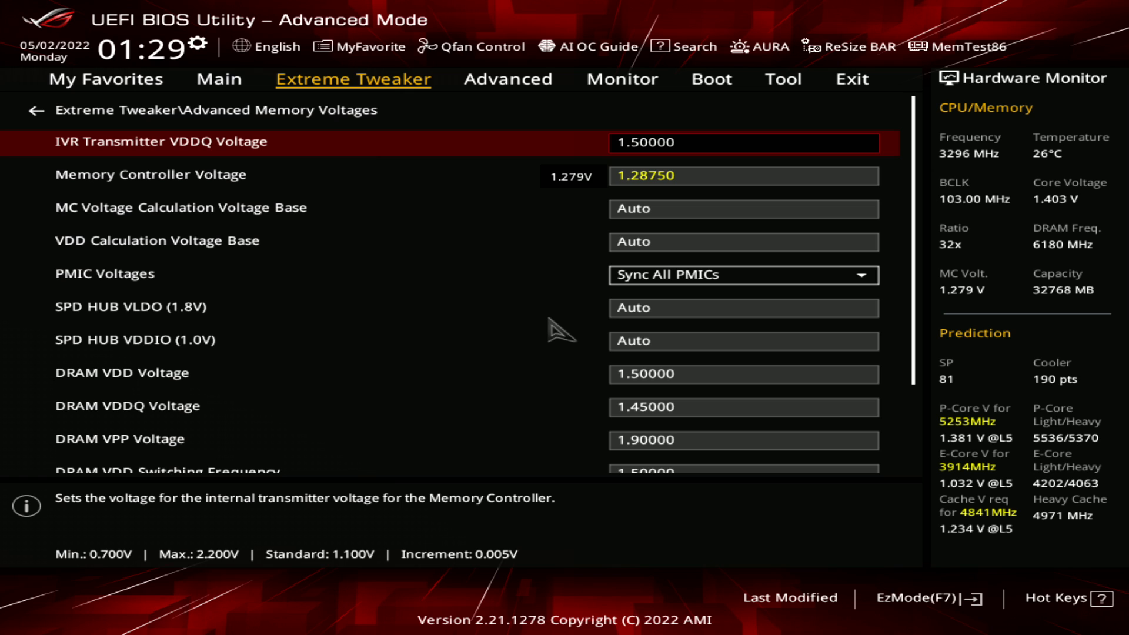
pyautogui.press('Down')
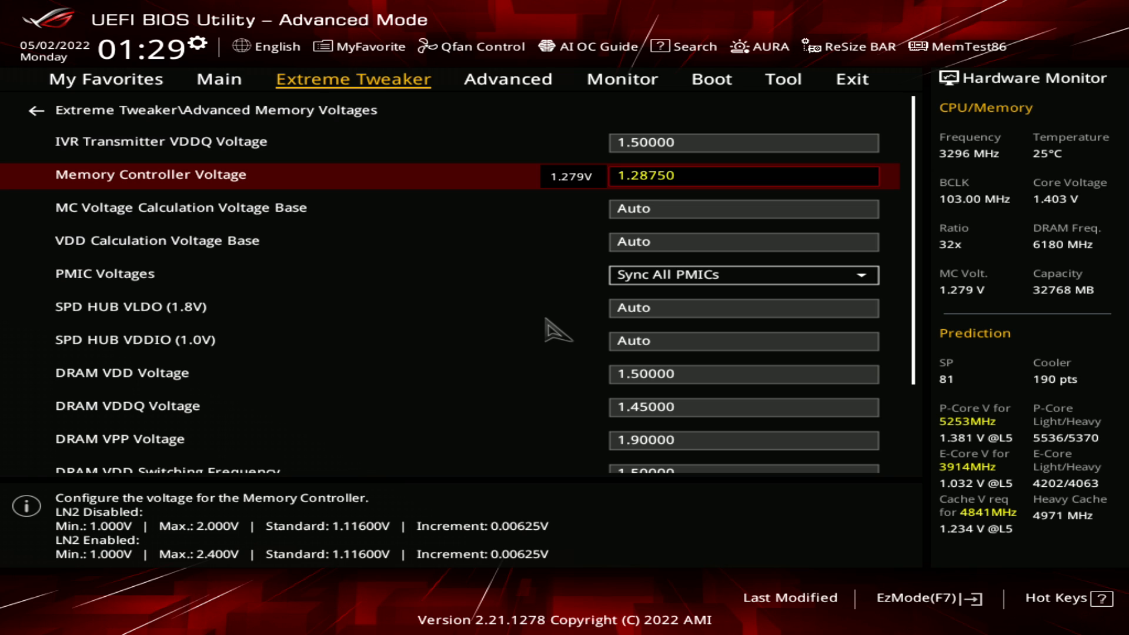
pyautogui.press('Up')
pyautogui.press('Down')
pyautogui.press('Up')
pyautogui.press('Down')
pyautogui.press('Up')
pyautogui.press('Down')
pyautogui.press('Up')
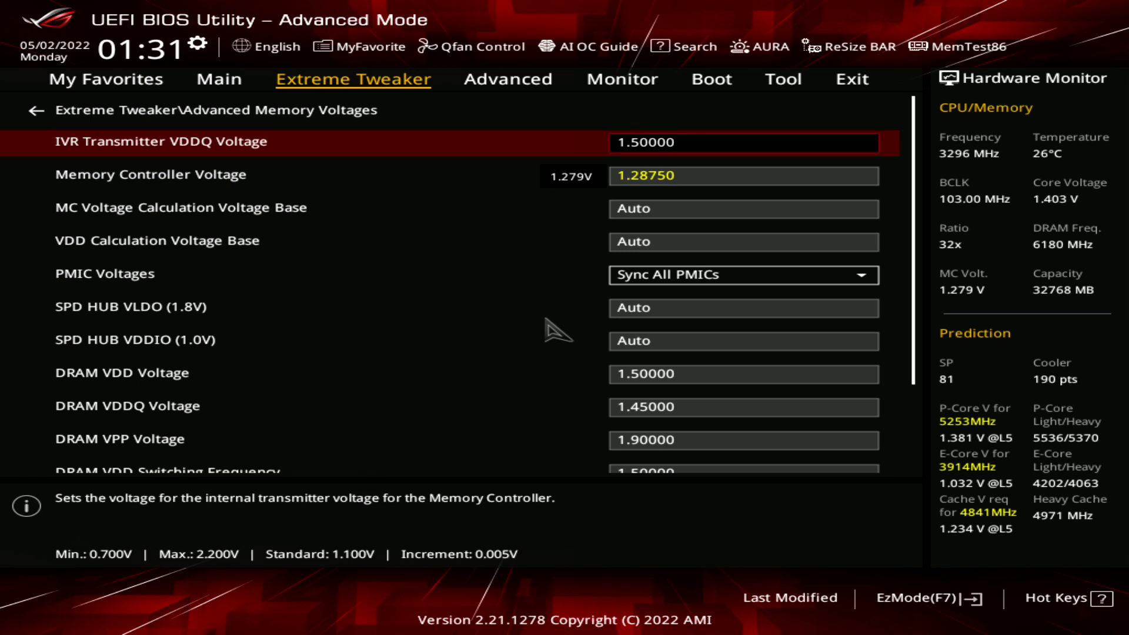
# Review the Memory Controller Voltage together with the MC Voltage Calculation Voltage Base setting
pyautogui.press('Down')
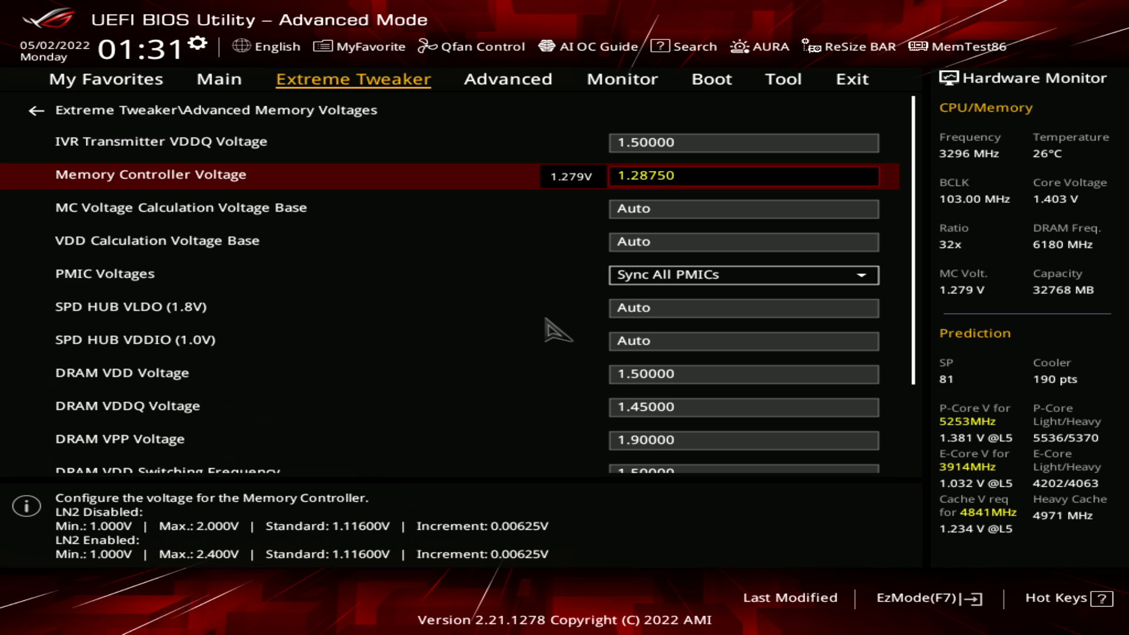
pyautogui.press('Down')
pyautogui.press('Up')
pyautogui.press('Up')
pyautogui.press('Down')
pyautogui.press('Down')
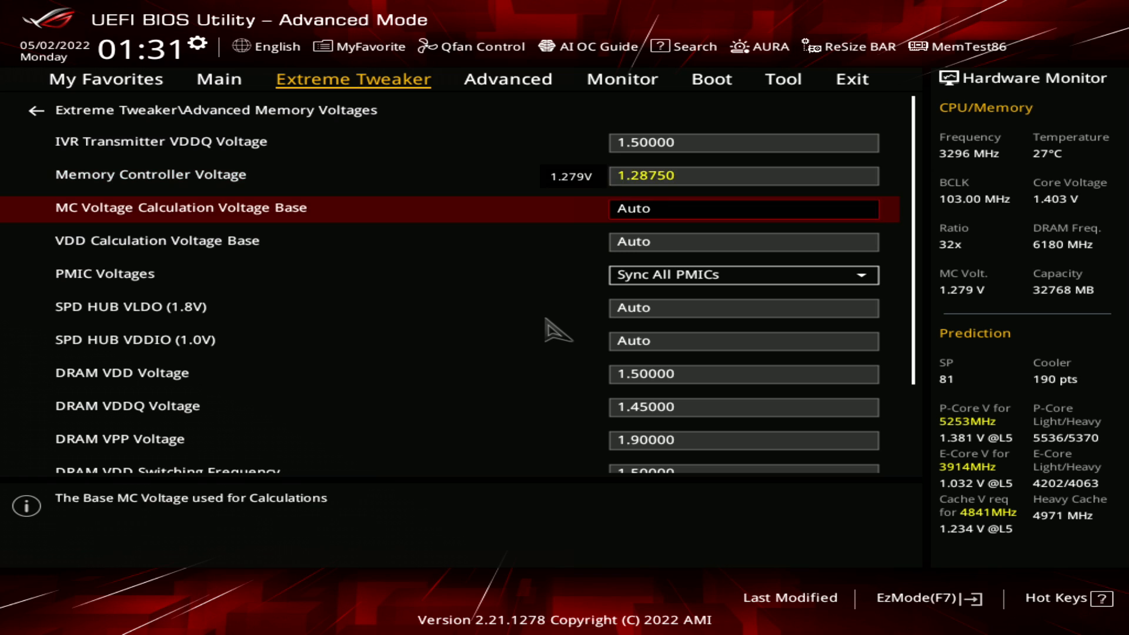
pyautogui.press('Up')
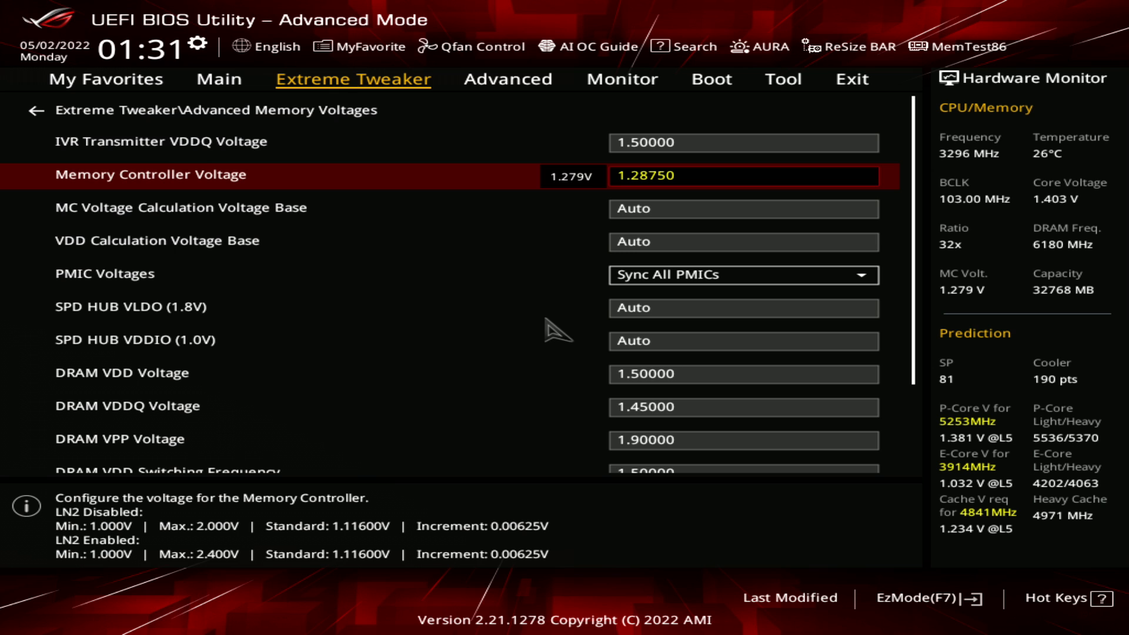
pyautogui.press('Down')
pyautogui.press('Up')
pyautogui.press('Up')
pyautogui.press('Down')
# Review the PMIC Voltages mode, the SPD HUB entries and the DRAM voltages in Advanced Memory Voltages
pyautogui.press('Down')
pyautogui.press('Up')
pyautogui.press('Down')
pyautogui.press('Down')
pyautogui.press('Down')
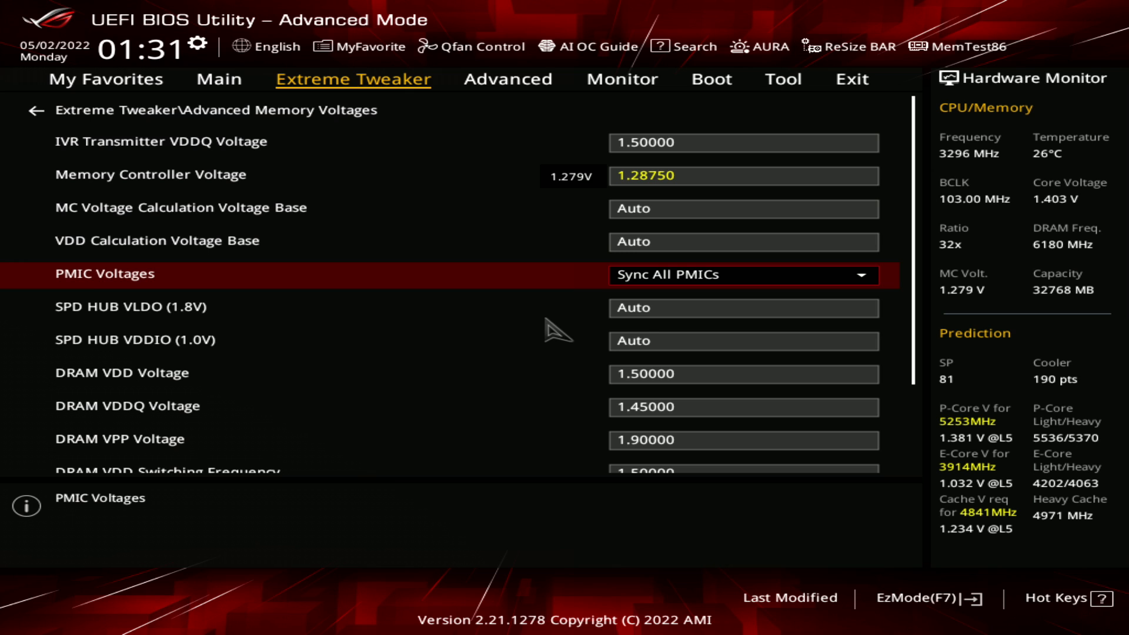
pyautogui.press('Down')
pyautogui.press('Down')
pyautogui.press('Down')
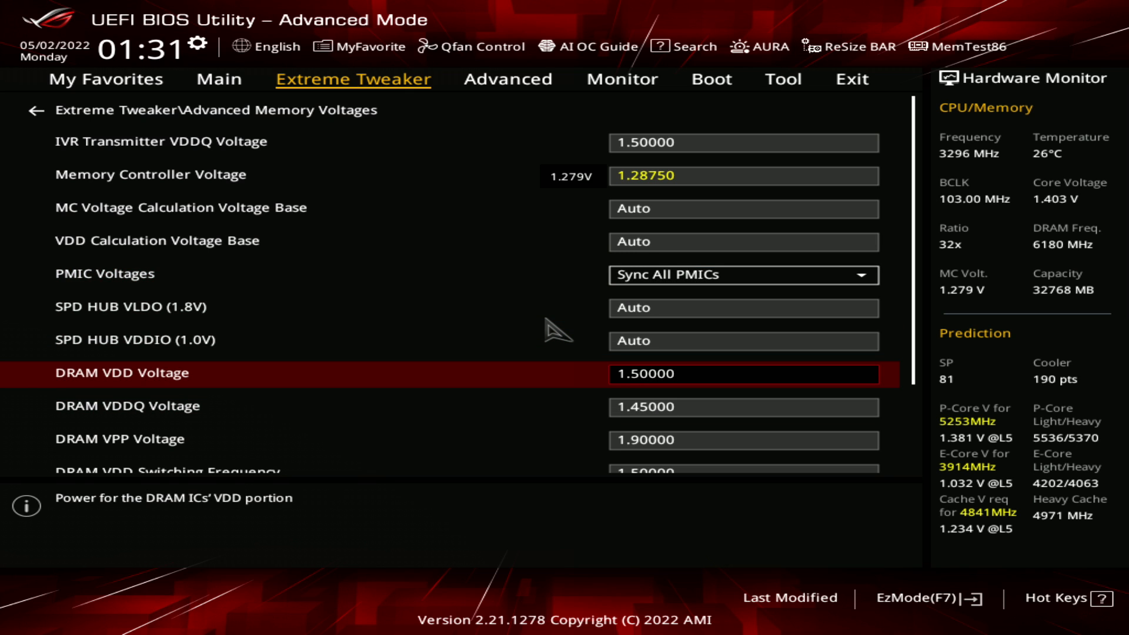
pyautogui.press('Down')
pyautogui.press('Down')
pyautogui.press('Up')
pyautogui.press('Up')
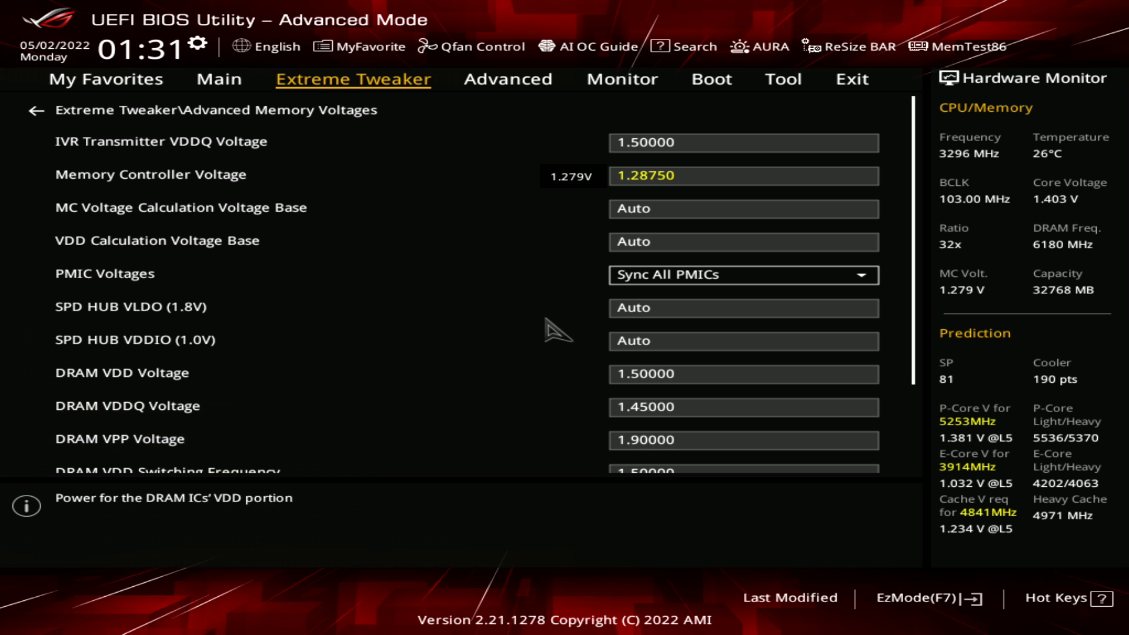
pyautogui.press('Up')
pyautogui.press('Down')
pyautogui.press('Down')
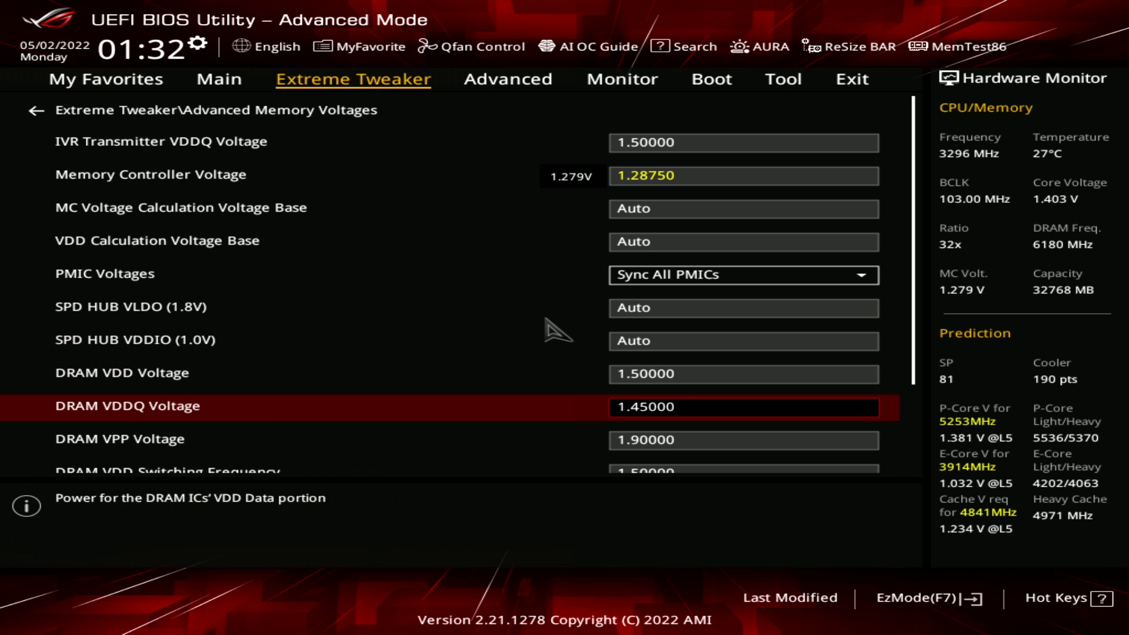
# Check that the main page's DRAM VDD and VDDQ voltages match those in Advanced Memory Voltages
pyautogui.press('Escape')
pyautogui.press('Up')
pyautogui.press('Up')
pyautogui.press('Down')
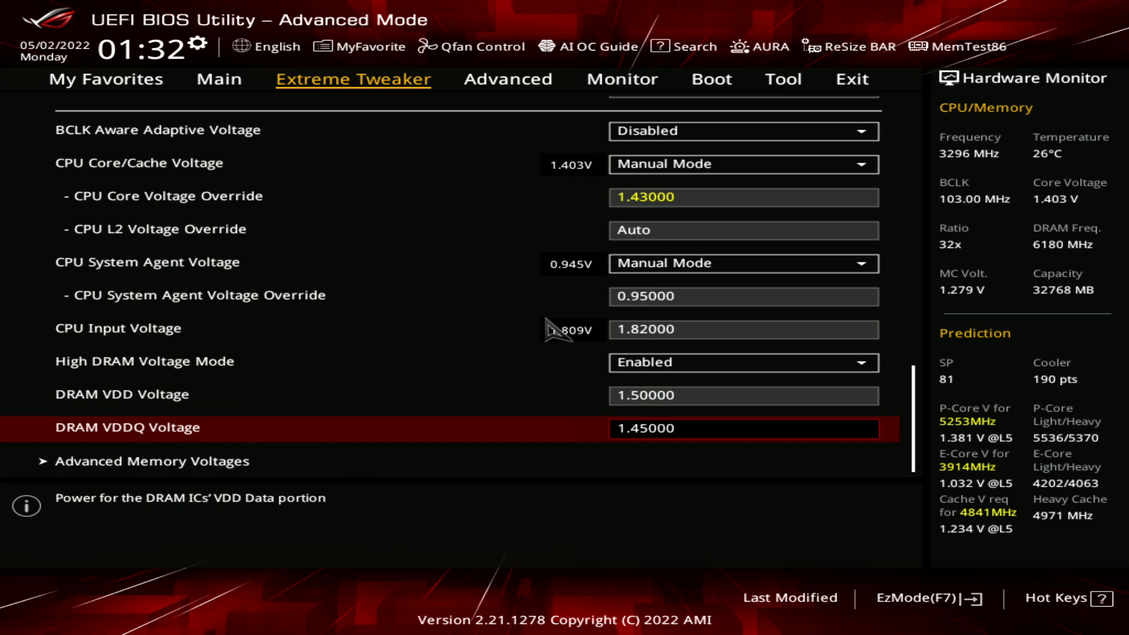
pyautogui.press('Down')
pyautogui.press('Return')
pyautogui.press('Down')
# Examine the DRAM VPP Voltage alongside the DRAM VDD and DRAM VDDQ voltages
pyautogui.press('Down')
pyautogui.press('Up')
pyautogui.press('Up')
pyautogui.press('Up')
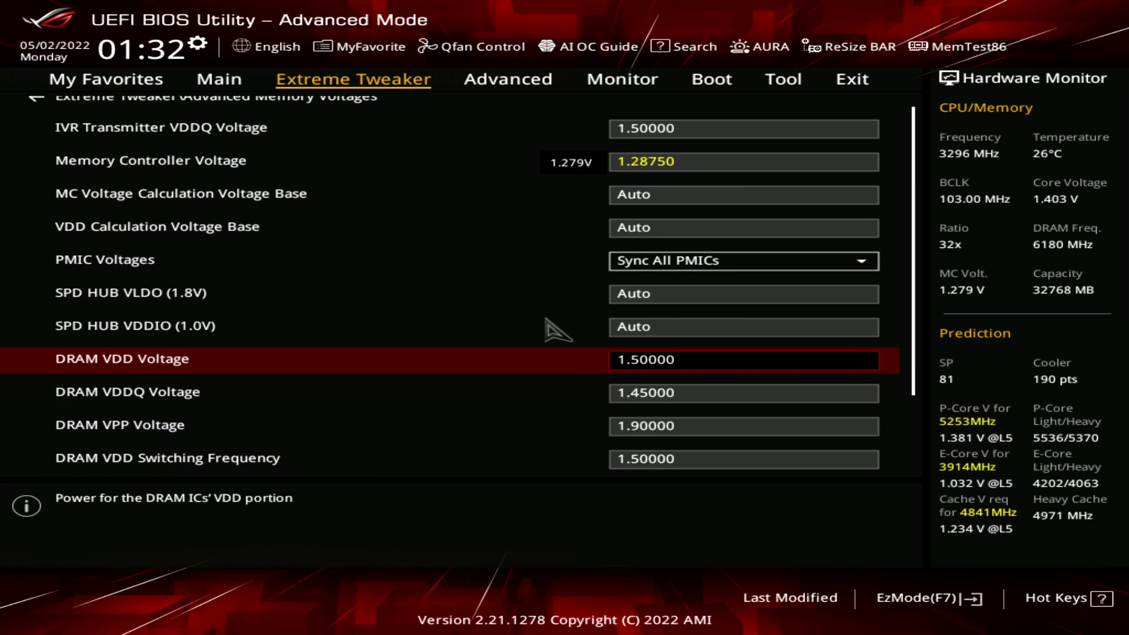
pyautogui.press('Down')
pyautogui.press('Down')
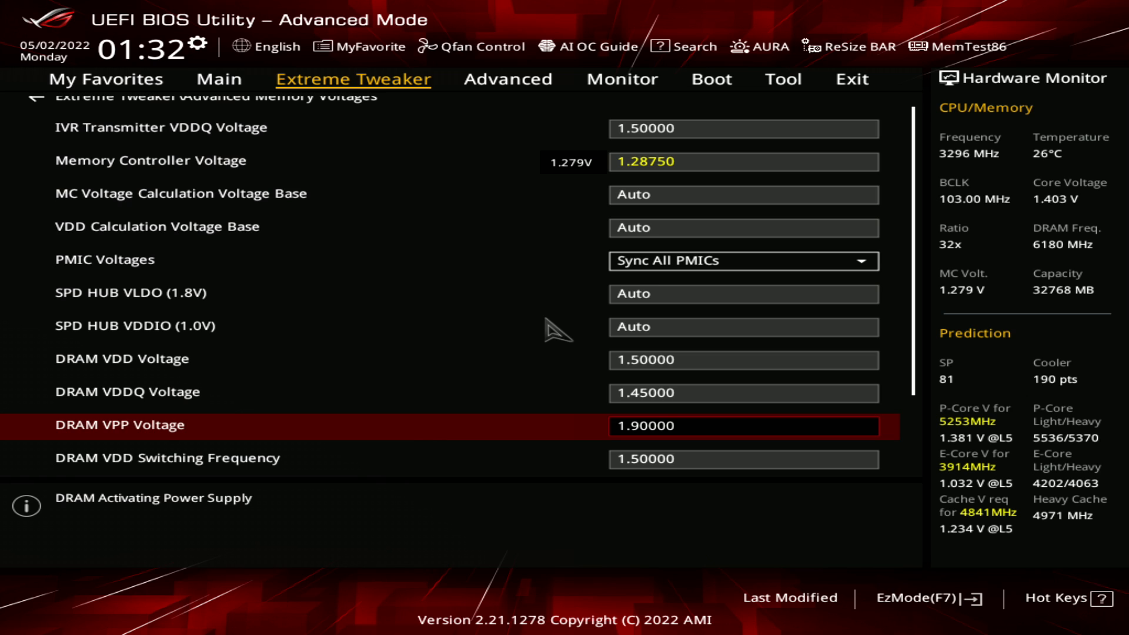
pyautogui.press('Up')
pyautogui.press('Down')
pyautogui.press('Down')
pyautogui.press('Up')
pyautogui.press('Up')
pyautogui.press('Down')
pyautogui.press('Down')
pyautogui.press('Up')
pyautogui.press('Up')
pyautogui.press('Up')
pyautogui.press('Down')
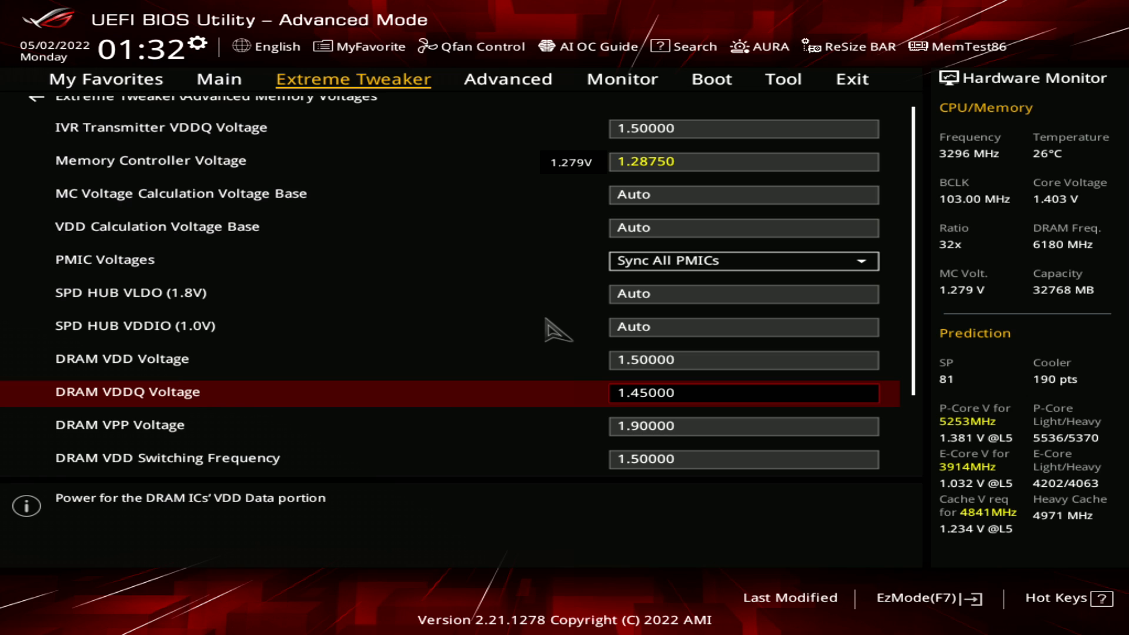
pyautogui.press('Down')
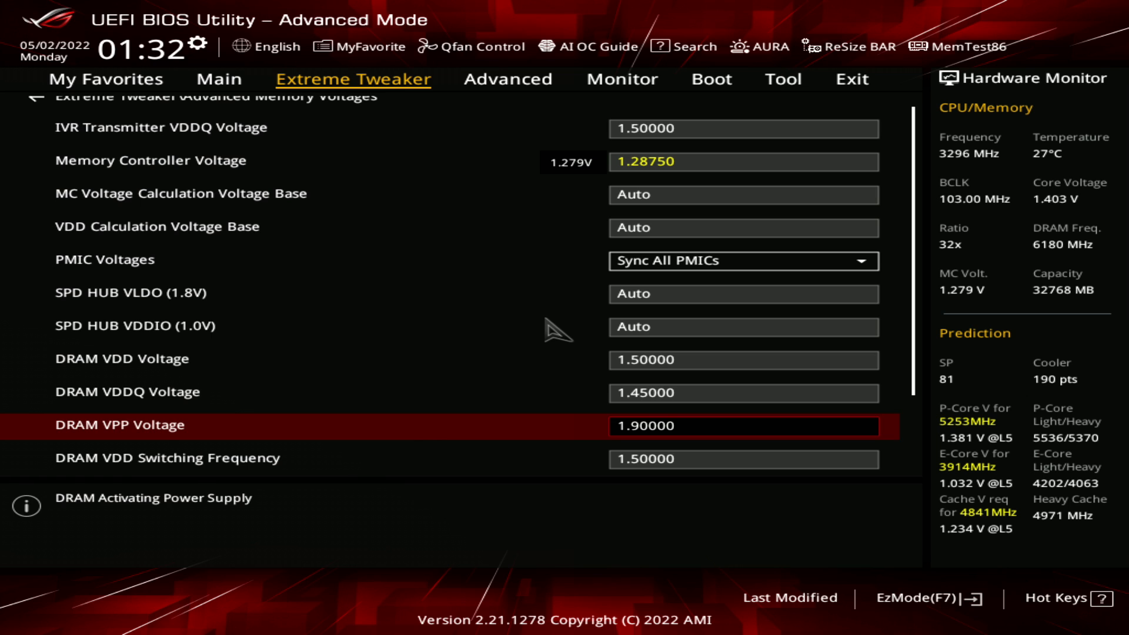
# Review the DRAM VDD and VDDQ Switching Frequency settings next to the DRAM VPP Voltage
pyautogui.press('Up')
pyautogui.press('Down')
pyautogui.press('Down')
pyautogui.press('Up')
pyautogui.press('Down')
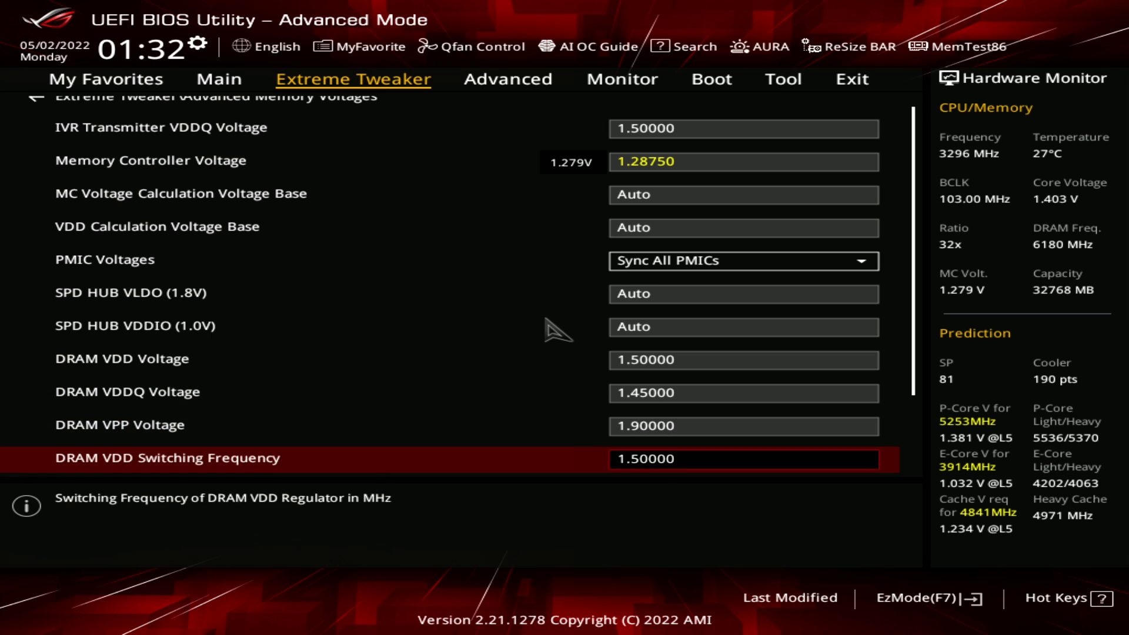
pyautogui.press('Up')
pyautogui.press('Down')
pyautogui.press('Down')
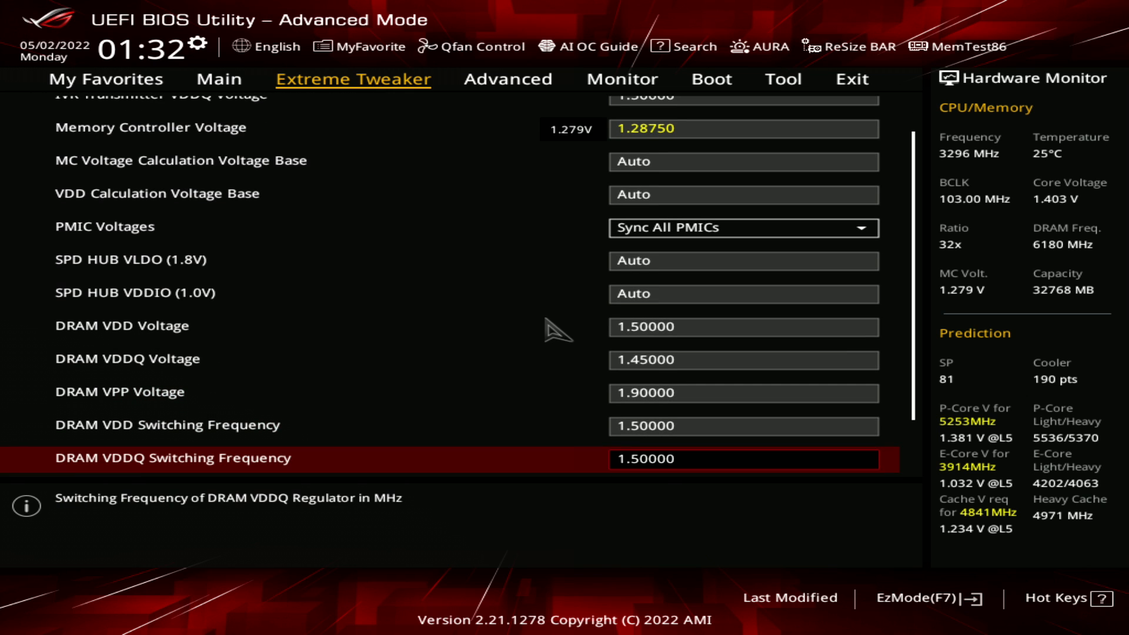
pyautogui.press('Up')
pyautogui.press('Up')
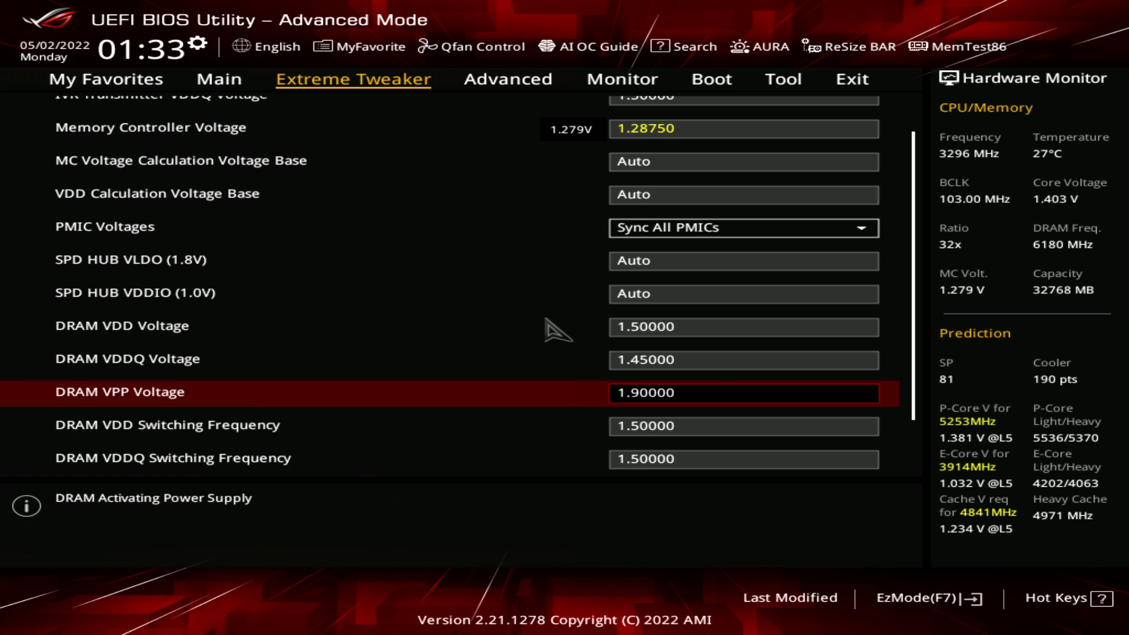
# Examine the remaining regulator settings, including DRAM VPP Switching Frequency and DRAM Current Capability
pyautogui.press('Down')
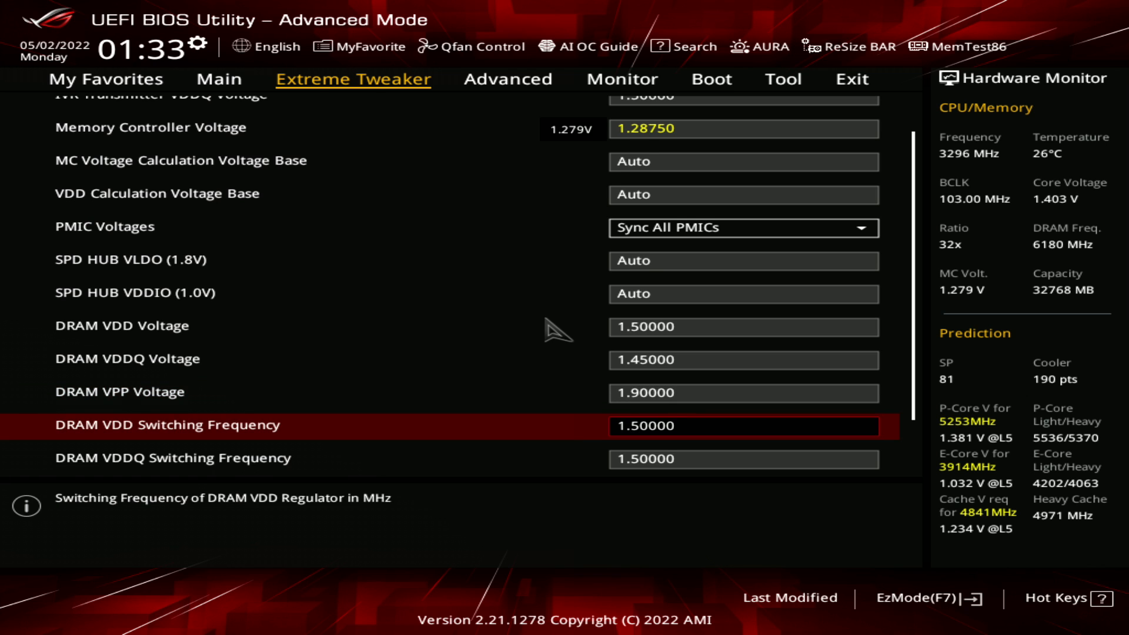
pyautogui.press('Up')
pyautogui.press('Down')
pyautogui.press('Down')
pyautogui.press('Down')
pyautogui.press('Down')
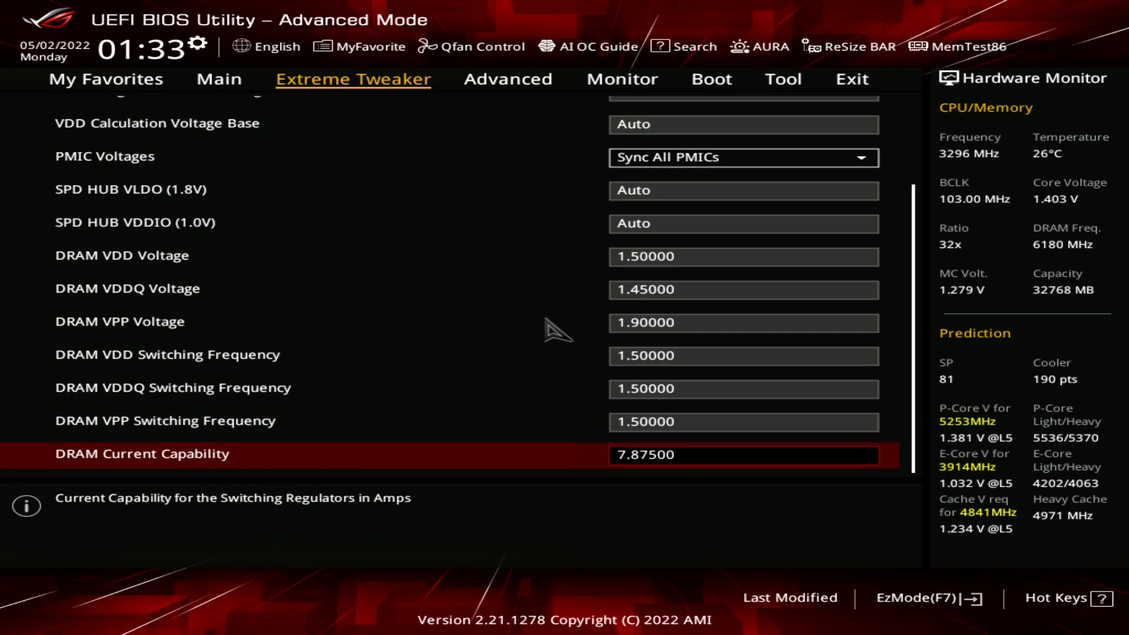
pyautogui.press('Up')
pyautogui.press('Up')
pyautogui.press('Up')
pyautogui.press('Down')
pyautogui.press('Down')
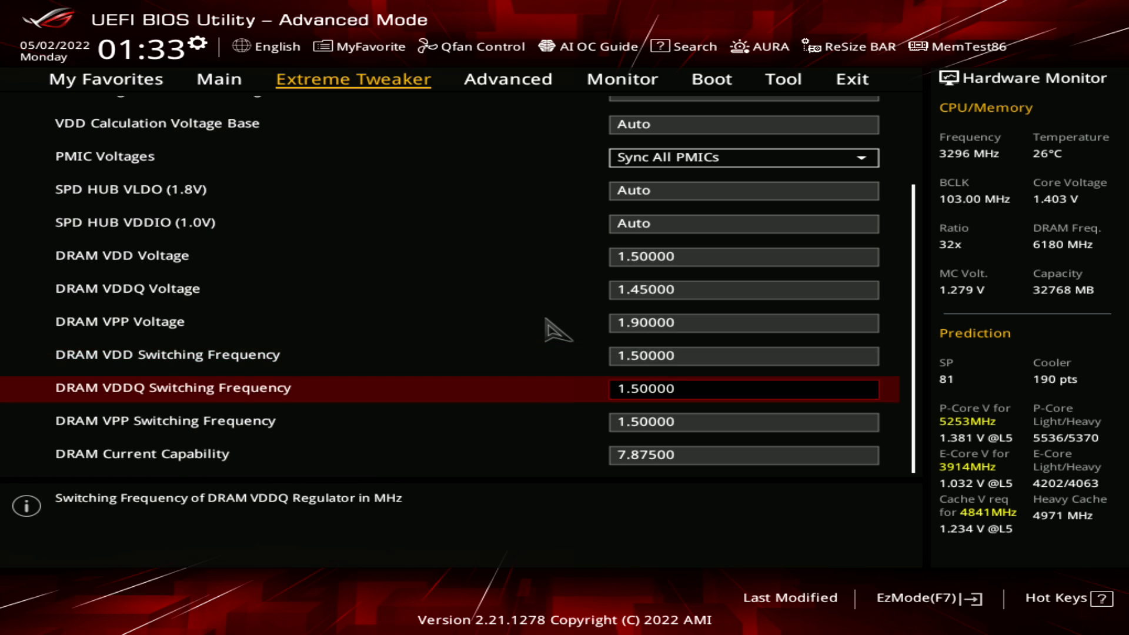
# Recheck the DRAM VDD and VDDQ switching frequencies together with the DRAM VPP Voltage
pyautogui.press('Up')
pyautogui.press('Up')
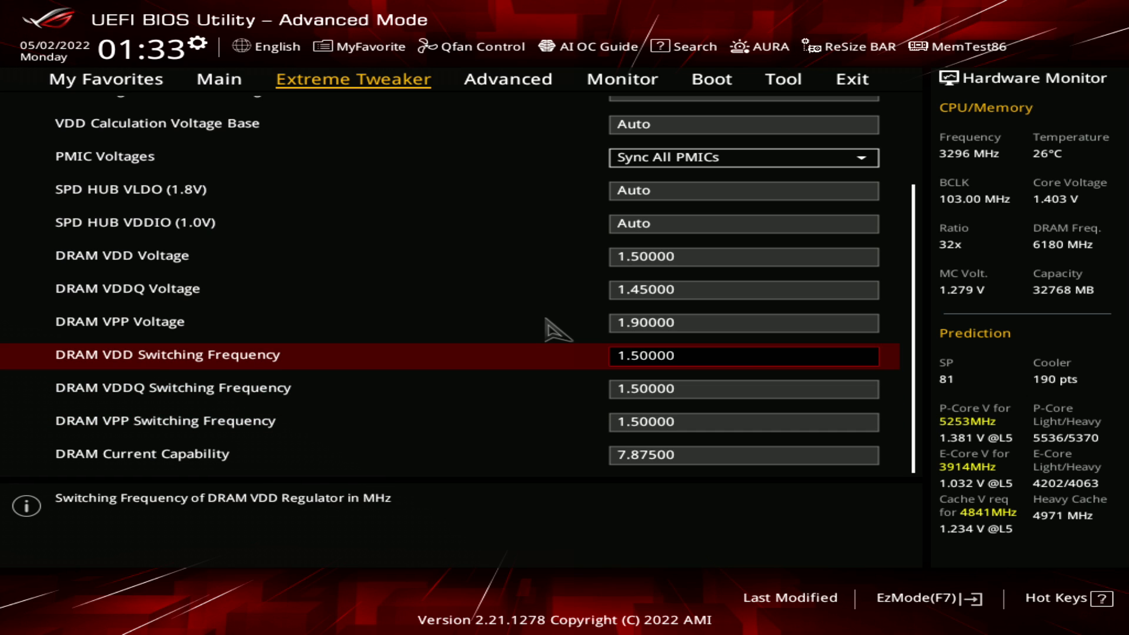
pyautogui.press('Down')
pyautogui.press('Down')
pyautogui.press('Up')
pyautogui.press('Up')
pyautogui.press('Up')
pyautogui.press('Down')
pyautogui.press('Down')
pyautogui.press('Up')
# Compare the DRAM VPP Voltage with the DRAM VDD and VDDQ Switching Frequency settings once more
pyautogui.press('Up')
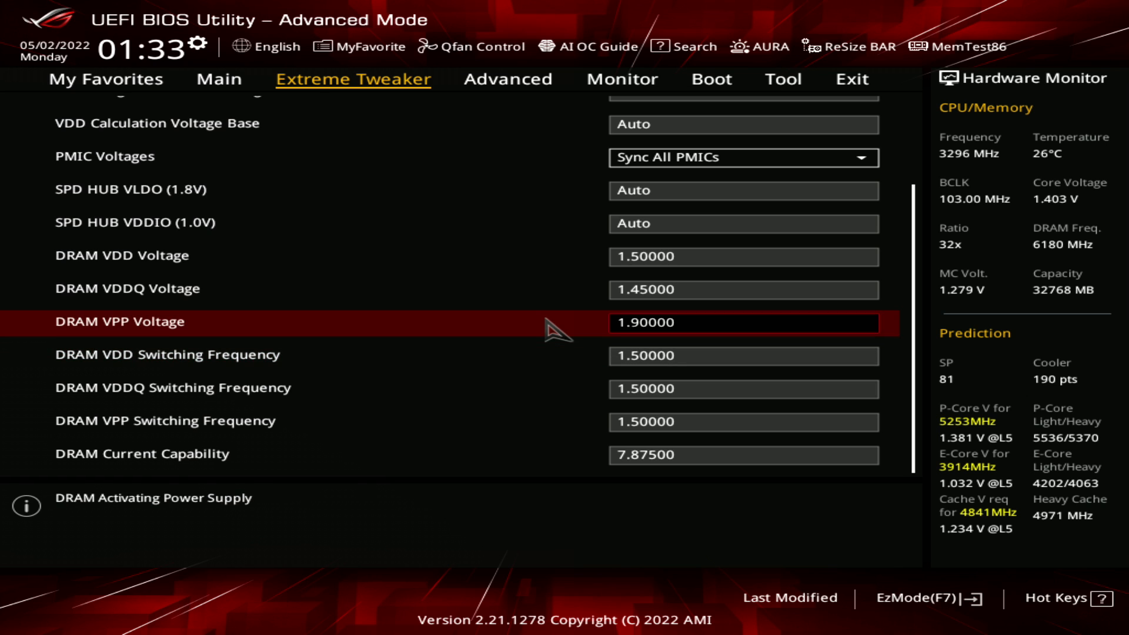
pyautogui.press('Down')
pyautogui.press('Down')
# Examine the three DRAM regulator switching frequencies through to DRAM Current Capability
pyautogui.press('Up')
pyautogui.press('Up')
pyautogui.press('Down')
pyautogui.press('Down')
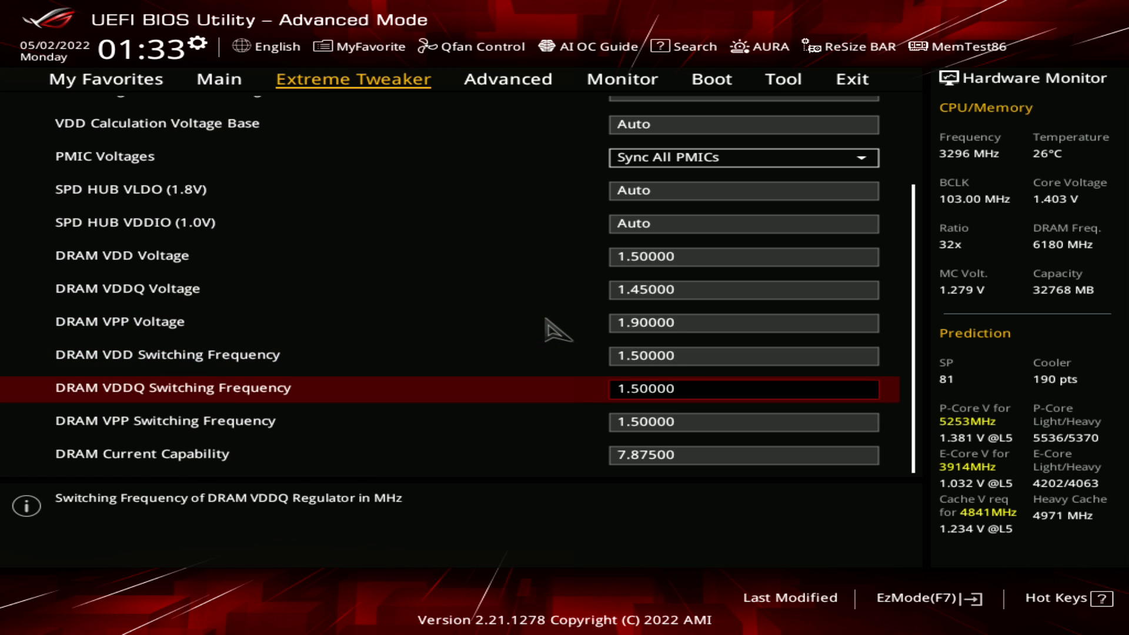
pyautogui.press('Up')
pyautogui.press('Down')
pyautogui.press('Down')
pyautogui.press('Down')
pyautogui.press('Up')
pyautogui.press('Up')
pyautogui.press('Down')
pyautogui.press('Down')
pyautogui.press('Up')
pyautogui.press('Down')
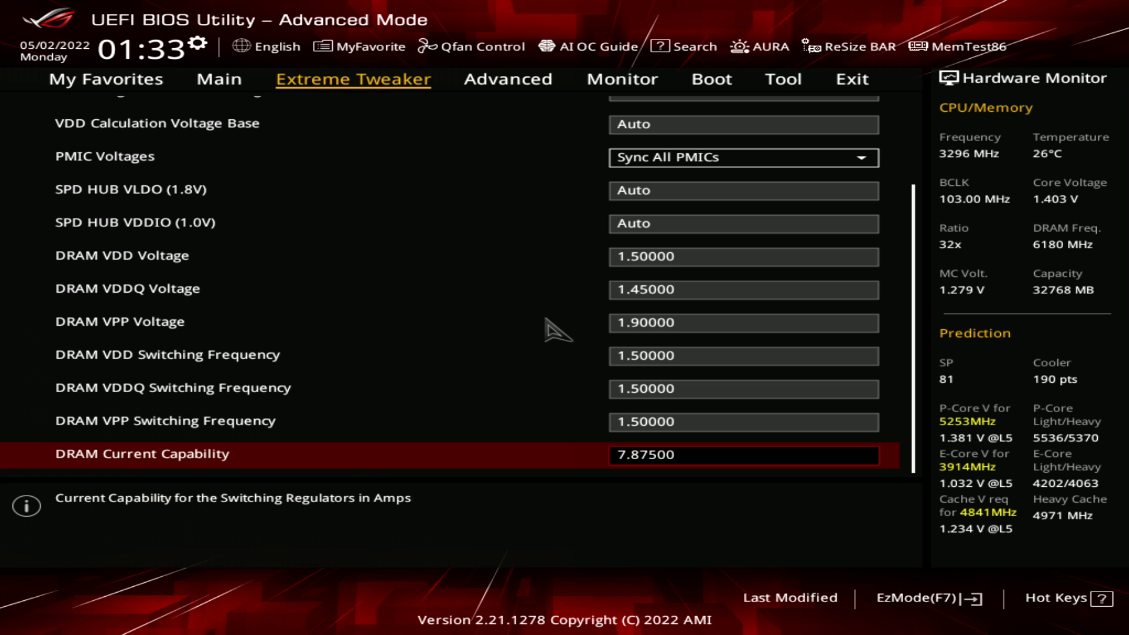
# Leave Advanced Memory Voltages and open the Tweaker's Paradise submenu of Extreme Tweaker
pyautogui.press('Escape')
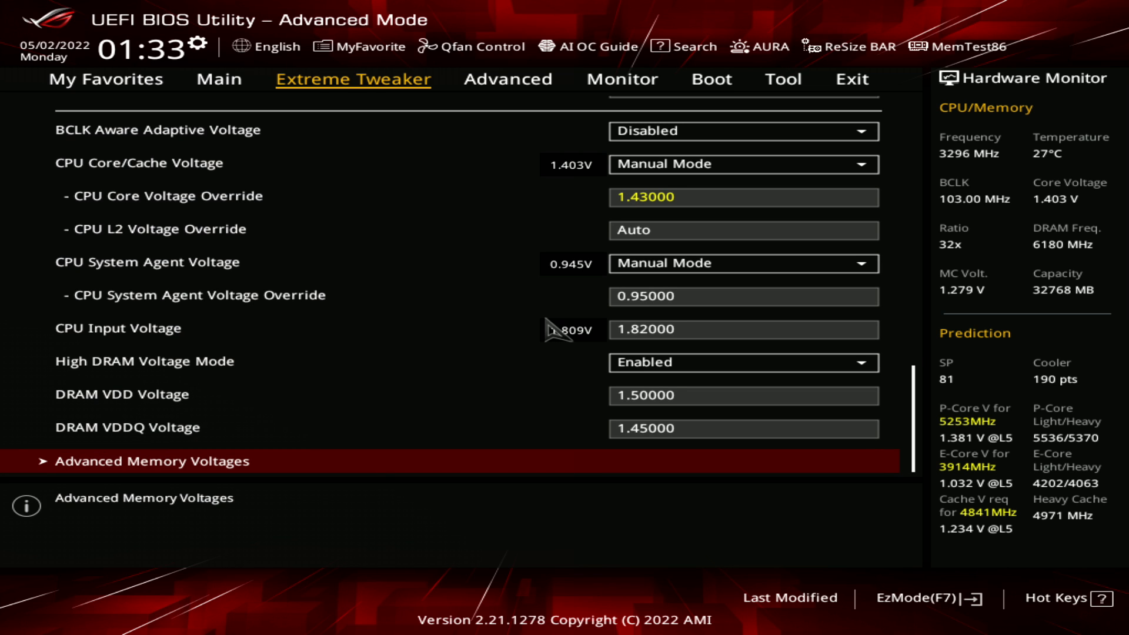
pyautogui.press('Up')
pyautogui.press('Up')
pyautogui.press('Up')
pyautogui.press('Up')
pyautogui.press('Up')
pyautogui.press('Up')
pyautogui.press('Up')
pyautogui.press('Up')
pyautogui.press('Up')
pyautogui.press('Up')
pyautogui.press('Up')
pyautogui.press('Up')
pyautogui.press('Up')
pyautogui.press('Up')
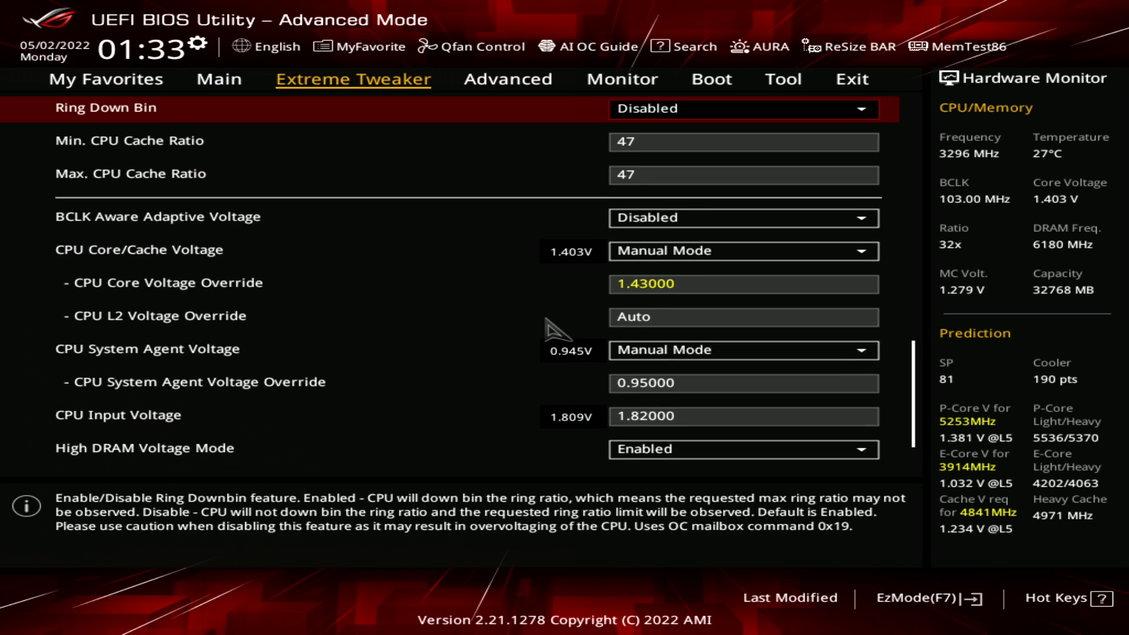
pyautogui.press('Up')
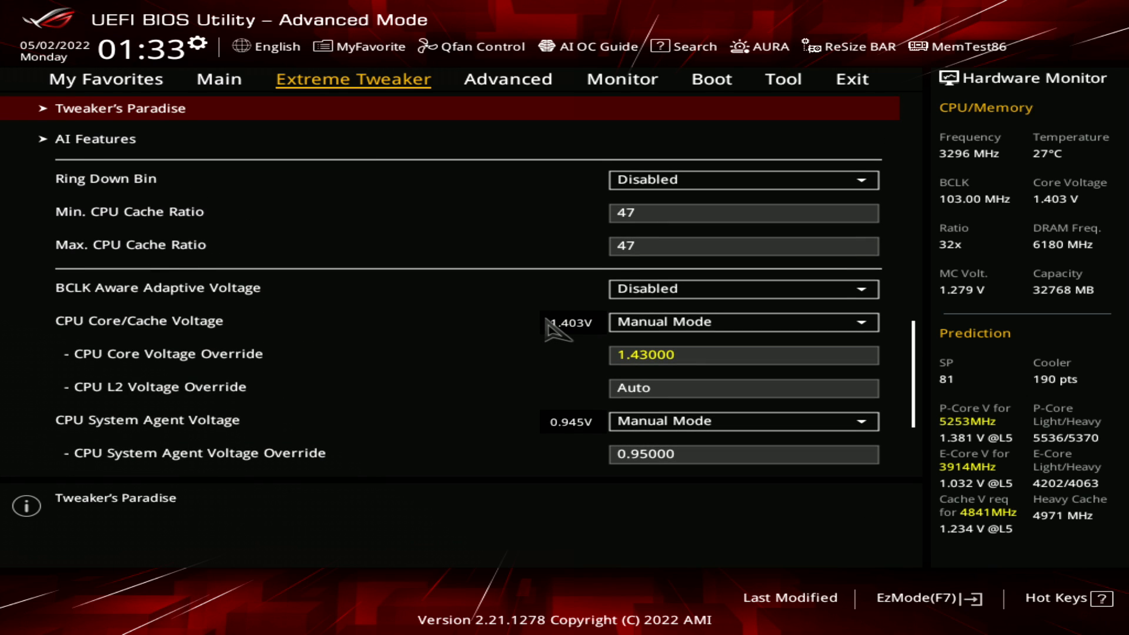
pyautogui.press('Return')
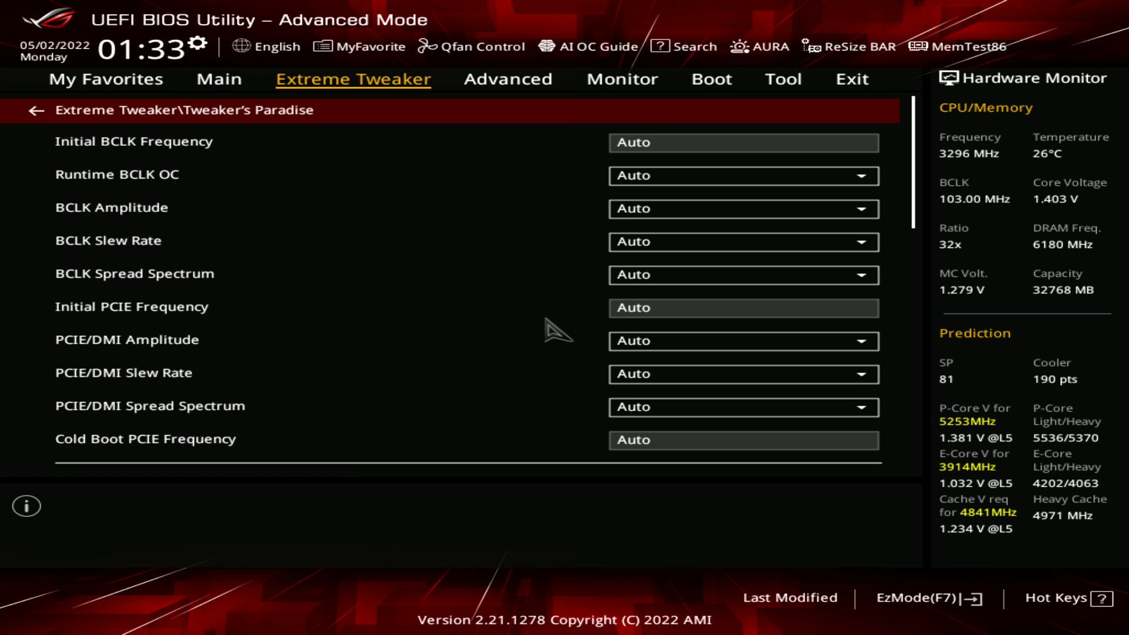
# Review the BCLK, PCIE and DMI clock settings in Tweaker's Paradise
pyautogui.press('Down')
pyautogui.press('Down')
pyautogui.press('Down')
pyautogui.press('Down')
pyautogui.press('Down')
pyautogui.press('Down')
pyautogui.press('Down')
pyautogui.press('Down')
pyautogui.press('Down')
pyautogui.press('Down')
pyautogui.press('Down')
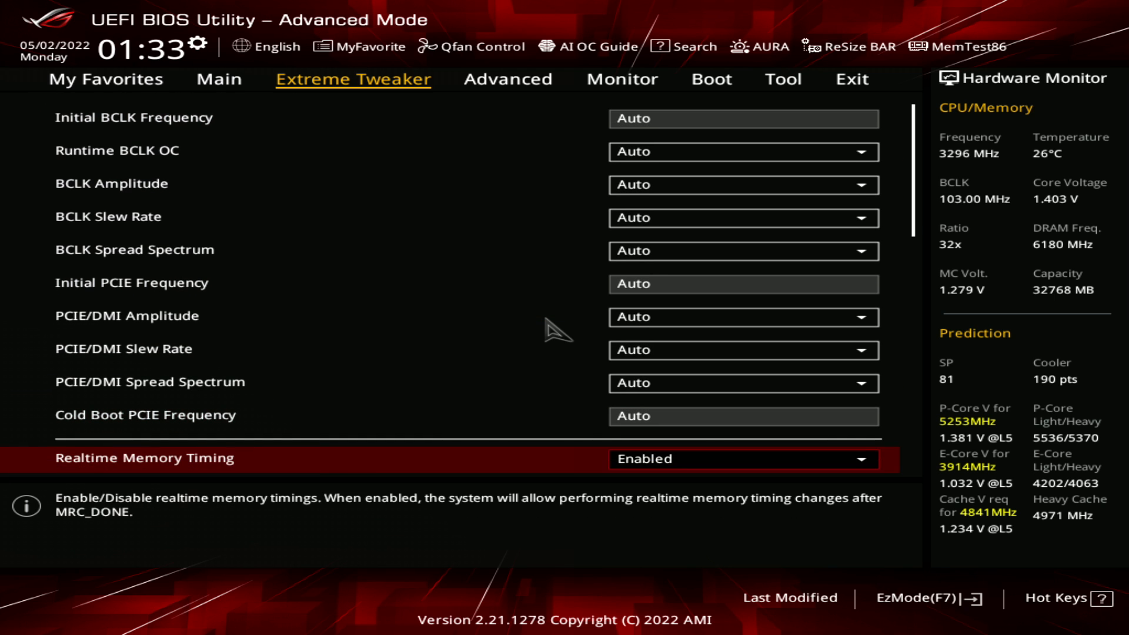
pyautogui.press('Up')
pyautogui.press('Up')
pyautogui.press('Up')
pyautogui.press('Up')
pyautogui.press('Up')
pyautogui.press('Up')
pyautogui.press('Up')
pyautogui.press('Up')
pyautogui.press('Up')
pyautogui.press('Up')
pyautogui.press('Up')
pyautogui.press('Up')
pyautogui.press('Down')
pyautogui.press('Down')
pyautogui.press('Down')
pyautogui.press('Down')
pyautogui.press('Down')
pyautogui.press('Down')
pyautogui.press('Down')
pyautogui.press('Down')
pyautogui.press('Down')
pyautogui.press('Down')
pyautogui.press('Down')
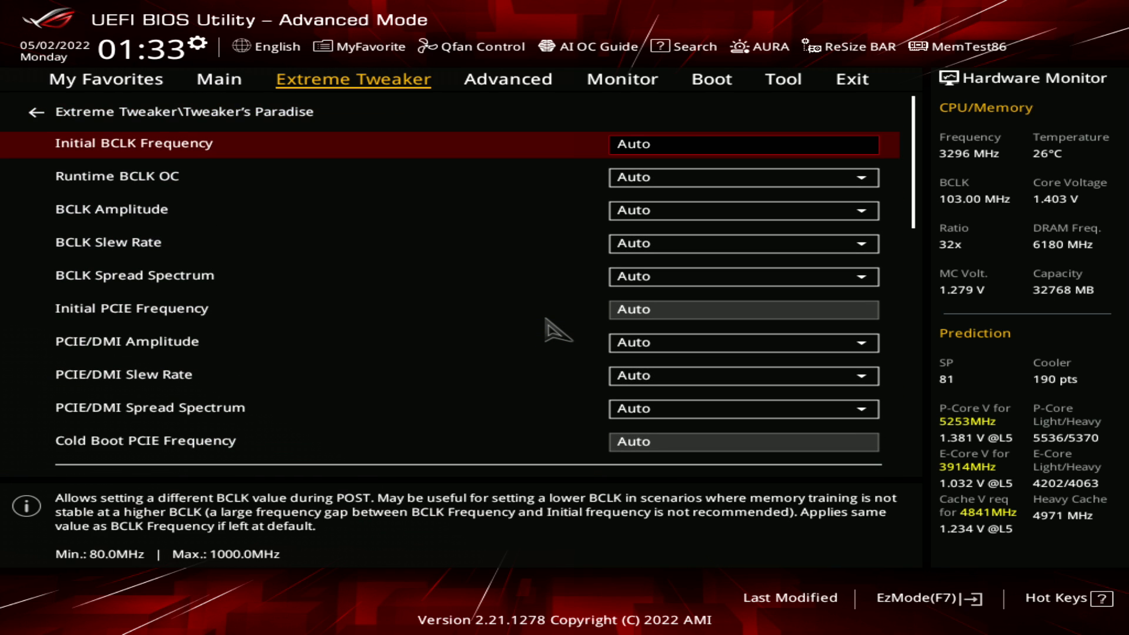
pyautogui.press('Up')
pyautogui.press('Up')
pyautogui.press('Up')
pyautogui.press('Up')
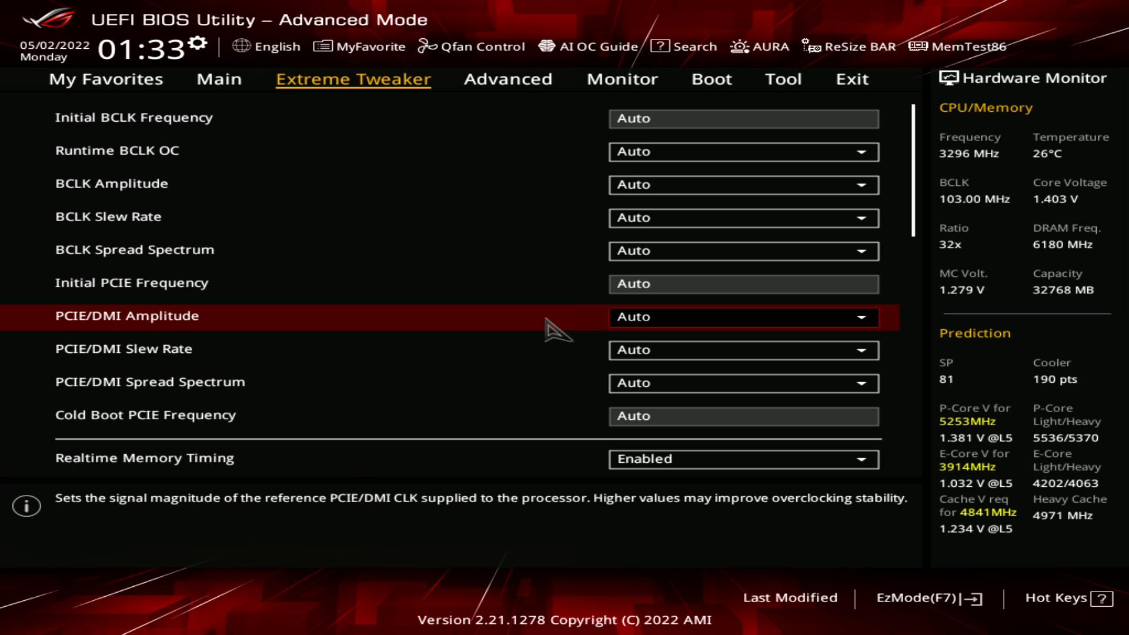
# Review the Realtime Memory Timing, SPD Write Disable, PVD Ratio Threshold and Banding Ratio settings
pyautogui.press('Down')
pyautogui.press('Down')
pyautogui.press('Down')
pyautogui.press('Down')
pyautogui.press('Down')
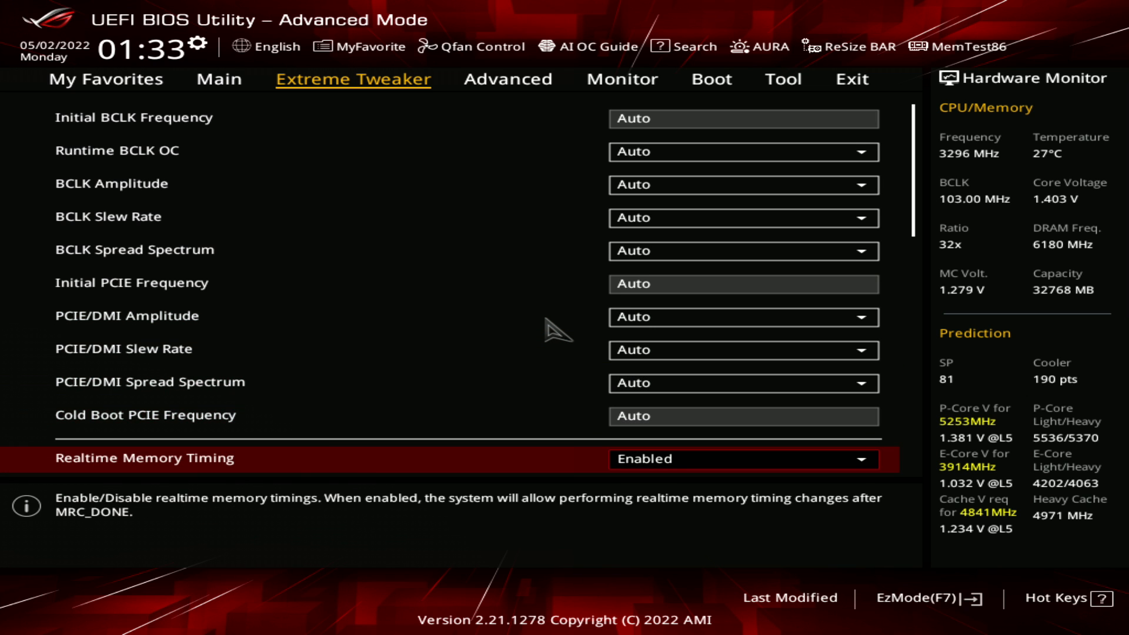
pyautogui.press('Down')
pyautogui.press('Down')
pyautogui.press('Up')
pyautogui.press('Up')
pyautogui.press('Up')
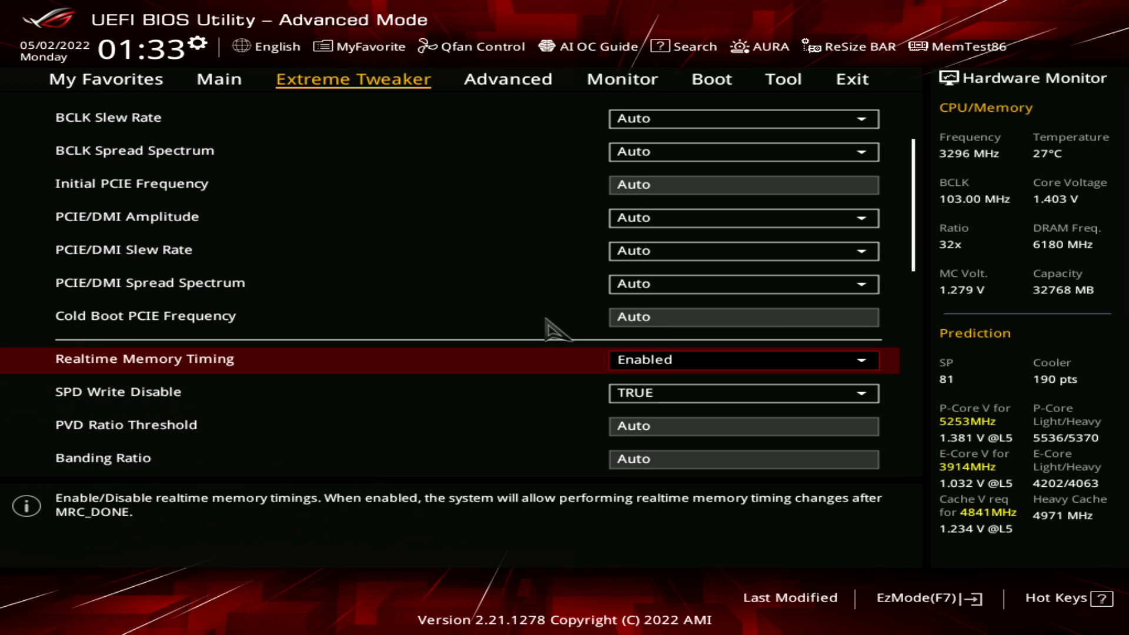
# Find the PLL voltage group in Tweaker's Paradise and examine the Core PLL Voltage
pyautogui.press('Down')
pyautogui.press('Down')
pyautogui.press('Down')
pyautogui.press('Down')
pyautogui.press('Down')
pyautogui.press('Down')
pyautogui.press('Down')
pyautogui.press('Down')
pyautogui.press('Down')
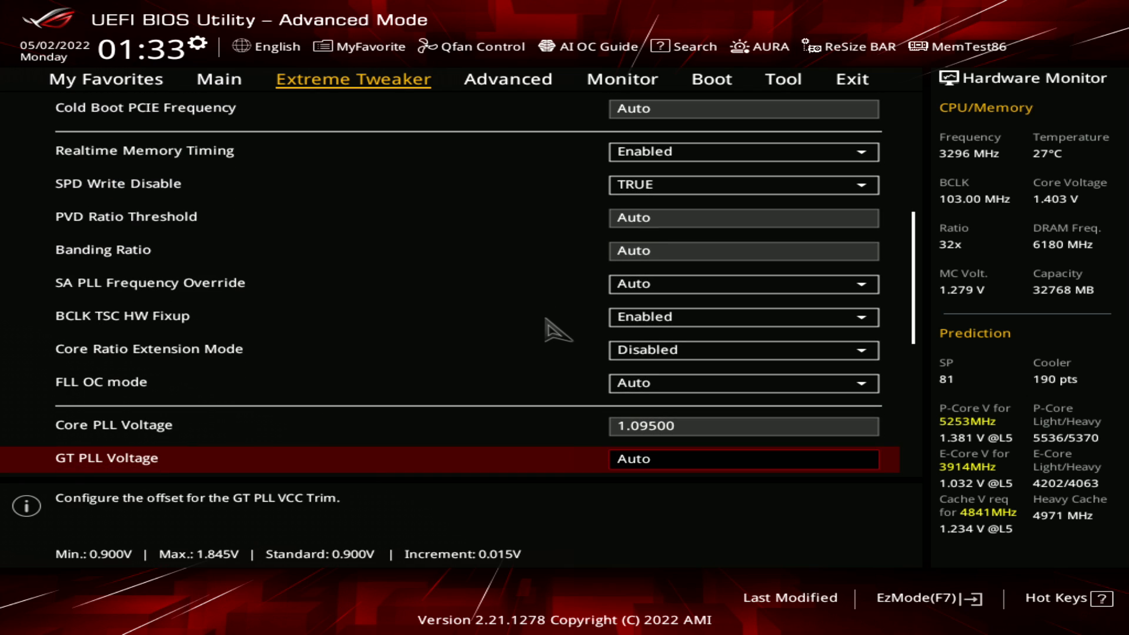
pyautogui.press('Down')
pyautogui.press('Down')
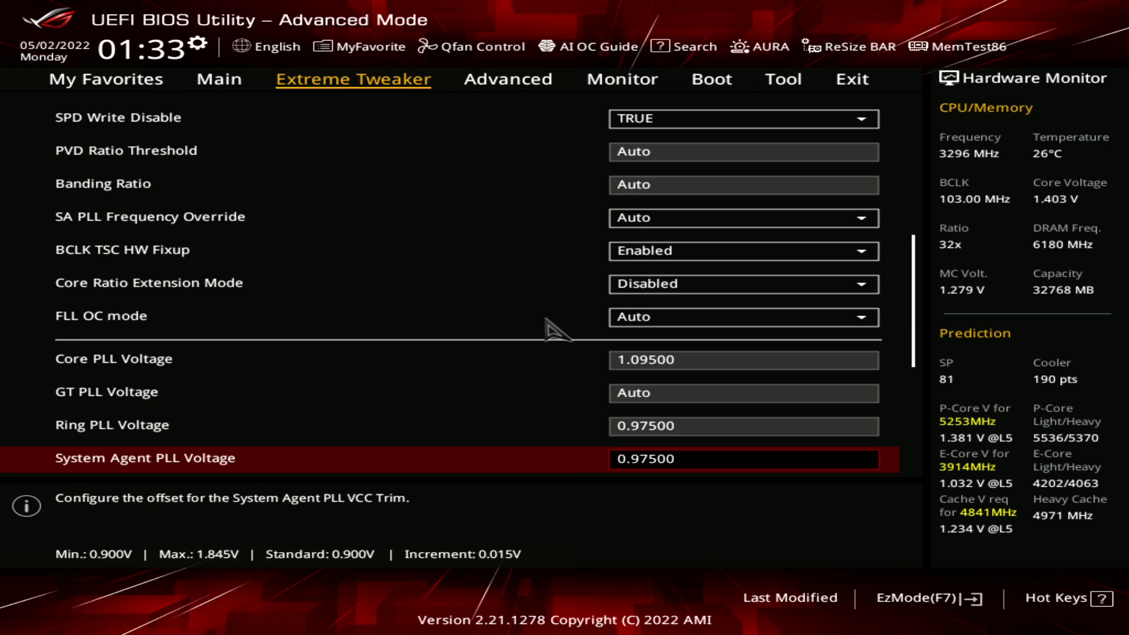
pyautogui.press('Up')
pyautogui.press('Up')
pyautogui.press('Up')
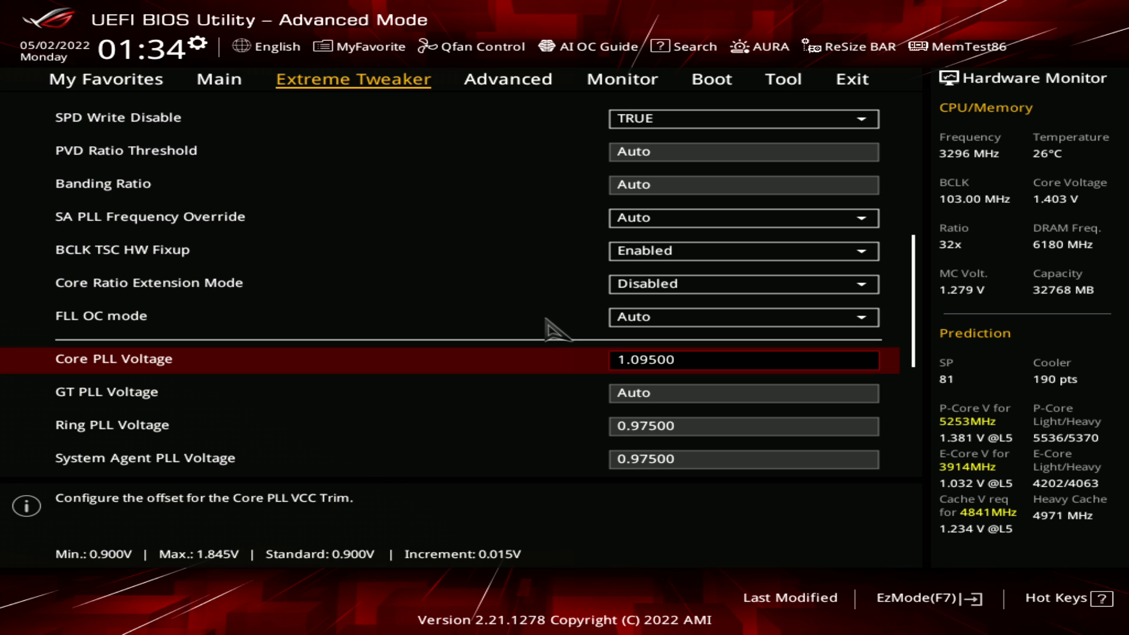
# Examine the Ring, System Agent and Memory Controller PLL Voltage settings
pyautogui.press('Up')
pyautogui.press('Down')
pyautogui.press('Down')
pyautogui.press('Down')
pyautogui.press('Down')
pyautogui.press('Down')
pyautogui.press('Up')
pyautogui.press('Up')
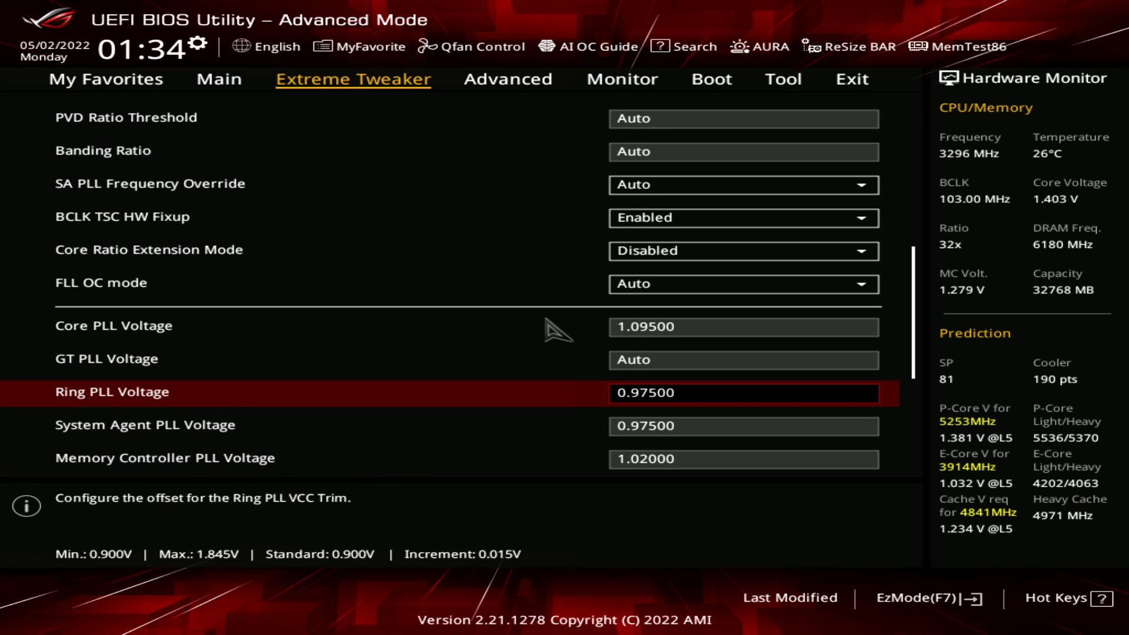
pyautogui.press('Down')
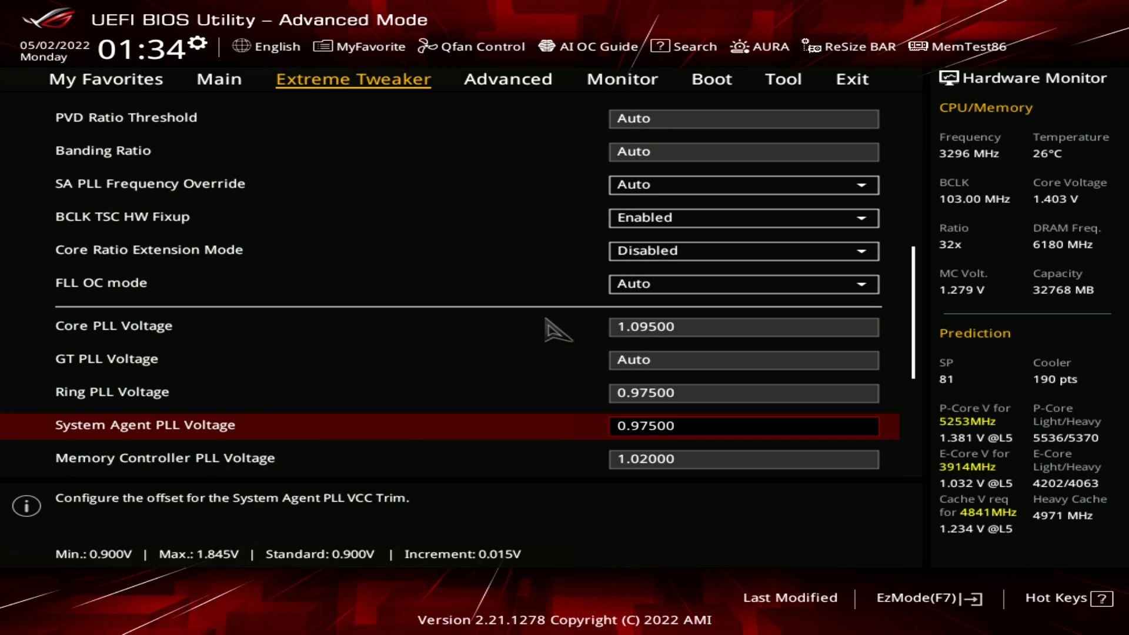
pyautogui.press('Down')
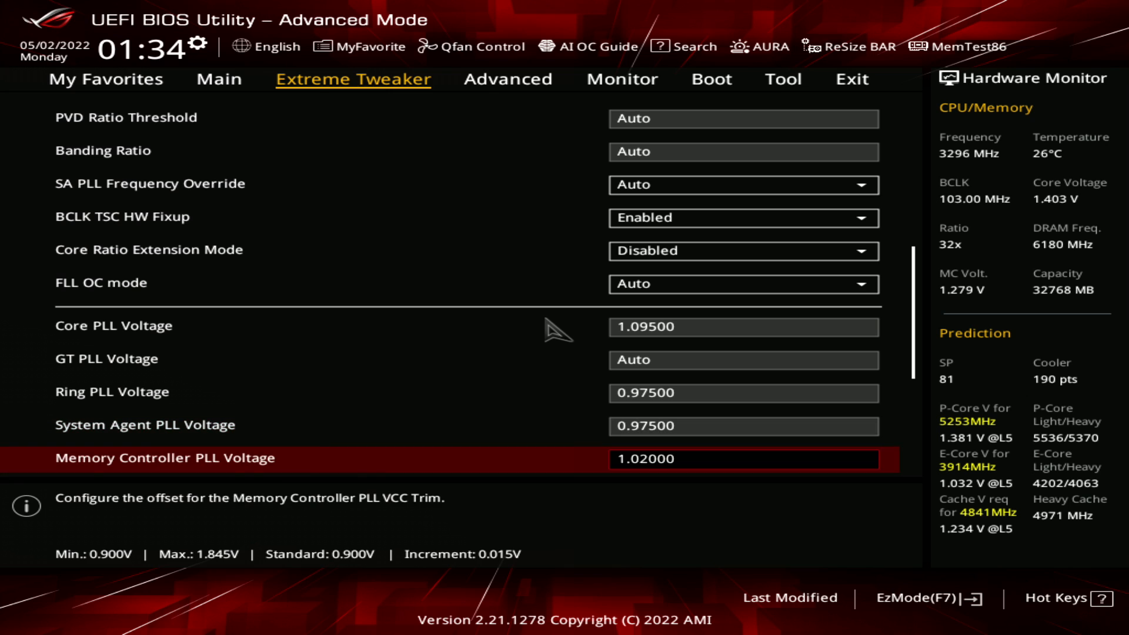
# Go back to the Ring PLL Voltage and compare it with the GT PLL Voltage
pyautogui.press('Up')
pyautogui.press('Up')
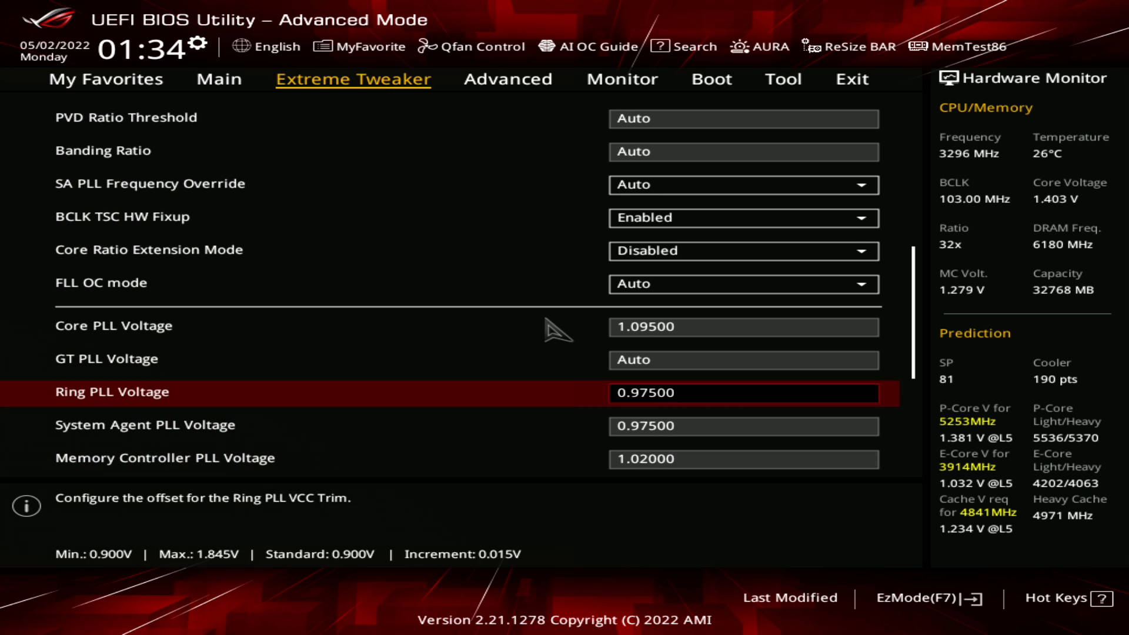
pyautogui.press('Up')
pyautogui.press('Down')
pyautogui.press('Up')
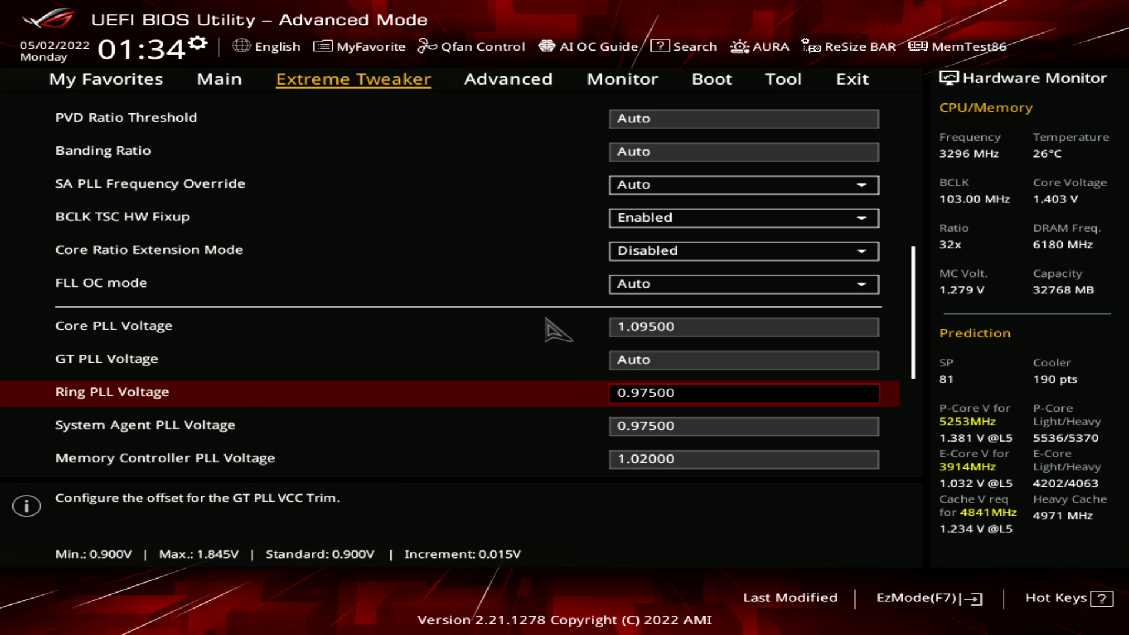
pyautogui.press('Down')
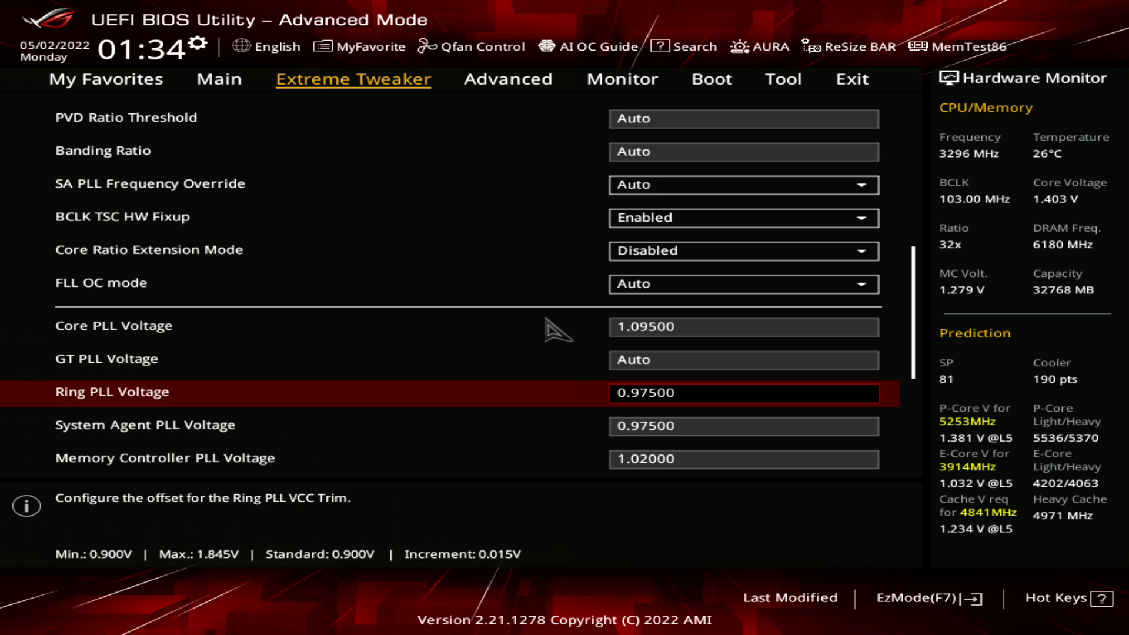
# Compare the System Agent PLL Voltage with the Ring PLL Voltage
pyautogui.press('Down')
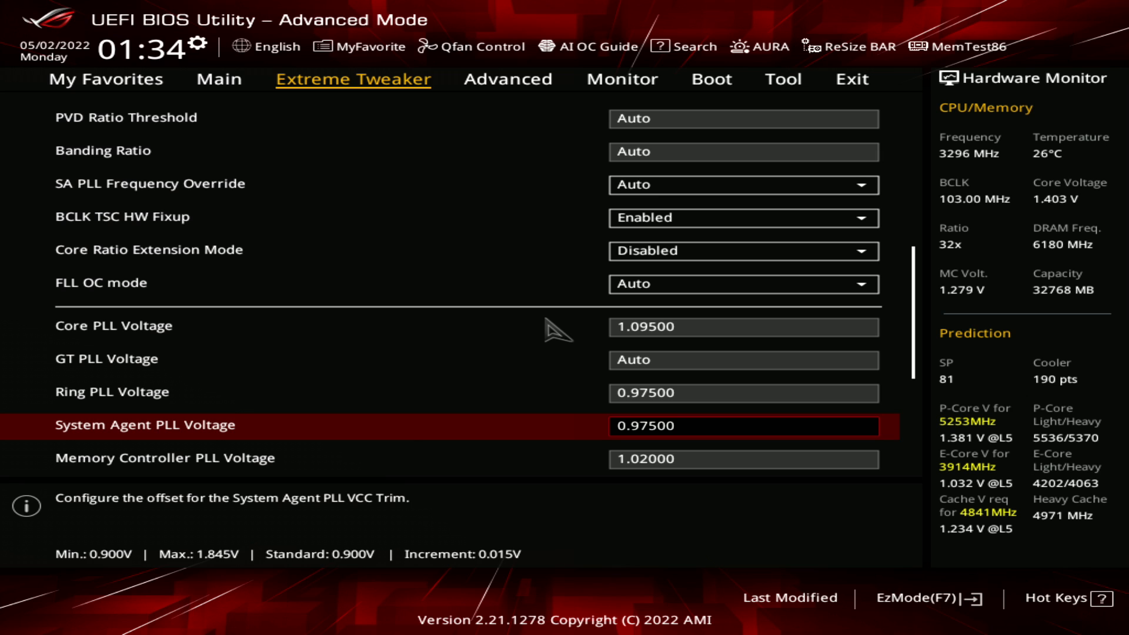
pyautogui.press('Up')
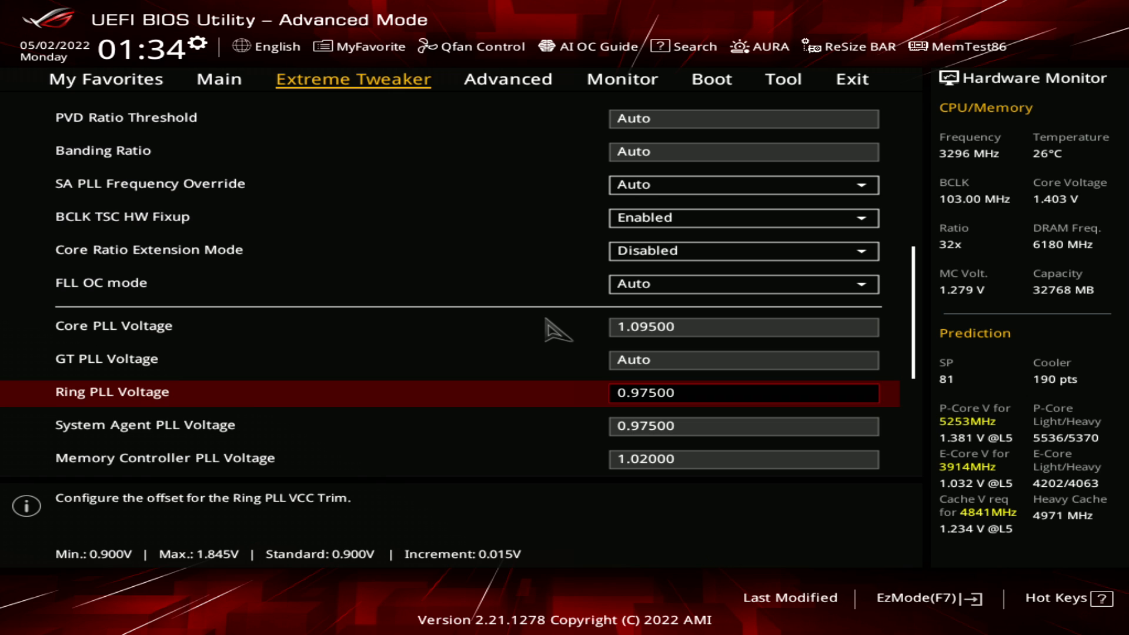
pyautogui.press('Down')
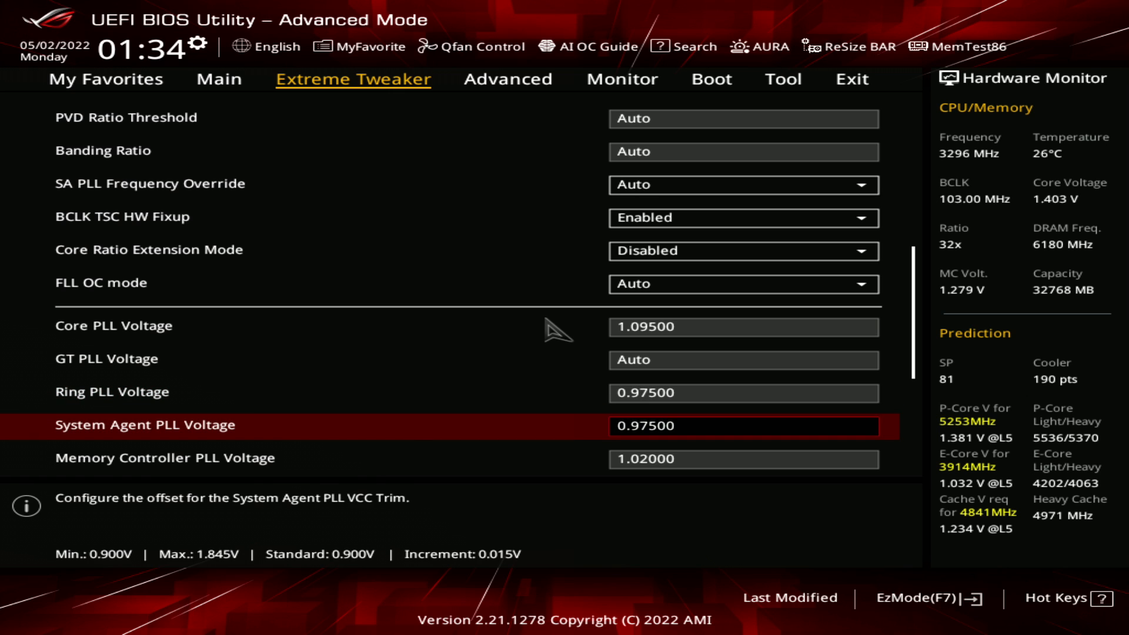
pyautogui.press('Up')
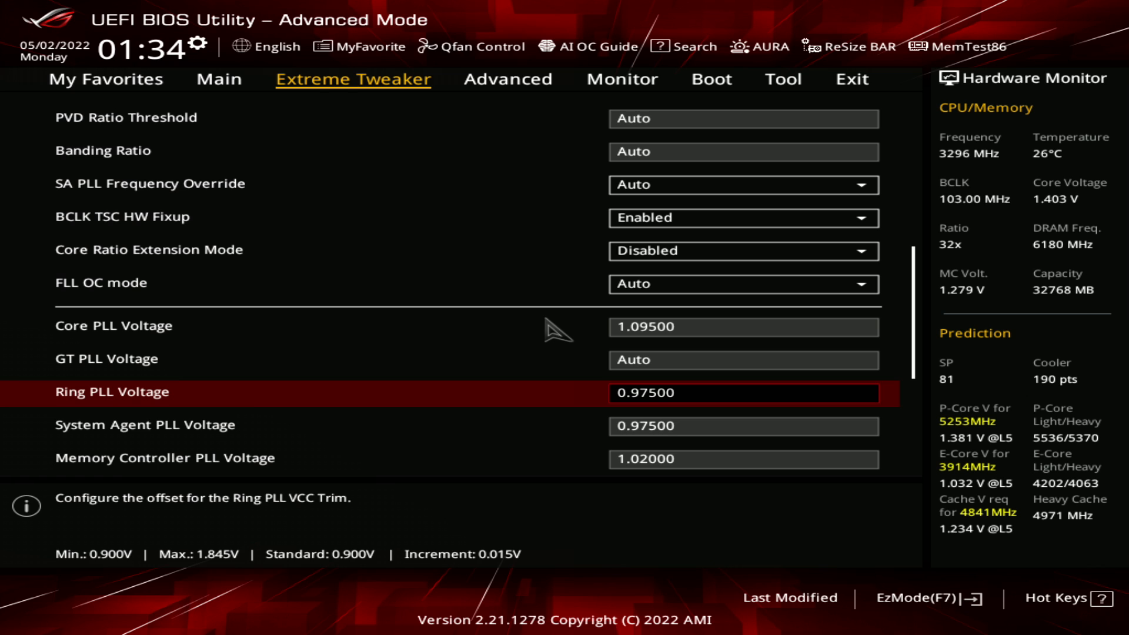
pyautogui.press('Down')
pyautogui.press('Up')
# Check the CPU 1.8V Small Rail and PLL Termination Voltage, and re-examine the Memory Controller PLL Voltage
pyautogui.press('Down')
pyautogui.press('Down')
pyautogui.press('Down')
pyautogui.press('Down')
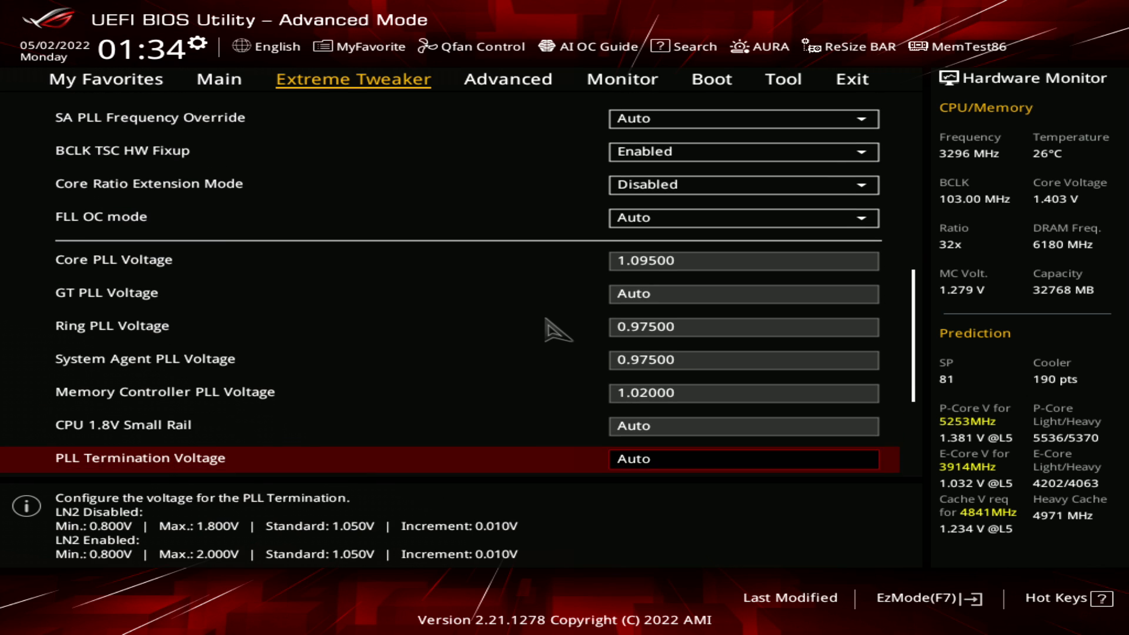
pyautogui.press('Up')
pyautogui.press('Up')
pyautogui.press('Up')
pyautogui.press('Down')
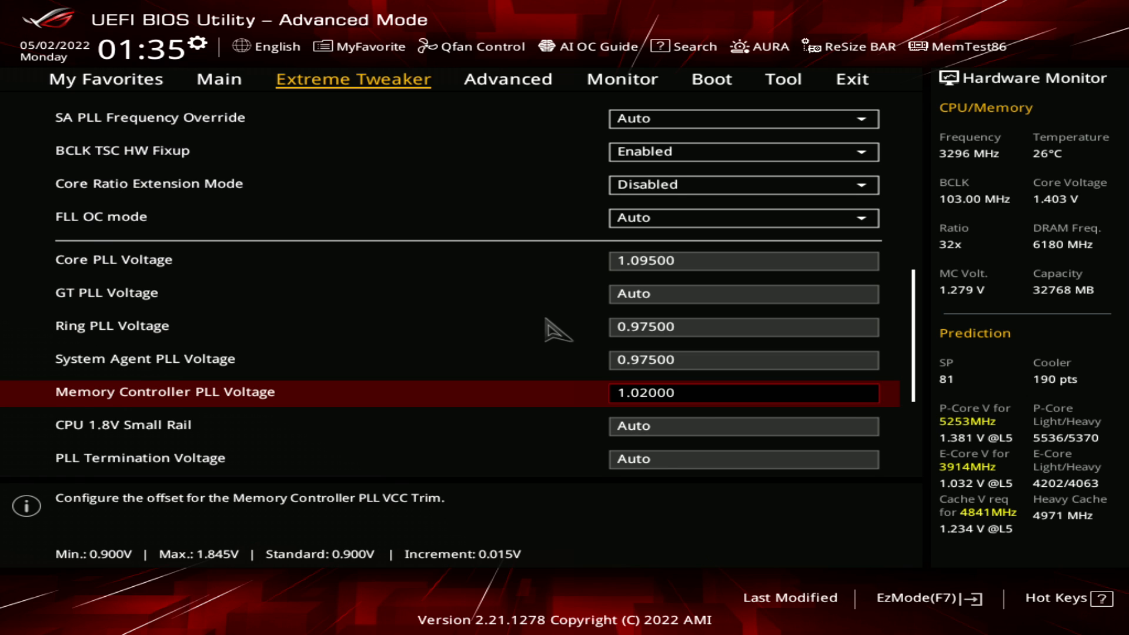
# Return to the main Extreme Tweaker list and open DRAM Timing Control
pyautogui.press('pageup')
pyautogui.press('Up')
pyautogui.press('Up')
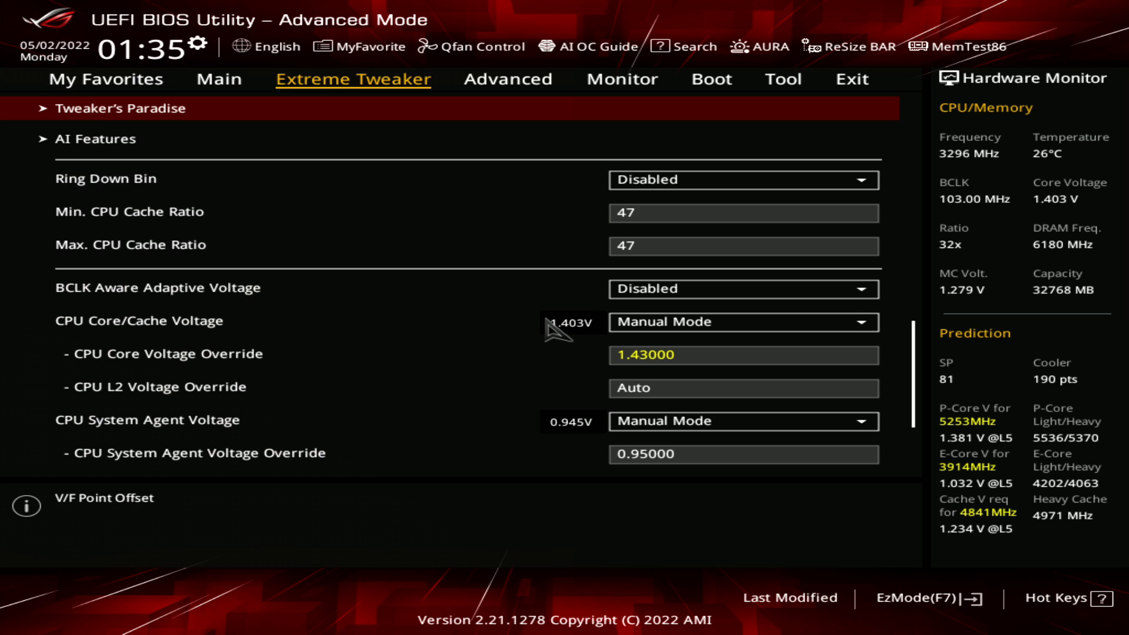
pyautogui.press('Up')
pyautogui.press('Up')
pyautogui.press('Up')
pyautogui.press('Up')
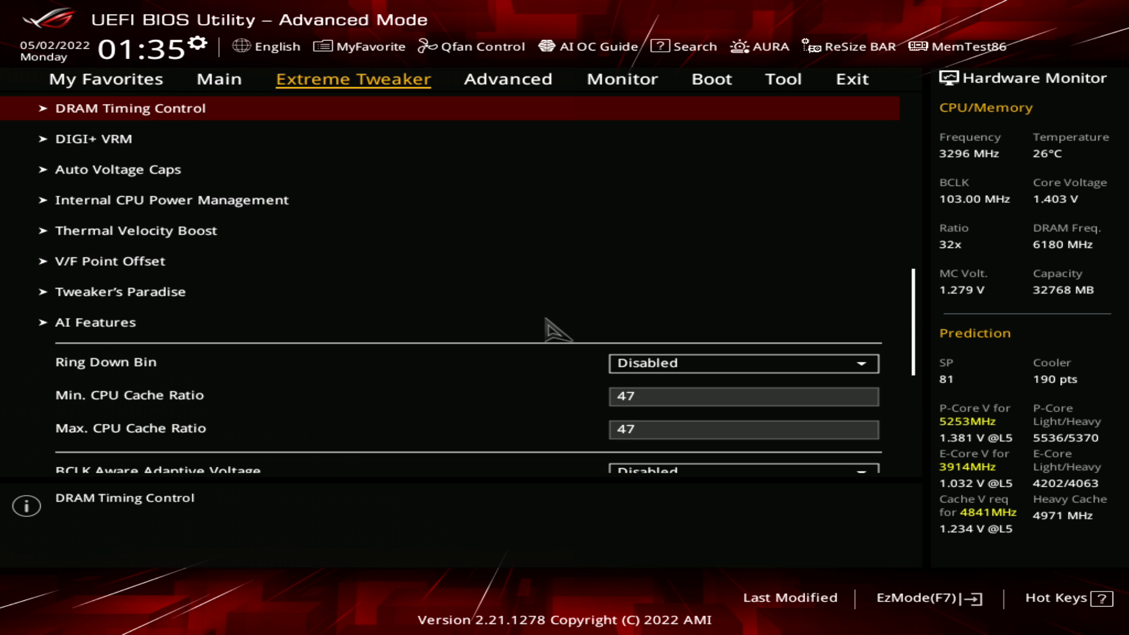
pyautogui.press('Up')
pyautogui.press('Down')
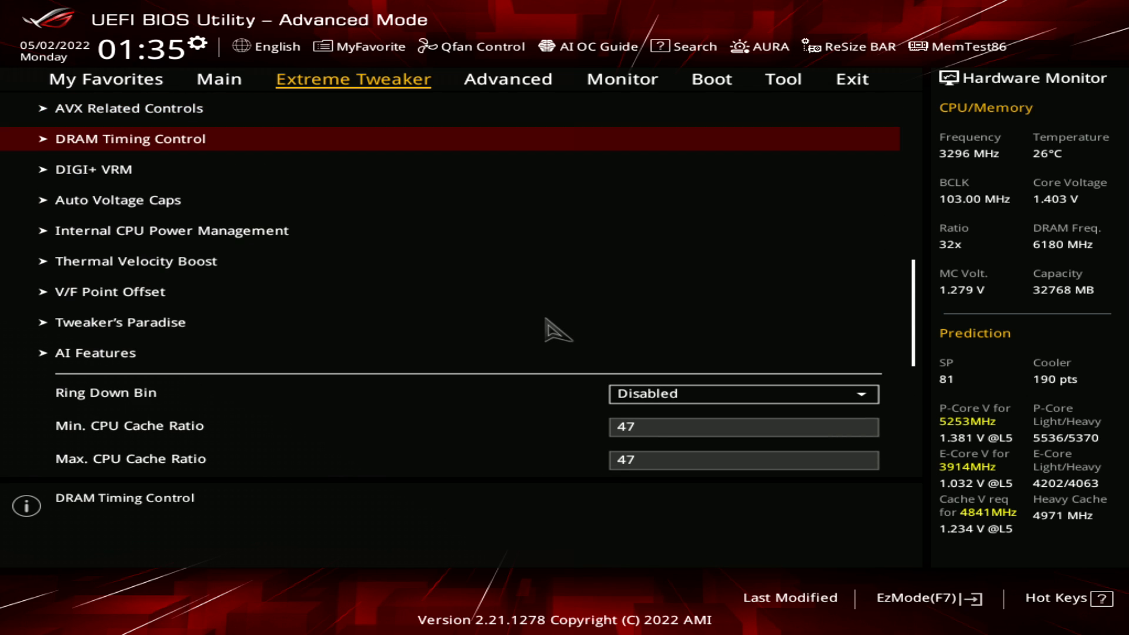
pyautogui.press('Return')
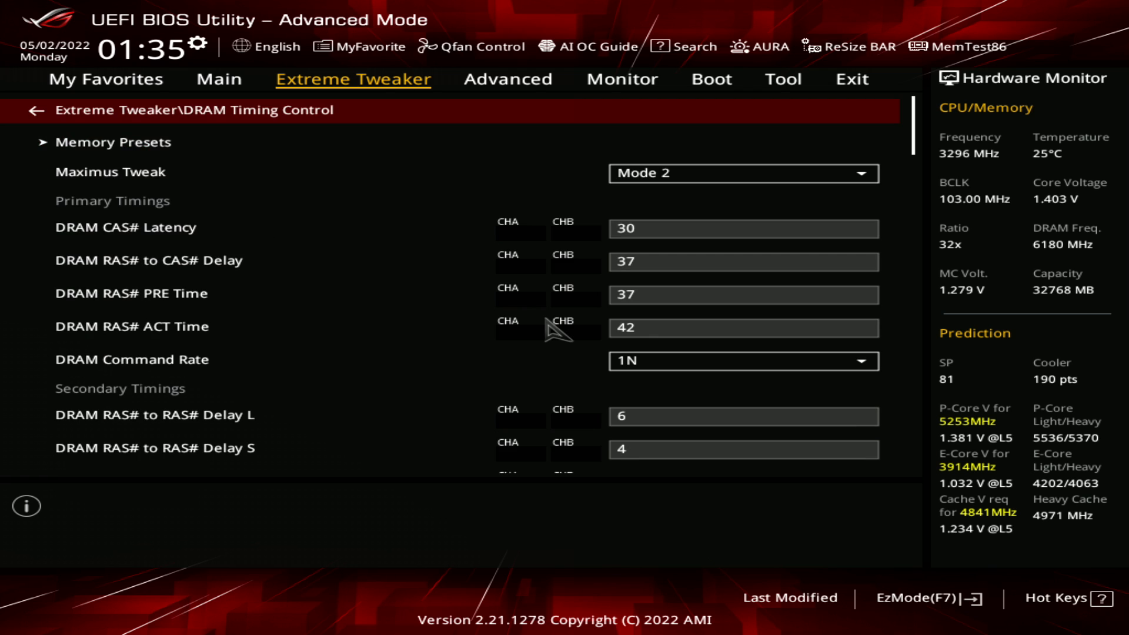
# Leave DRAM Timing Control and check the AVX512 setting in AVX Related Controls
pyautogui.press('Escape')
pyautogui.press('Up')
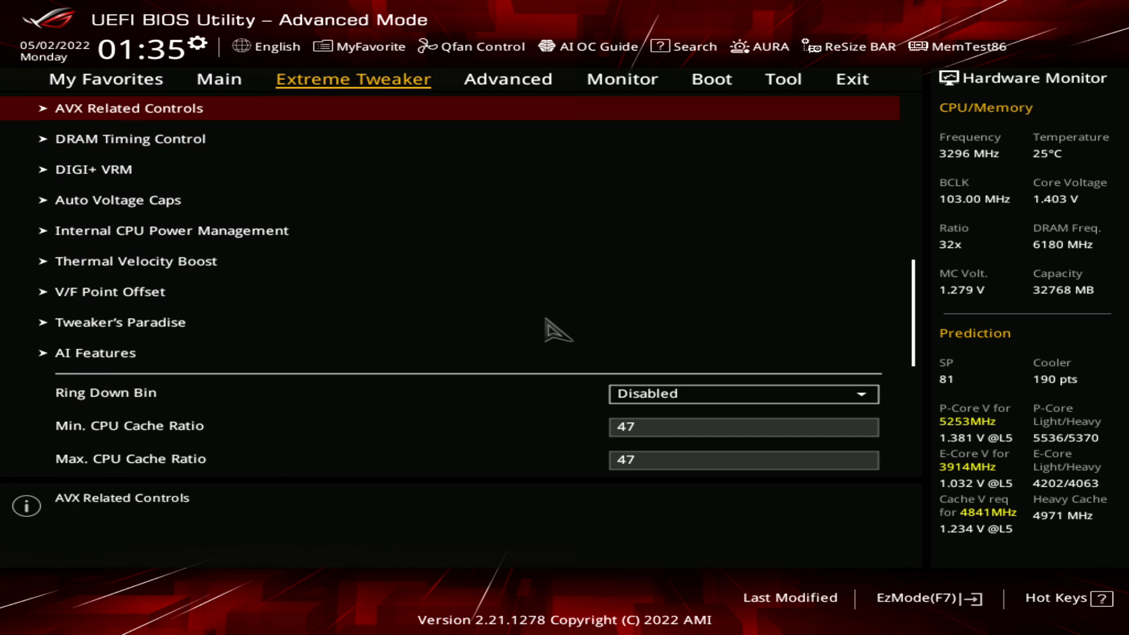
pyautogui.press('Return')
pyautogui.press('Down')
pyautogui.press('Down')
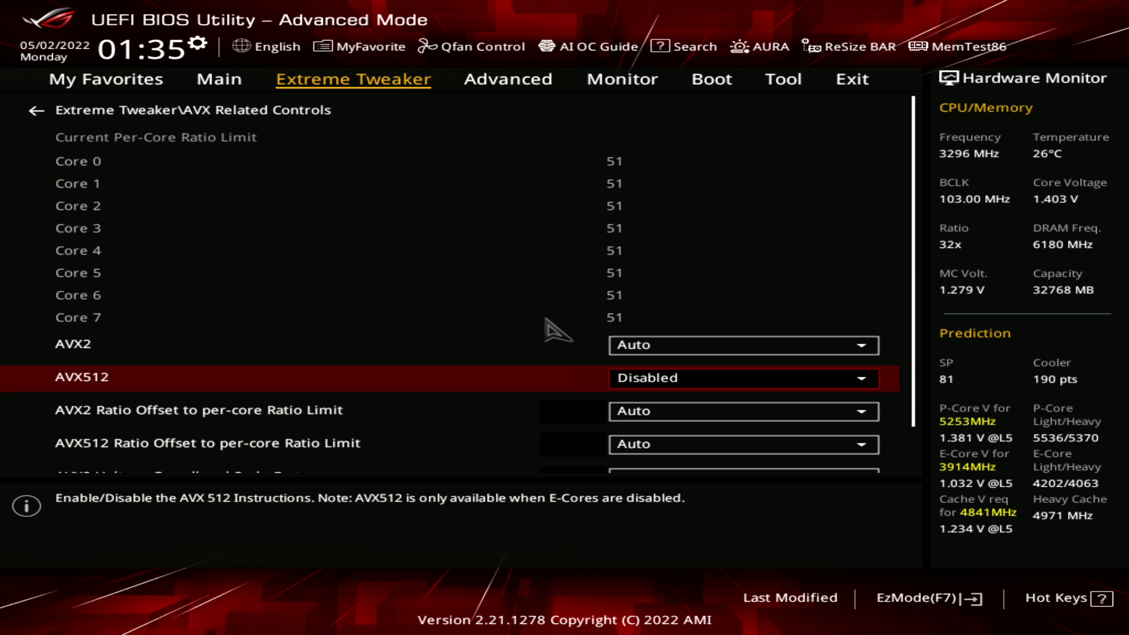
# Leave AVX Related Controls, reopen DRAM Timing Control and examine the Maximus Tweak setting
pyautogui.press('Escape')
pyautogui.press('Down')
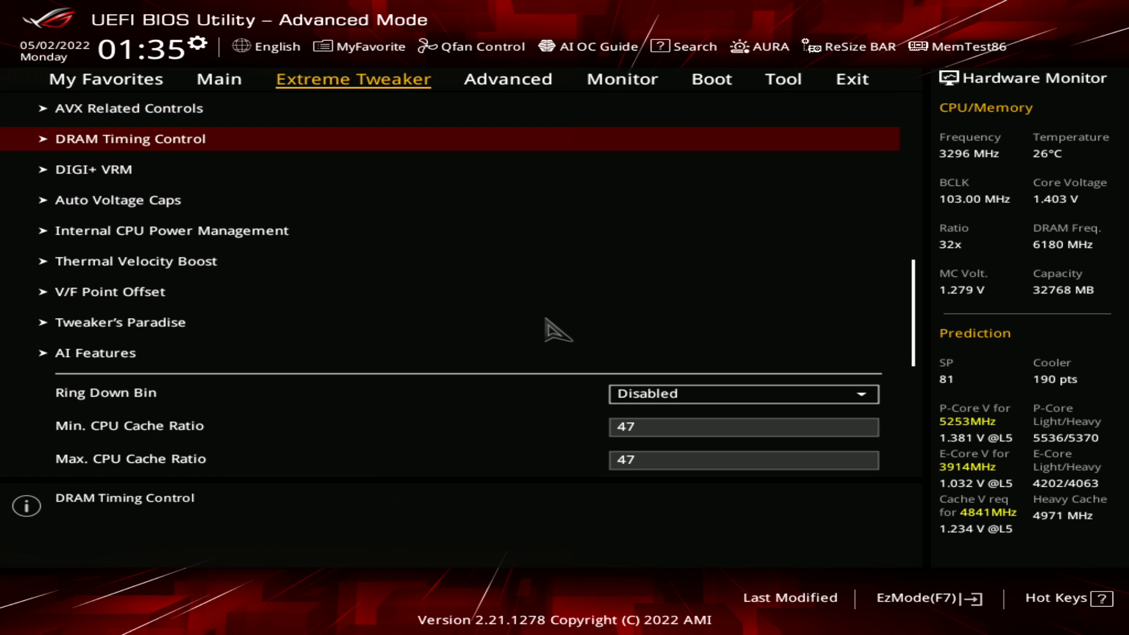
pyautogui.press('Return')
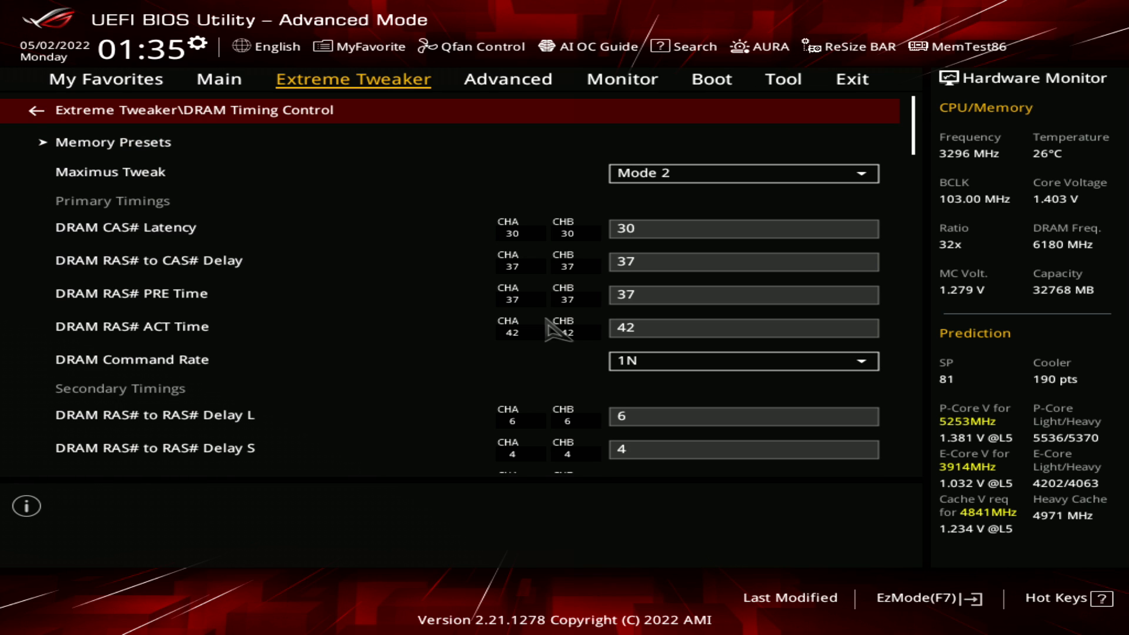
pyautogui.press('Down')
pyautogui.press('Down')
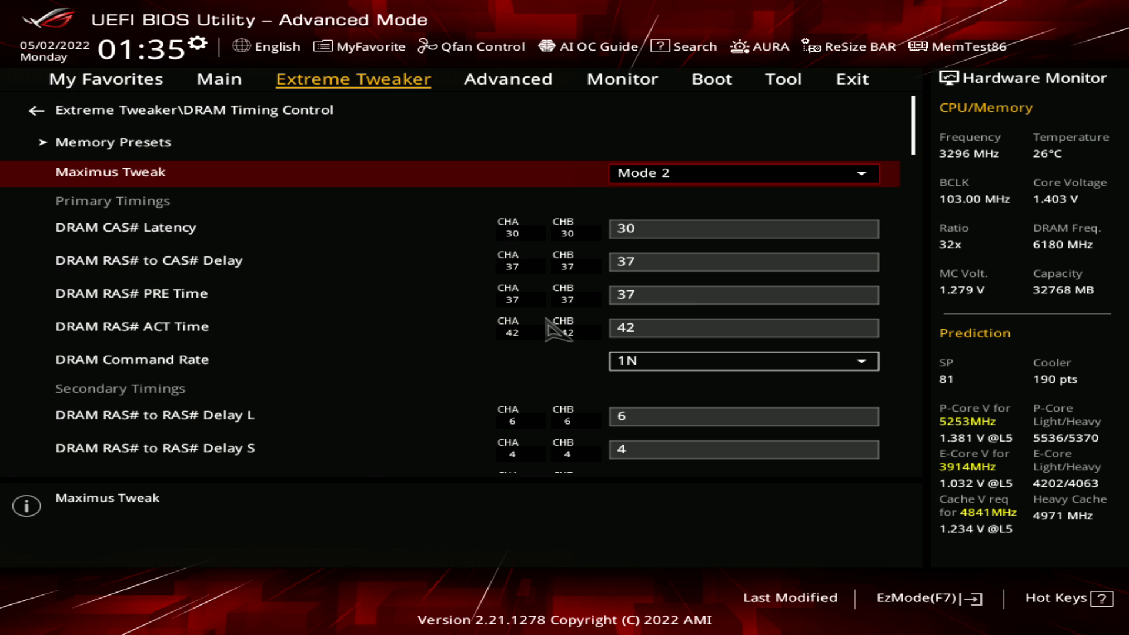
# Examine the primary DRAM timings from CAS# Latency down to Command Rate
pyautogui.press('Down')
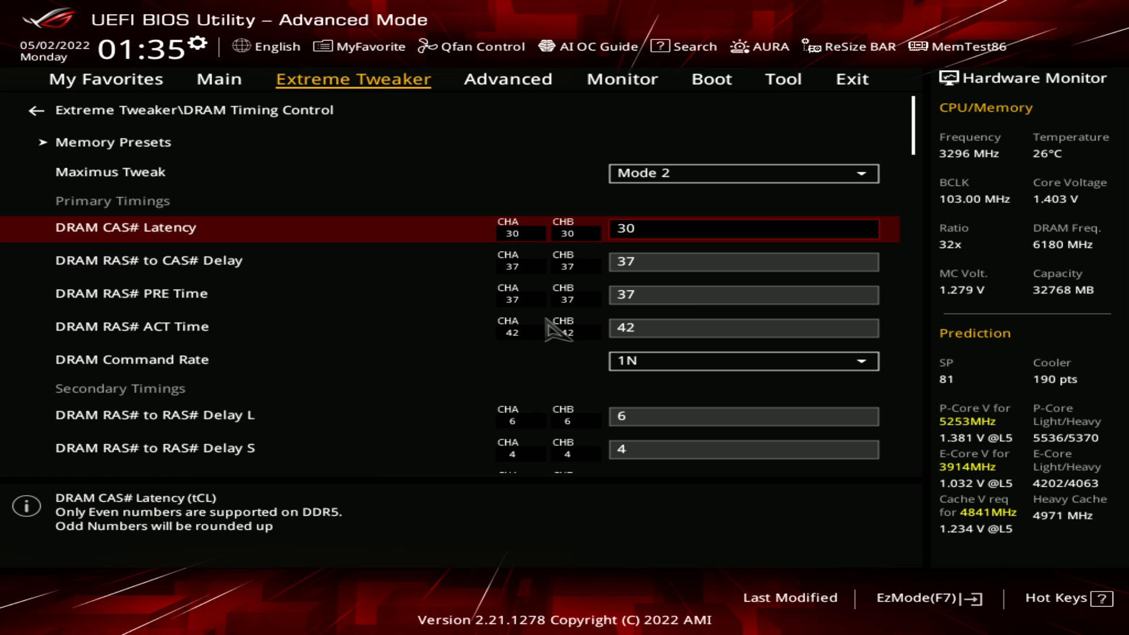
pyautogui.press('Down')
pyautogui.press('Down')
pyautogui.press('Down')
pyautogui.press('Down')
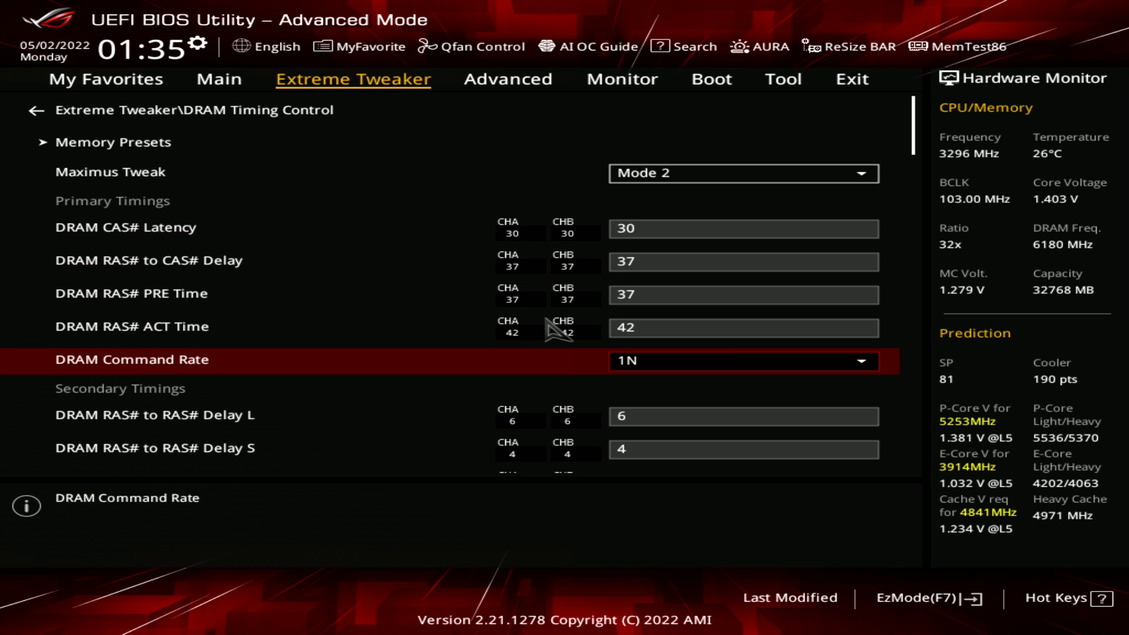
# View the available options for DRAM Command Rate without changing the setting
pyautogui.press('Down')
pyautogui.press('Up')
pyautogui.press('Return')
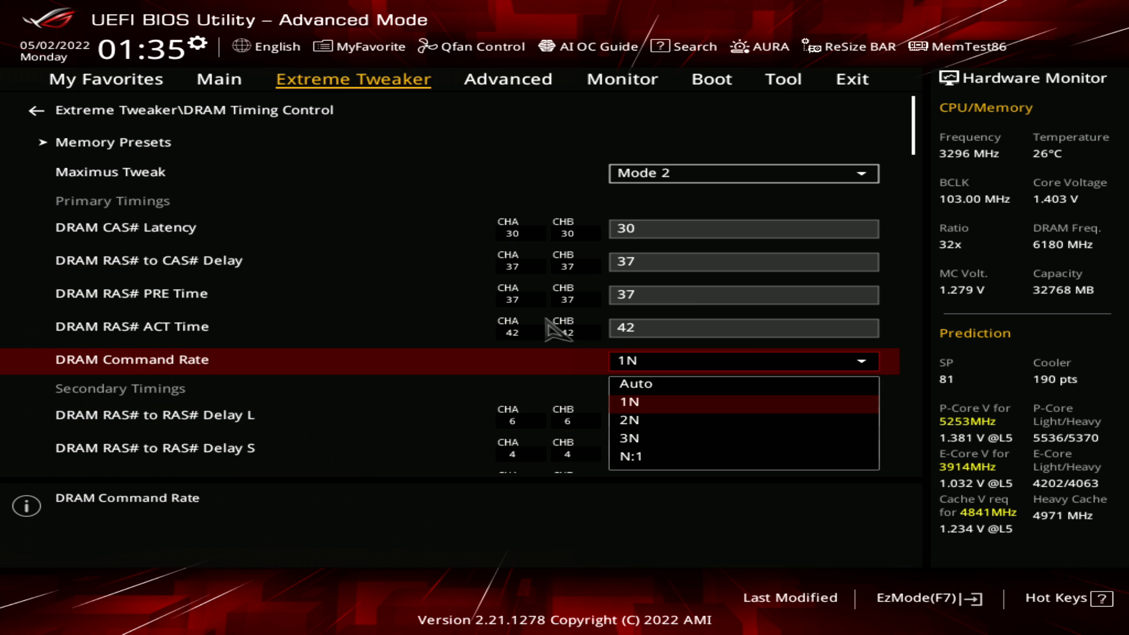
pyautogui.press('Escape')
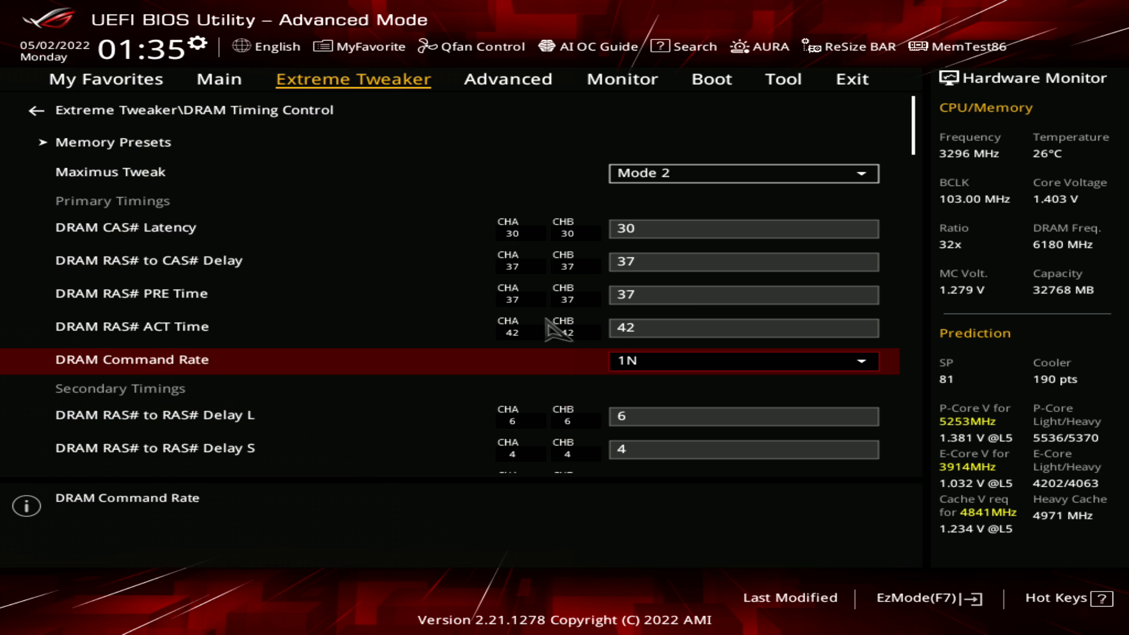
pyautogui.press('Down')
pyautogui.press('Down')
pyautogui.press('Up')
pyautogui.press('Up')
pyautogui.press('Up')
pyautogui.press('Down')
# Leave DRAM Timing Control and view the options for BCLK Frequency : DRAM Frequency Ratio in the Extreme Tweaker list
pyautogui.press('Escape')
pyautogui.press('Up')
pyautogui.press('Up')
pyautogui.press('Up')
pyautogui.press('Up')
pyautogui.press('Up')
pyautogui.press('Up')
pyautogui.press('Up')
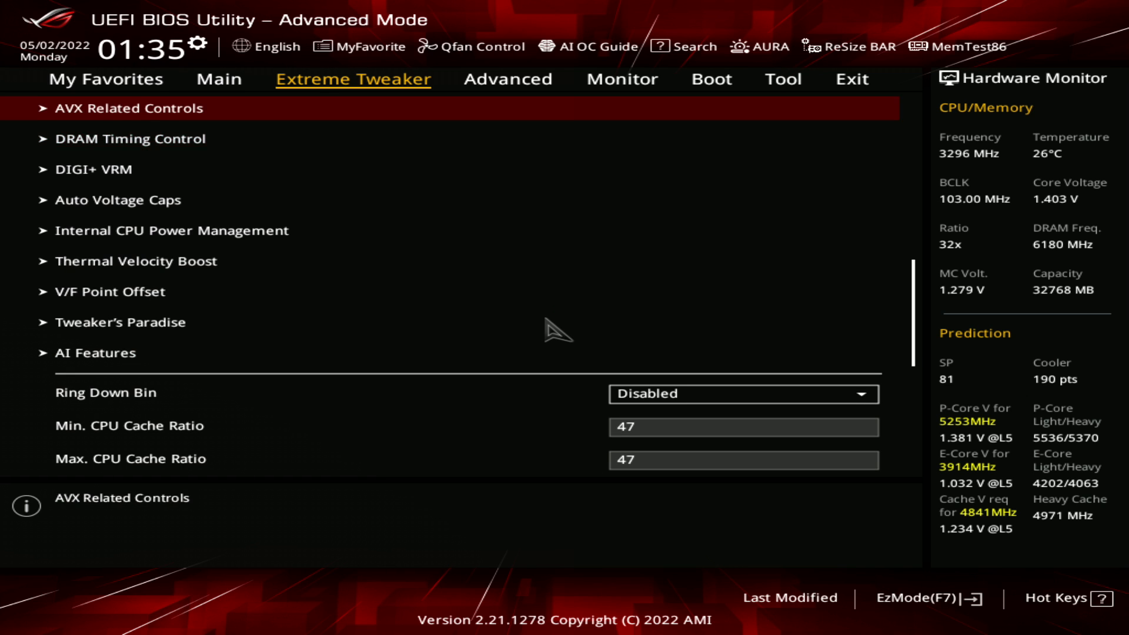
pyautogui.press('Up')
pyautogui.press('Up')
pyautogui.press('Down')
pyautogui.press('Down')
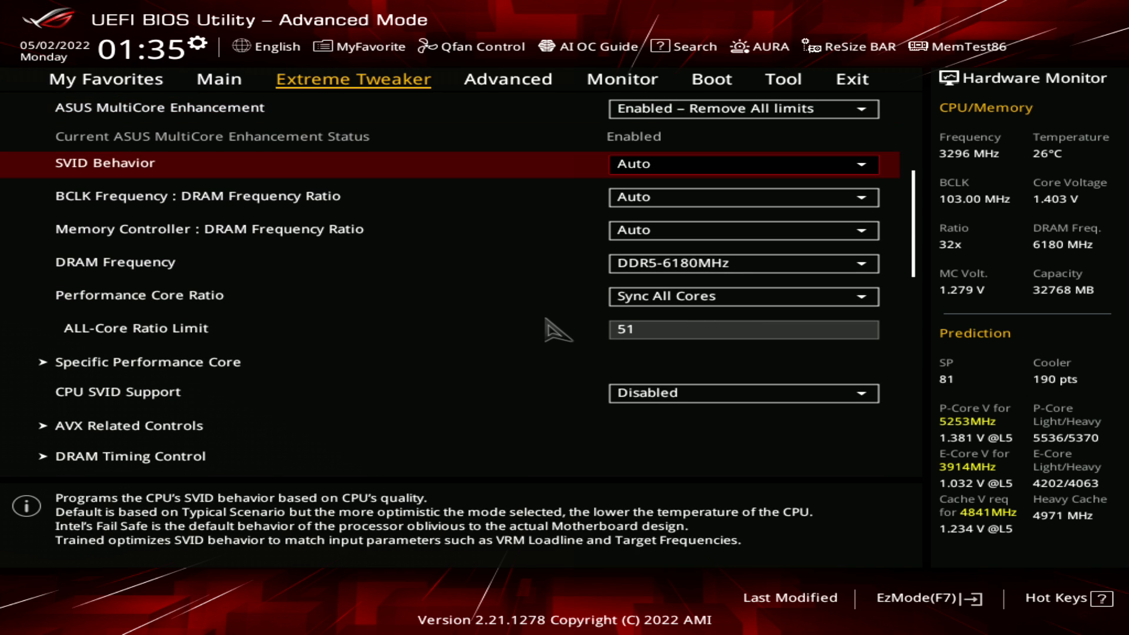
pyautogui.press('Up')
pyautogui.press('Up')
pyautogui.press('Up')
pyautogui.press('Down')
# Set Memory Controller : DRAM Frequency Ratio to 1:2
pyautogui.press('Down')
pyautogui.press('Down')
pyautogui.press('Down')
pyautogui.press('Up')
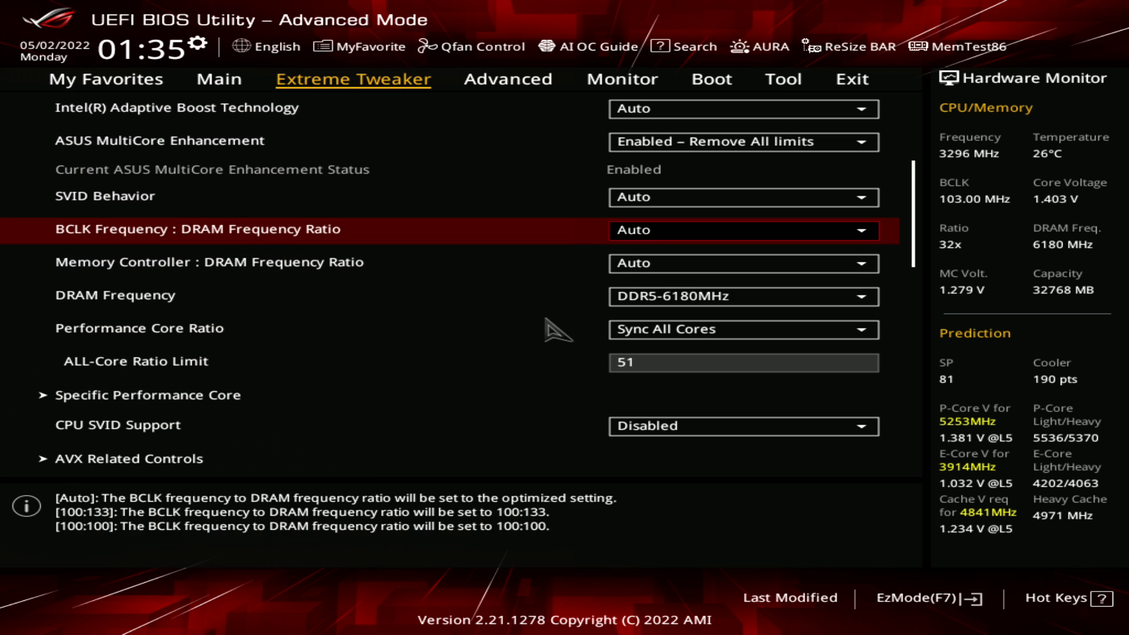
pyautogui.press('Return')
pyautogui.press('Escape')
pyautogui.press('Down')
pyautogui.press('Return')
pyautogui.press('Down')
pyautogui.press('Down')
pyautogui.press('Down')
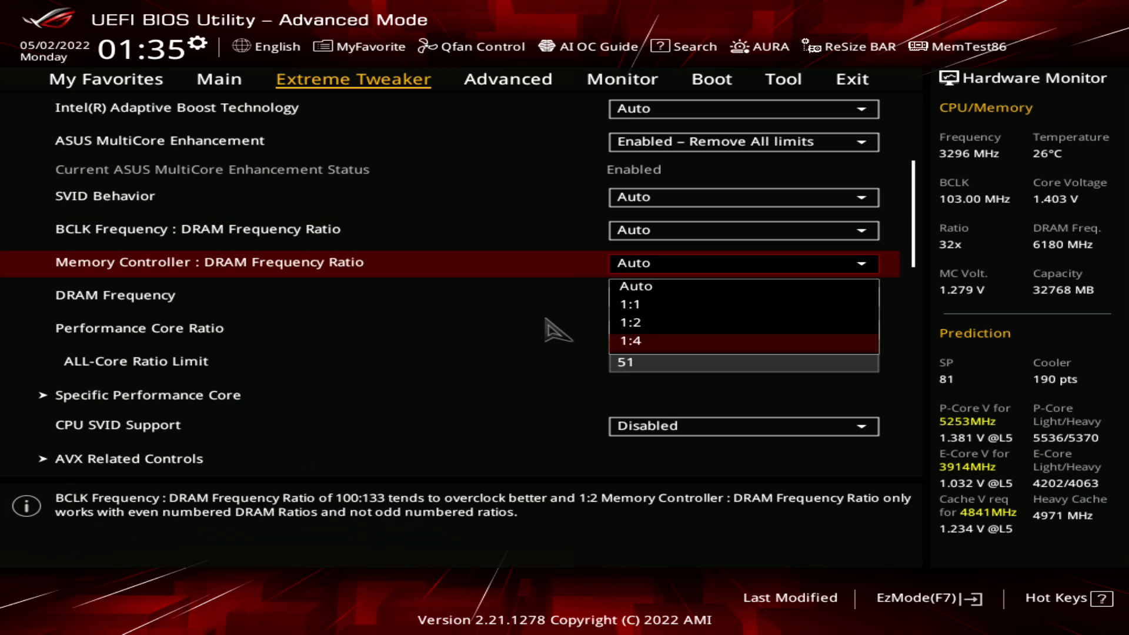
pyautogui.press('Up')
pyautogui.press('Return')
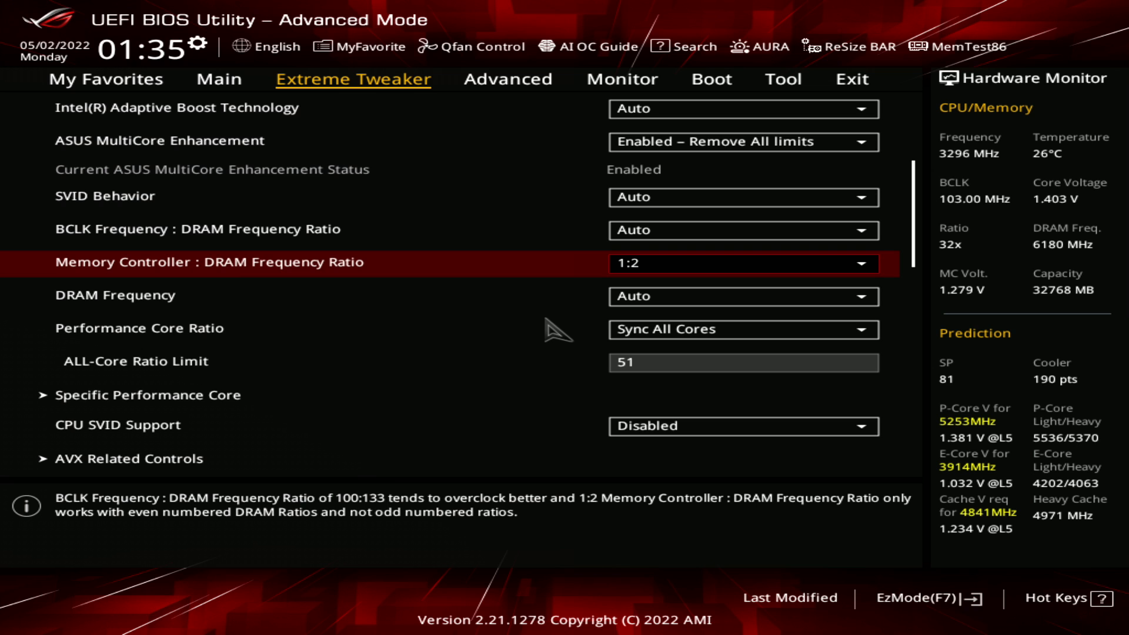
# Set Memory Controller : DRAM Frequency Ratio back to Auto
pyautogui.press('Return')
pyautogui.press('Up')
pyautogui.press('Up')
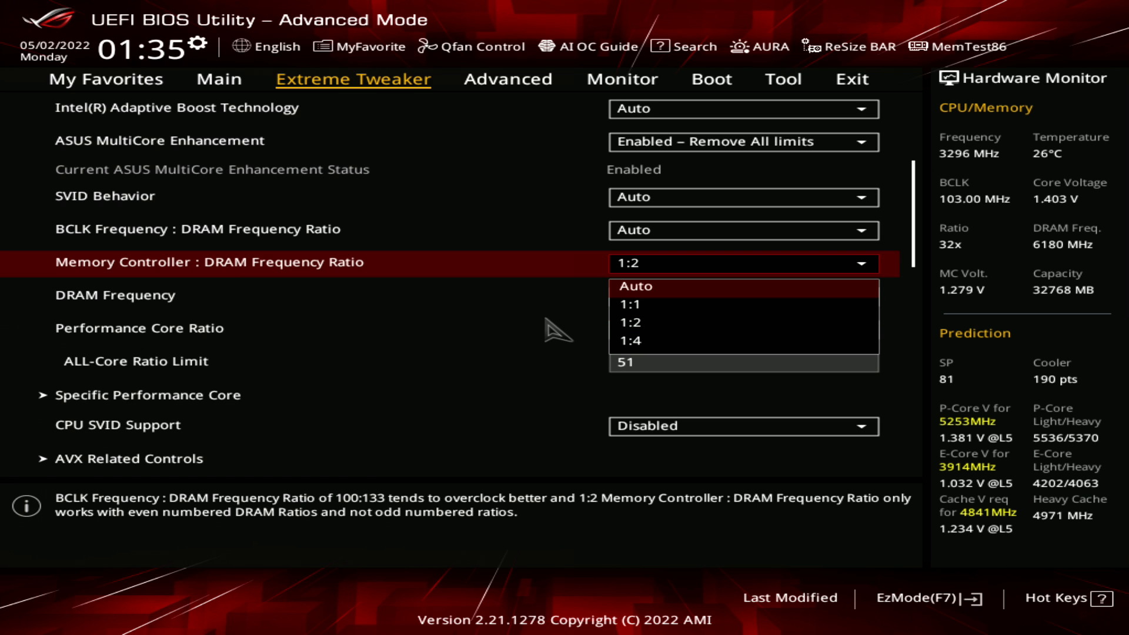
pyautogui.press('Return')
# Go down the Extreme Tweaker list and reopen DRAM Timing Control
pyautogui.press('Down')
pyautogui.press('Down')
pyautogui.press('Down')
pyautogui.press('Down')
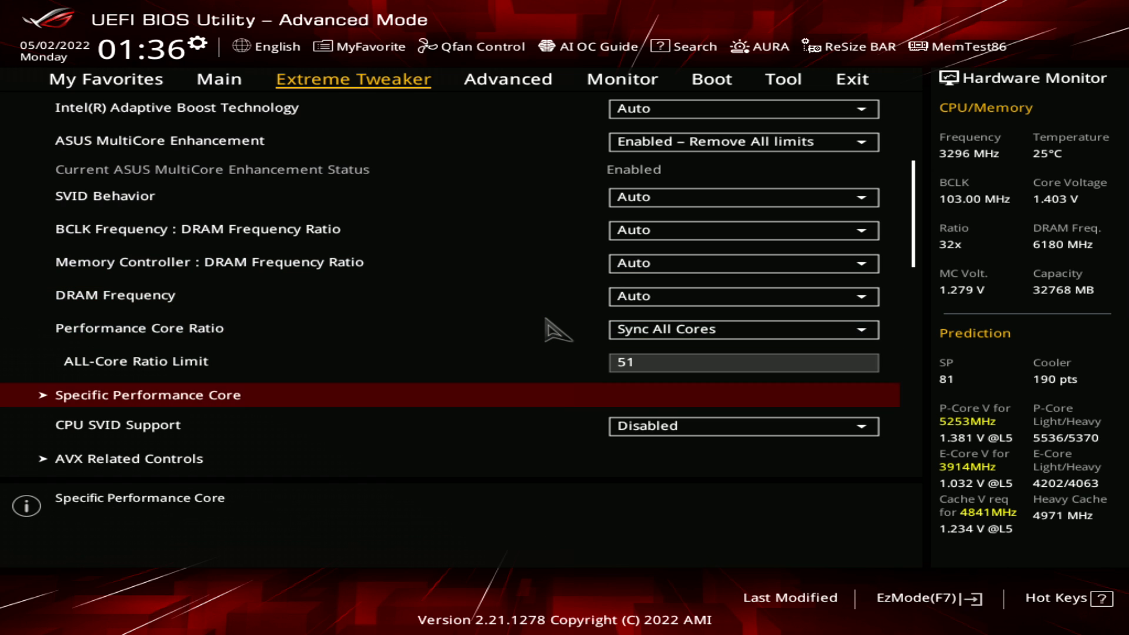
pyautogui.press('Down')
pyautogui.press('Down')
pyautogui.press('Down')
pyautogui.press('Down')
pyautogui.press('Down')
pyautogui.press('Up')
pyautogui.press('Up')
pyautogui.press('Return')
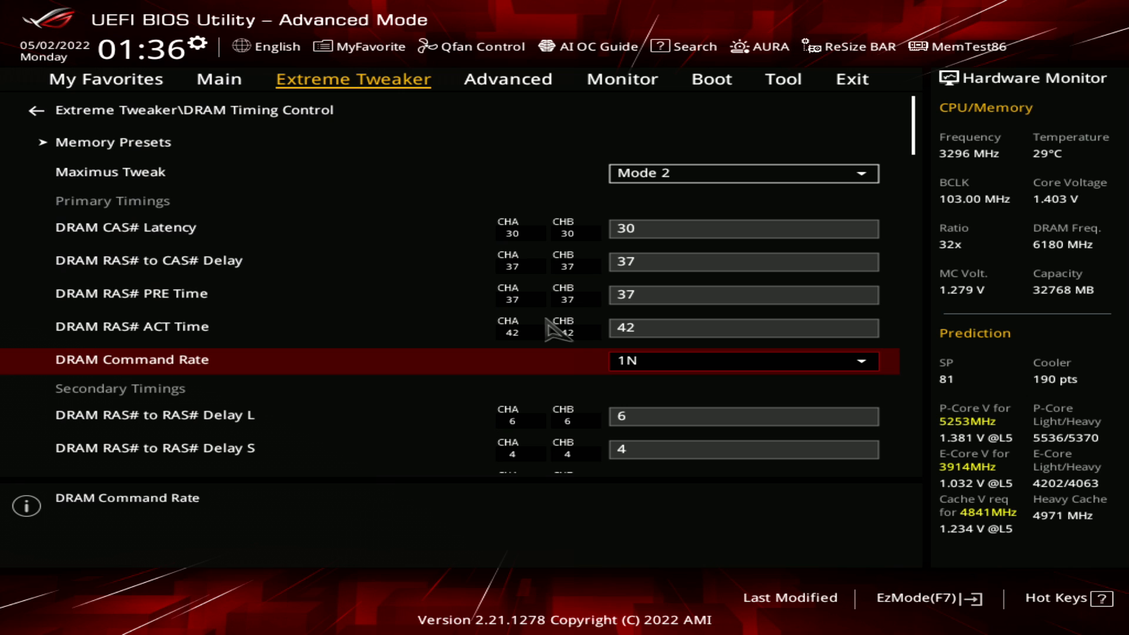
# Examine the secondary timings DRAM RAS# to RAS# Delay L and Delay S alongside DRAM Command Rate
pyautogui.press('Down')
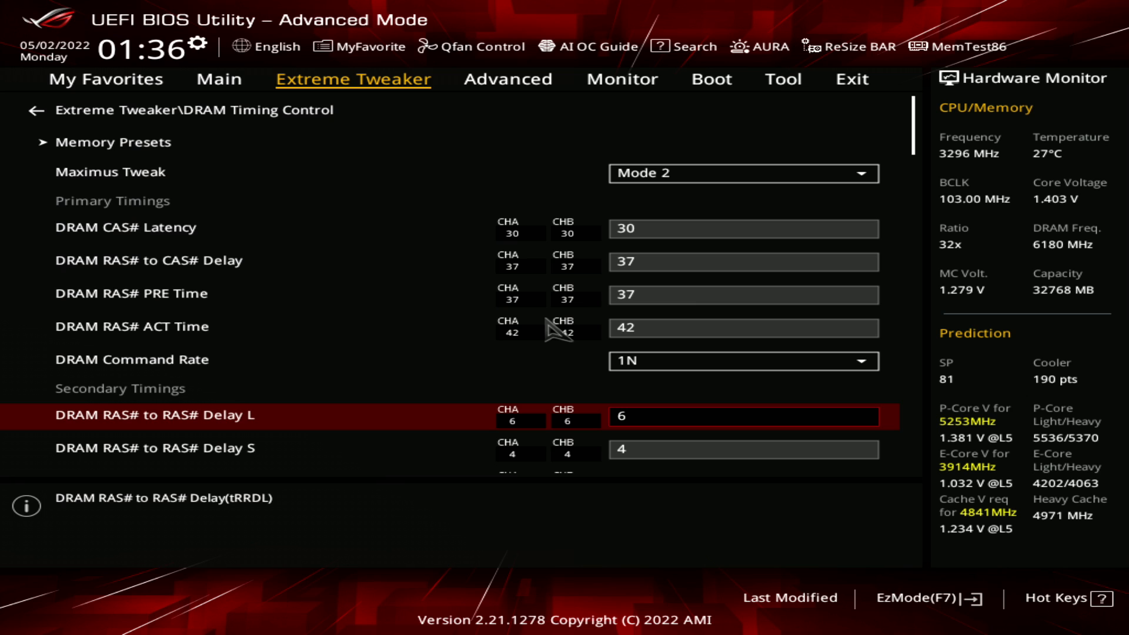
pyautogui.press('Down')
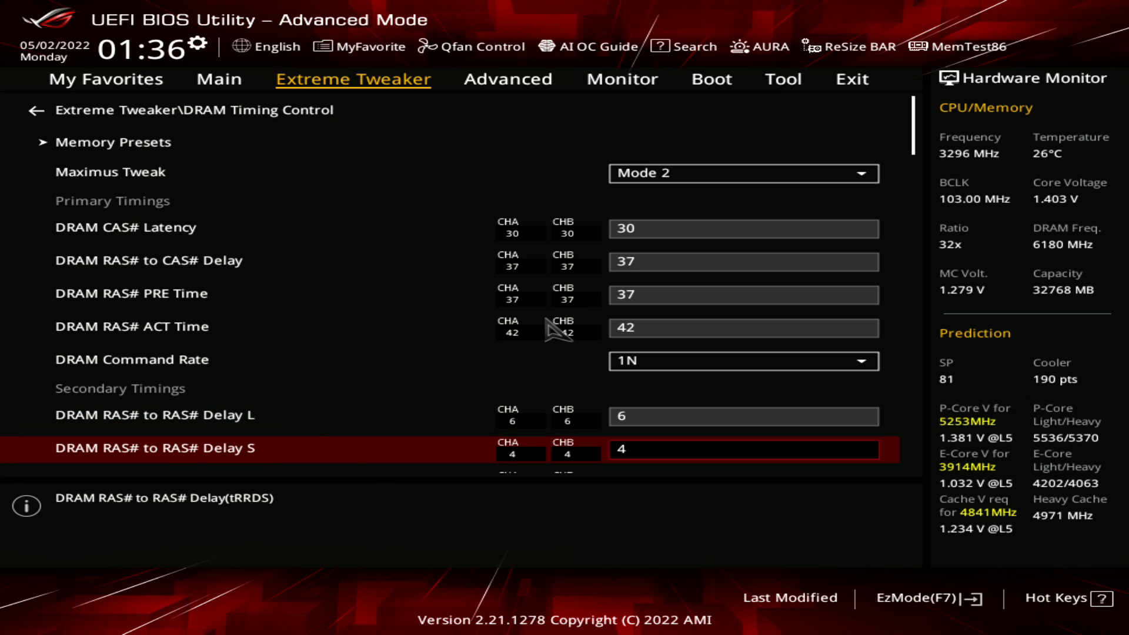
pyautogui.press('Up')
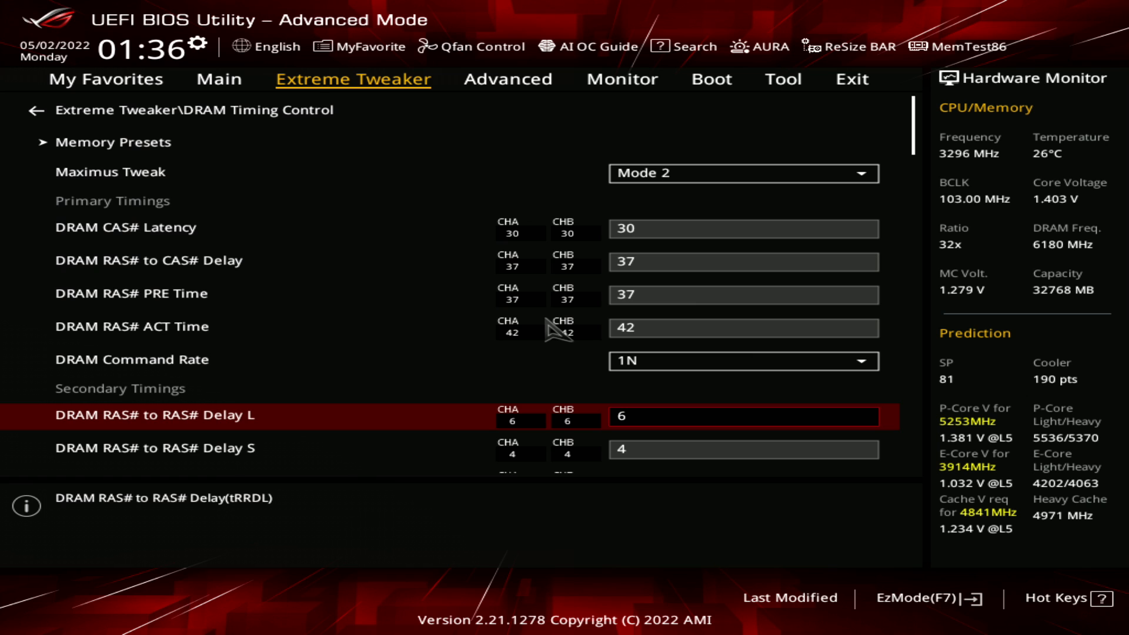
pyautogui.press('Up')
pyautogui.press('Up')
pyautogui.press('Down')
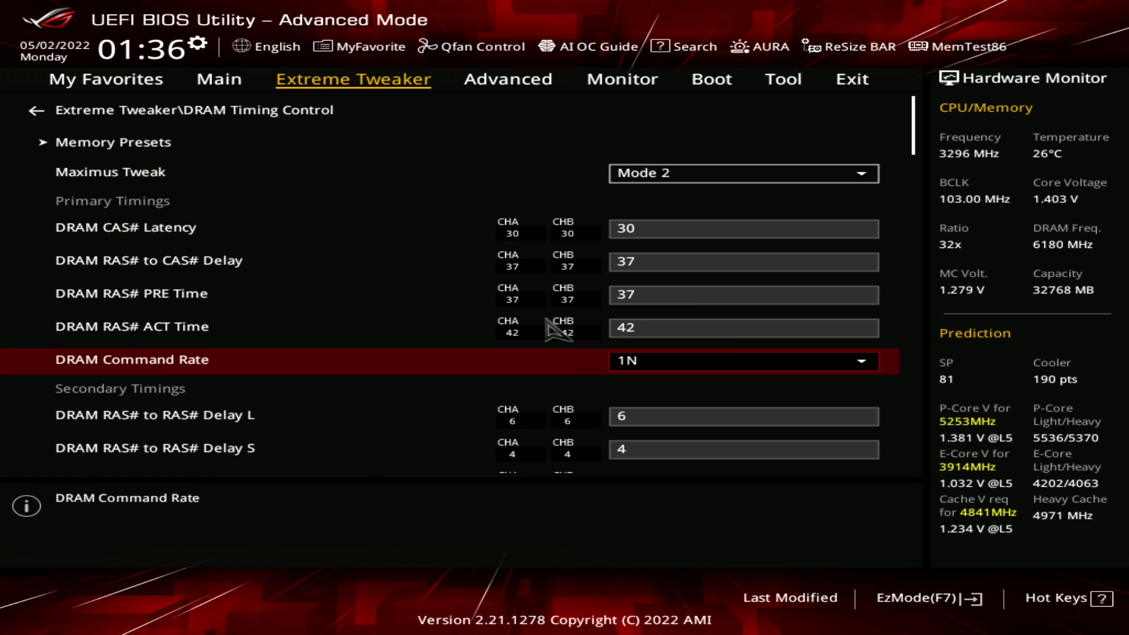
pyautogui.press('Down')
pyautogui.press('Down')
pyautogui.press('Up')
pyautogui.press('Up')
pyautogui.press('Down')
pyautogui.press('Down')
pyautogui.press('Up')
pyautogui.press('Up')
# Look down the secondary timings to the DRAM REF Cycle Time entries and return to DRAM RAS# to RAS# Delay L
pyautogui.press('Down')
pyautogui.press('Down')
pyautogui.press('Down')
pyautogui.press('Down')
pyautogui.press('Down')
pyautogui.press('Up')
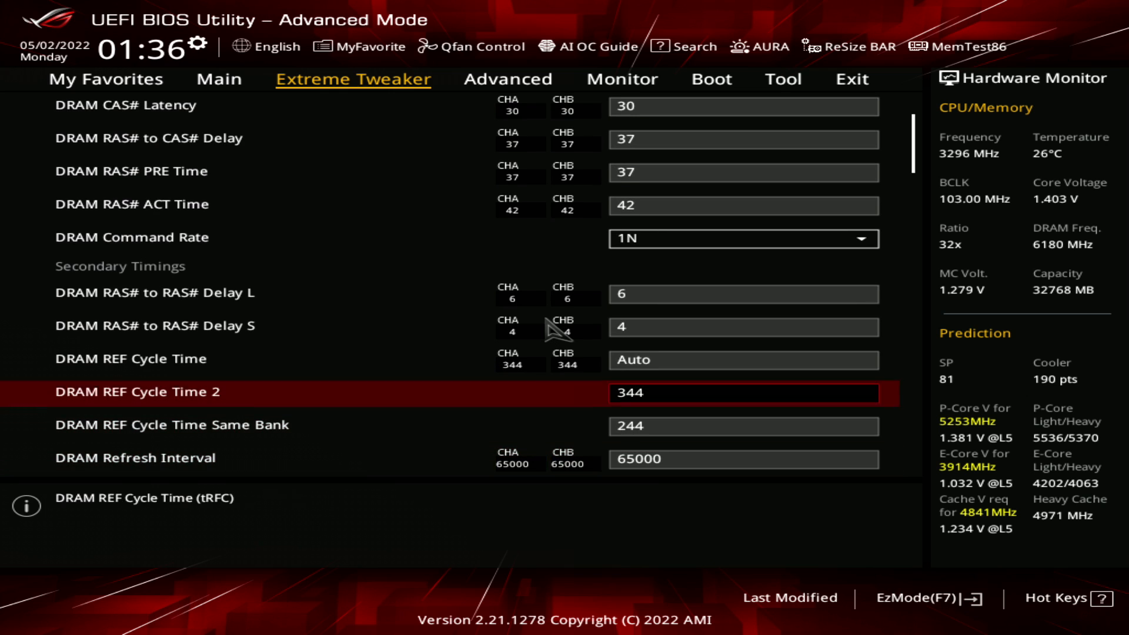
pyautogui.press('Up')
pyautogui.press('Up')
pyautogui.press('Up')
pyautogui.press('Down')
pyautogui.press('Up')
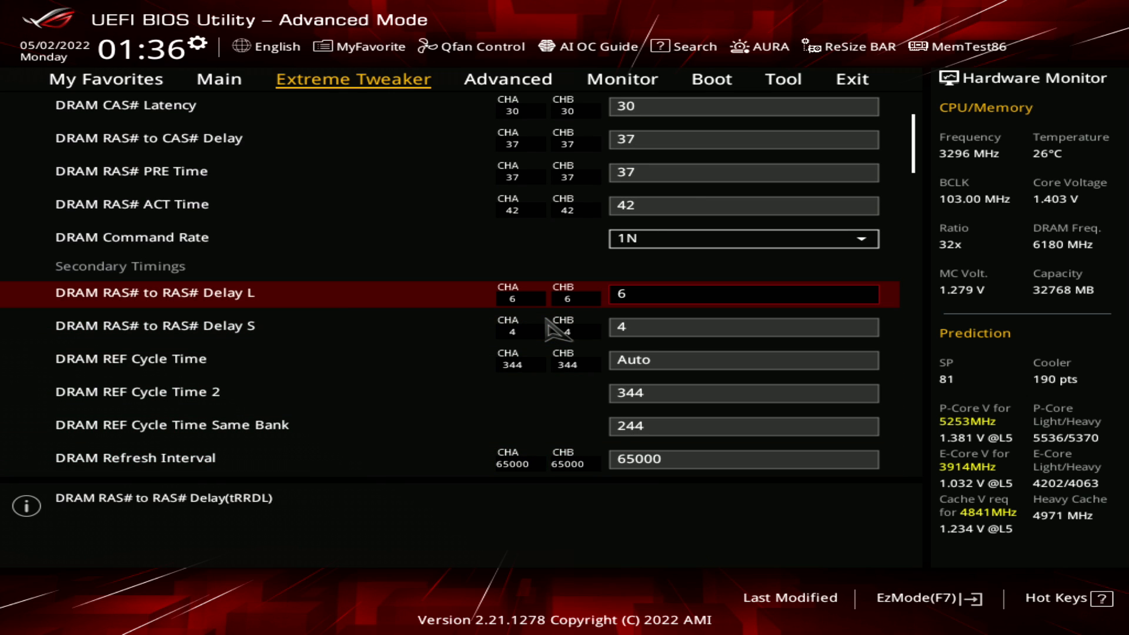
# Try 5 and 4 for DRAM RAS# to RAS# Delay L and raise it back to 6
pyautogui.write('5')
pyautogui.write('4')
pyautogui.press('+')
pyautogui.press('+')
# Review the DRAM REF Cycle Time entries and recheck DRAM RAS# to RAS# Delay L and Delay S
pyautogui.press('Down')
pyautogui.press('Down')
pyautogui.press('Down')
pyautogui.press('Down')
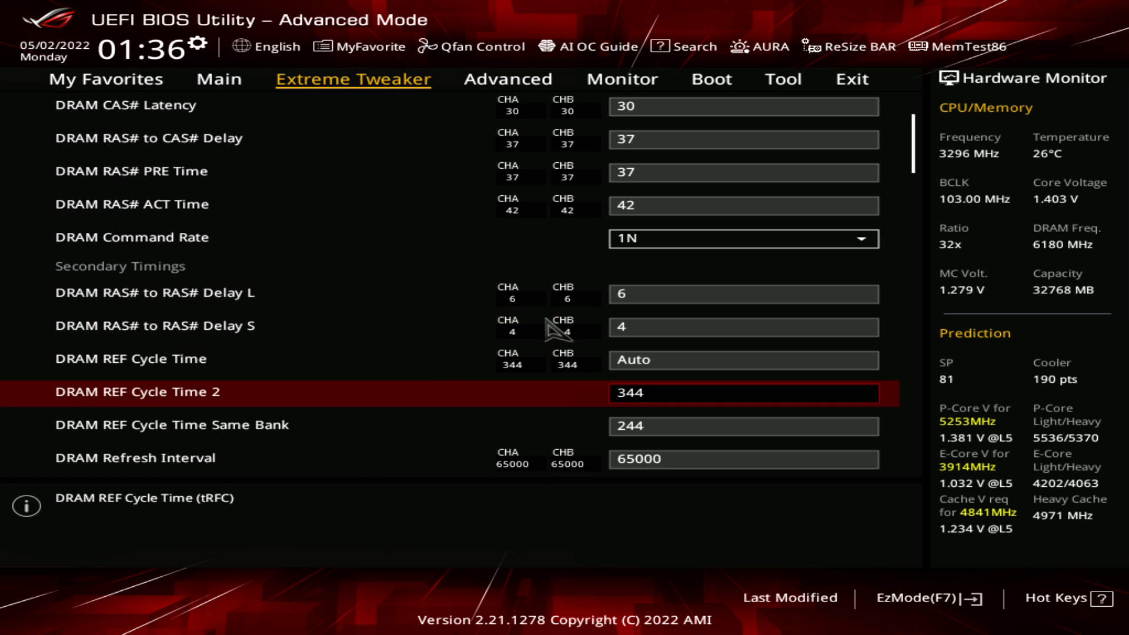
pyautogui.press('Up')
pyautogui.press('Up')
pyautogui.press('Up')
pyautogui.press('Up')
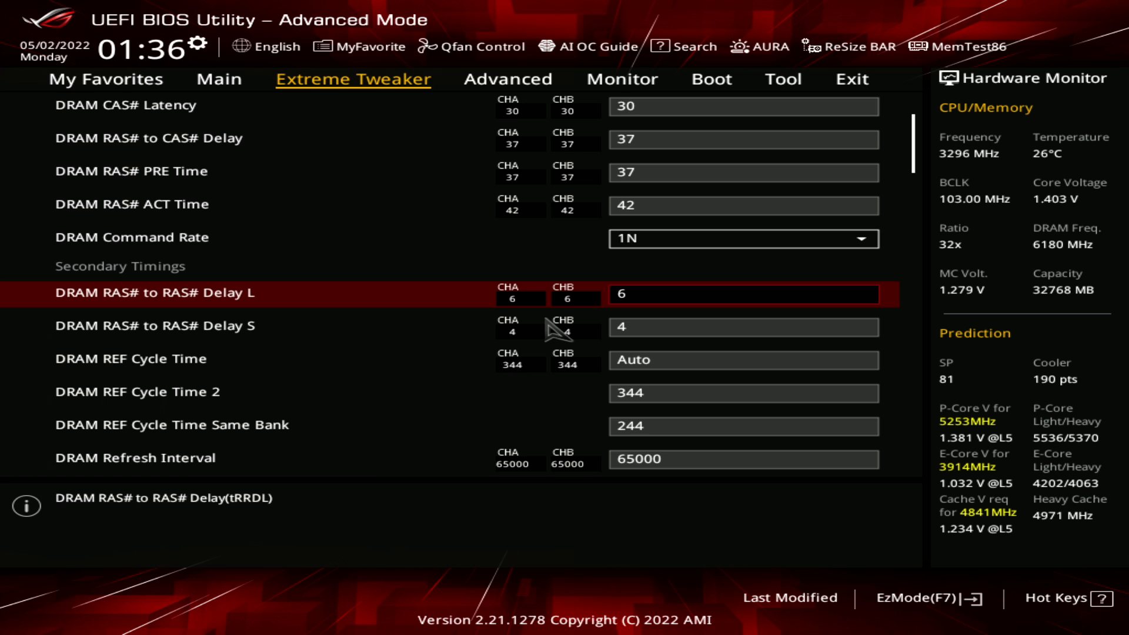
pyautogui.press('Down')
pyautogui.press('Down')
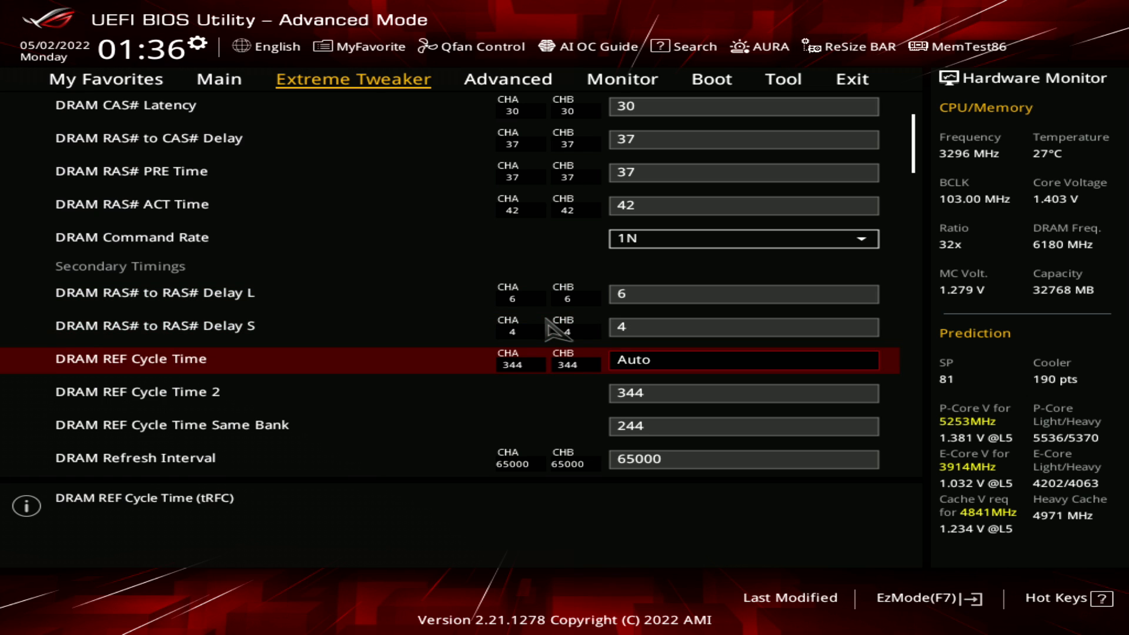
pyautogui.press('Up')
pyautogui.press('Up')
# Look through the secondary timings down to DRAM WRITE Recovery Time and return to DRAM REF Cycle Time 2
pyautogui.press('Down')
pyautogui.press('Down')
pyautogui.press('Down')
pyautogui.press('Down')
pyautogui.press('Down')
pyautogui.press('Down')
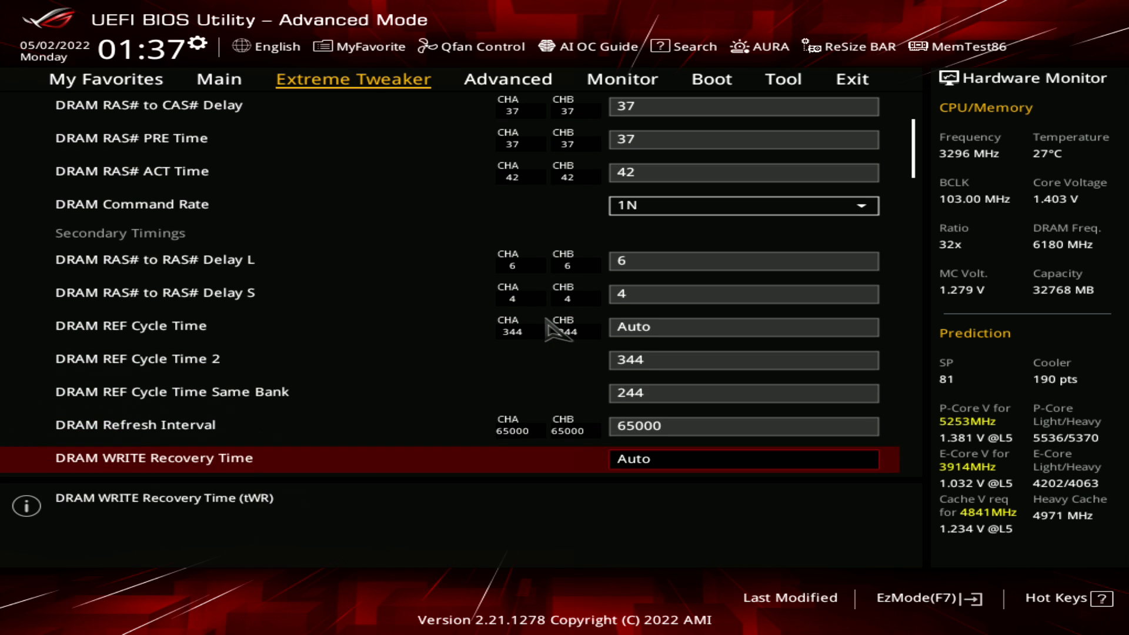
pyautogui.press('Up')
pyautogui.press('Up')
pyautogui.press('Up')
pyautogui.press('Down')
# Compare the DRAM REF Cycle Time setting with DRAM REF Cycle Time 2
pyautogui.press('Up')
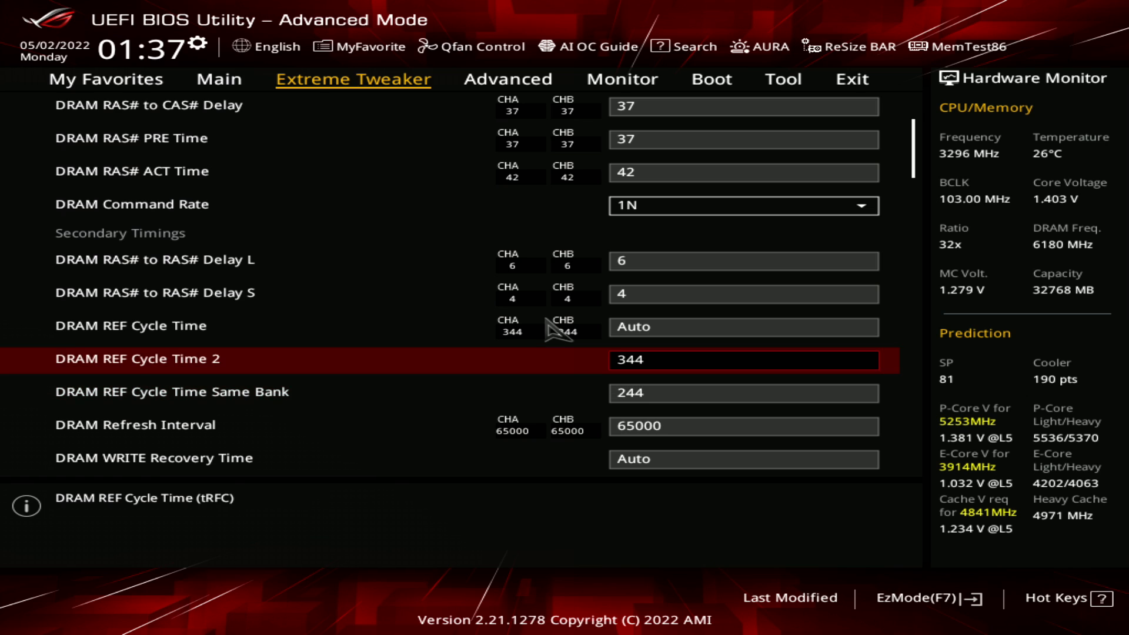
pyautogui.press('Up')
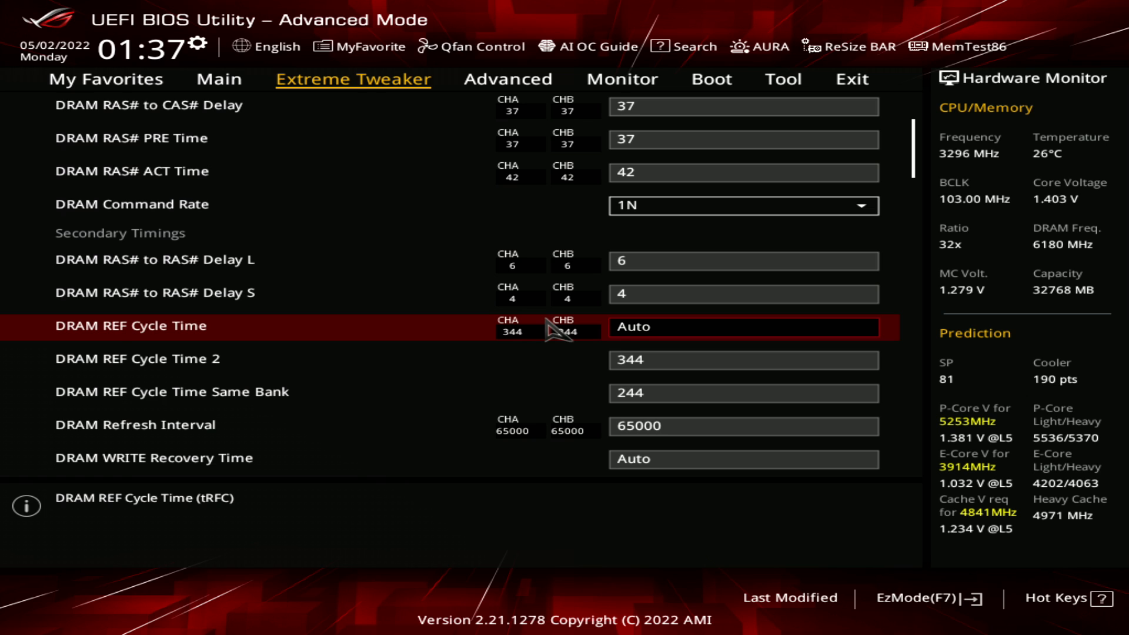
pyautogui.press('Down')
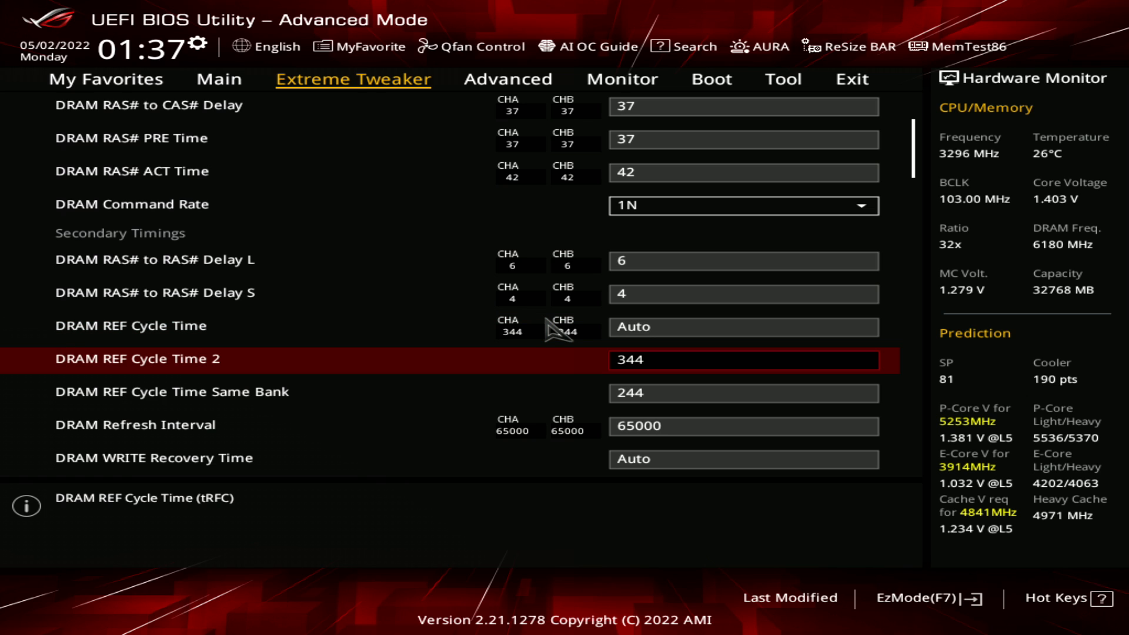
pyautogui.press('Up')
pyautogui.press('Down')
pyautogui.press('Up')
pyautogui.press('Down')
pyautogui.press('Up')
pyautogui.press('Down')
pyautogui.press('Up')
pyautogui.press('Down')
pyautogui.press('Up')
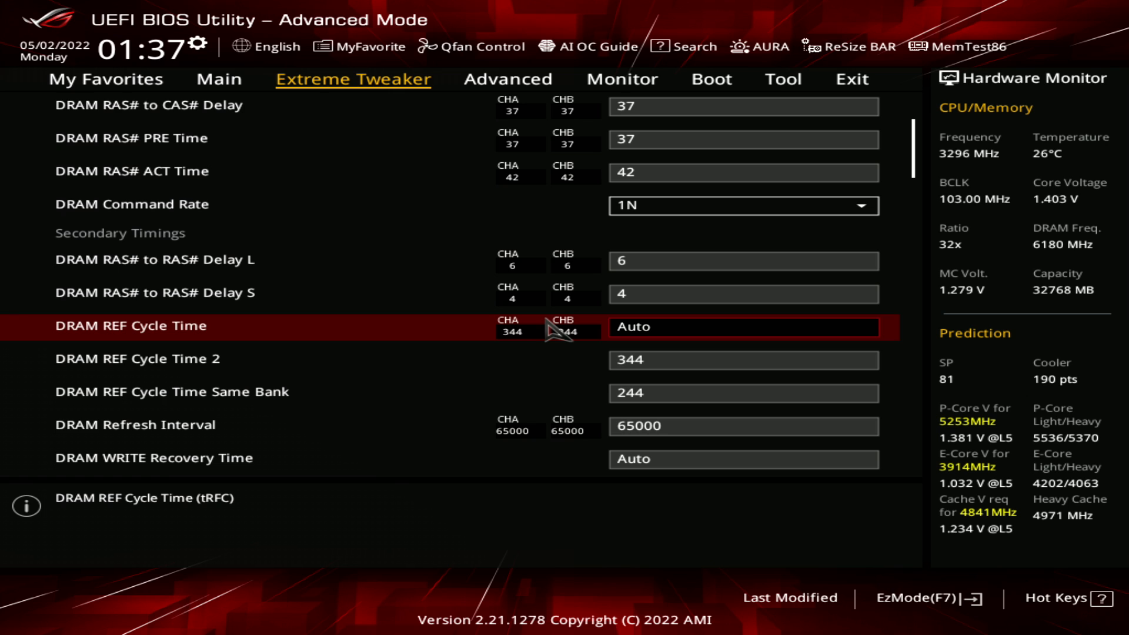
# Review all three DRAM REF Cycle Time settings, finishing on the Same Bank timing
pyautogui.press('Down')
pyautogui.press('Down')
pyautogui.press('Down')
pyautogui.press('Up')
pyautogui.press('Up')
pyautogui.press('Up')
pyautogui.press('Down')
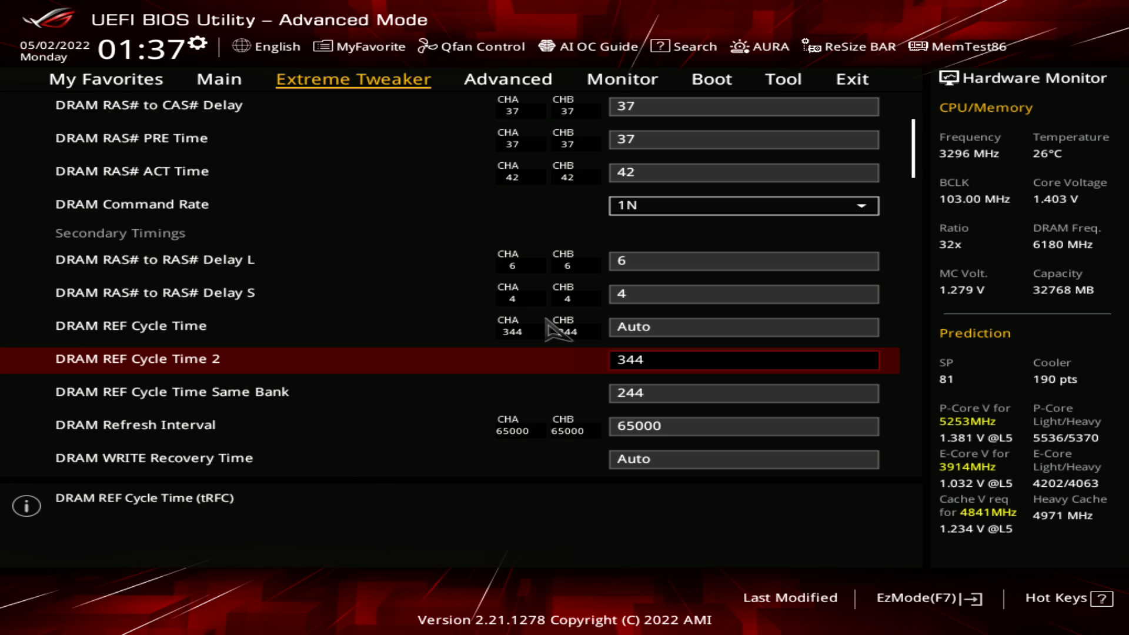
pyautogui.press('Up')
pyautogui.press('Down')
pyautogui.press('Down')
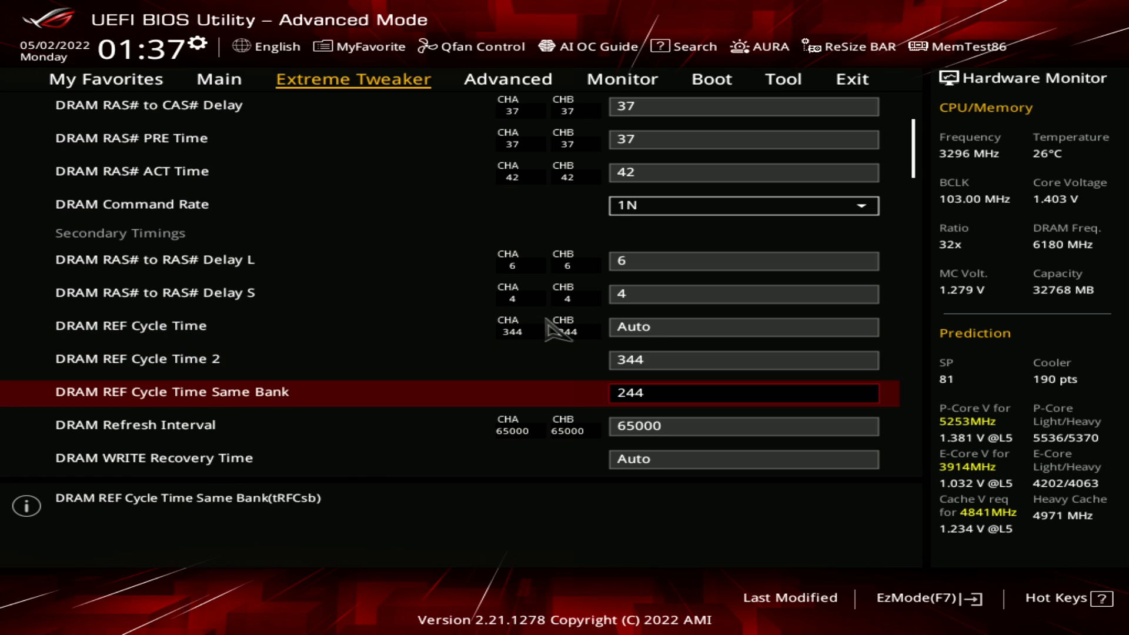
# Compare DRAM REF Cycle Time 2 with DRAM REF Cycle Time Same Bank
pyautogui.press('Up')
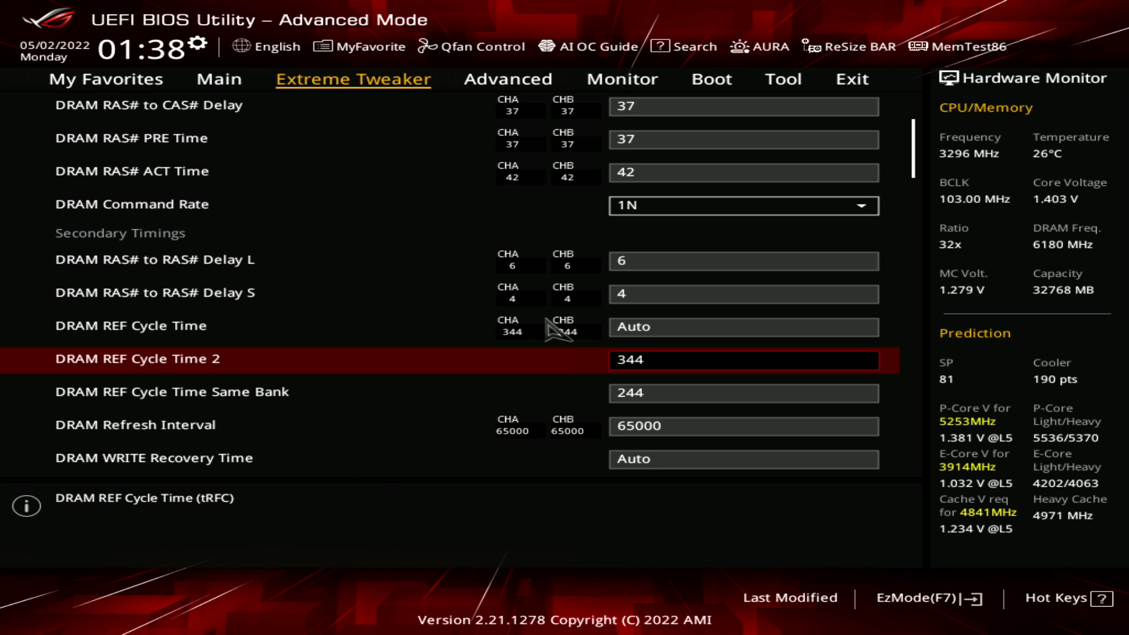
pyautogui.press('Down')
pyautogui.press('Down')
pyautogui.press('Up')
pyautogui.press('Up')
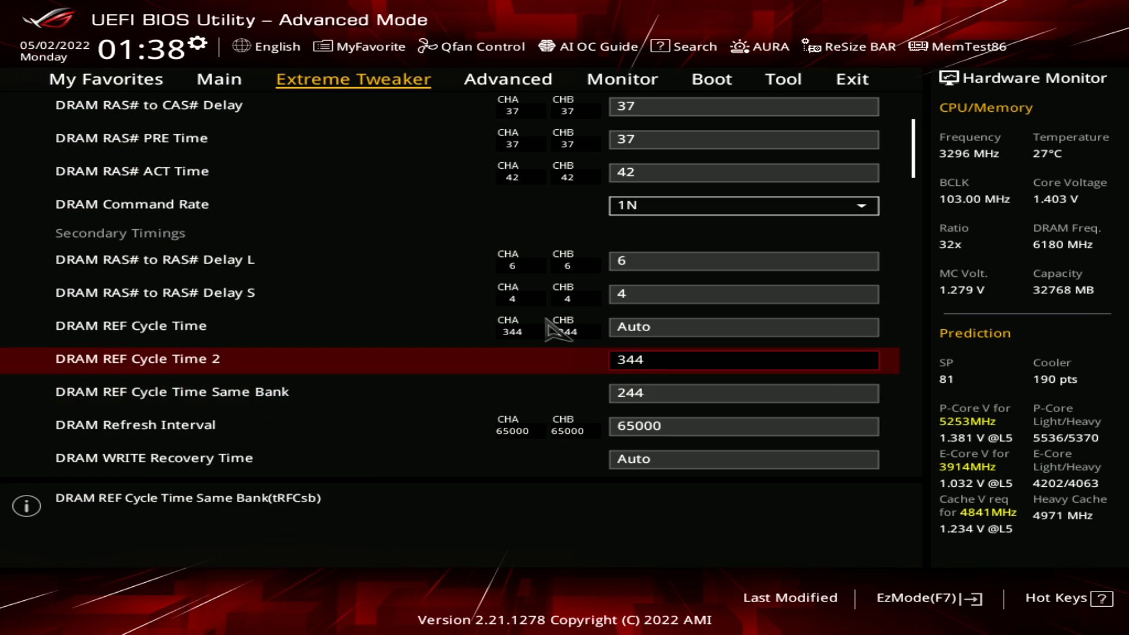
pyautogui.press('Down')
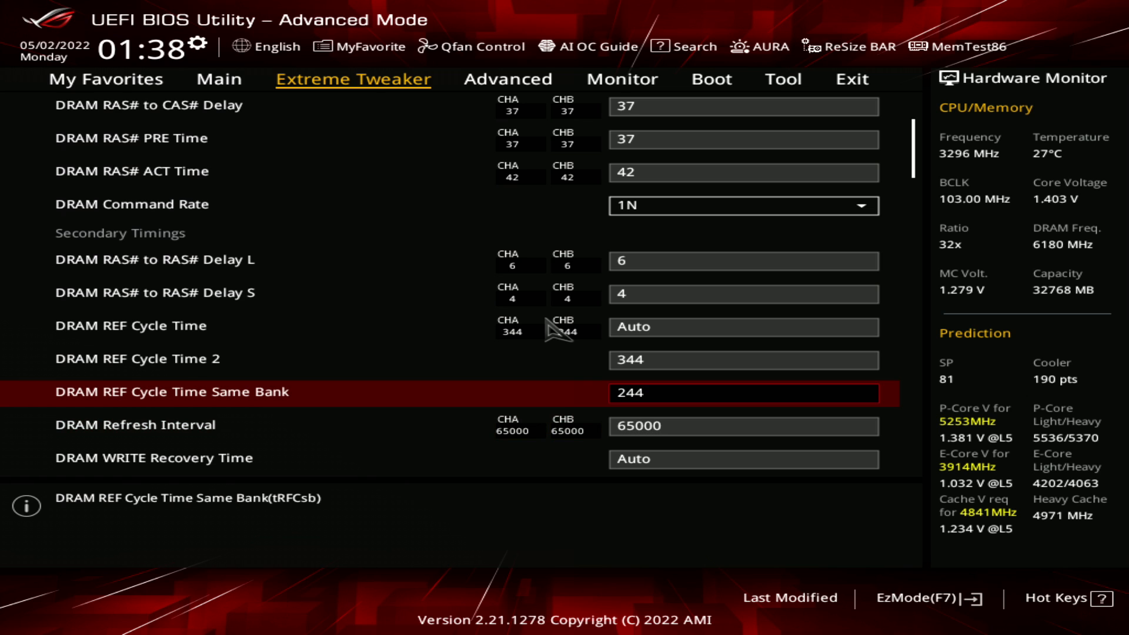
pyautogui.press('Up')
pyautogui.press('Down')
pyautogui.press('Down')
pyautogui.press('Up')
# Set DRAM Refresh Interval to its maximum of 262143 by entering an oversized value
pyautogui.press('Up')
pyautogui.press('Up')
pyautogui.press('Down')
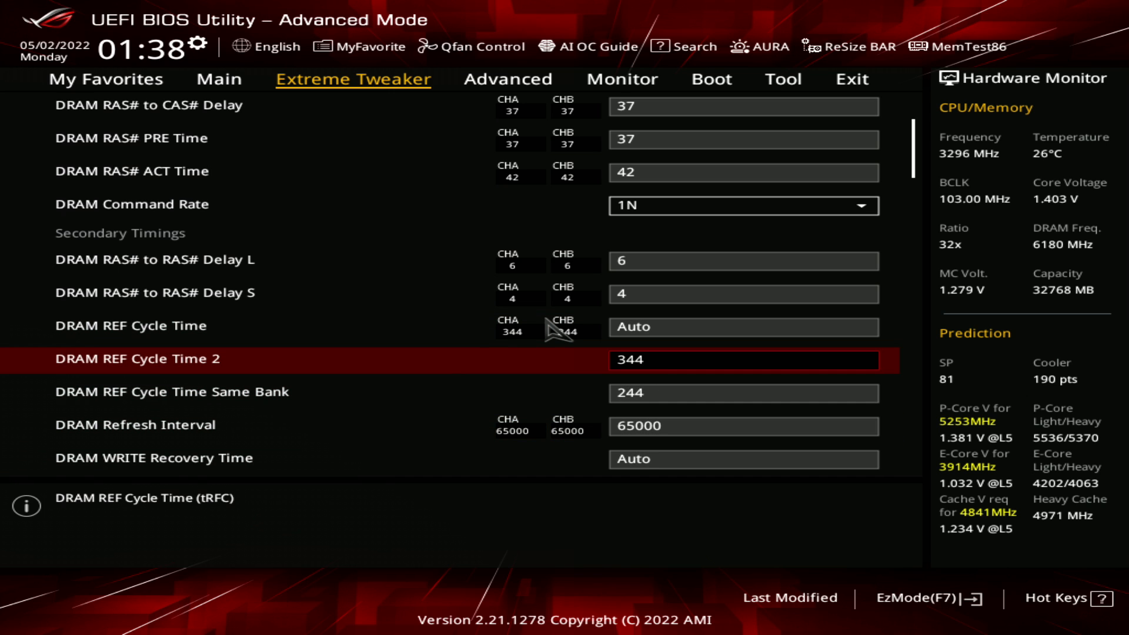
pyautogui.press('Down')
pyautogui.press('Down')
pyautogui.press('Down')
pyautogui.press('Down')
pyautogui.press('Up')
pyautogui.press('Up')
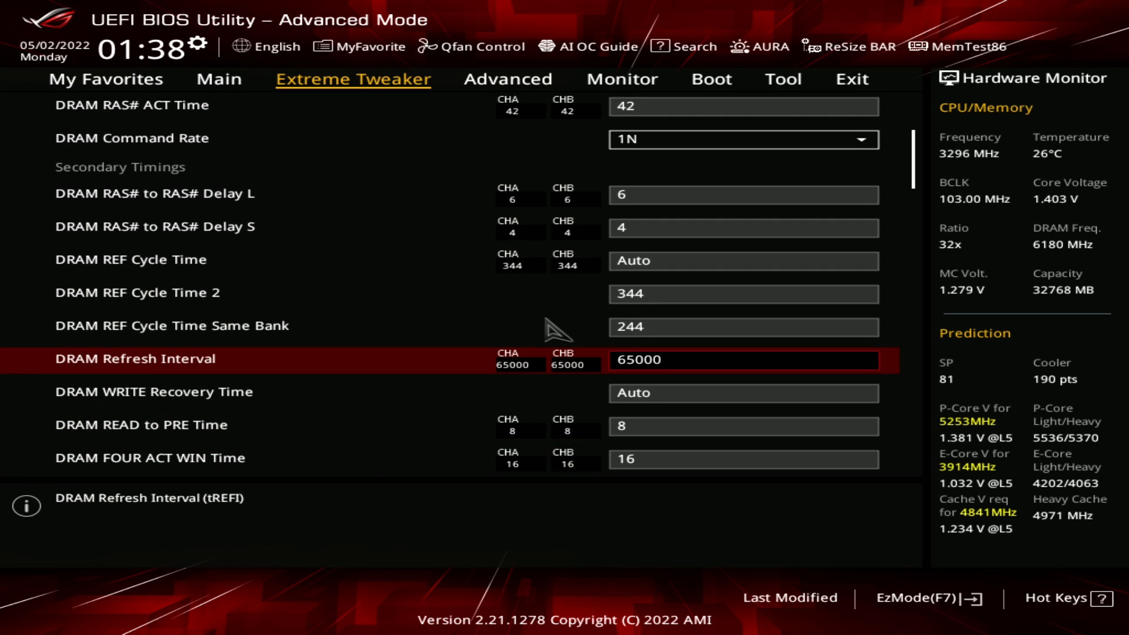
pyautogui.press('+')
pyautogui.write('222222222222222')
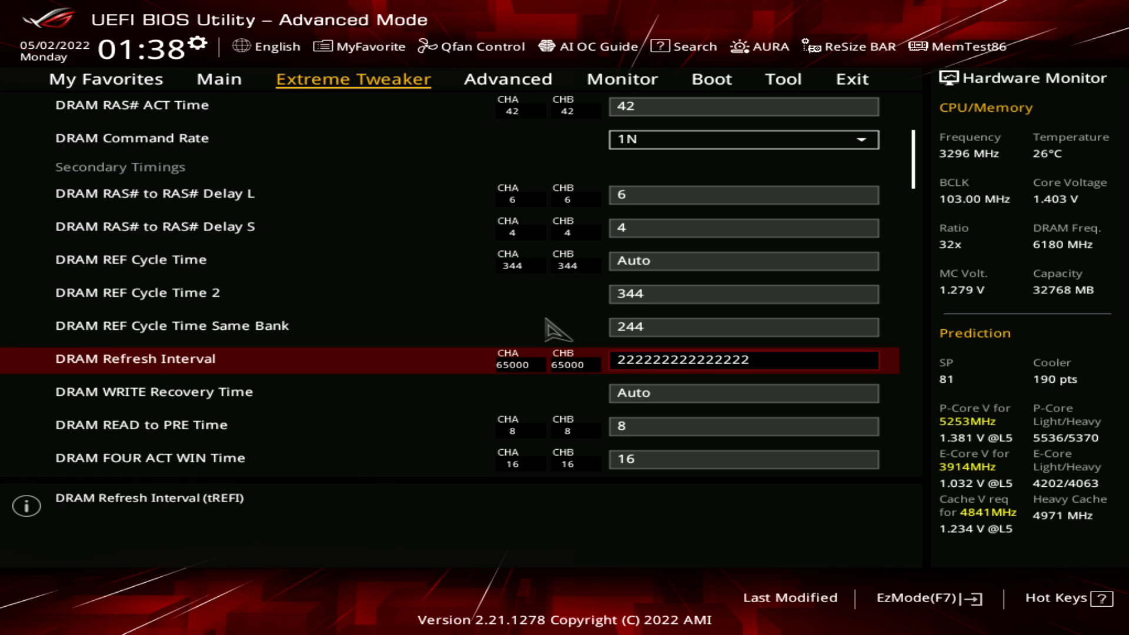
pyautogui.press('Up')
pyautogui.press('Down')
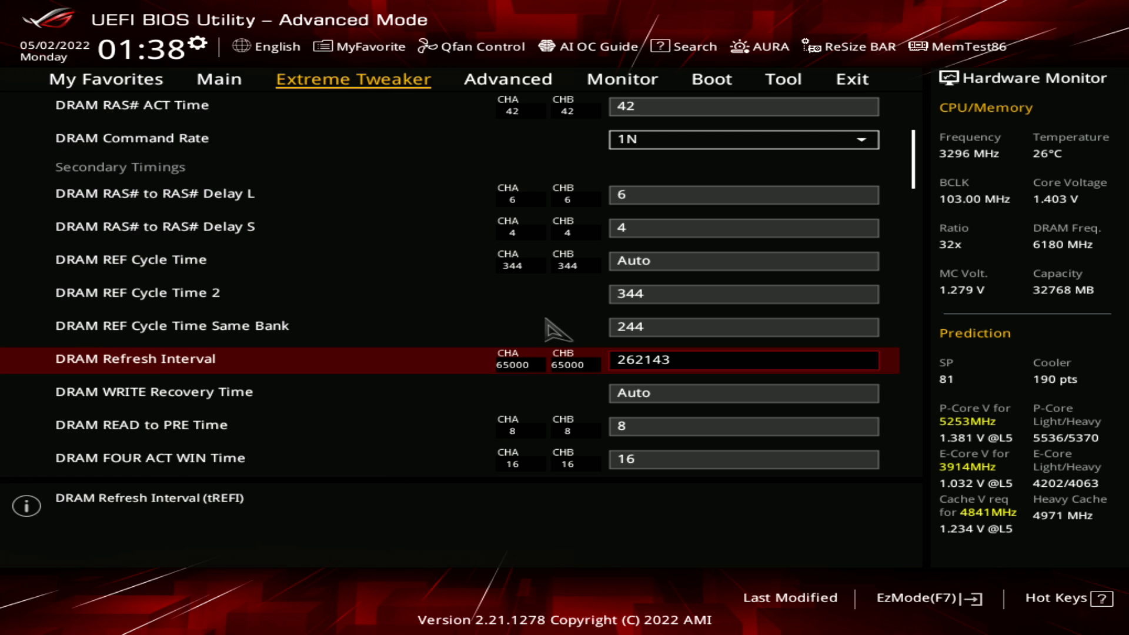
# Set DRAM Refresh Interval to 65000
pyautogui.write('650000')
pyautogui.press('BackSpace')
pyautogui.press('Up')
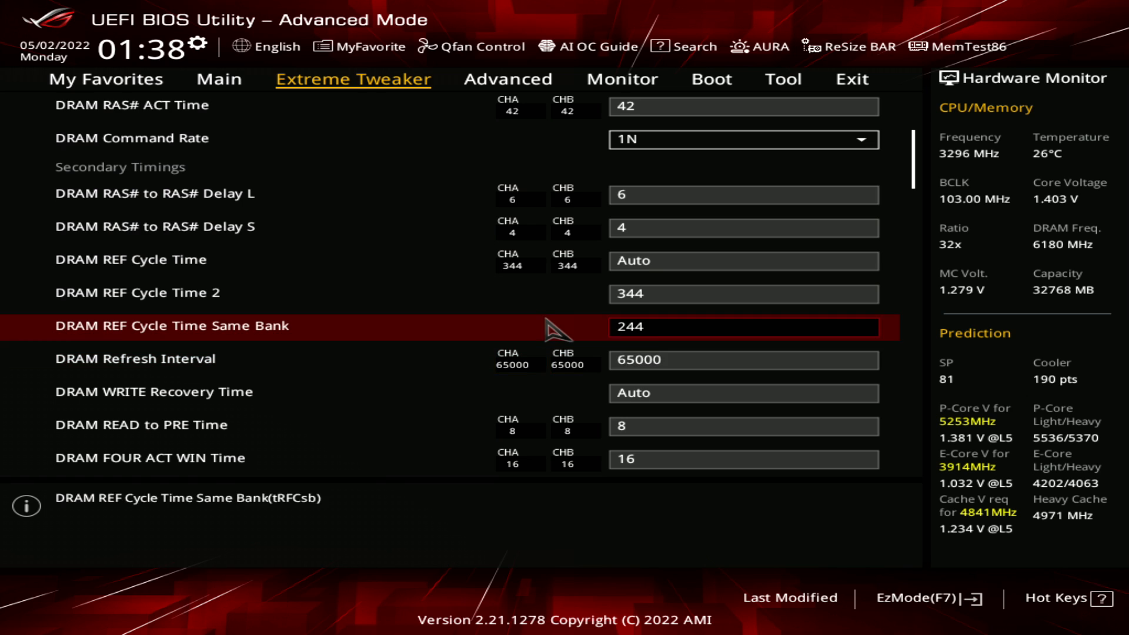
pyautogui.press('Down')
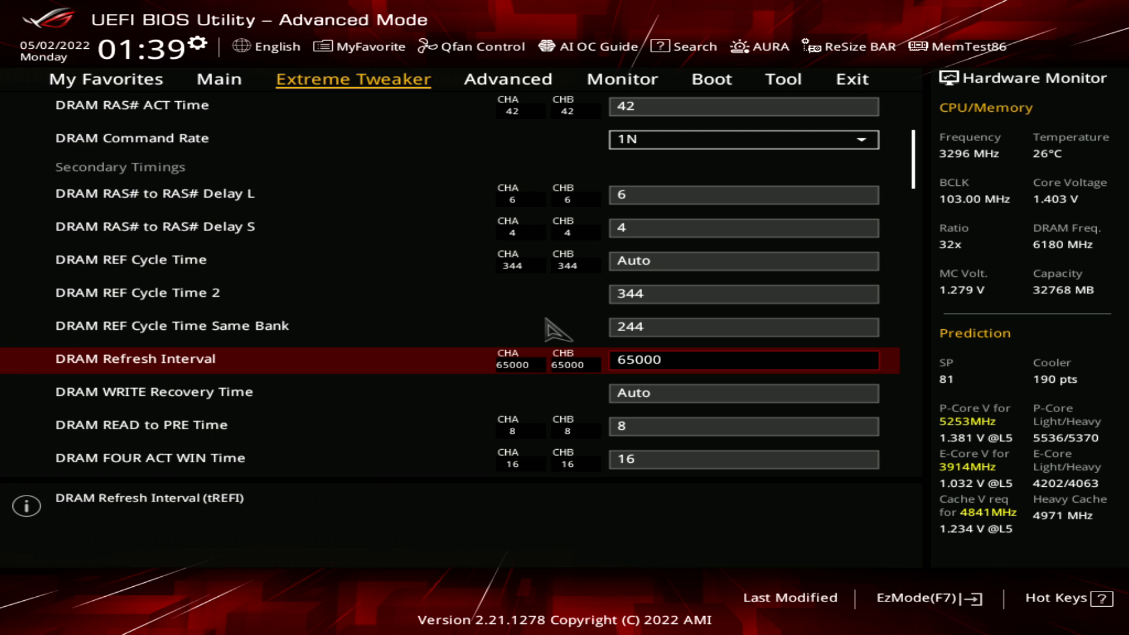
pyautogui.press('Up')
pyautogui.press('Down')
# Review DRAM WRITE Recovery Time and DRAM READ to PRE Time in relation to DRAM Refresh Interval
pyautogui.press('Down')
pyautogui.press('Down')
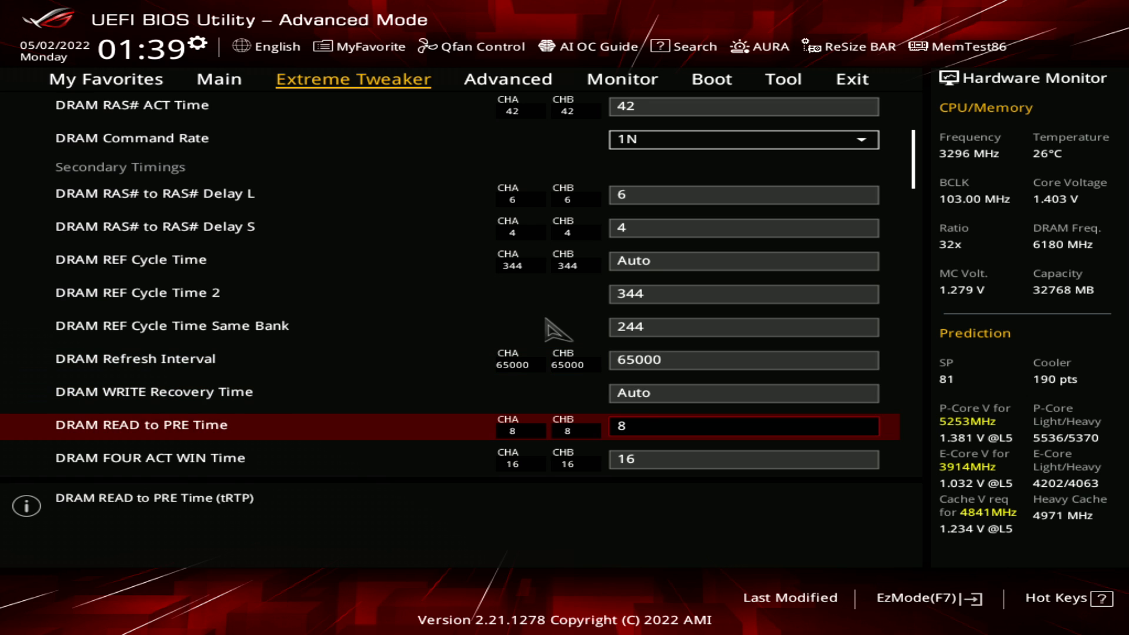
pyautogui.press('Up')
pyautogui.press('Up')
pyautogui.press('Down')
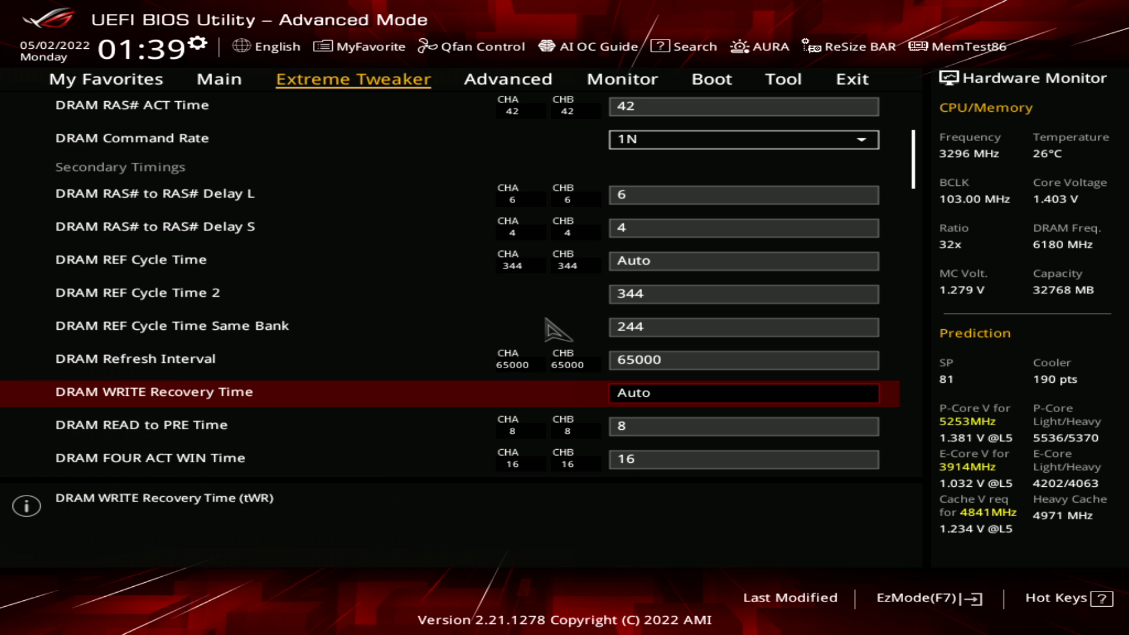
pyautogui.press('Down')
pyautogui.press('Down')
pyautogui.press('Up')
pyautogui.press('Up')
pyautogui.press('Up')
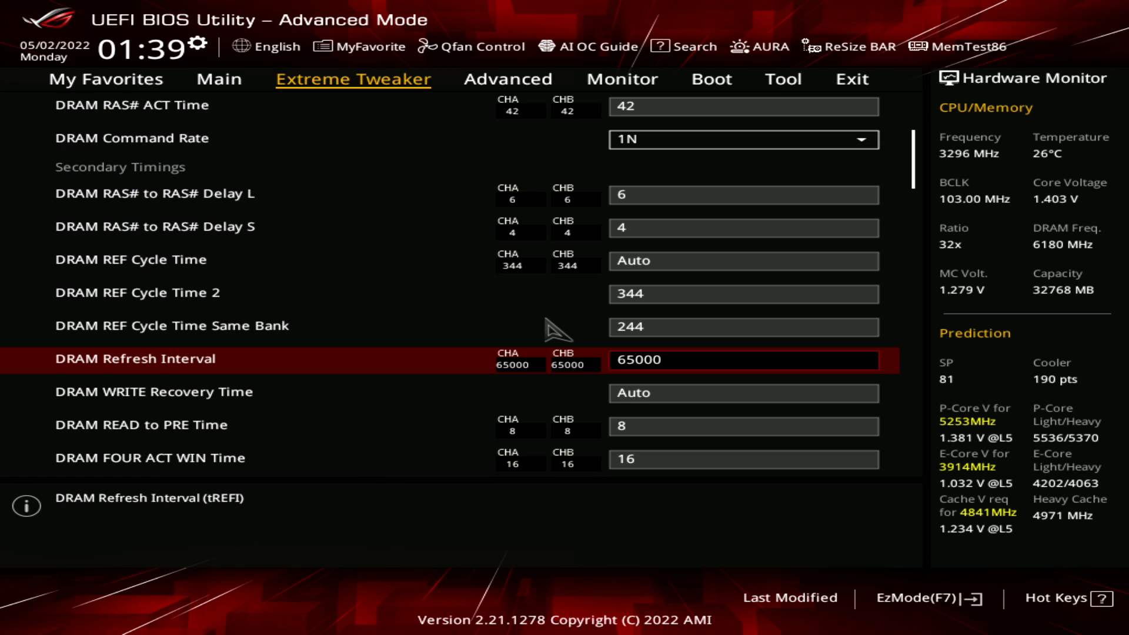
# Review the secondary timings from DRAM FOUR ACT WIN Time back to DRAM Refresh Interval
pyautogui.press('Down')
pyautogui.press('Down')
pyautogui.press('Down')
pyautogui.press('Down')
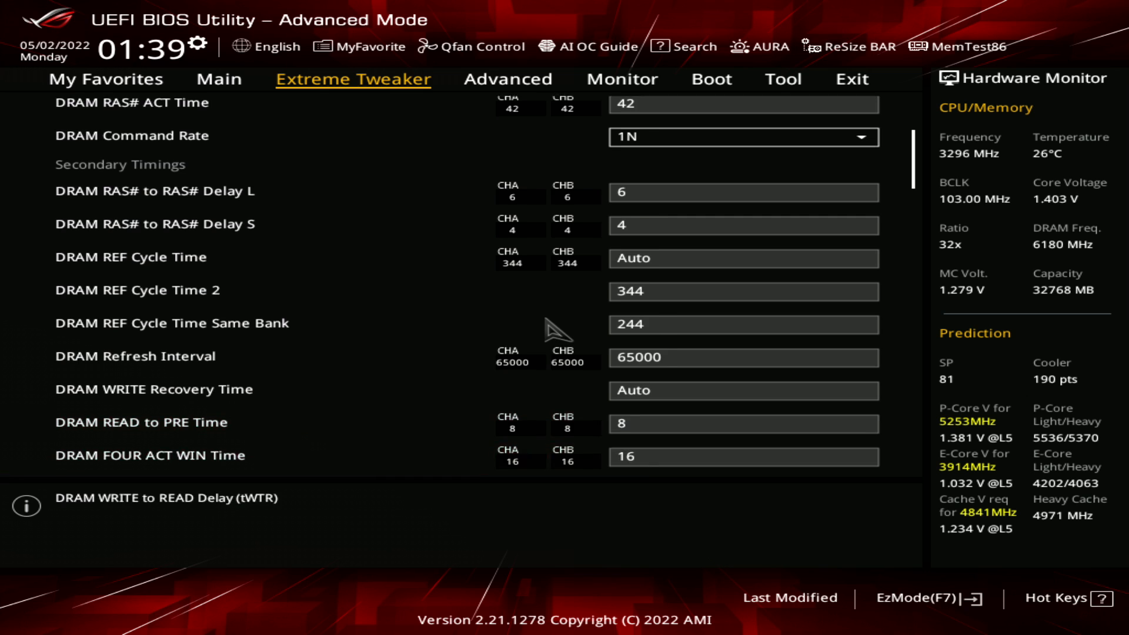
pyautogui.press('Up')
pyautogui.press('Up')
pyautogui.press('Up')
pyautogui.press('Down')
pyautogui.press('Down')
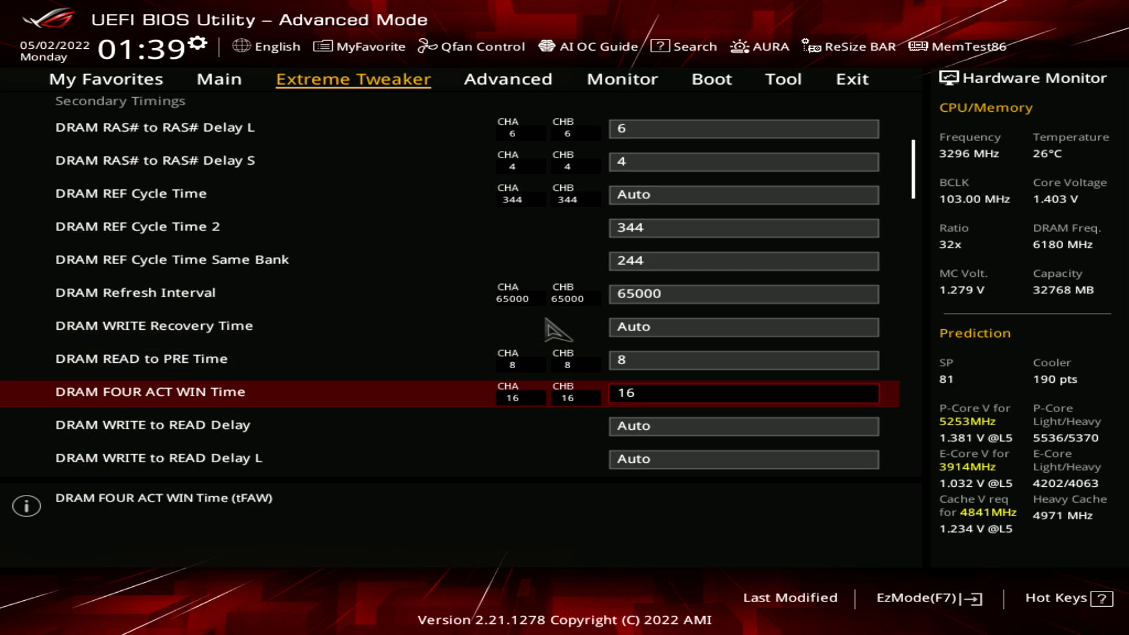
pyautogui.press('Up')
pyautogui.press('Up')
pyautogui.press('Up')
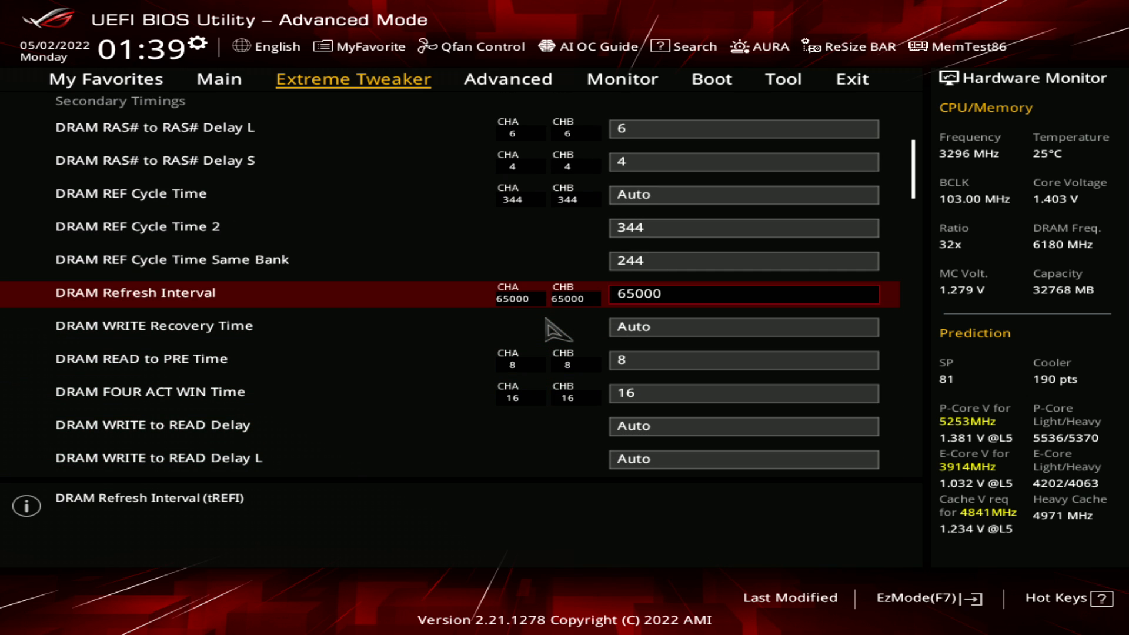
# Try 13 for DRAM FOUR ACT WIN Time, and raise it back to 16
pyautogui.press('Down')
pyautogui.press('Down')
pyautogui.press('Down')
pyautogui.press('Up')
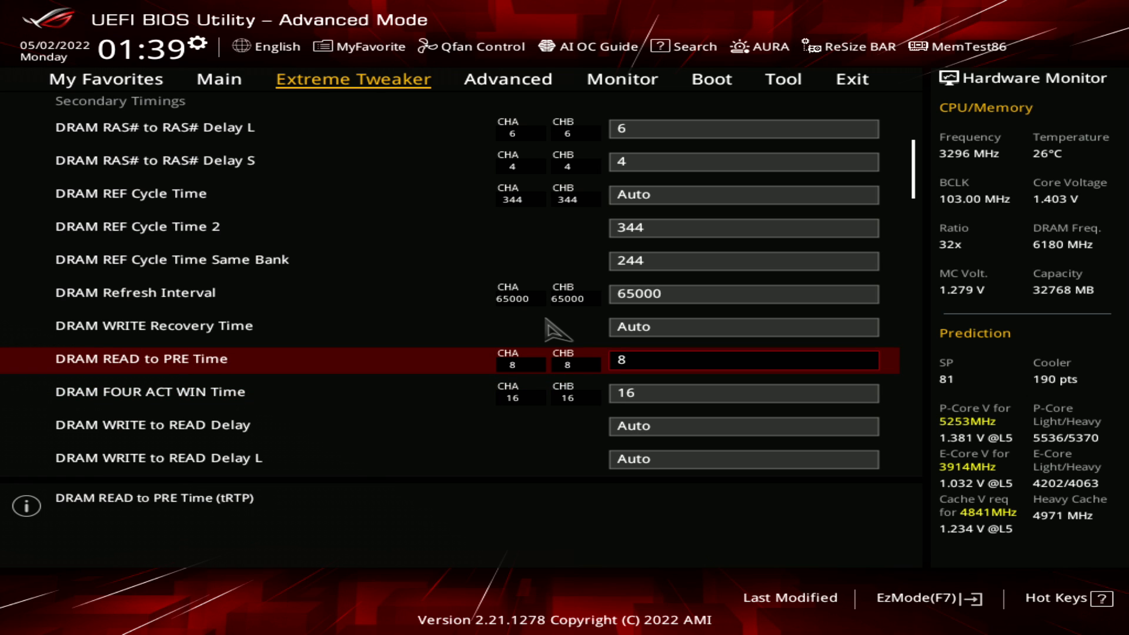
pyautogui.press('Down')
pyautogui.press('Up')
pyautogui.press('Down')
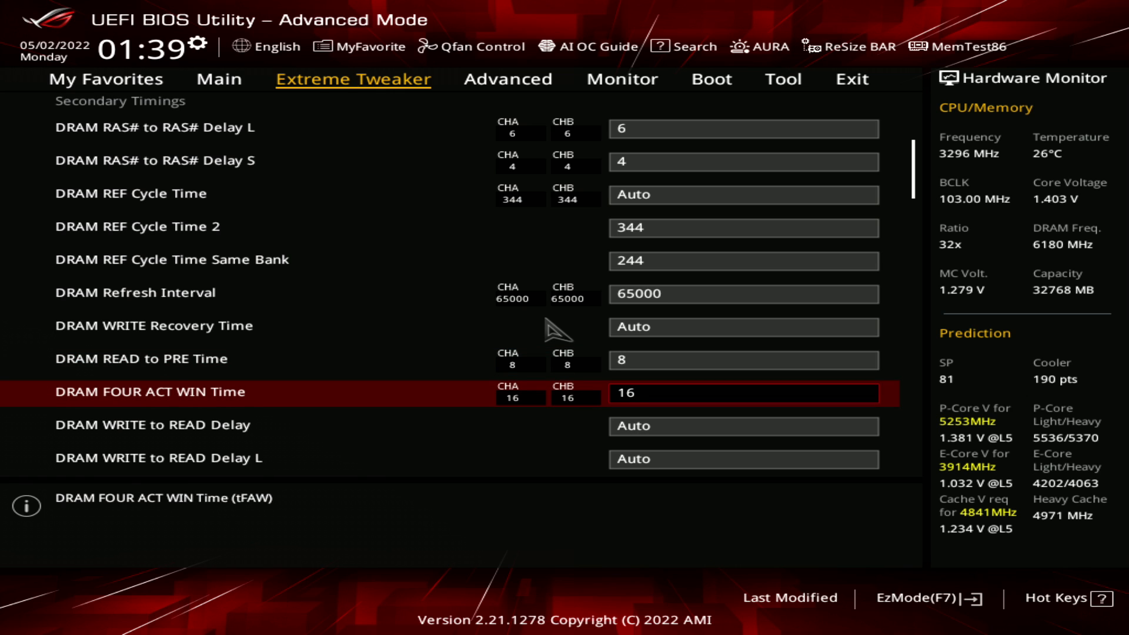
pyautogui.write('13')
pyautogui.press('+')
pyautogui.press('+')
pyautogui.press('+')
pyautogui.press('+')
pyautogui.press('Up')
pyautogui.press('Down')
# Examine the timings between DRAM WRITE to READ Delay and the two DRAM RAS# to RAS# Delay settings
pyautogui.press('Up')
pyautogui.press('Up')
pyautogui.press('Up')
pyautogui.press('Up')
pyautogui.press('Down')
pyautogui.press('Down')
pyautogui.press('Down')
pyautogui.press('Down')
pyautogui.press('Down')
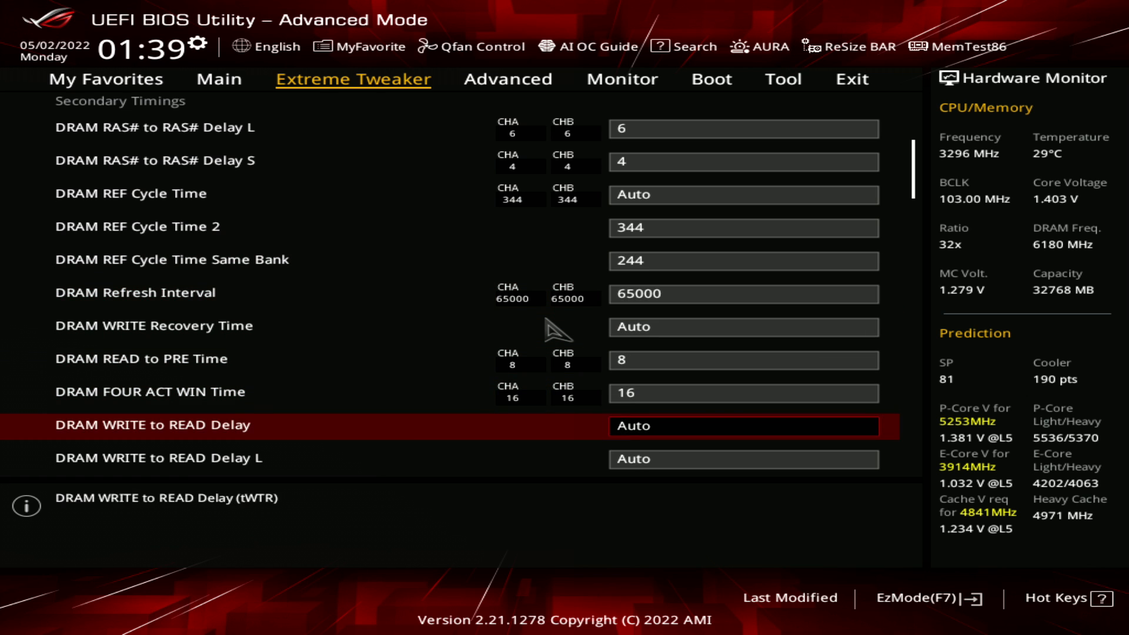
pyautogui.press('Up')
pyautogui.press('Up')
pyautogui.press('Up')
pyautogui.press('Up')
pyautogui.press('Up')
pyautogui.press('Up')
pyautogui.press('Up')
pyautogui.press('Up')
pyautogui.press('Up')
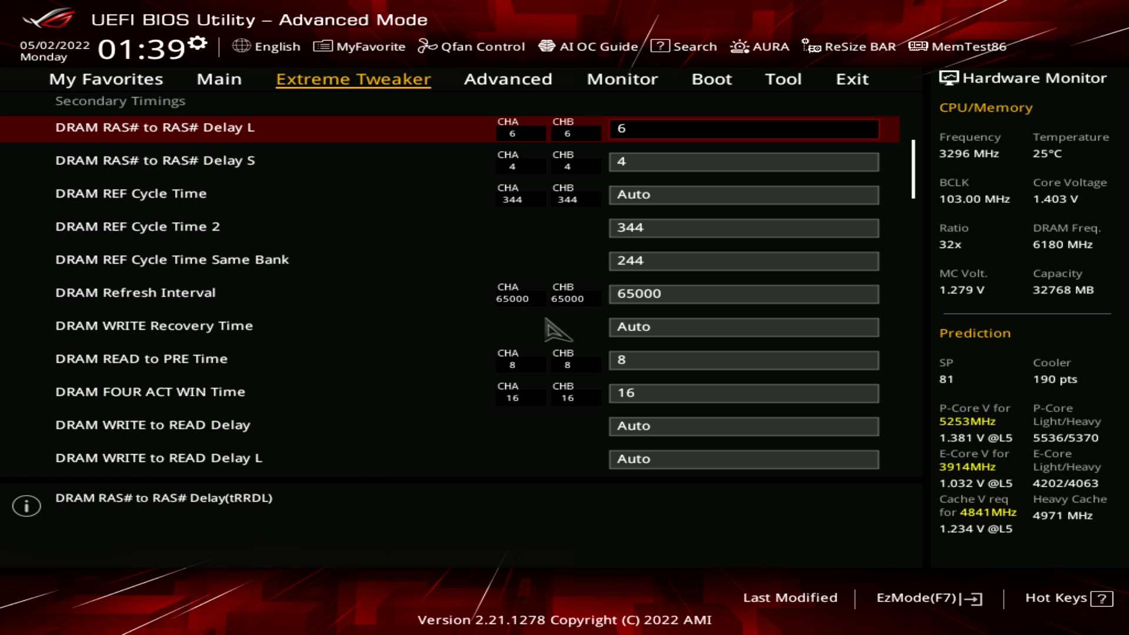
pyautogui.press('Down')
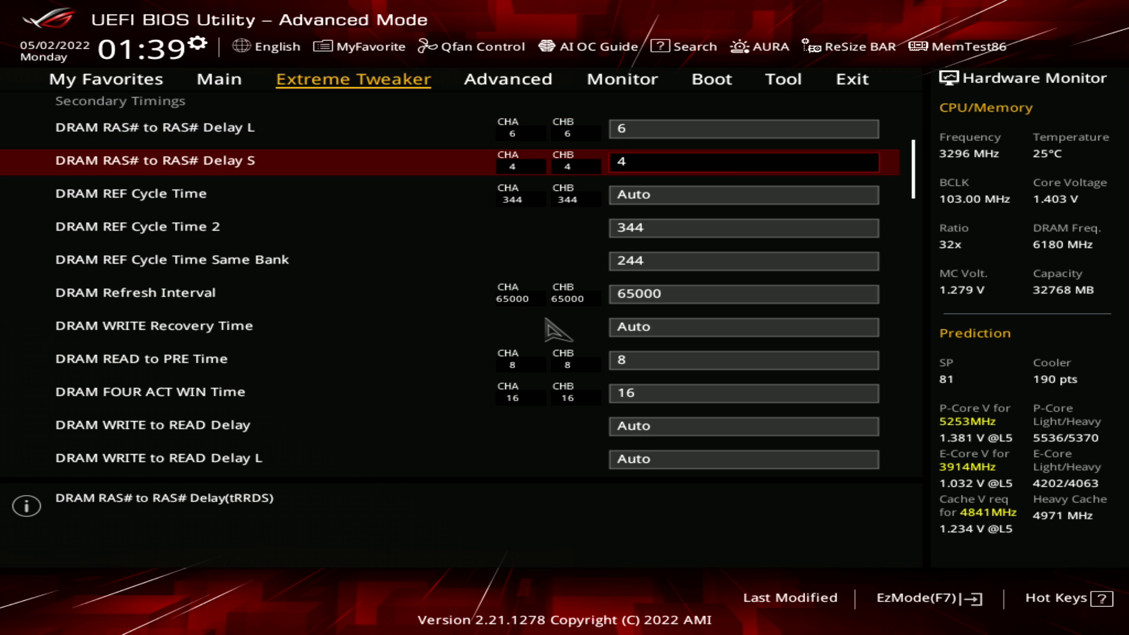
# Review the secondary timings from DRAM RAS# to RAS# Delay L through DRAM Refresh Interval
pyautogui.press('Down')
pyautogui.press('Up')
# Try 3 for DRAM RAS# to RAS# Delay S, and set it back to 4
pyautogui.press('Up')
pyautogui.press('Down')
pyautogui.press('Down')
pyautogui.press('Down')
pyautogui.press('Down')
pyautogui.press('Down')
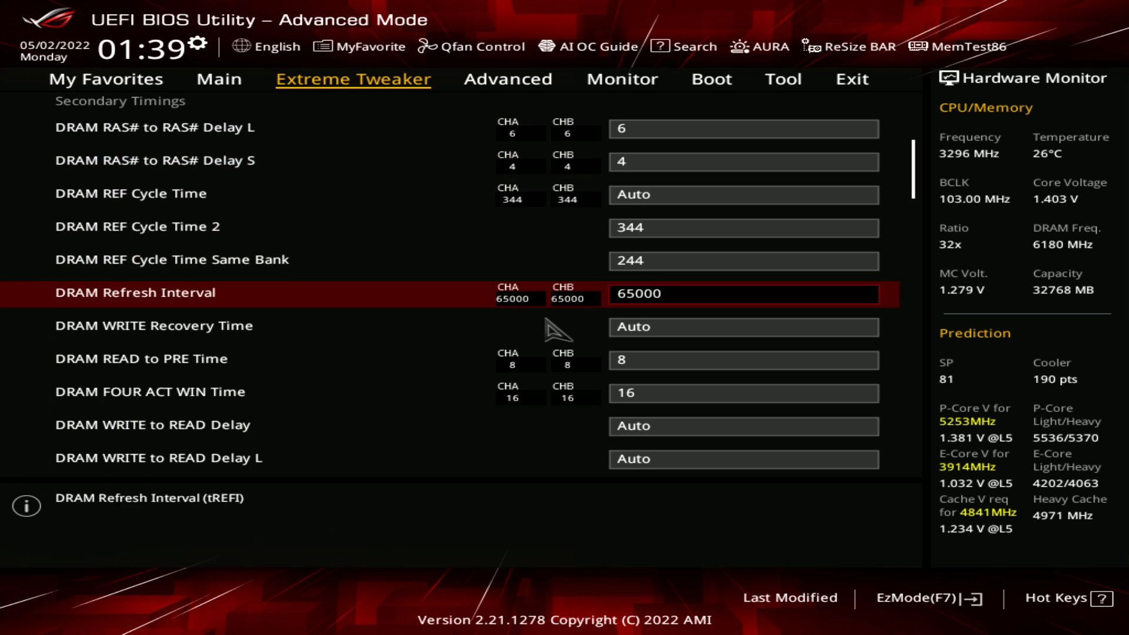
pyautogui.press('Down')
pyautogui.press('Up')
pyautogui.press('Up')
pyautogui.press('Up')
pyautogui.press('Up')
pyautogui.press('Up')
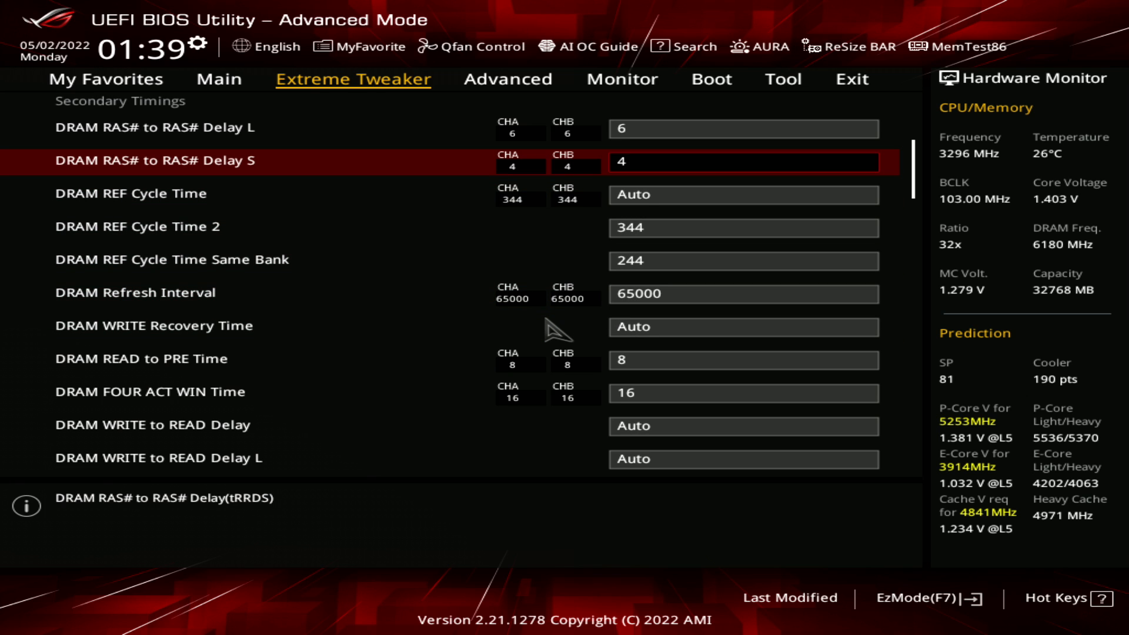
pyautogui.write('3')
pyautogui.write('4')
pyautogui.press('Up')
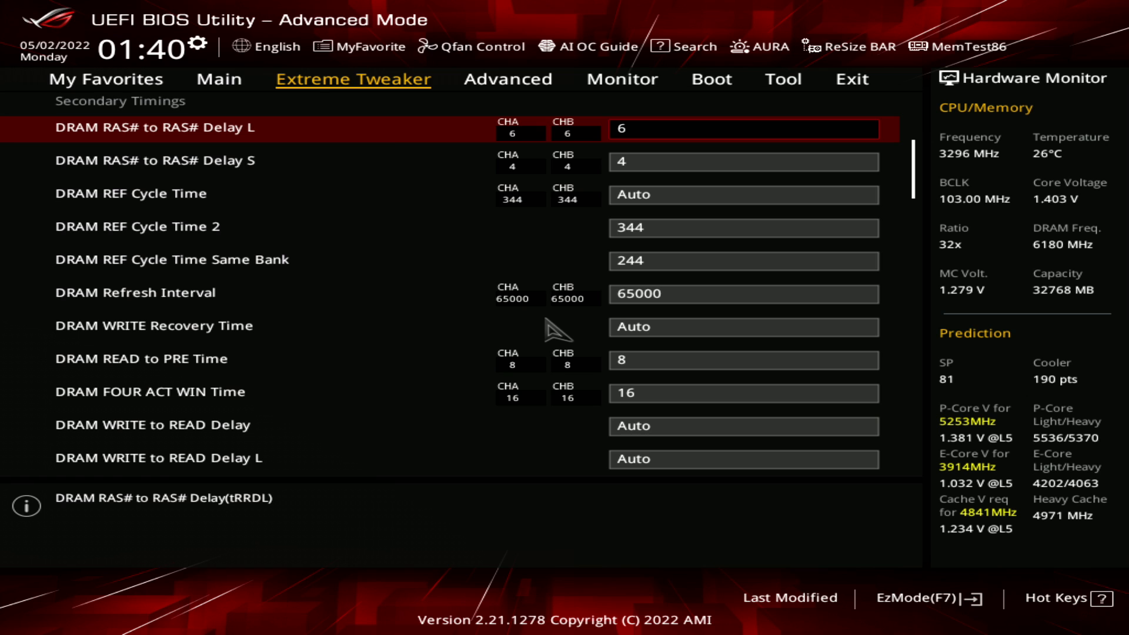
# Set DRAM RAS# to RAS# Delay L to 4, matching DRAM RAS# to RAS# Delay S
pyautogui.press('-')
pyautogui.press('-')
pyautogui.press('-')
pyautogui.press('-')
pyautogui.press('+')
pyautogui.press('+')
pyautogui.press('Down')
pyautogui.press('Up')
pyautogui.press('Down')
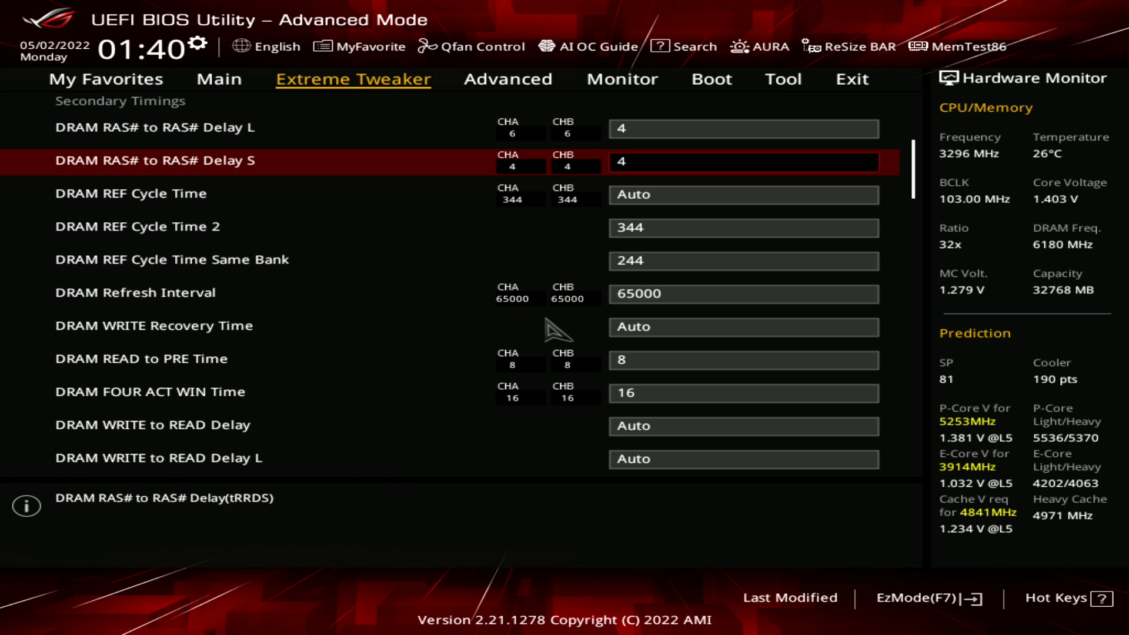
# Check DRAM FOUR ACT WIN Time and set DRAM RAS# to RAS# Delay L back to 6
pyautogui.press('Down')
pyautogui.press('Down')
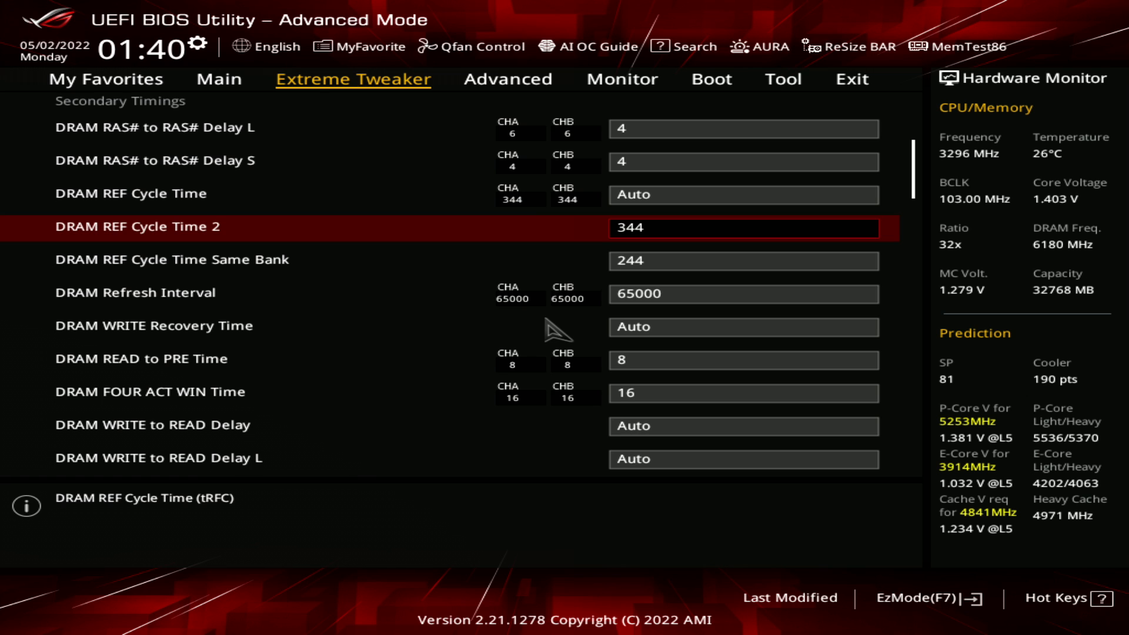
pyautogui.press('Down')
pyautogui.press('Down')
pyautogui.press('Down')
pyautogui.press('Down')
pyautogui.press('Down')
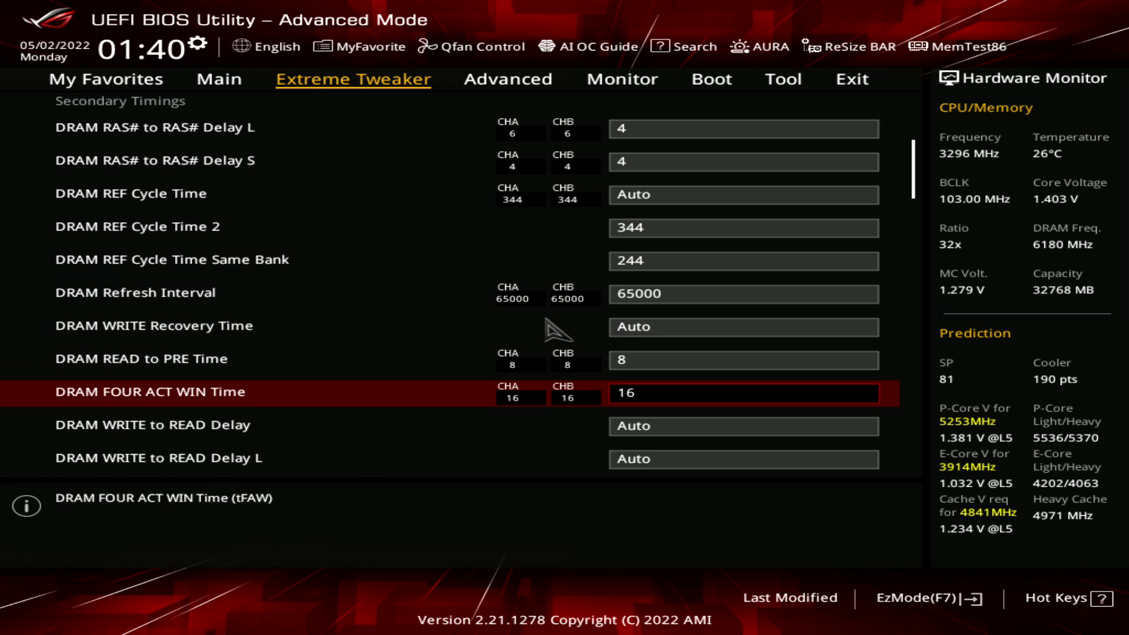
pyautogui.press('Up')
pyautogui.press('Up')
pyautogui.press('Up')
pyautogui.press('Up')
pyautogui.press('Up')
pyautogui.press('Up')
pyautogui.press('Up')
pyautogui.press('Up')
pyautogui.press('Up')
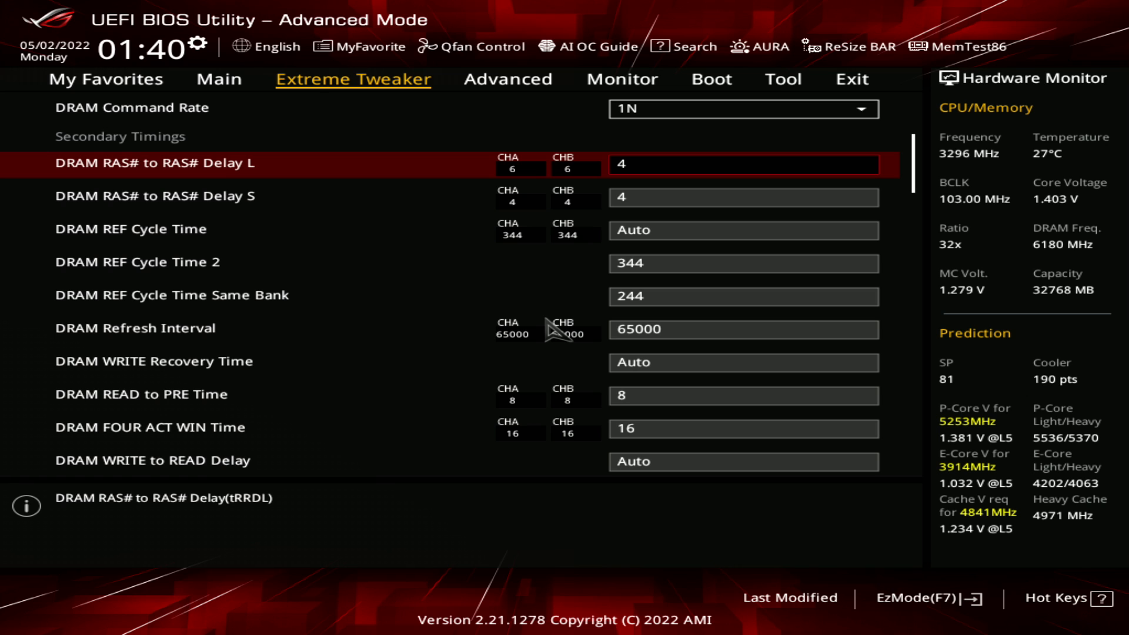
pyautogui.write('6')
# Compare DRAM REF Cycle Time Same Bank, DRAM WRITE Recovery Time and DRAM FOUR ACT WIN Time
pyautogui.press('Down')
pyautogui.press('Down')
pyautogui.press('Down')
pyautogui.press('Down')
pyautogui.press('Down')
pyautogui.press('Down')
pyautogui.press('Down')
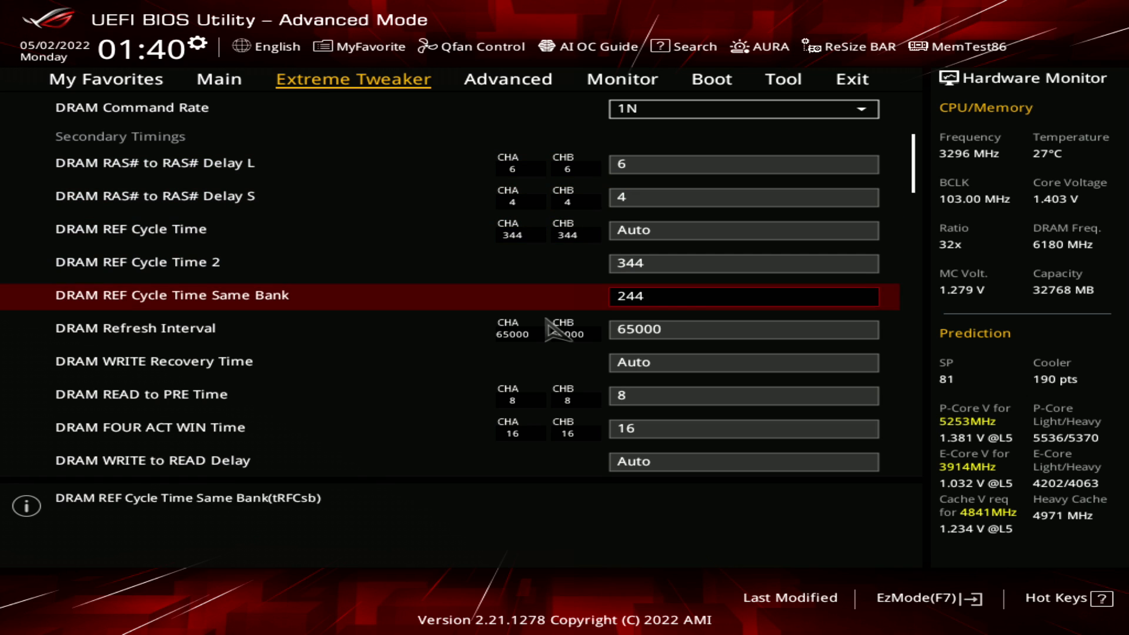
pyautogui.press('Down')
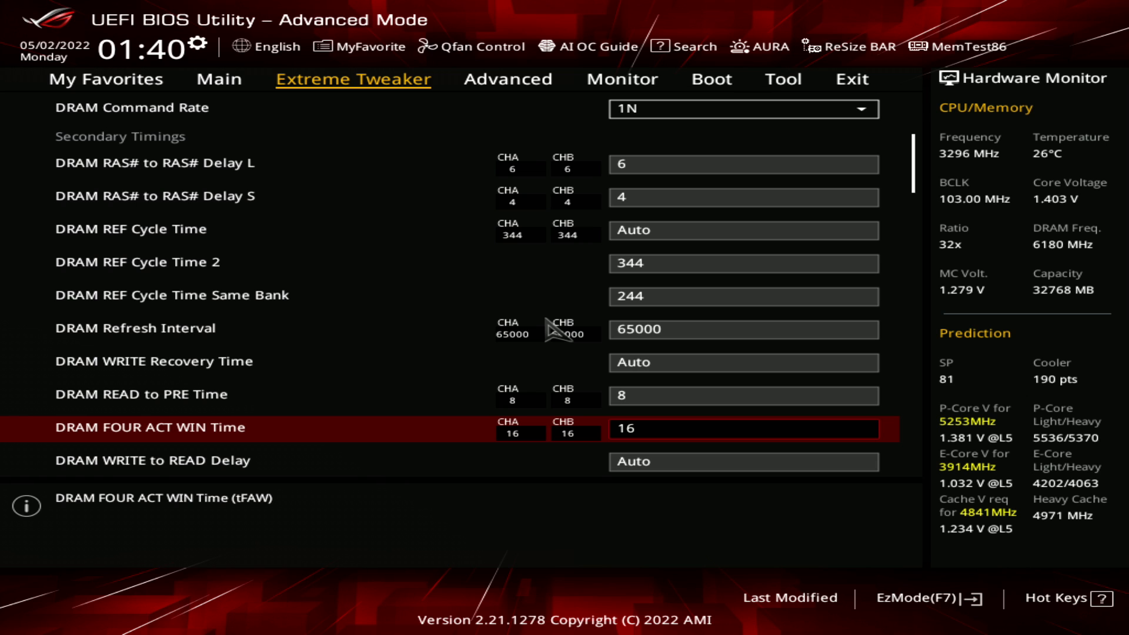
pyautogui.press('Up')
pyautogui.press('Up')
pyautogui.press('Up')
pyautogui.press('Up')
pyautogui.press('Up')
pyautogui.press('Up')
pyautogui.press('Up')
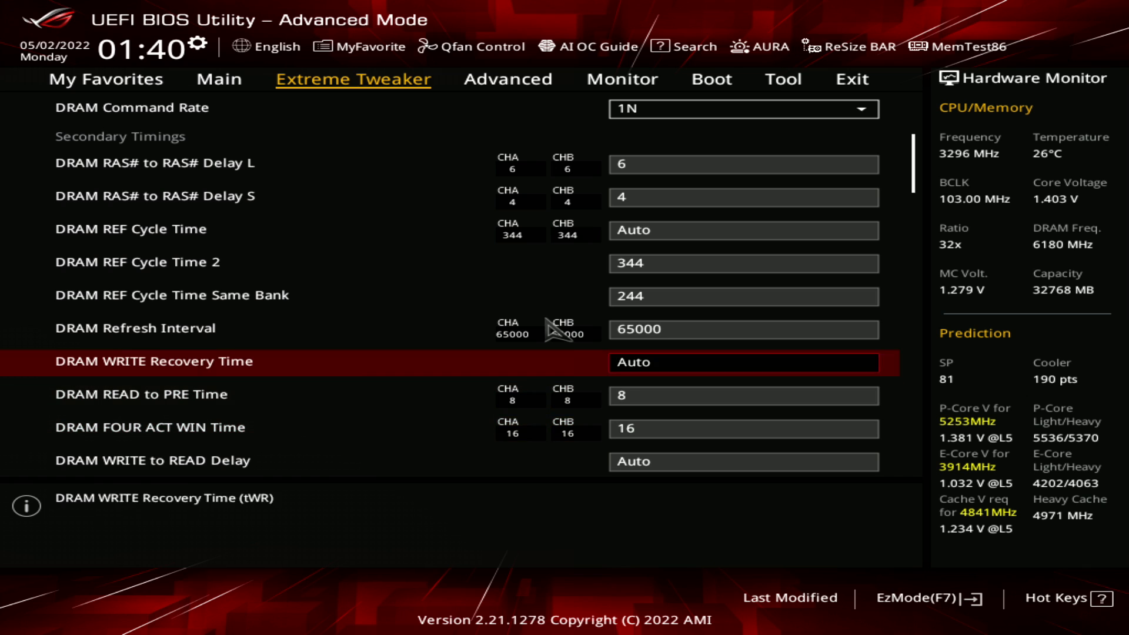
pyautogui.press('Down')
pyautogui.press('Down')
pyautogui.press('Down')
pyautogui.press('Down')
pyautogui.press('Down')
pyautogui.press('Down')
pyautogui.press('Down')
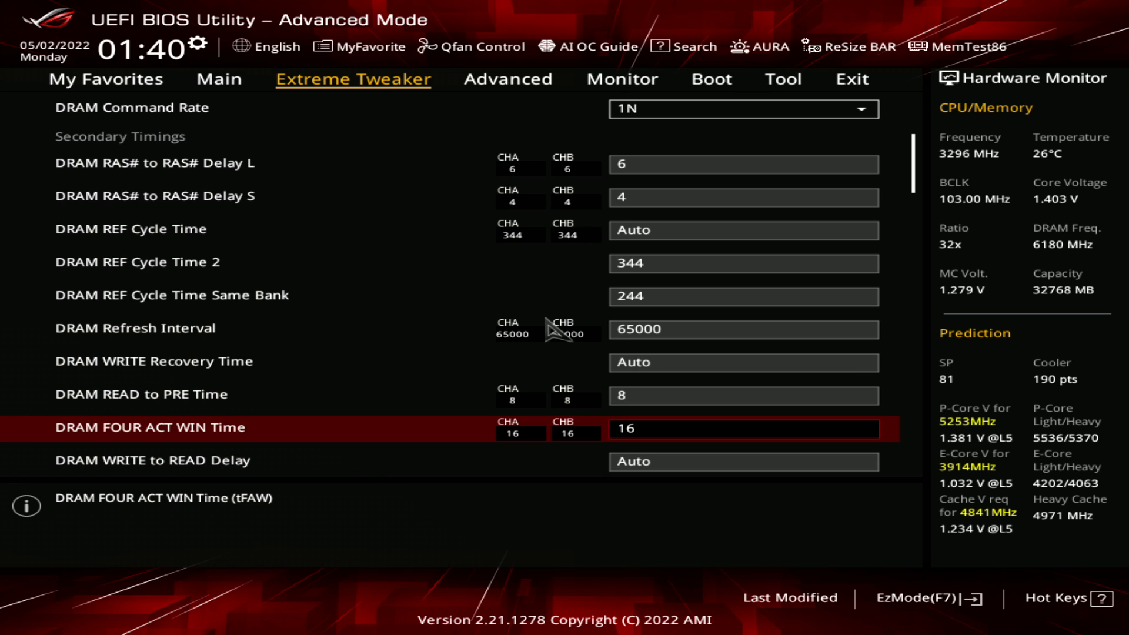
# Step DRAM FOUR ACT WIN Time up and down, finishing at 20
pyautogui.press('+')
pyautogui.press('+')
pyautogui.press('+')
pyautogui.press('+')
pyautogui.press('+')
pyautogui.press('+')
pyautogui.press('+')
pyautogui.press('+')
pyautogui.press('-')
pyautogui.press('-')
pyautogui.press('-')
pyautogui.press('-')
pyautogui.press('-')
pyautogui.press('+')
pyautogui.press('-')
pyautogui.press('-')
pyautogui.press('+')
pyautogui.press('+')
pyautogui.press('+')
pyautogui.press('-')
# Try 5 for DRAM RAS# to RAS# Delay S, and lower it back to 4
pyautogui.press('Up')
pyautogui.press('Up')
pyautogui.press('Up')
pyautogui.press('Up')
pyautogui.press('Up')
pyautogui.press('Up')
pyautogui.press('Up')
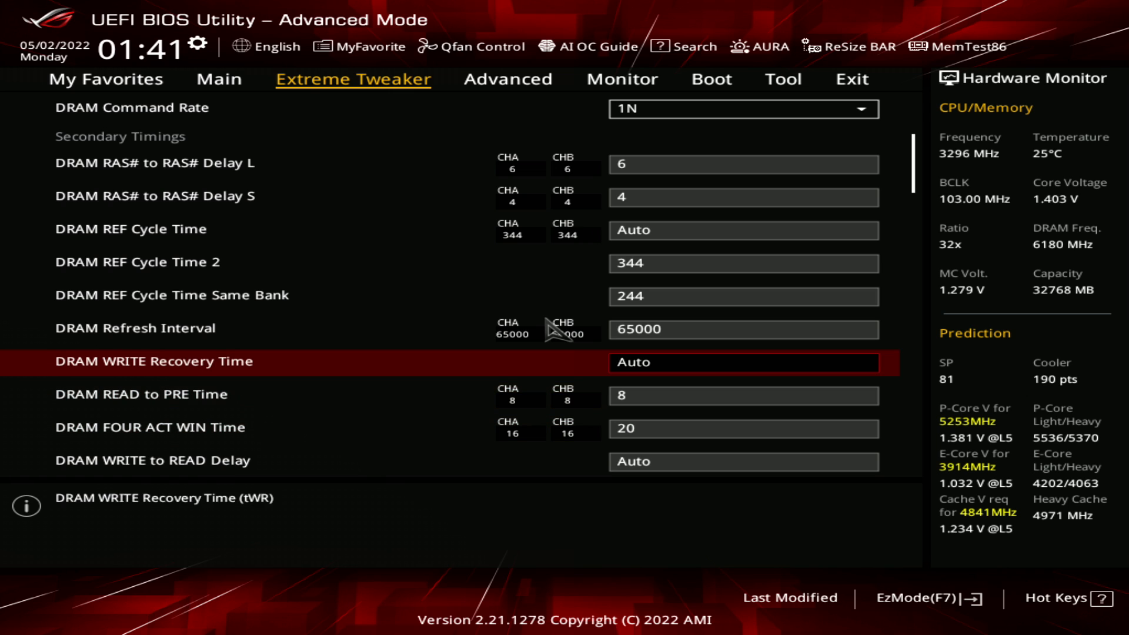
pyautogui.press('+')
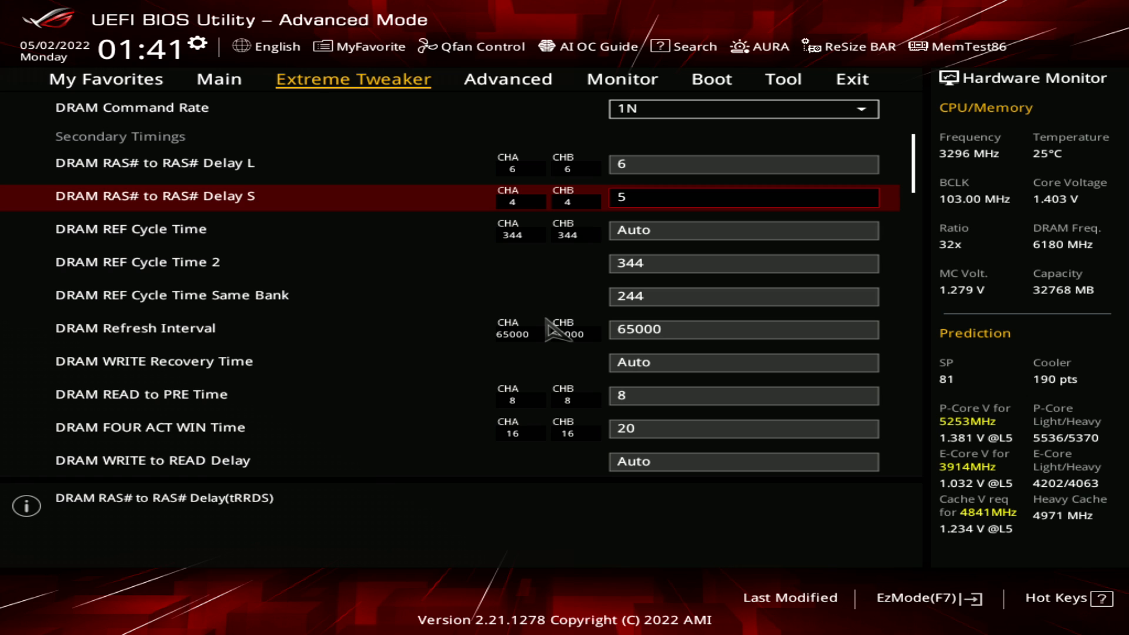
pyautogui.press('Down')
pyautogui.press('Down')
pyautogui.press('Up')
pyautogui.press('Up')
pyautogui.press('-')
# Lower DRAM FOUR ACT WIN Time back to 16
pyautogui.press('Down')
pyautogui.press('Down')
pyautogui.press('Down')
pyautogui.press('Down')
pyautogui.press('Down')
pyautogui.press('Down')
pyautogui.press('Down')
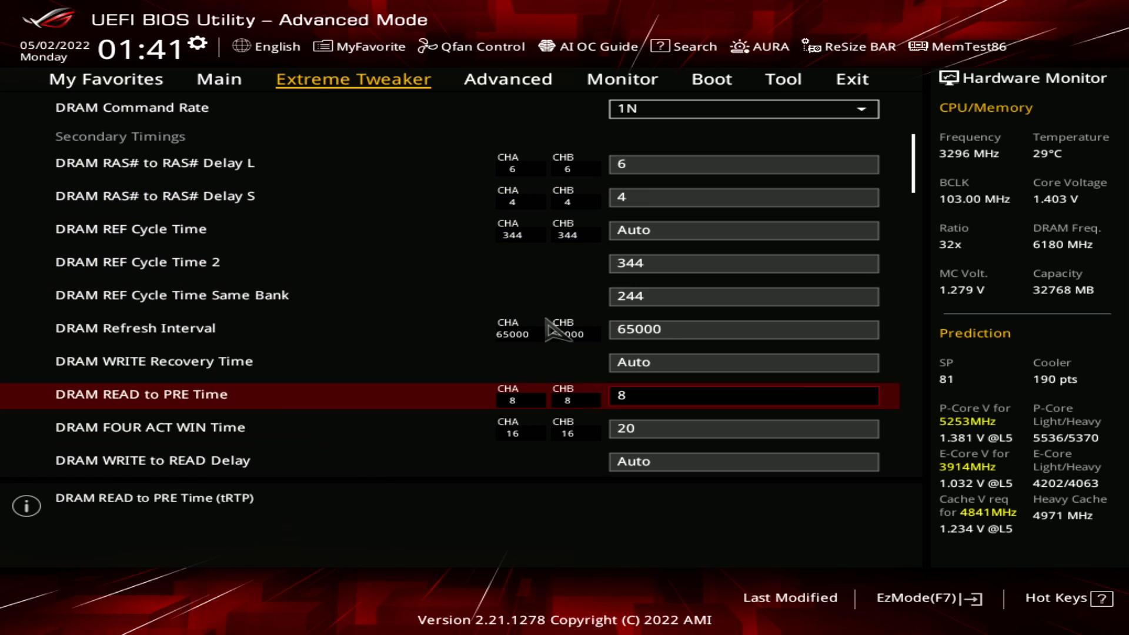
pyautogui.press('-')
pyautogui.press('-')
pyautogui.press('-')
pyautogui.press('-')
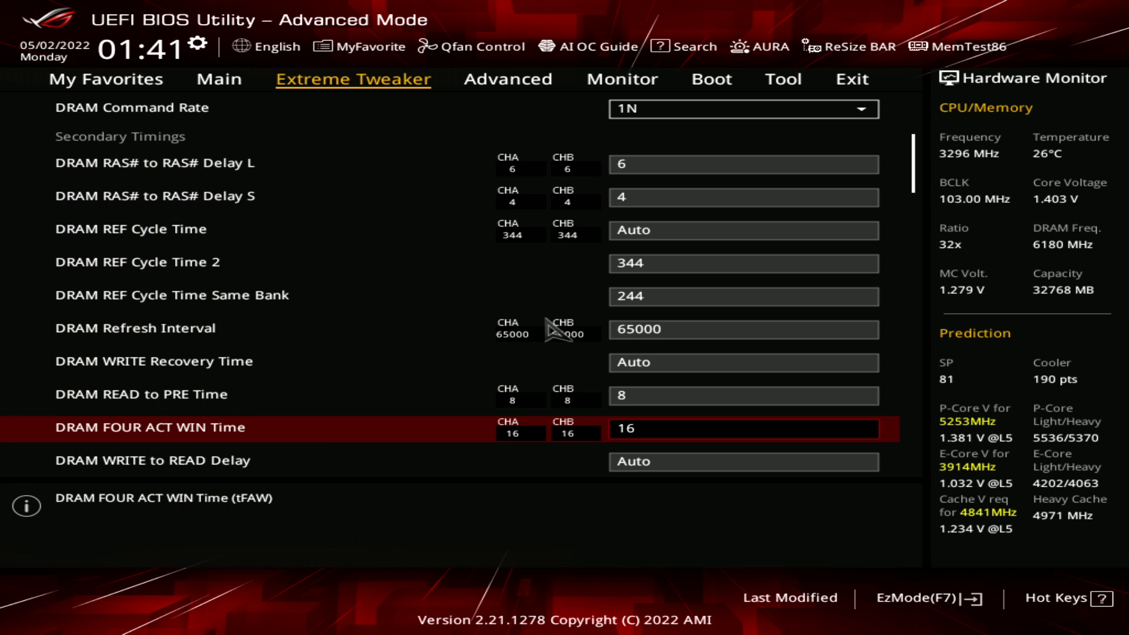
# Compare the DRAM RAS# to RAS# Delay L and S settings with DRAM FOUR ACT WIN Time
pyautogui.press('Up')
pyautogui.press('Up')
pyautogui.press('Up')
pyautogui.press('Up')
pyautogui.press('Up')
pyautogui.press('Up')
pyautogui.press('Up')
pyautogui.press('Up')
pyautogui.press('Up')
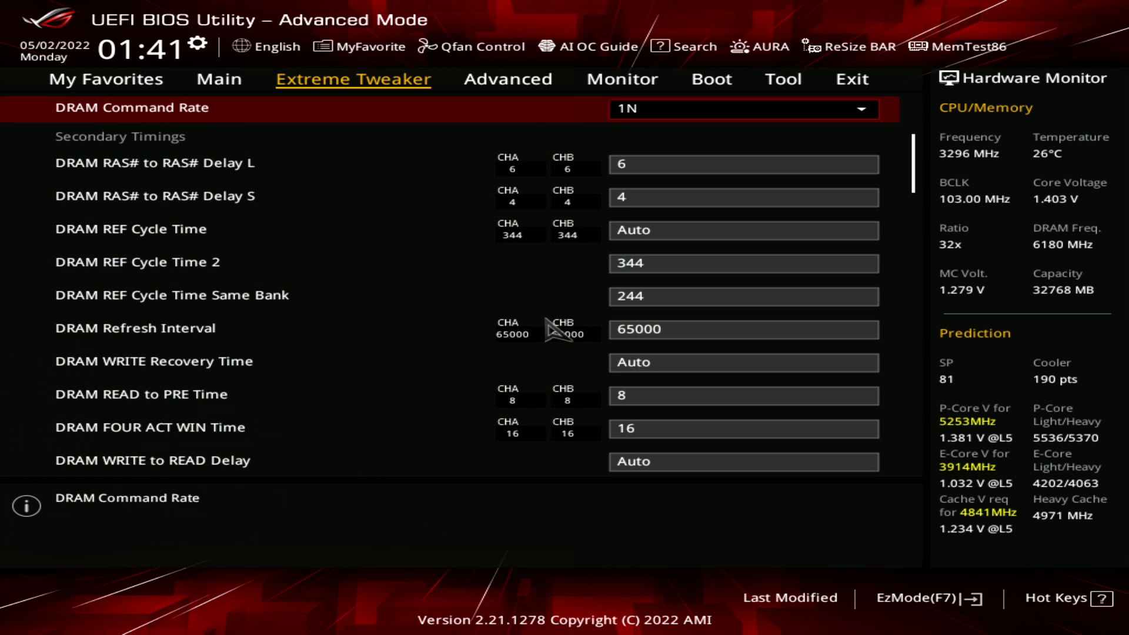
pyautogui.press('Down')
pyautogui.press('Down')
pyautogui.press('Up')
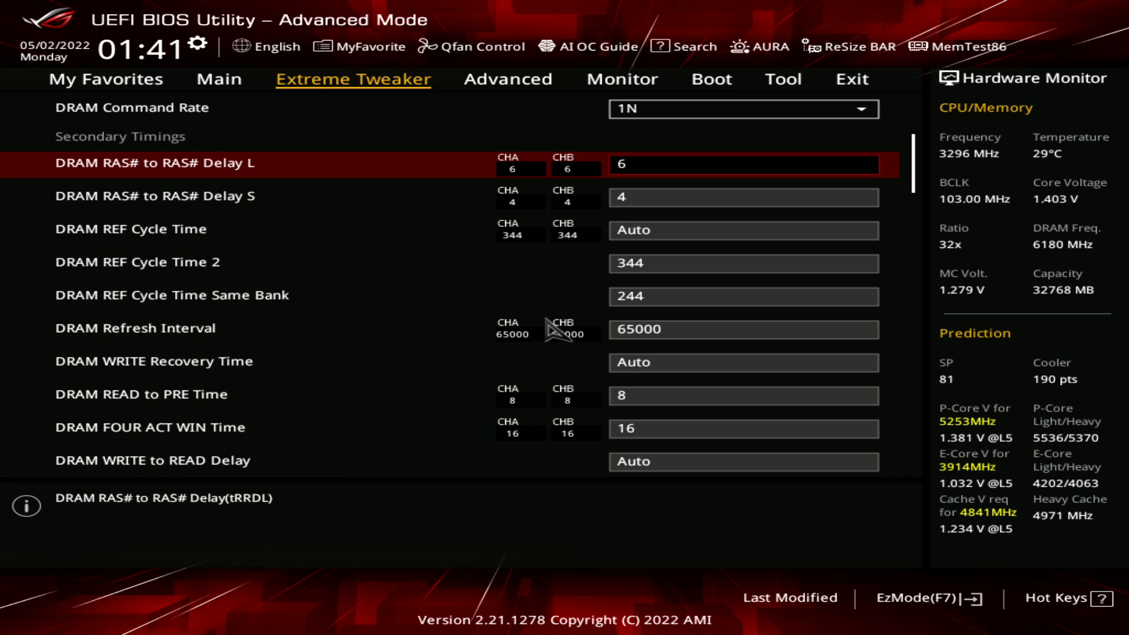
pyautogui.press('Down')
pyautogui.press('Down')
pyautogui.press('Down')
pyautogui.press('Down')
pyautogui.press('Down')
pyautogui.press('Down')
pyautogui.press('Down')
pyautogui.press('Down')
pyautogui.press('Down')
pyautogui.press('Down')
pyautogui.press('Up')
pyautogui.press('Up')
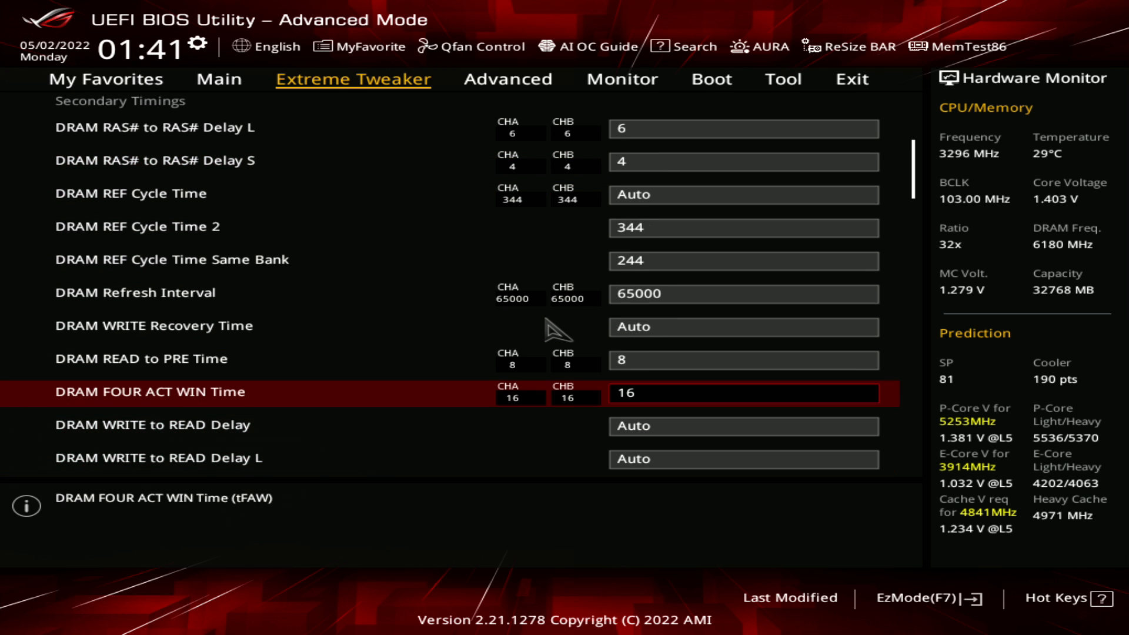
# Review DRAM WRITE to READ Delay and its L variant alongside the DRAM RAS# to RAS# Delay settings
pyautogui.press('Down')
pyautogui.press('Down')
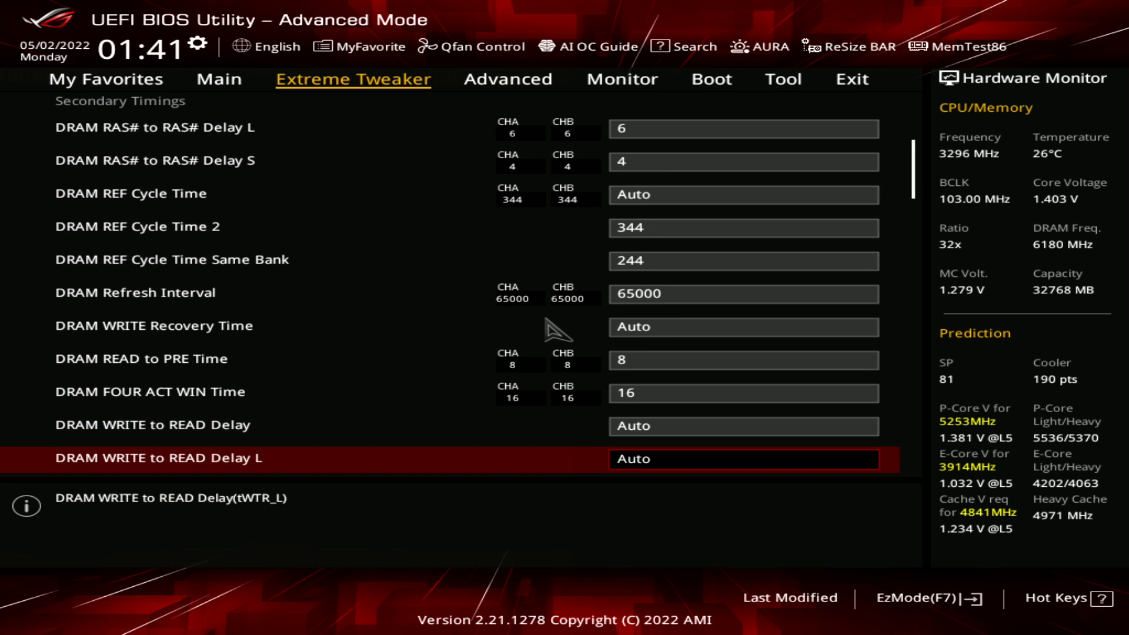
pyautogui.press('Down')
pyautogui.press('Up')
pyautogui.press('Up')
pyautogui.press('Up')
pyautogui.press('Up')
pyautogui.press('Up')
pyautogui.press('Up')
pyautogui.press('Up')
pyautogui.press('Up')
pyautogui.press('Up')
pyautogui.press('Up')
pyautogui.press('Up')
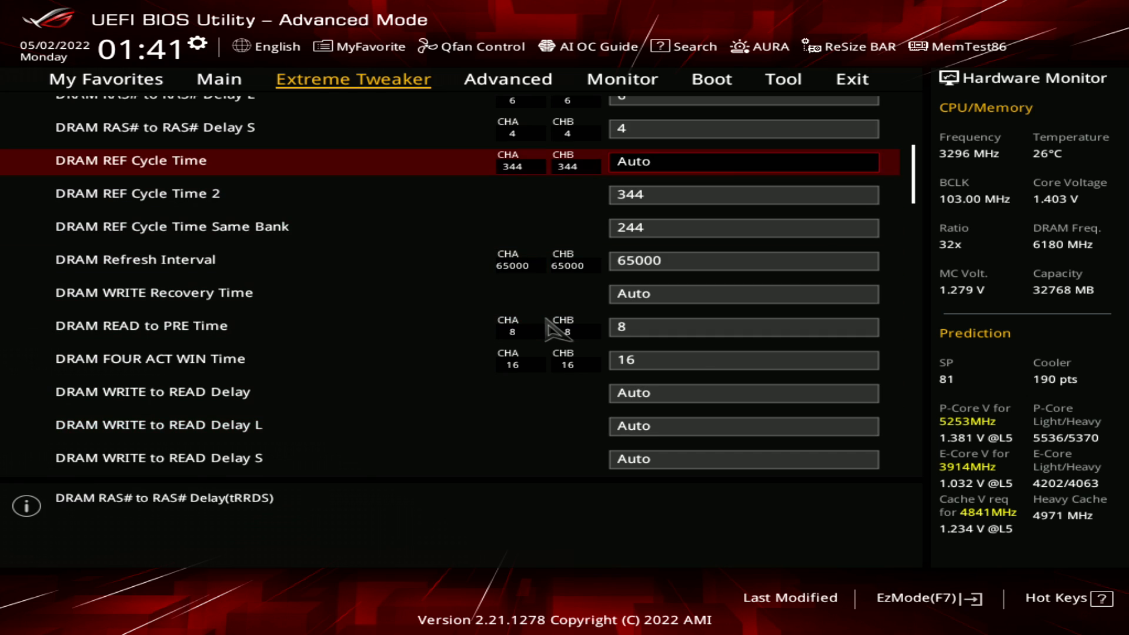
pyautogui.press('Down')
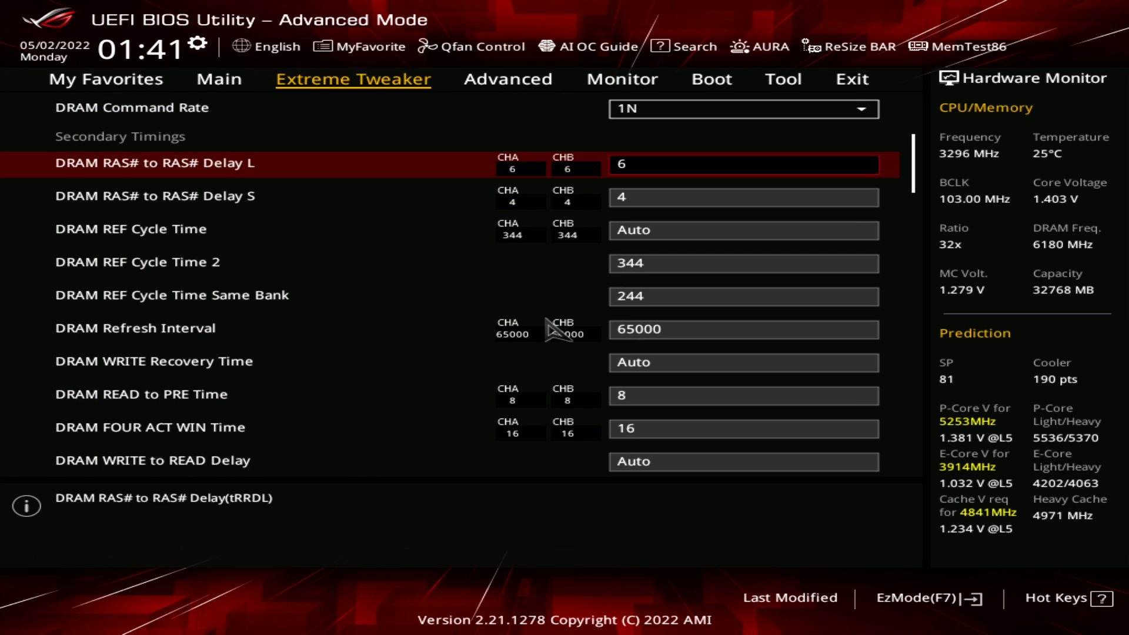
pyautogui.press('Down')
pyautogui.press('Down')
pyautogui.press('Down')
pyautogui.press('Down')
pyautogui.press('Down')
pyautogui.press('Down')
pyautogui.press('Down')
pyautogui.press('Down')
pyautogui.press('Down')
pyautogui.press('Down')
pyautogui.press('Down')
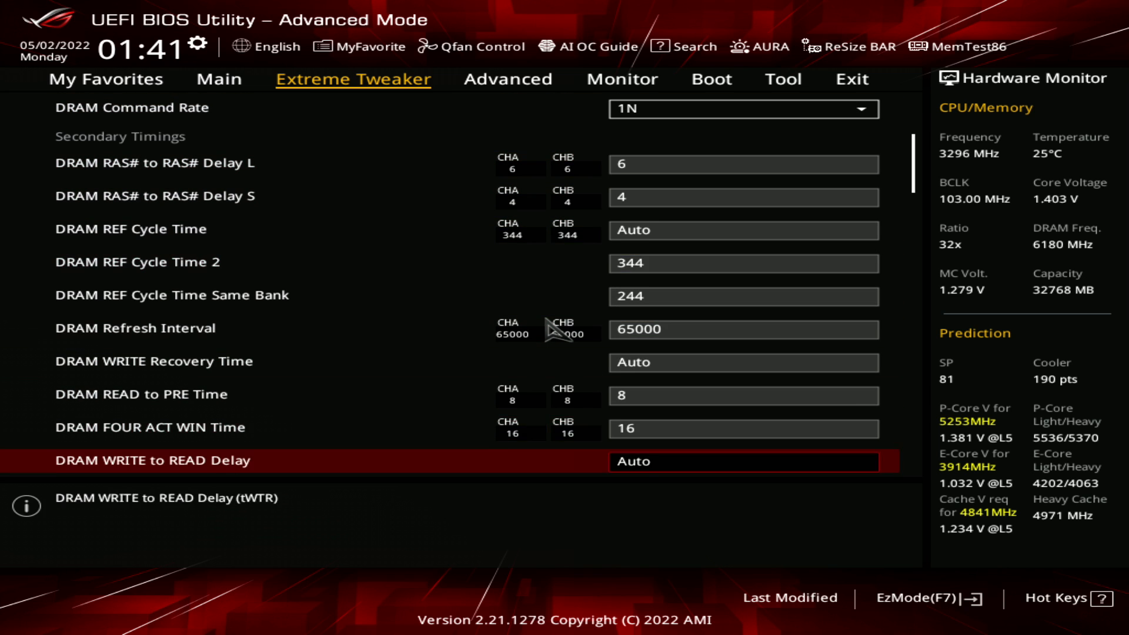
# Review the DRAM WRITE to READ Delay L and S, CKE Minimum Pulse Width and DRAM Write Latency settings
pyautogui.press('Down')
pyautogui.press('Down')
pyautogui.press('Down')
pyautogui.press('Up')
pyautogui.press('Up')
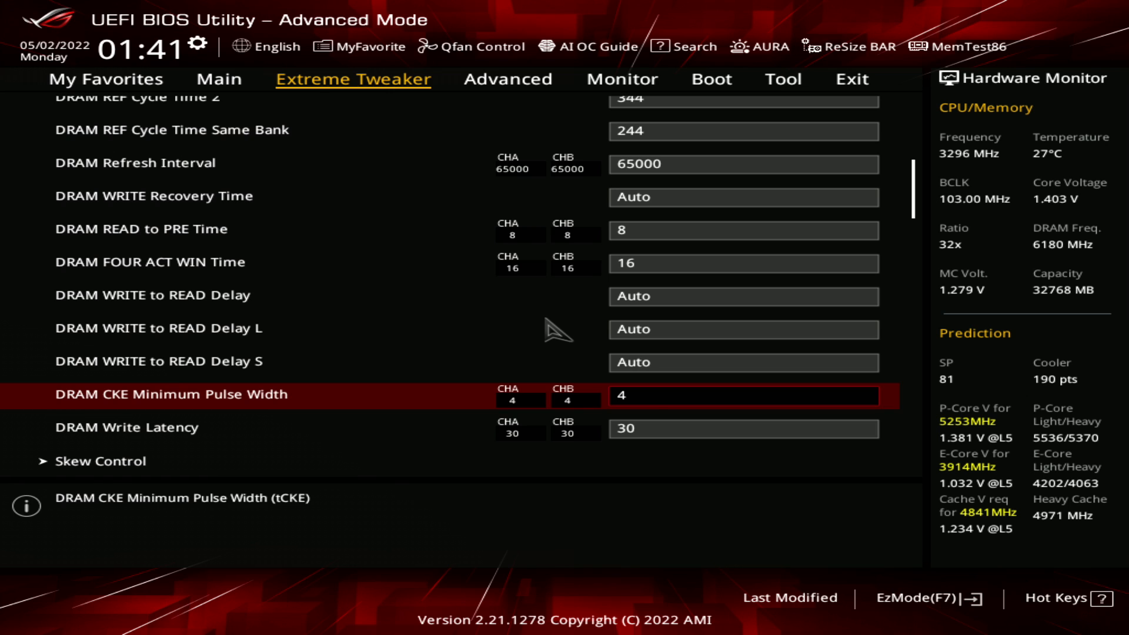
pyautogui.press('Down')
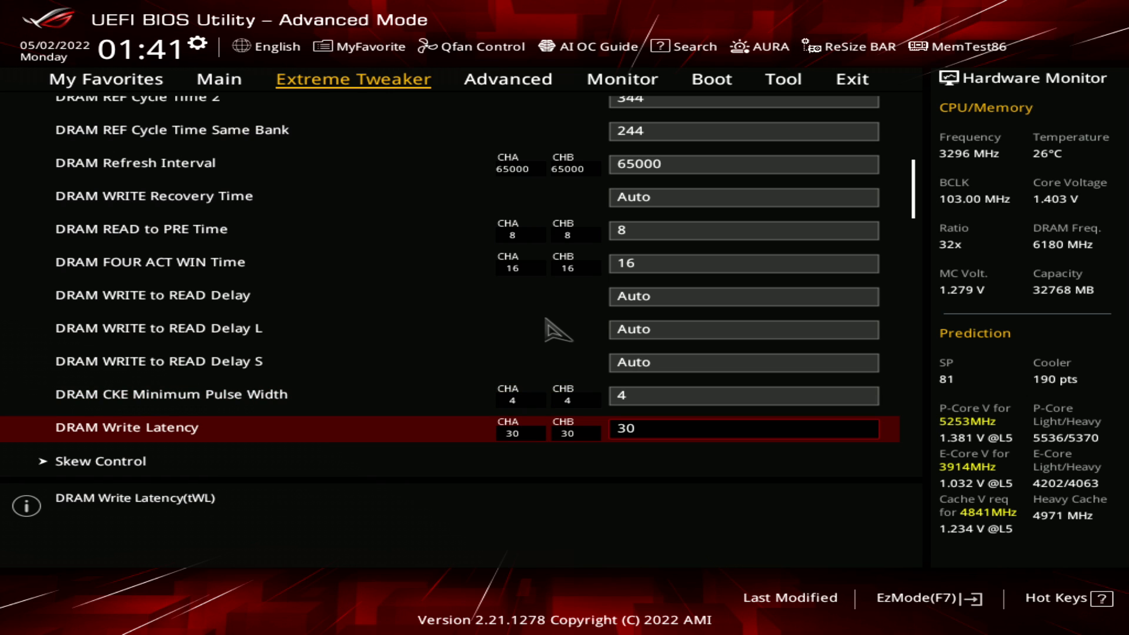
pyautogui.press('Down')
pyautogui.press('Down')
pyautogui.press('Down')
pyautogui.press('Down')
pyautogui.press('Down')
pyautogui.press('Down')
pyautogui.press('Down')
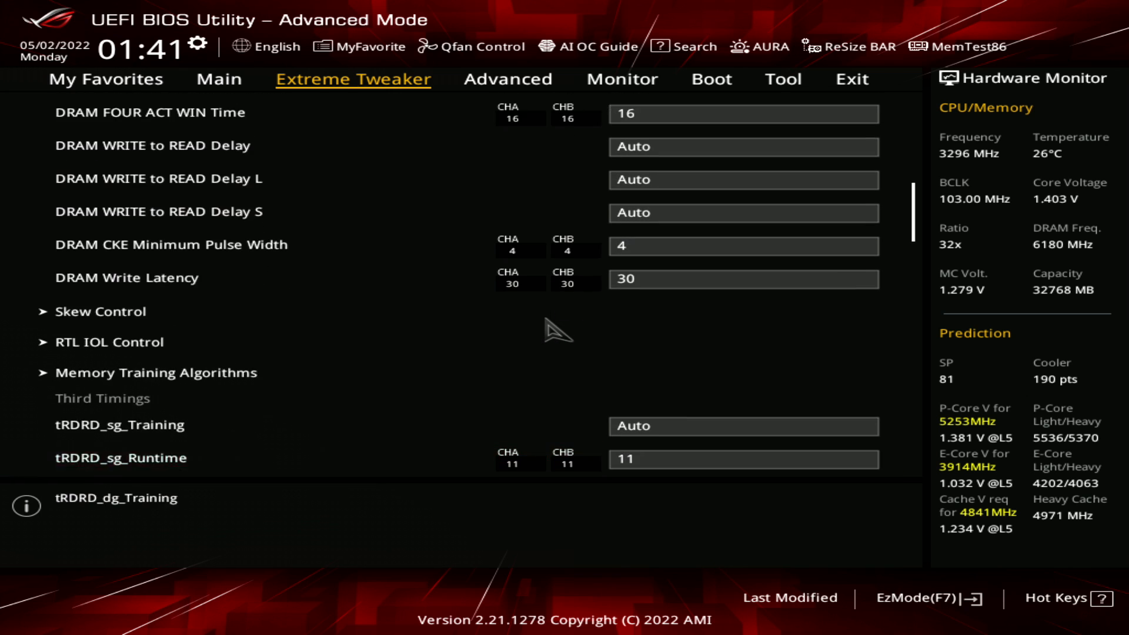
# Examine the tRDRD_sg_Training and tRDRD_sg_Runtime settings at the start of the Third Timings
pyautogui.press('Up')
pyautogui.press('Up')
pyautogui.press('Down')
pyautogui.press('Up')
pyautogui.press('Up')
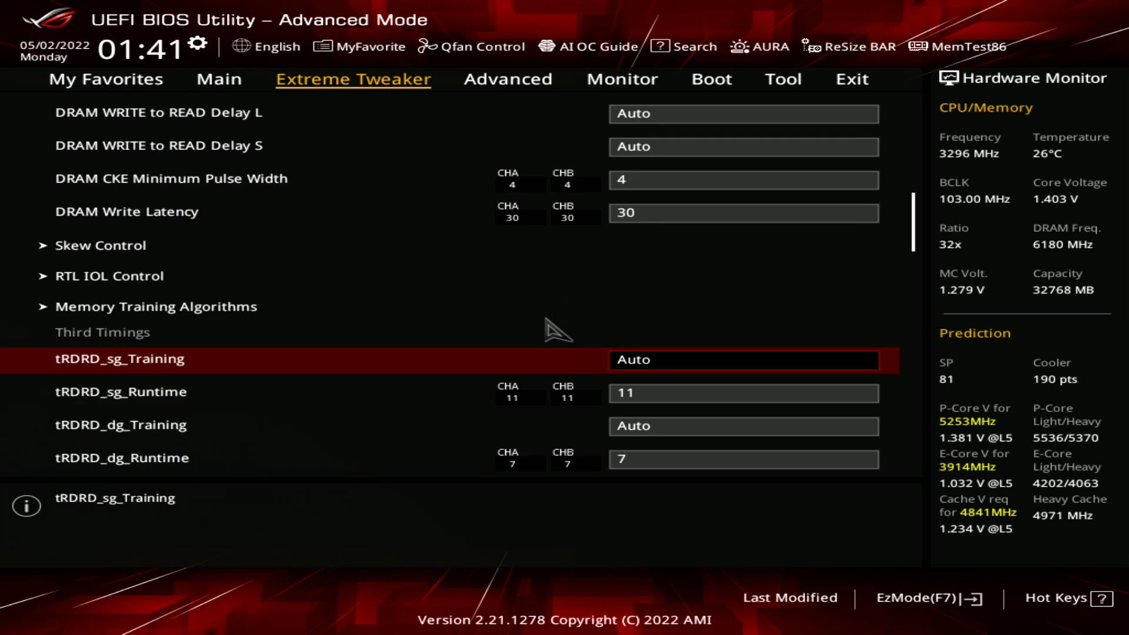
pyautogui.press('Down')
pyautogui.press('Down')
pyautogui.press('Down')
pyautogui.press('Down')
pyautogui.press('Up')
pyautogui.press('Up')
pyautogui.press('Up')
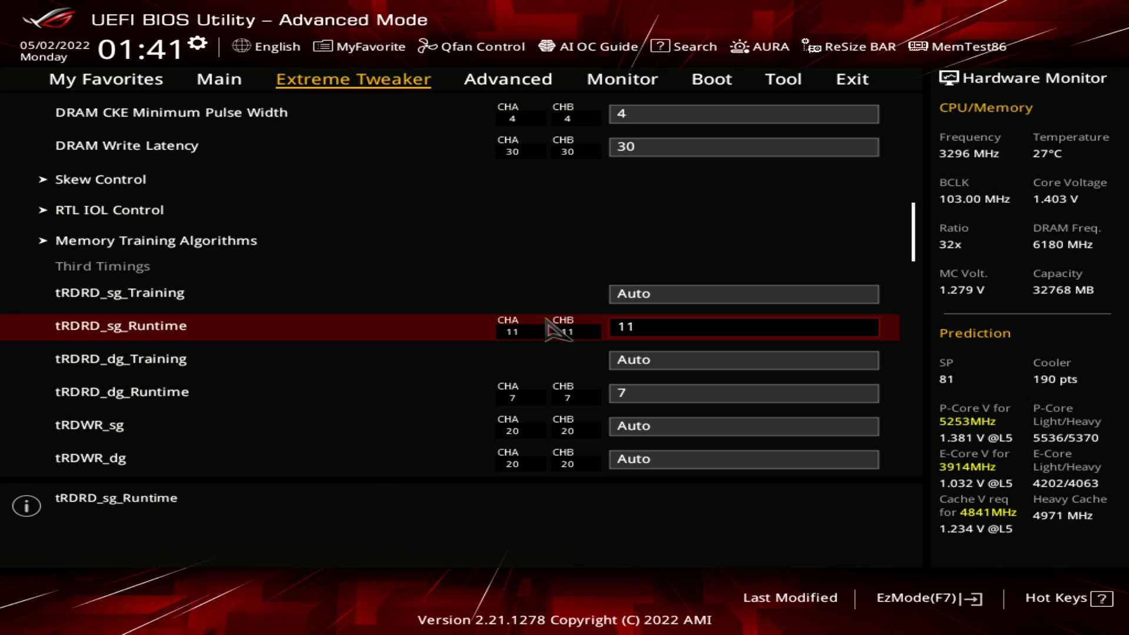
# Compare the tRDRD_sg_Runtime setting with tRDRD_dg_Training and tRDRD_dg_Runtime
pyautogui.press('Down')
pyautogui.press('Down')
pyautogui.press('Up')
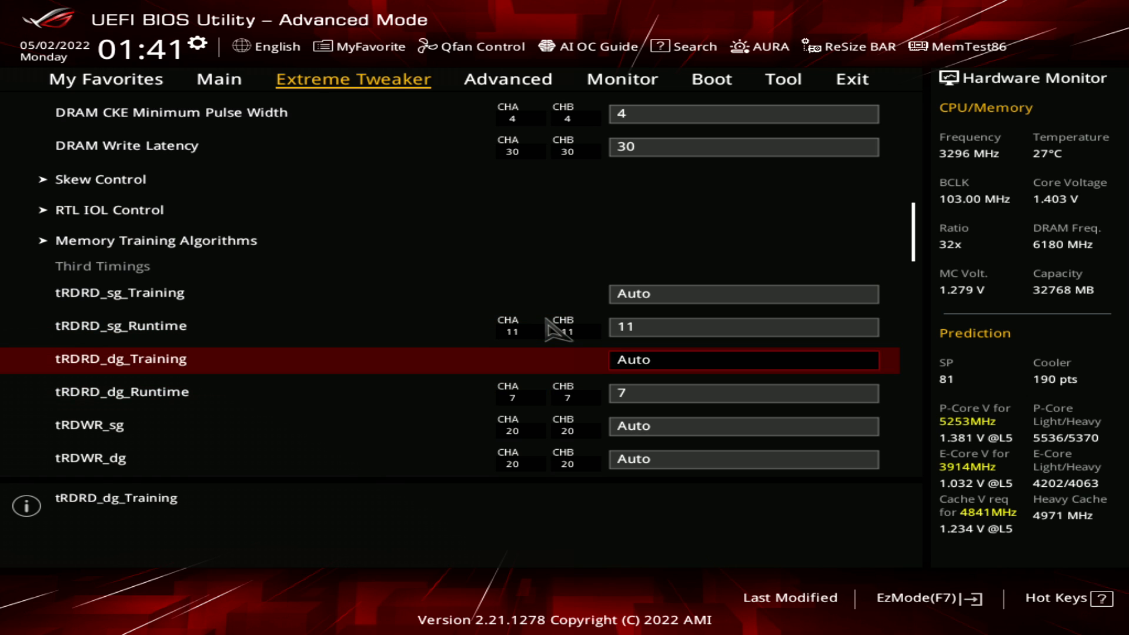
pyautogui.press('Up')
pyautogui.press('Down')
pyautogui.press('Down')
pyautogui.press('Down')
pyautogui.press('Up')
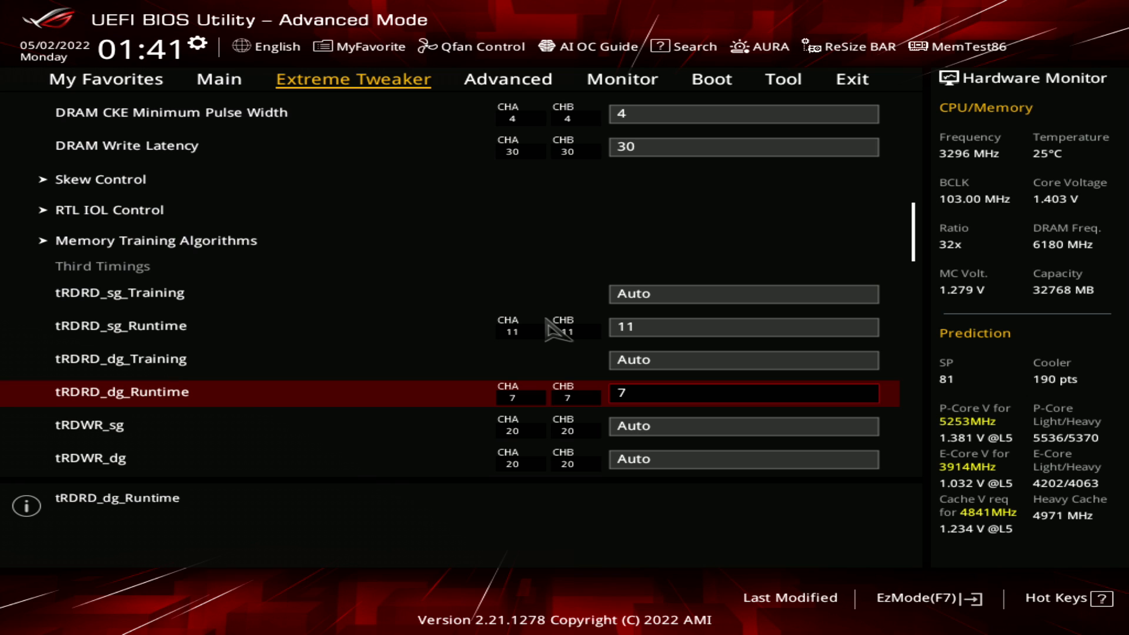
pyautogui.press('Up')
pyautogui.press('Up')
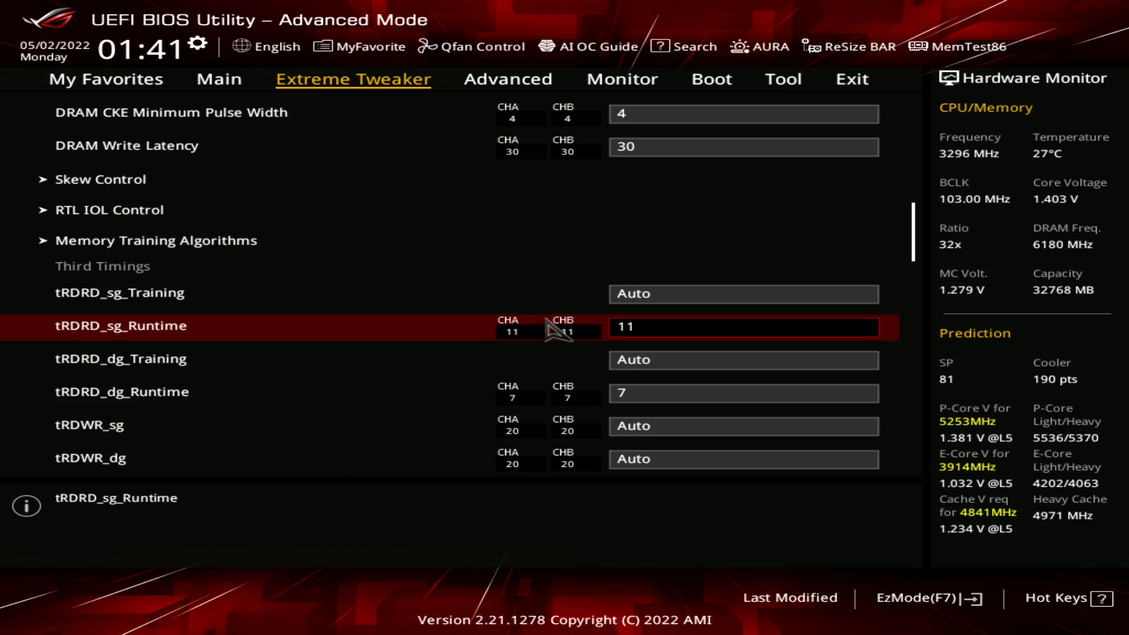
pyautogui.press('Down')
pyautogui.press('Down')
pyautogui.press('Down')
pyautogui.press('Up')
pyautogui.press('Up')
pyautogui.press('Up')
pyautogui.press('Down')
pyautogui.press('Up')
pyautogui.press('Down')
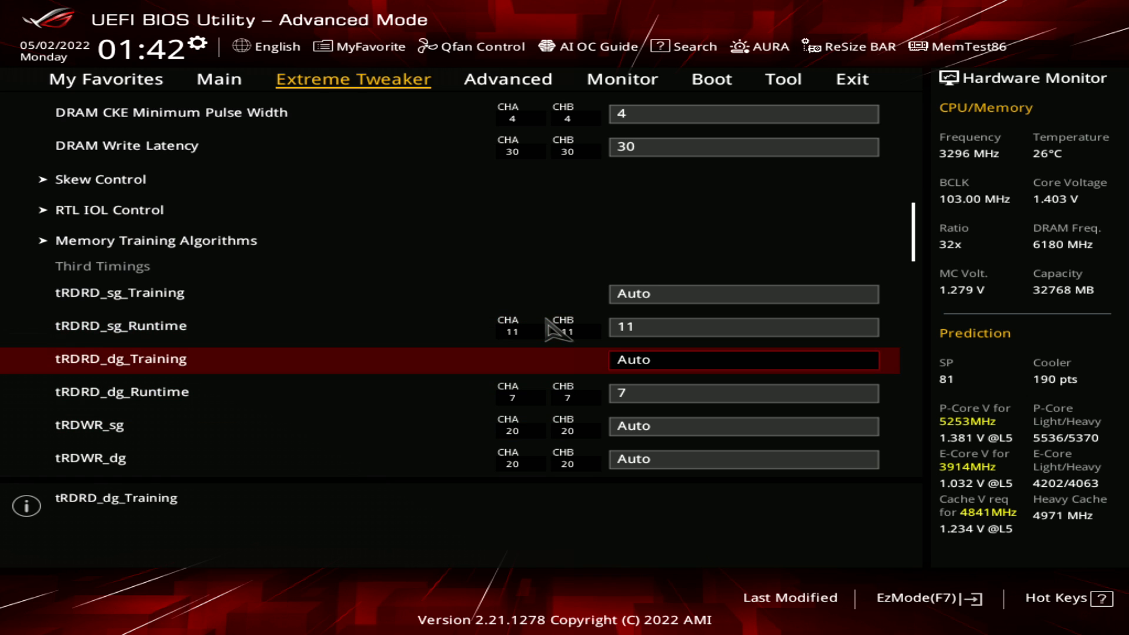
pyautogui.press('Down')
pyautogui.press('Down')
pyautogui.press('Up')
pyautogui.press('Up')
pyautogui.press('Up')
pyautogui.press('Down')
pyautogui.press('Down')
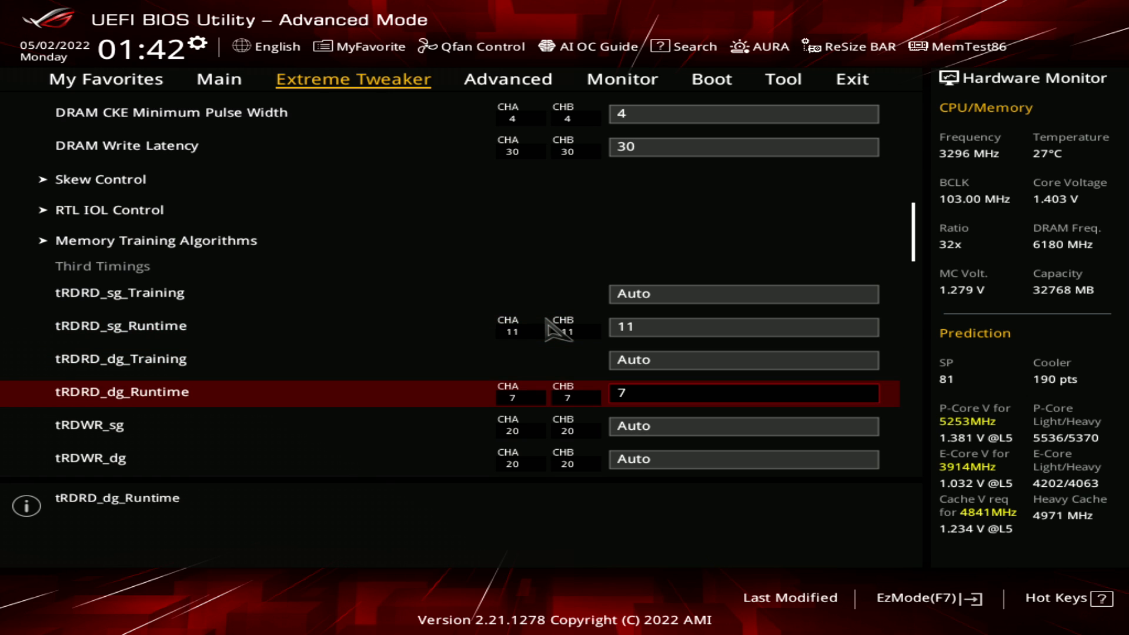
pyautogui.press('Down')
pyautogui.press('Down')
pyautogui.press('Up')
pyautogui.press('Up')
pyautogui.press('Up')
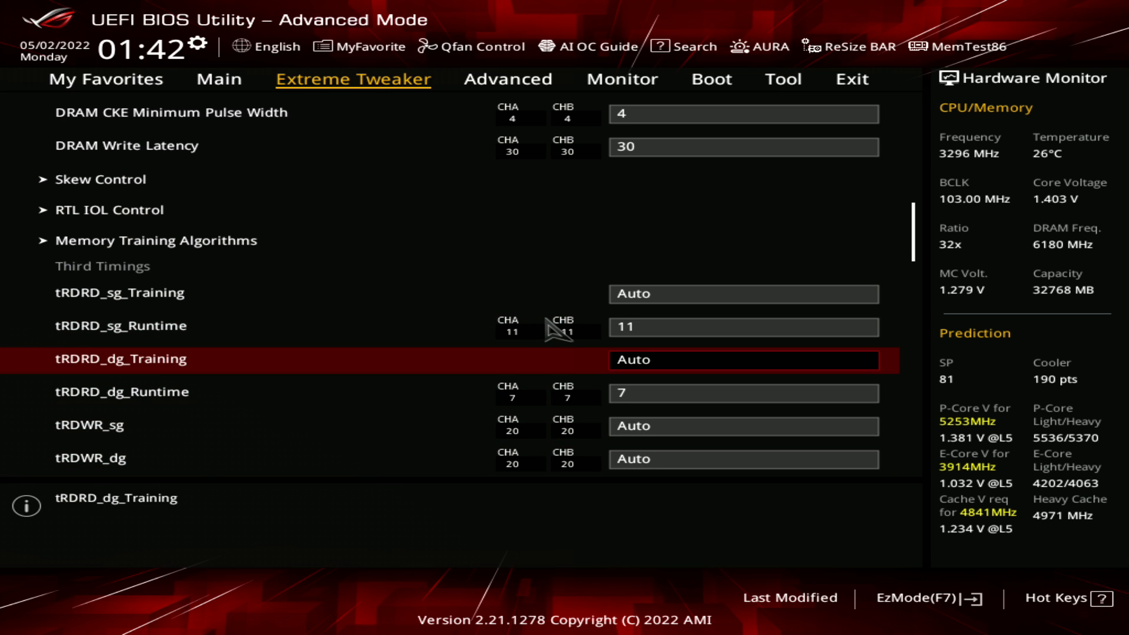
pyautogui.press('Up')
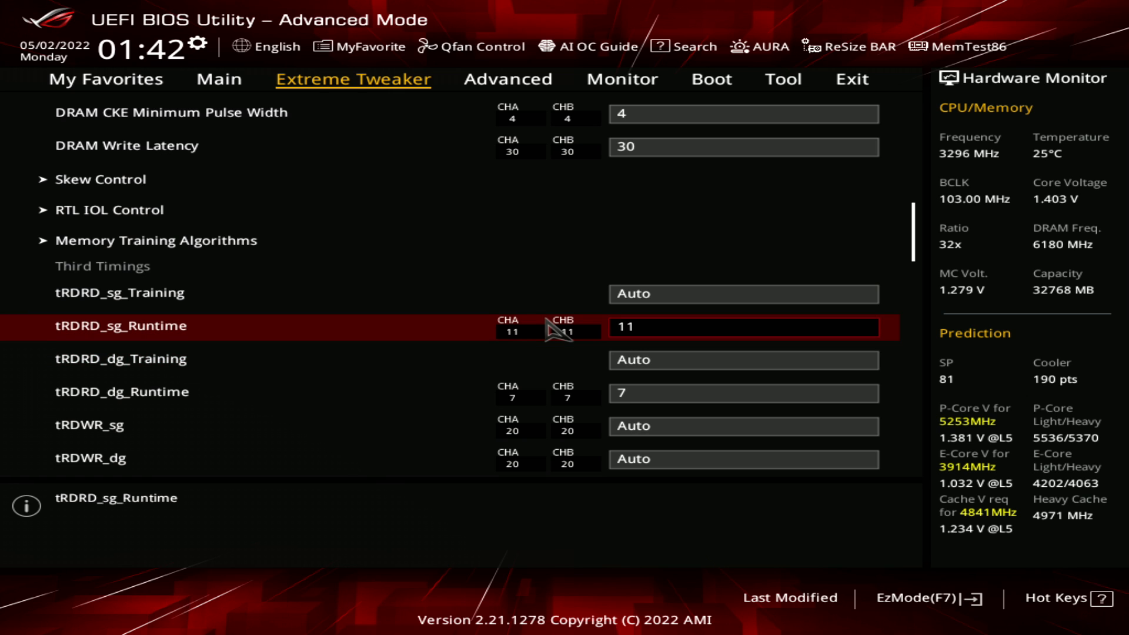
# Review the tRDRD Runtime settings again together with the tRDWR and tWRWR timings that follow them
pyautogui.press('Down')
pyautogui.press('Down')
pyautogui.press('Down')
pyautogui.press('Up')
pyautogui.press('Up')
pyautogui.press('Up')
pyautogui.press('Down')
pyautogui.press('Down')
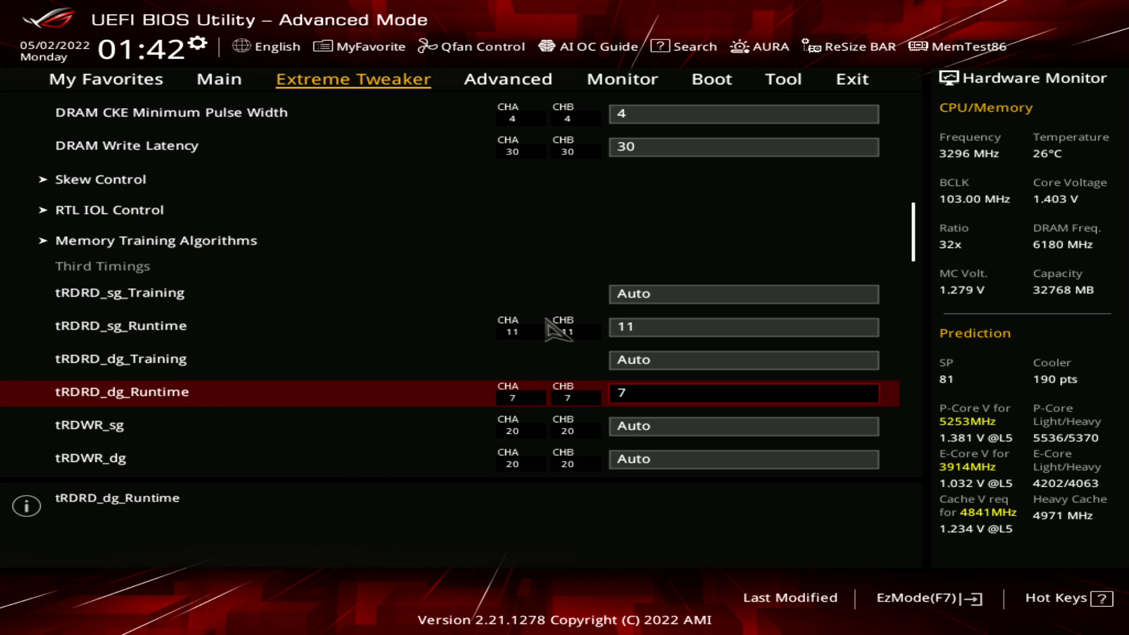
pyautogui.press('Down')
pyautogui.press('Down')
pyautogui.press('Down')
pyautogui.press('Down')
pyautogui.press('Down')
pyautogui.press('Up')
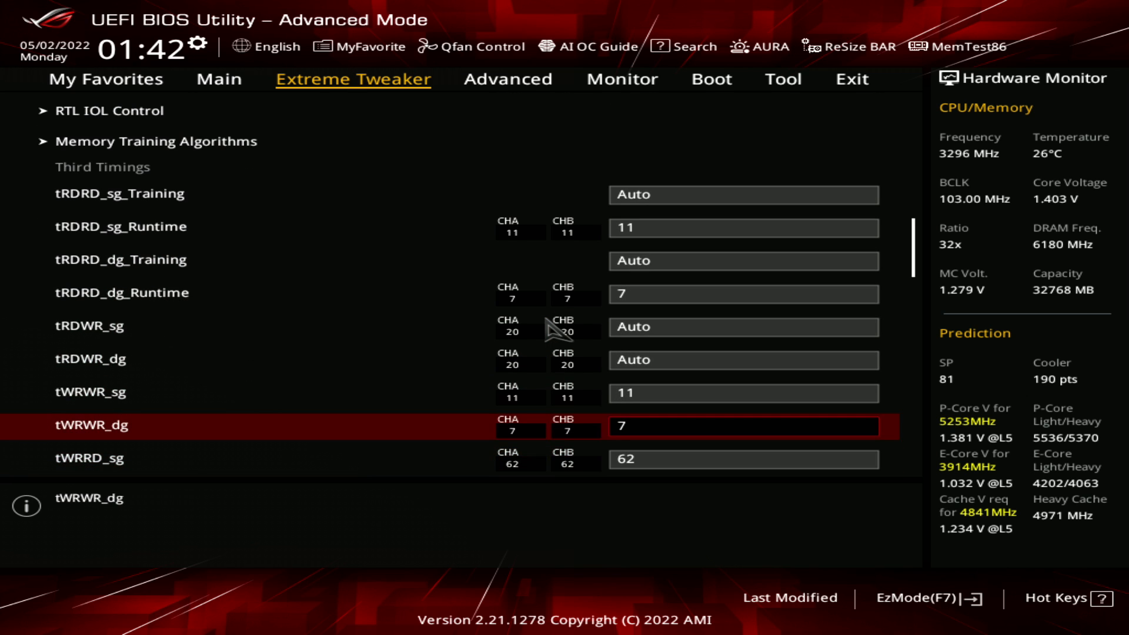
# Try 12 for tRDRD_sg_Runtime and 8 for tRDRD_dg_Runtime
pyautogui.press('Up')
pyautogui.press('Up')
pyautogui.press('Up')
pyautogui.press('Up')
pyautogui.press('Up')
pyautogui.press('Up')
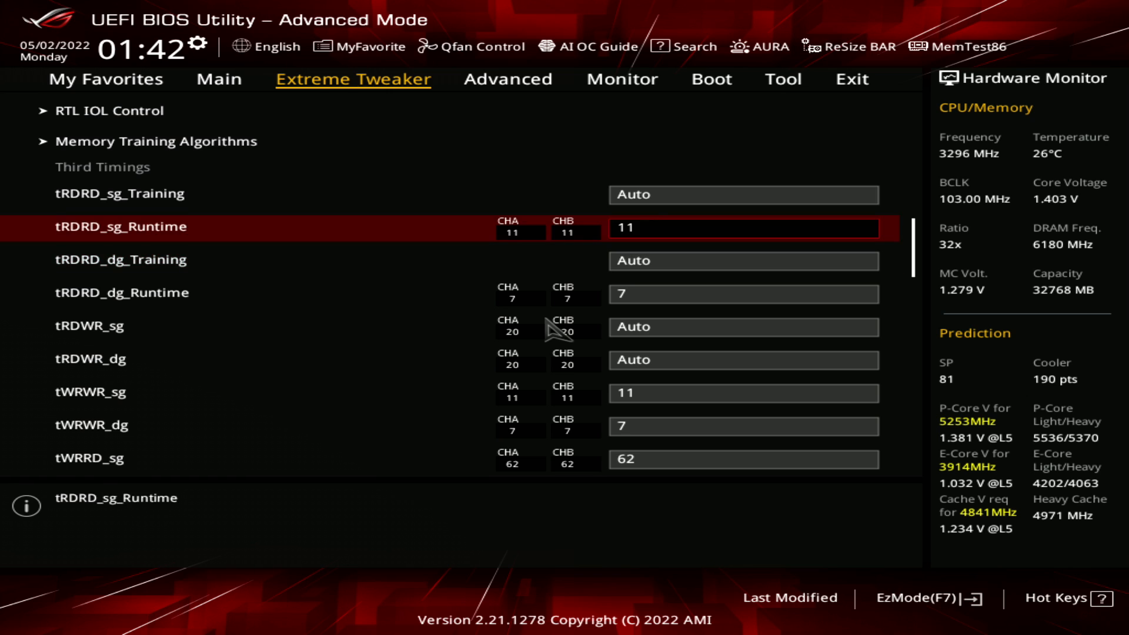
pyautogui.press('+')
pyautogui.press('Down')
pyautogui.press('Down')
pyautogui.press('+')
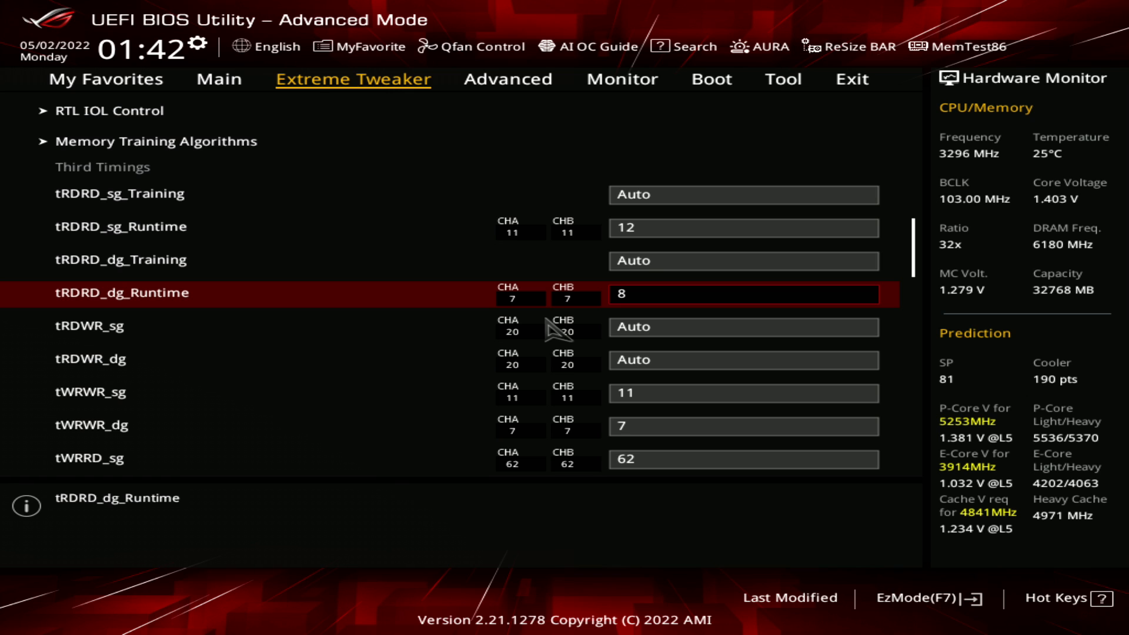
# Lower tRDRD_dg_Runtime back to 7 and tRDRD_sg_Runtime back to 11
pyautogui.press('-')
pyautogui.press('Up')
pyautogui.press('Up')
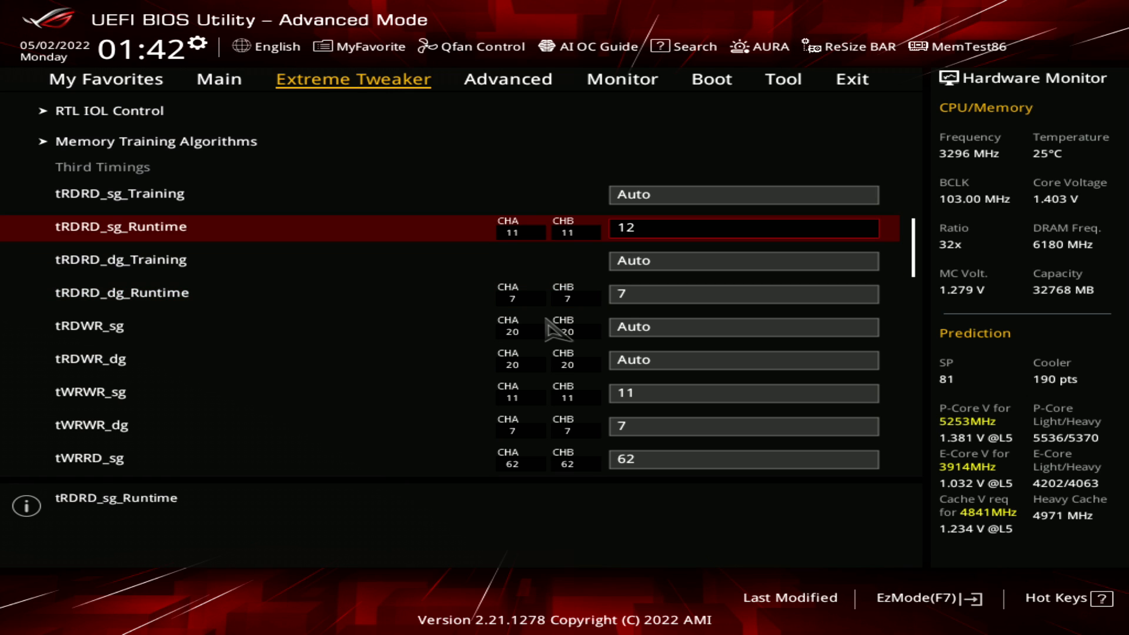
pyautogui.press('-')
pyautogui.press('Down')
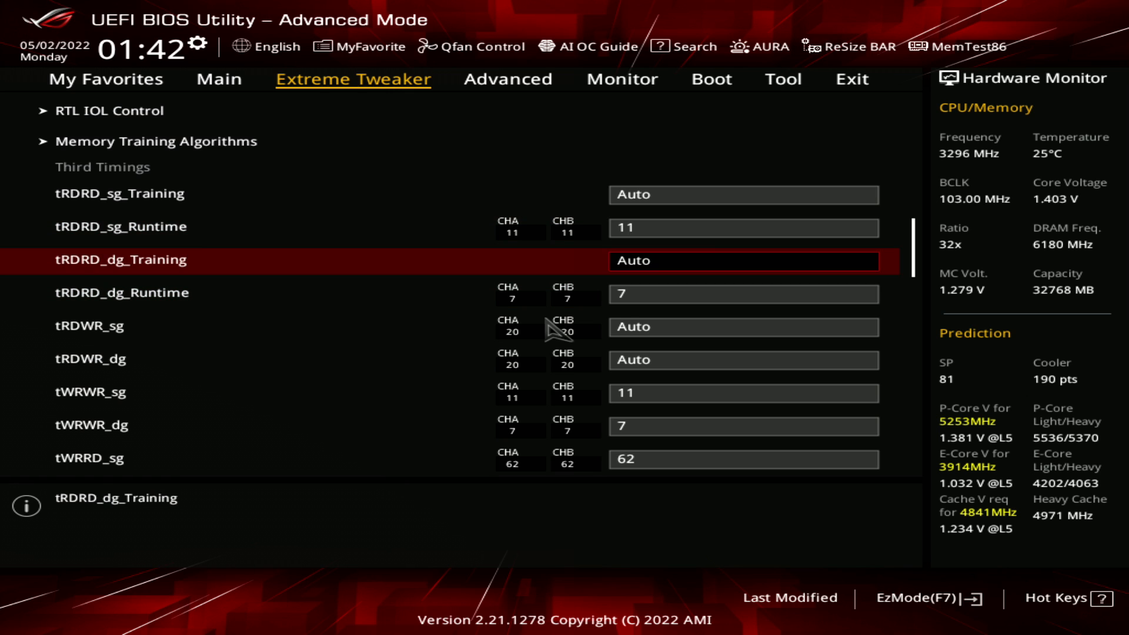
pyautogui.press('Up')
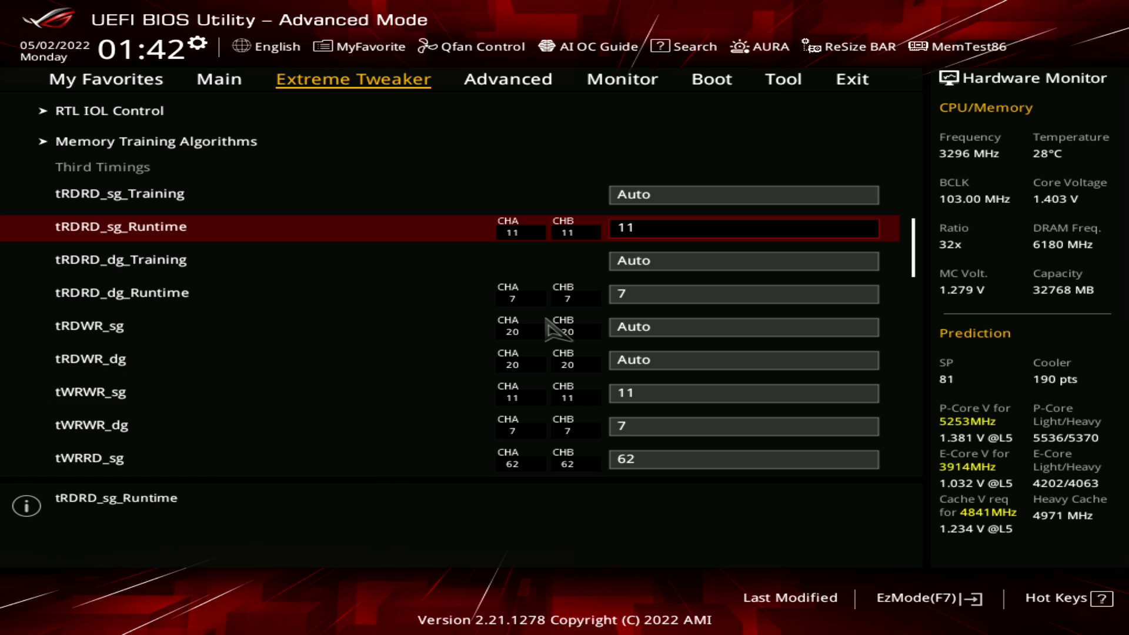
# Review the tRDRD timings alongside the tRDWR_sg and tRDWR_dg settings
pyautogui.press('Down')
pyautogui.press('Down')
pyautogui.press('Down')
pyautogui.press('Down')
pyautogui.press('Down')
pyautogui.press('Down')
pyautogui.press('Up')
pyautogui.press('Up')
pyautogui.press('Up')
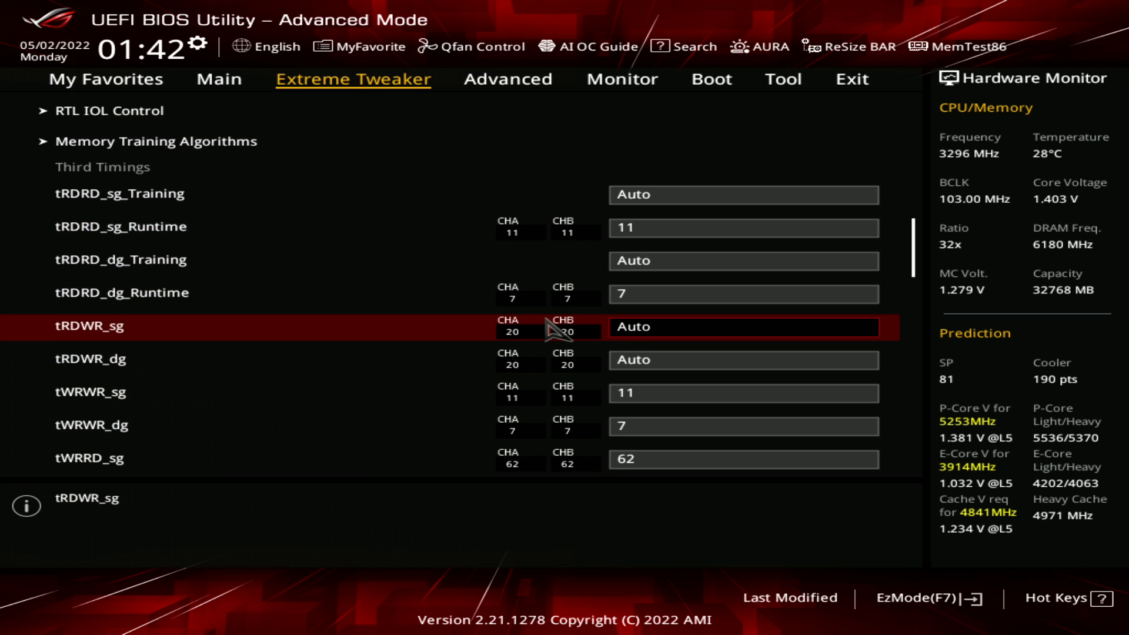
pyautogui.press('Down')
pyautogui.press('Up')
pyautogui.press('Down')
pyautogui.press('Up')
# Compare the tWRWR_sg and tWRWR_dg settings in the Third Timings
pyautogui.press('Down')
pyautogui.press('Down')
pyautogui.press('Down')
pyautogui.press('Down')
pyautogui.press('Up')
pyautogui.press('Up')
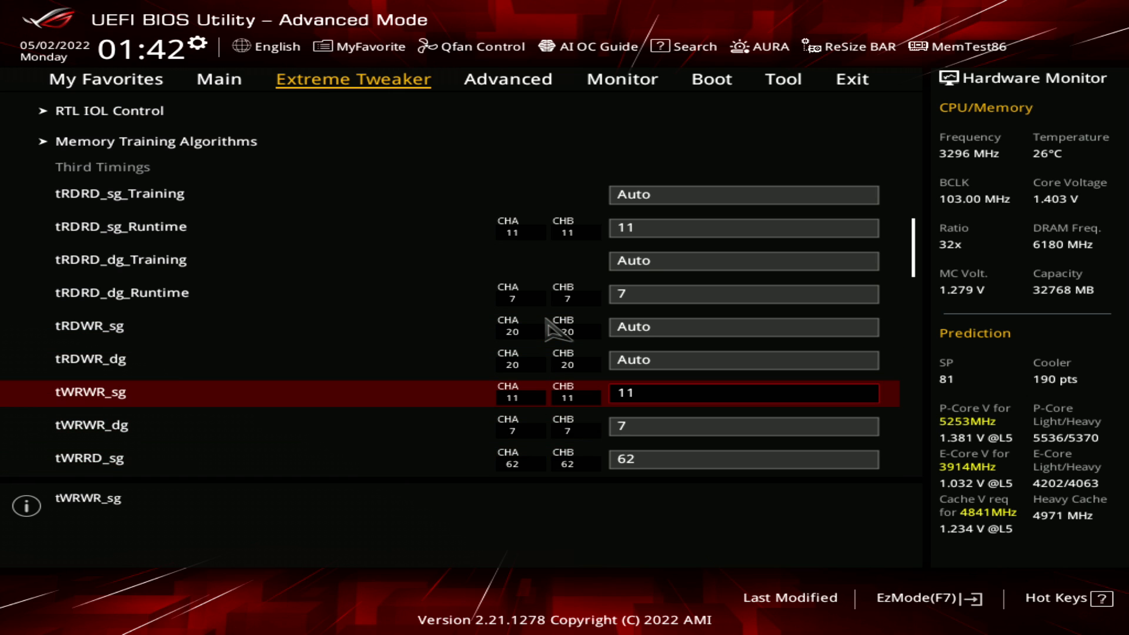
pyautogui.press('Down')
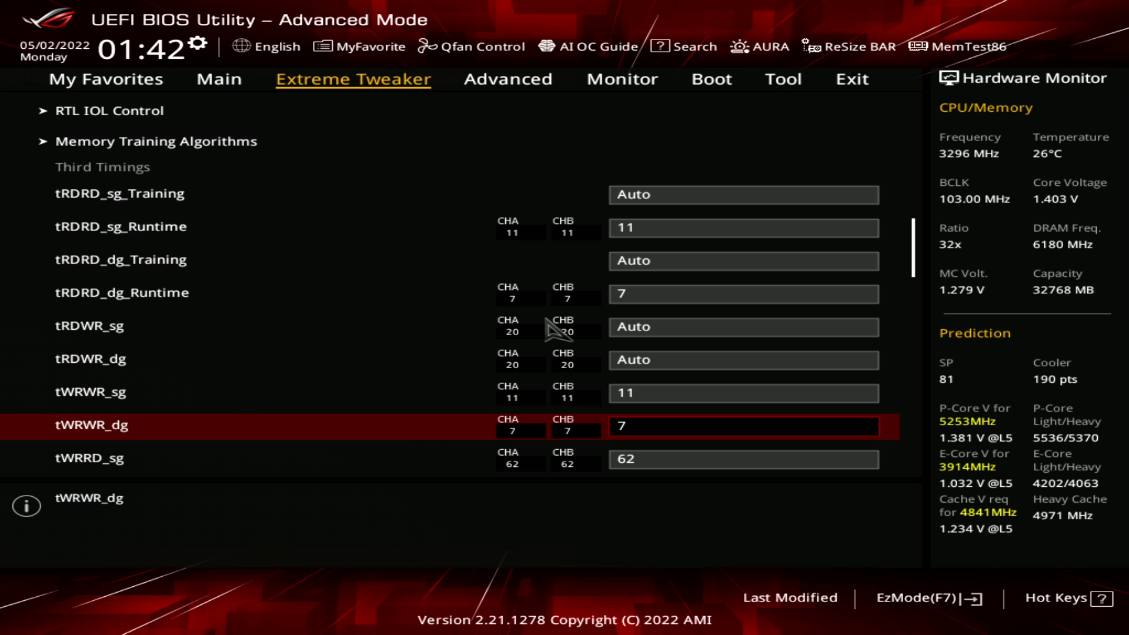
pyautogui.press('Up')
pyautogui.press('Down')
pyautogui.press('Up')
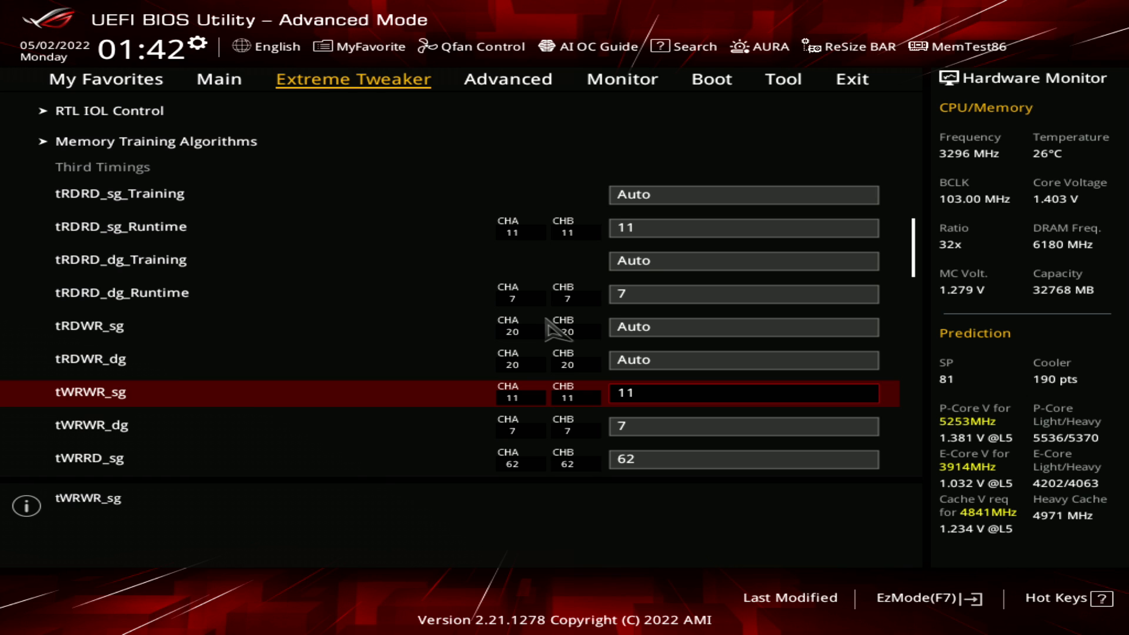
pyautogui.press('Down')
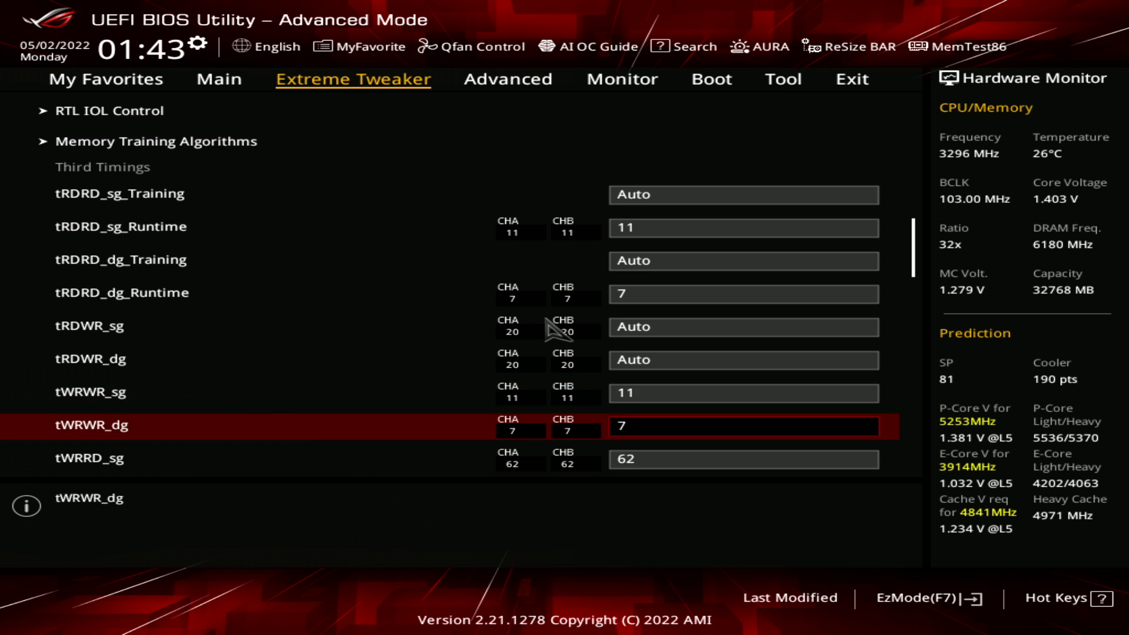
# Compare the tWRRD_sg and tWRRD_dg settings in the Third Timings
pyautogui.press('Down')
pyautogui.press('Down')
pyautogui.press('Down')
pyautogui.press('Up')
pyautogui.press('Up')
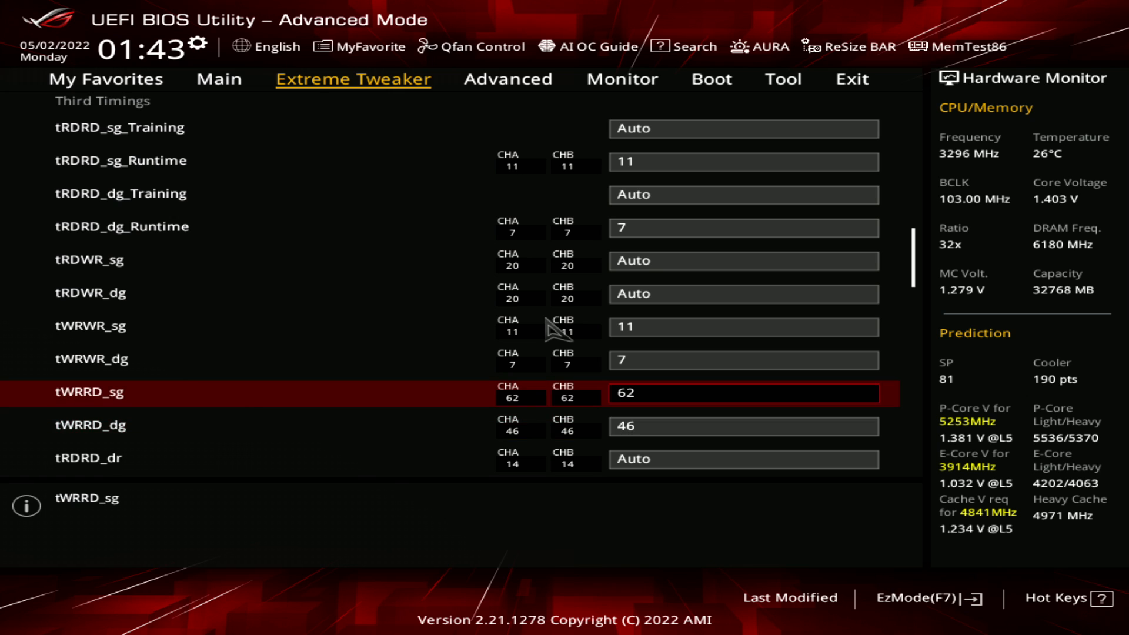
pyautogui.press('Down')
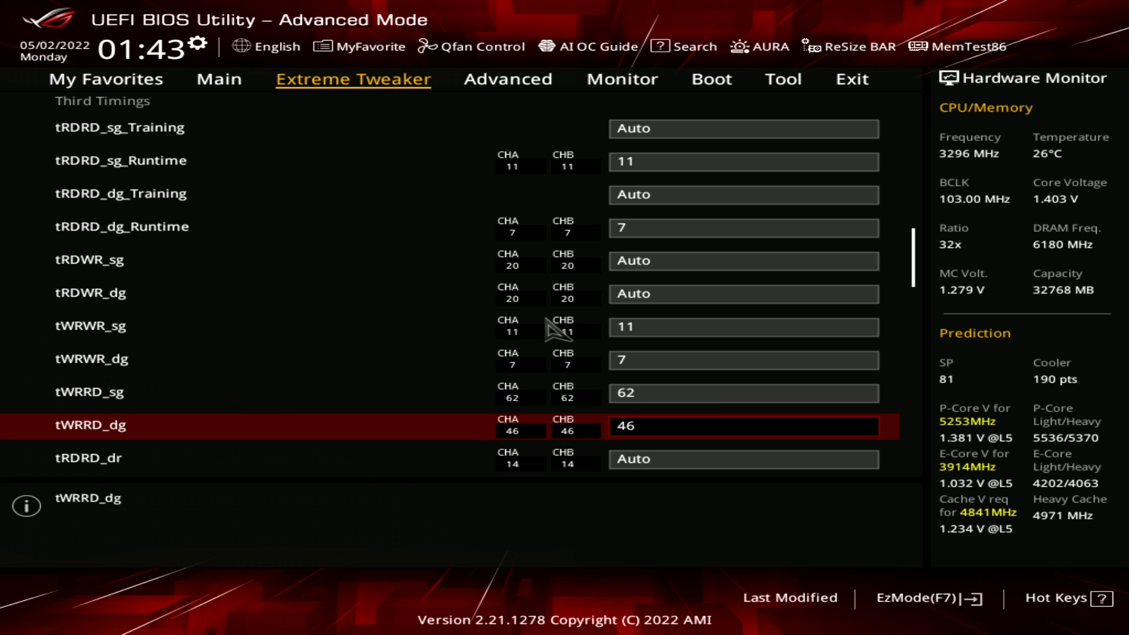
pyautogui.press('Down')
pyautogui.press('Up')
pyautogui.press('Up')
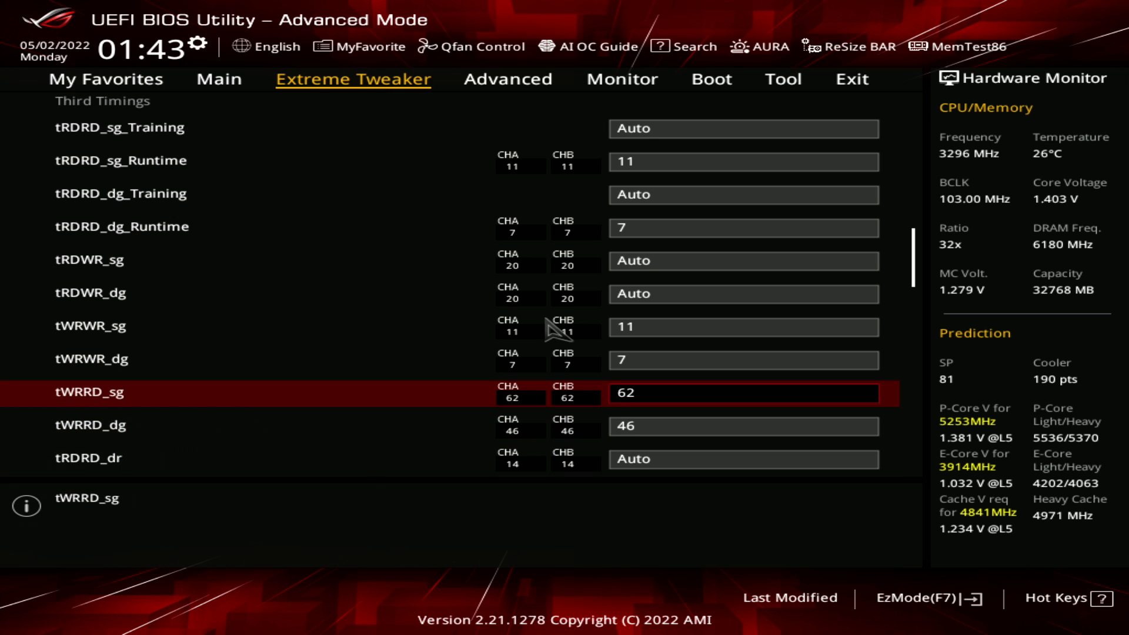
pyautogui.press('Down')
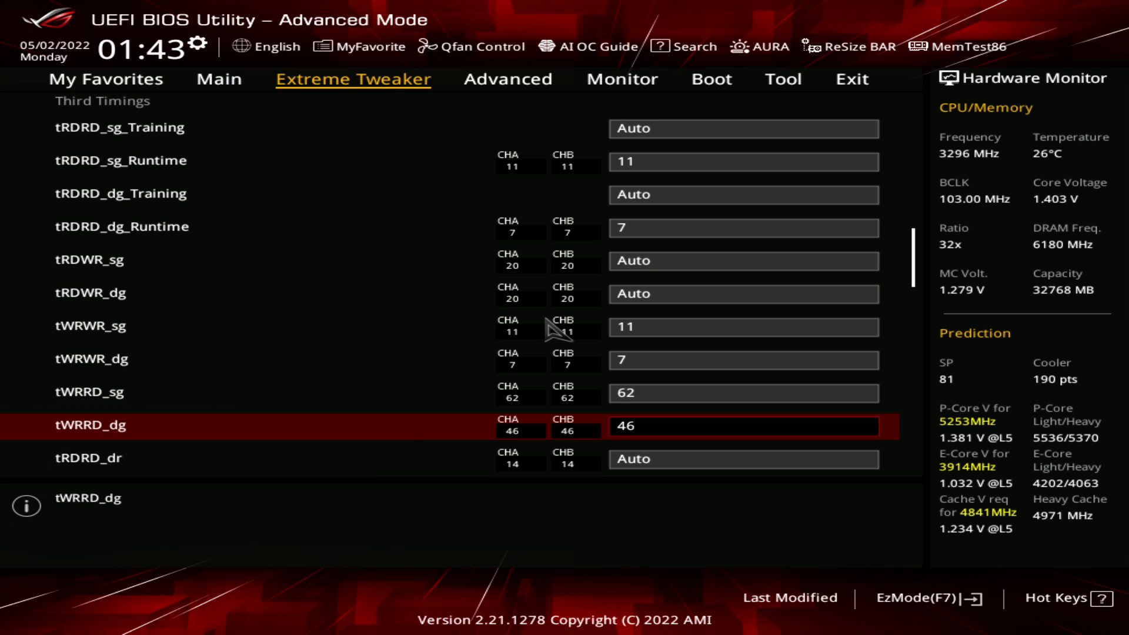
pyautogui.press('Up')
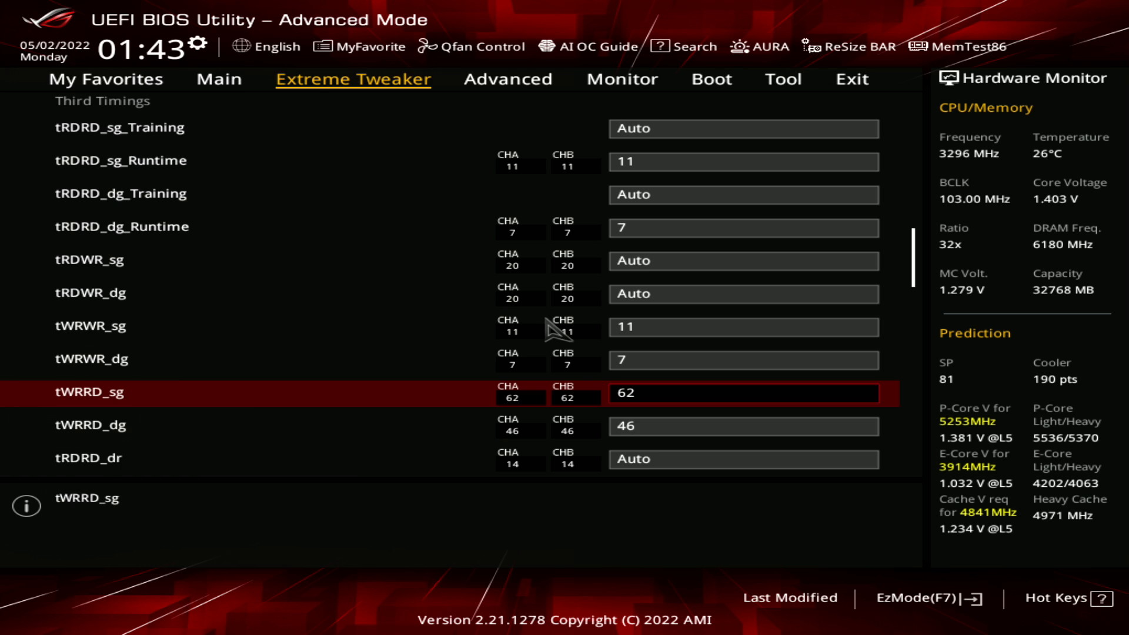
# Raise DRAM RAS# to CAS# Delay and DRAM RAS# PRE Time to 39 in the Primary Timings
pyautogui.press('Right')
pyautogui.press('Left')
pyautogui.press('Down')
pyautogui.press('Up')
pyautogui.press('pageup')
pyautogui.press('pageup')
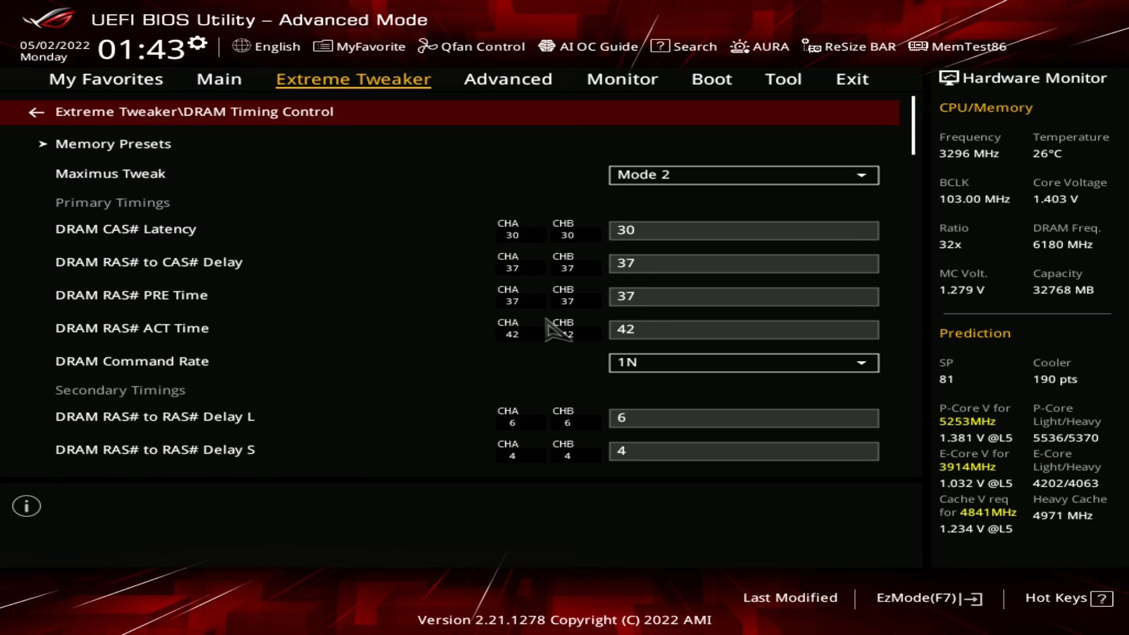
pyautogui.press('Down')
pyautogui.press('Down')
pyautogui.press('Down')
pyautogui.press('Down')
pyautogui.press('+')
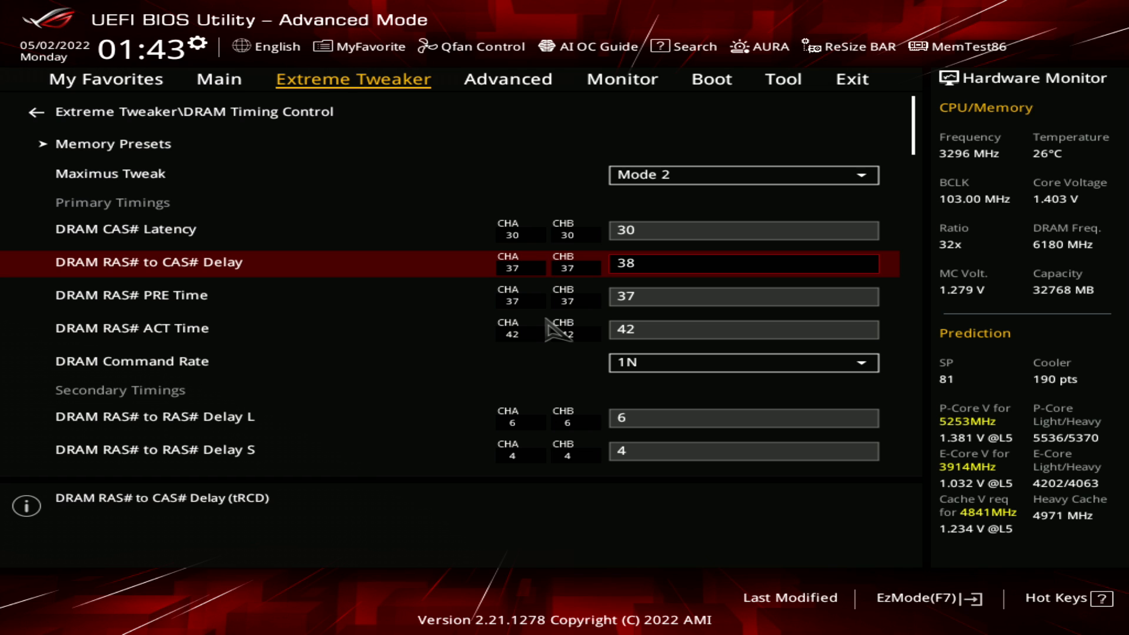
pyautogui.press('+')
pyautogui.press('Down')
pyautogui.press('+')
pyautogui.press('+')
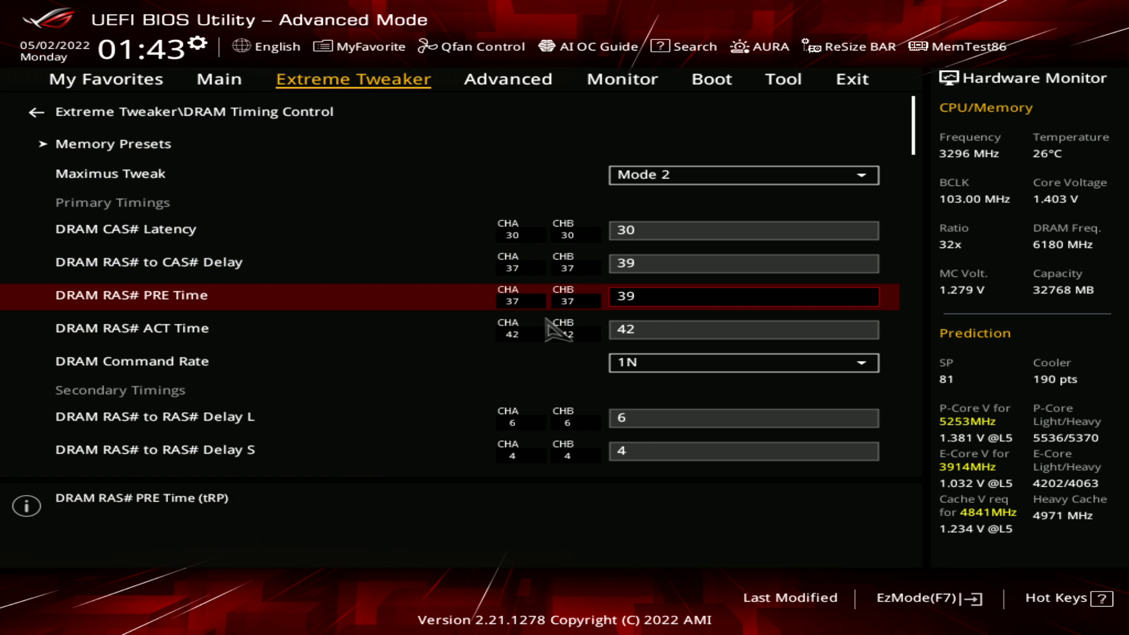
# Return to the Third Timings and recheck the tWRRD_sg and tWRRD_dg settings
pyautogui.press('End')
pyautogui.press('Up')
pyautogui.press('Up')
pyautogui.press('Up')
pyautogui.press('Up')
pyautogui.press('Up')
pyautogui.press('Up')
pyautogui.press('Up')
pyautogui.press('Up')
pyautogui.press('Up')
pyautogui.press('Up')
pyautogui.press('Up')
pyautogui.press('Up')
pyautogui.press('Up')
pyautogui.press('Up')
pyautogui.press('Up')
pyautogui.press('Up')
pyautogui.press('Up')
pyautogui.press('Up')
pyautogui.press('Up')
pyautogui.press('Up')
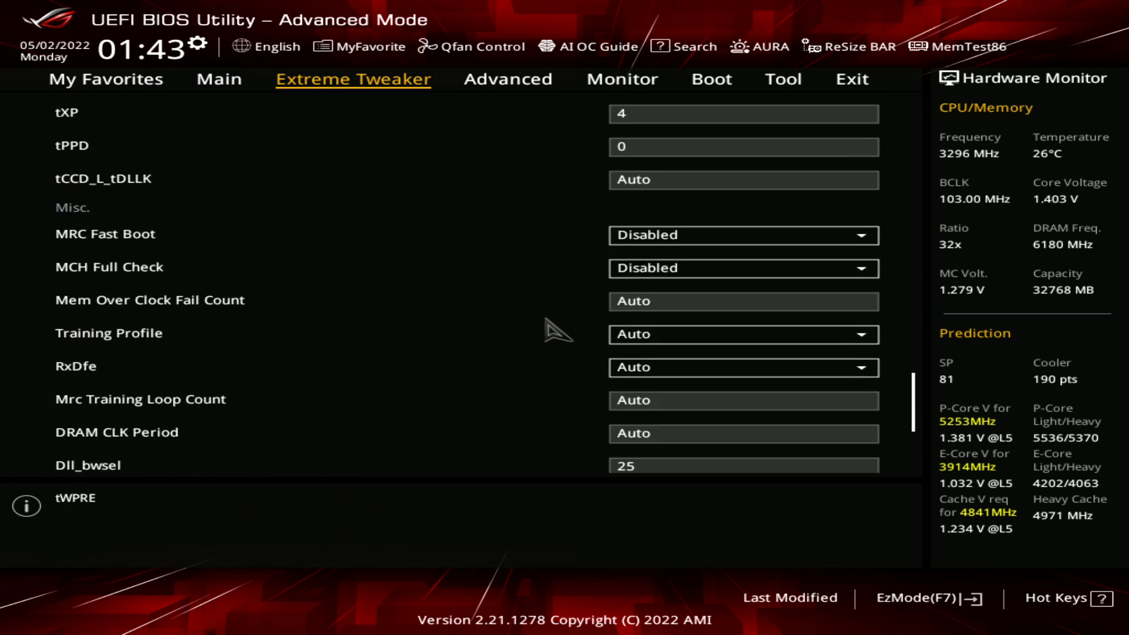
pyautogui.press('Up')
pyautogui.press('Up')
pyautogui.press('Up')
pyautogui.press('Up')
pyautogui.press('Up')
pyautogui.press('Down')
pyautogui.press('Down')
pyautogui.press('Down')
pyautogui.press('Up')
pyautogui.press('Up')
pyautogui.press('Up')
pyautogui.press('Up')
pyautogui.press('Up')
pyautogui.press('Up')
pyautogui.press('Up')
pyautogui.press('Up')
pyautogui.press('Up')
pyautogui.press('Up')
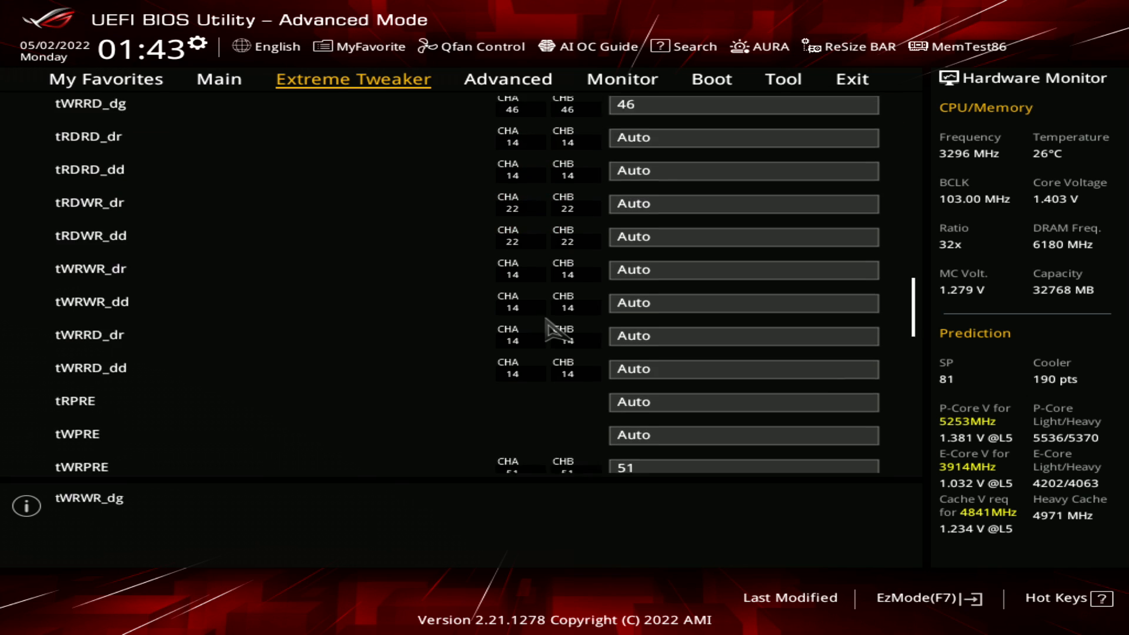
pyautogui.press('Down')
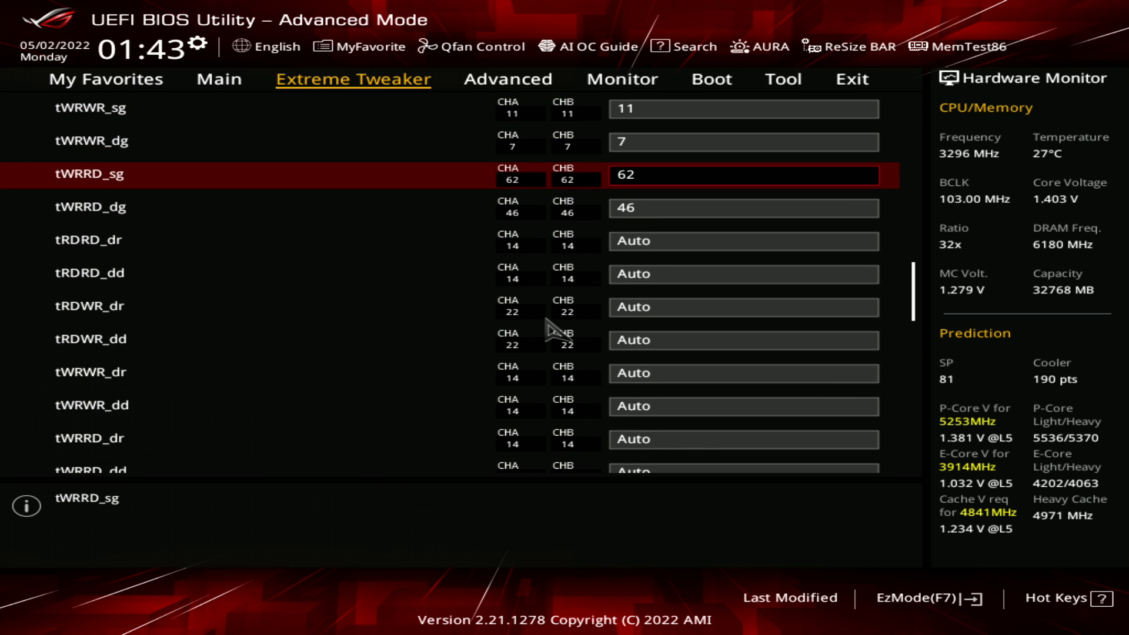
pyautogui.press('Down')
pyautogui.press('Up')
# Lower DRAM RAS# to CAS# Delay and DRAM RAS# PRE Time back to 37
pyautogui.press('Home')
pyautogui.press('Down')
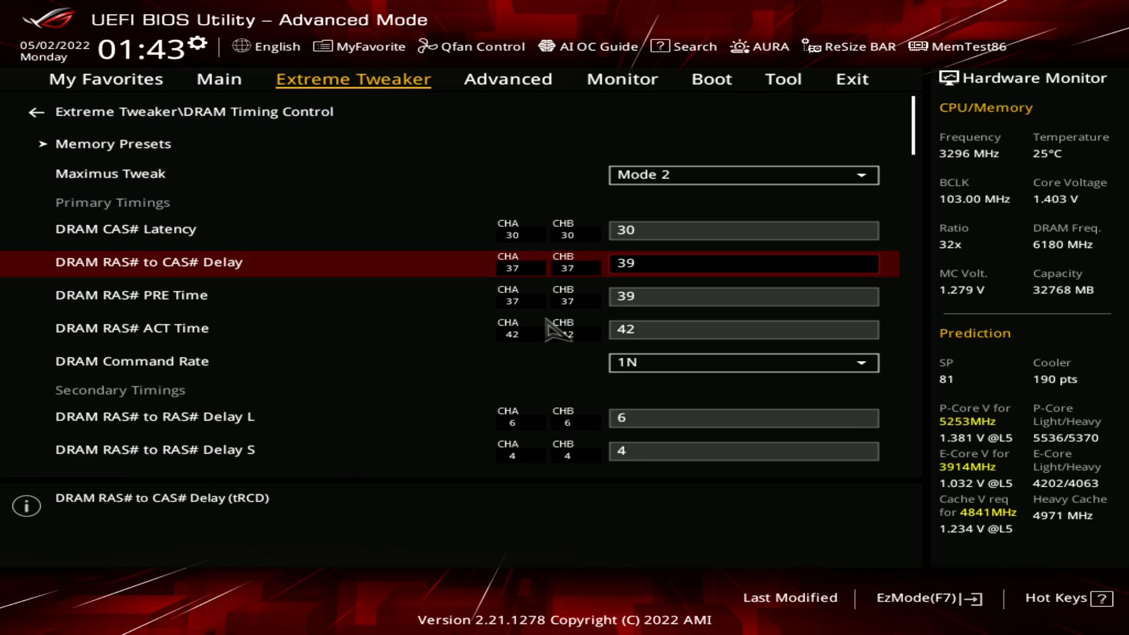
pyautogui.press('-')
pyautogui.press('-')
pyautogui.press('Down')
pyautogui.press('-')
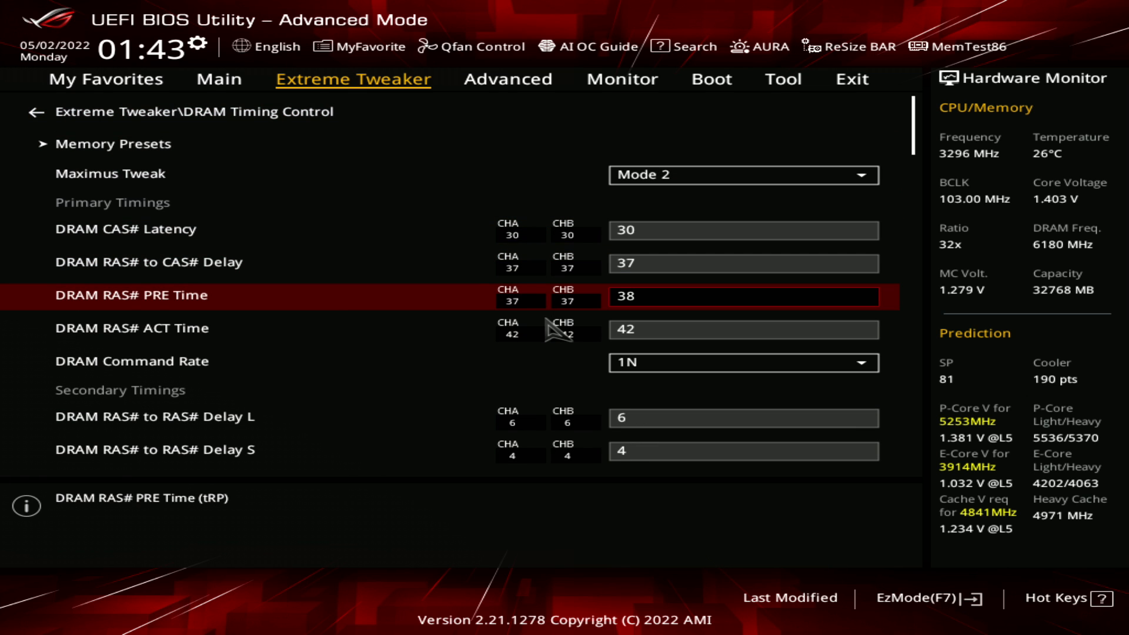
pyautogui.press('-')
pyautogui.press('-')
pyautogui.press('+')
# Try a tWRRD_sg value of 56 in the Third Timings
pyautogui.press('End')
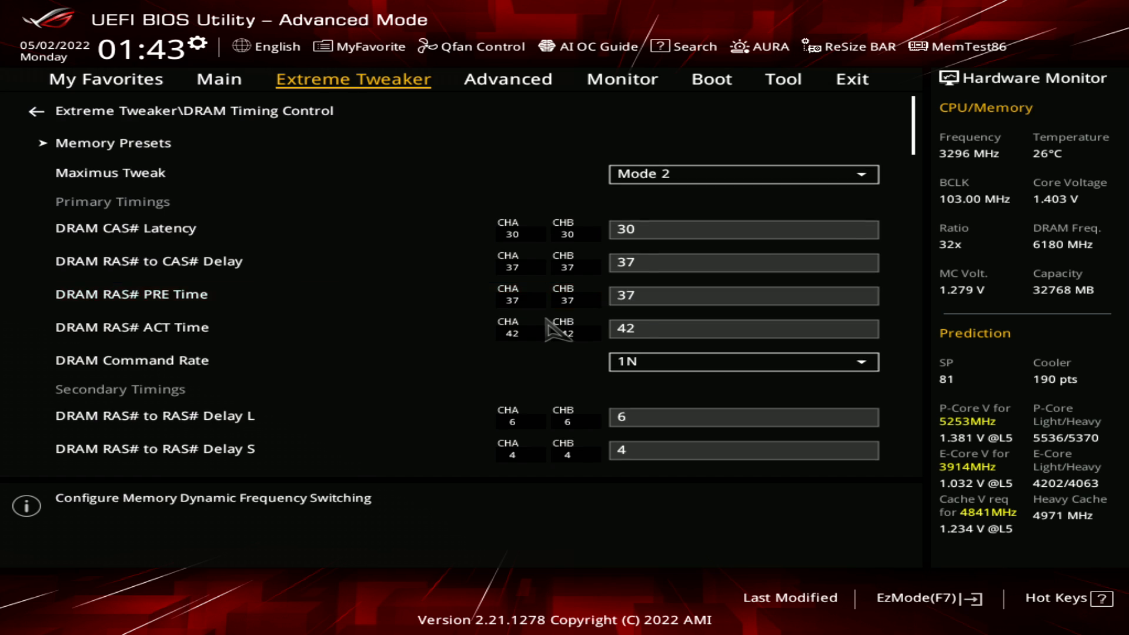
pyautogui.press('Up')
pyautogui.press('Up')
pyautogui.press('Up')
pyautogui.press('Up')
pyautogui.press('Up')
pyautogui.press('Up')
pyautogui.press('Up')
pyautogui.press('Up')
pyautogui.press('Up')
pyautogui.press('Up')
pyautogui.press('Up')
pyautogui.press('Up')
pyautogui.press('Up')
pyautogui.press('Up')
pyautogui.press('Up')
pyautogui.press('Up')
pyautogui.press('Up')
pyautogui.press('Up')
pyautogui.press('Up')
pyautogui.press('Up')
pyautogui.press('Up')
pyautogui.press('Up')
pyautogui.press('Up')
pyautogui.press('Up')
pyautogui.press('Up')
pyautogui.press('Up')
pyautogui.press('Up')
pyautogui.press('Up')
pyautogui.press('Up')
pyautogui.press('Up')
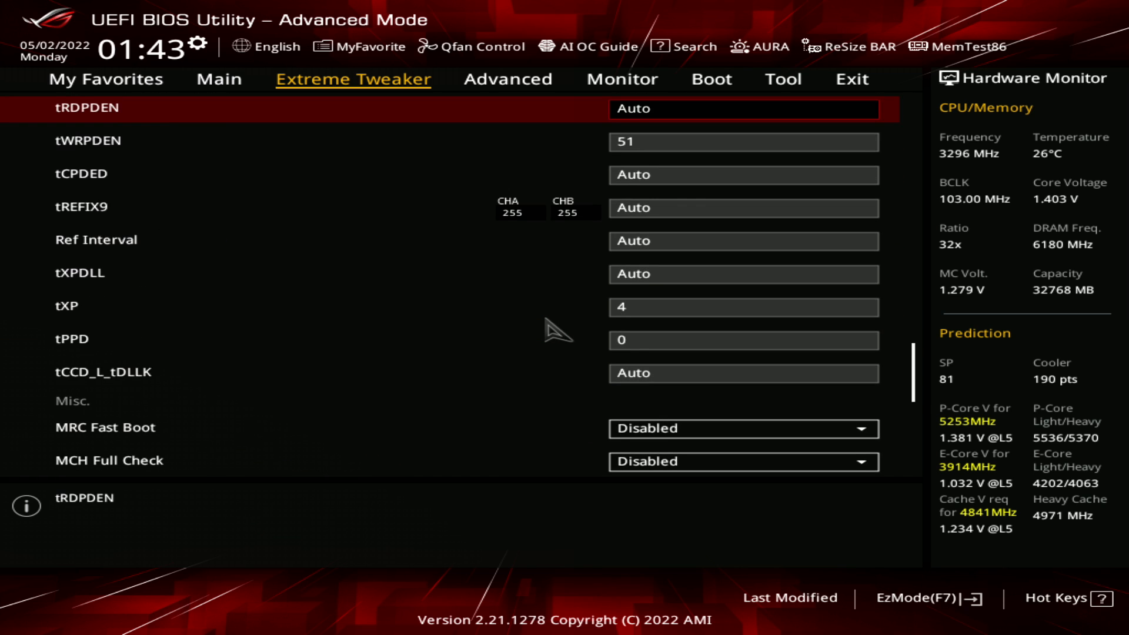
pyautogui.press('Up')
pyautogui.press('Up')
pyautogui.press('Up')
pyautogui.press('Up')
pyautogui.press('Up')
pyautogui.press('Up')
pyautogui.press('Up')
pyautogui.press('Up')
pyautogui.press('Up')
pyautogui.press('Up')
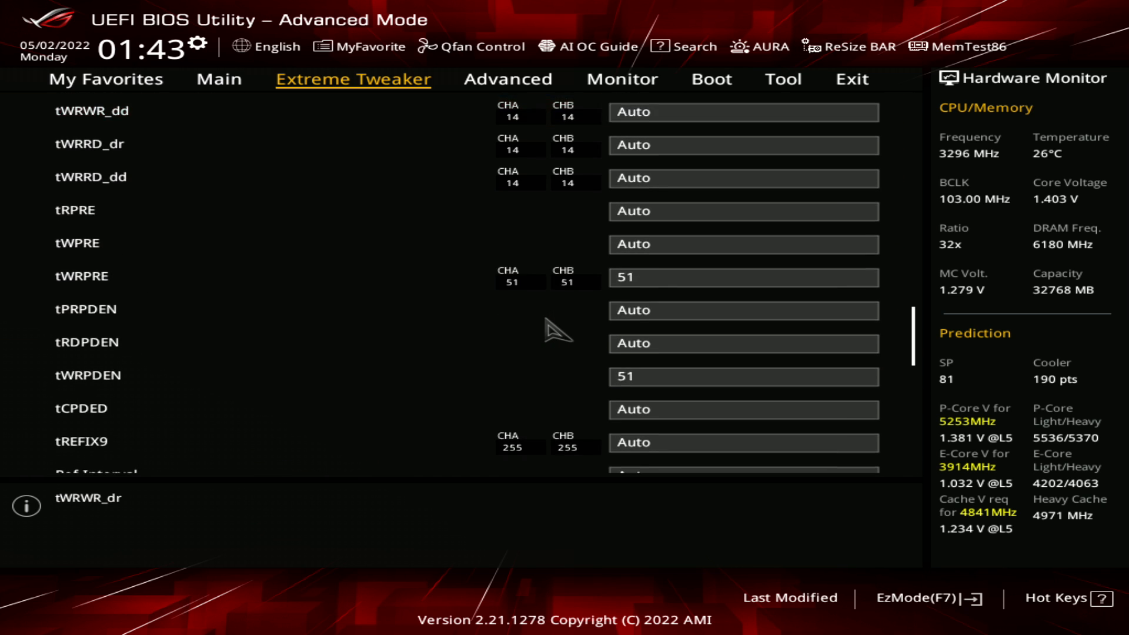
pyautogui.press('Down')
pyautogui.press('Down')
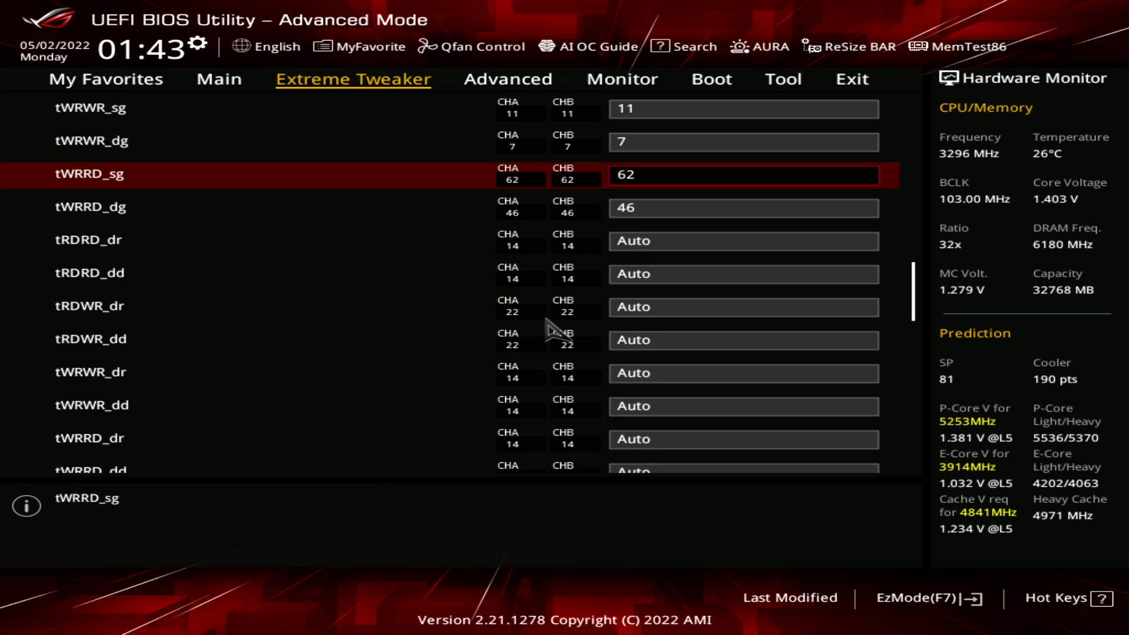
pyautogui.write('566')
# Set tWRRD_sg back to 62 and check tWRRD_dg below it
pyautogui.press('Up')
pyautogui.press('Down')
pyautogui.write('62')
pyautogui.press('Down')
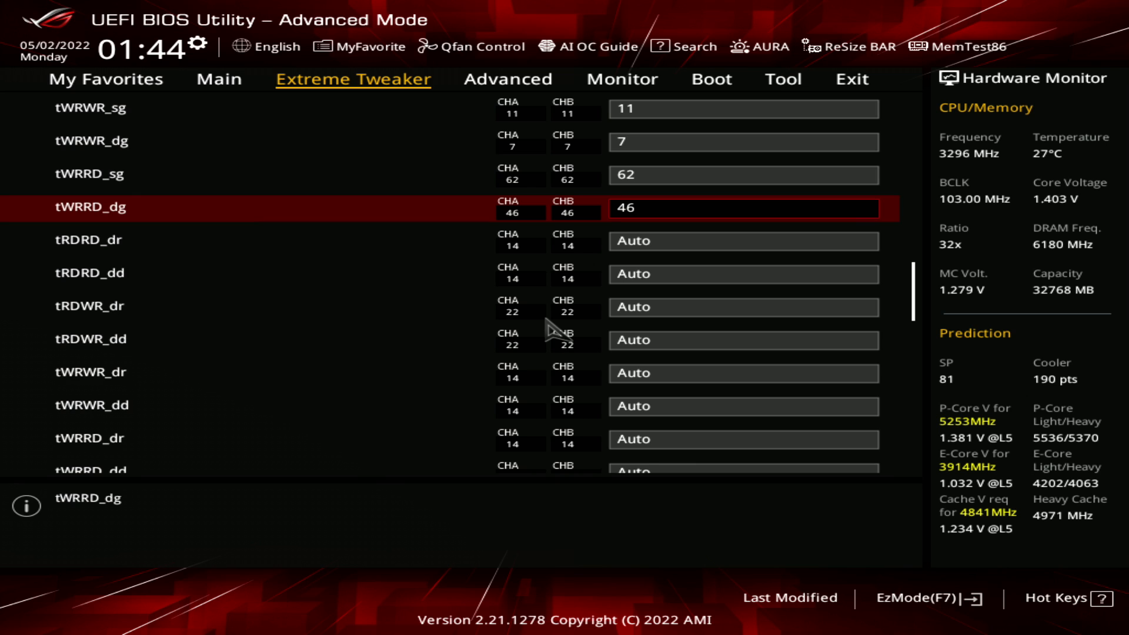
# Review the different-rank and different-DIMM timings from tRDRD_dr through tRDWR_dd
pyautogui.press('Down')
pyautogui.press('Up')
pyautogui.press('Down')
pyautogui.press('Down')
pyautogui.press('Down')
pyautogui.press('Down')
pyautogui.press('Down')
pyautogui.press('Down')
pyautogui.press('Down')
pyautogui.press('Down')
pyautogui.press('Down')
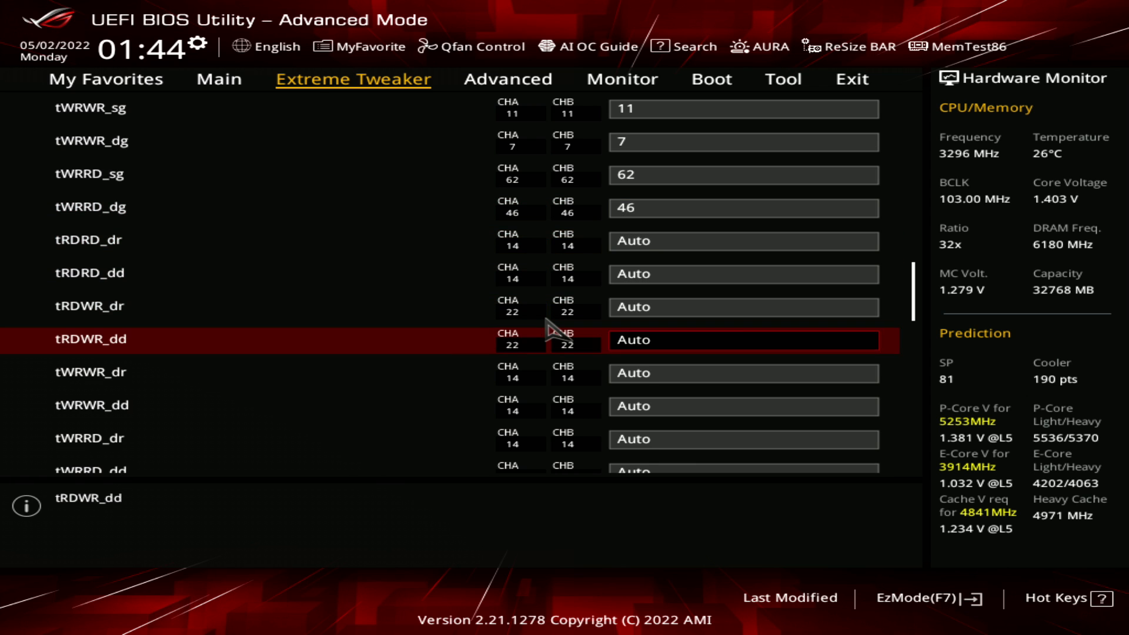
pyautogui.press('Up')
pyautogui.press('Up')
pyautogui.press('Up')
pyautogui.press('Up')
pyautogui.press('Up')
pyautogui.press('Up')
pyautogui.press('Up')
pyautogui.press('Up')
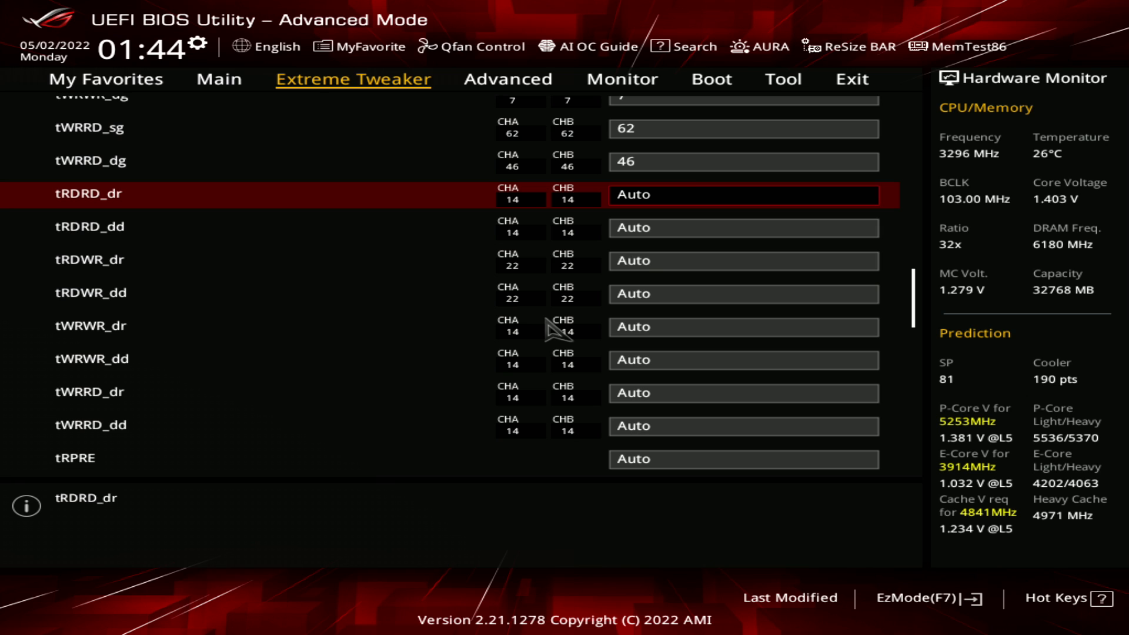
pyautogui.press('Down')
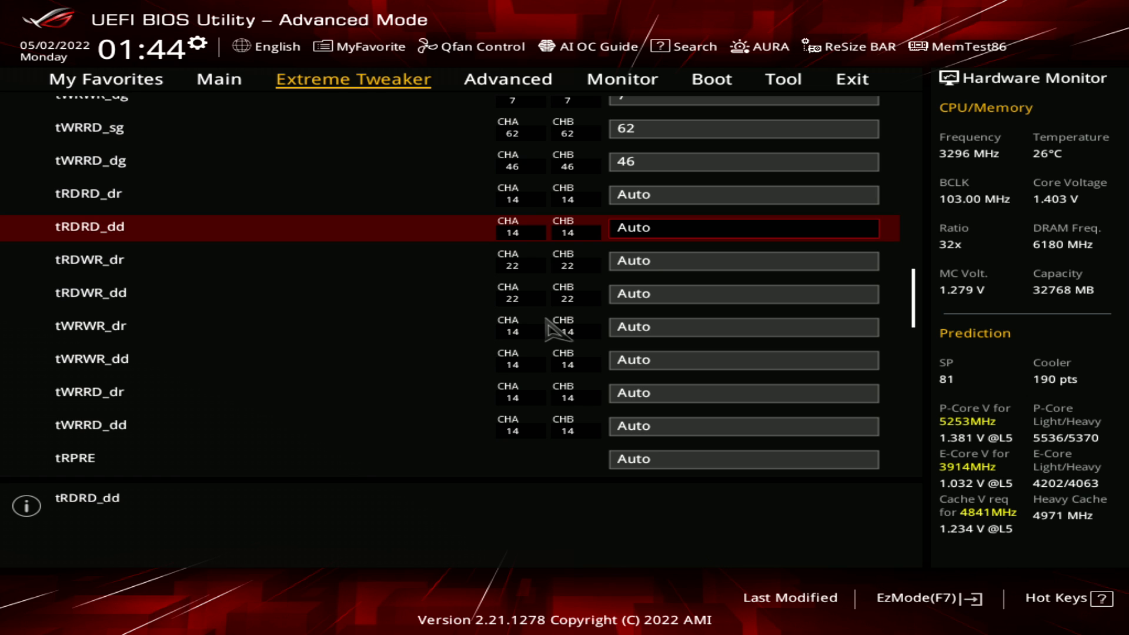
# Examine the tRPRE and tWPRE rows and the timings from tWRPRE down to tWRPDEN
pyautogui.press('Down')
pyautogui.press('Down')
pyautogui.press('Down')
pyautogui.press('Down')
pyautogui.press('Down')
pyautogui.press('Down')
pyautogui.press('Down')
pyautogui.press('Down')
pyautogui.press('Down')
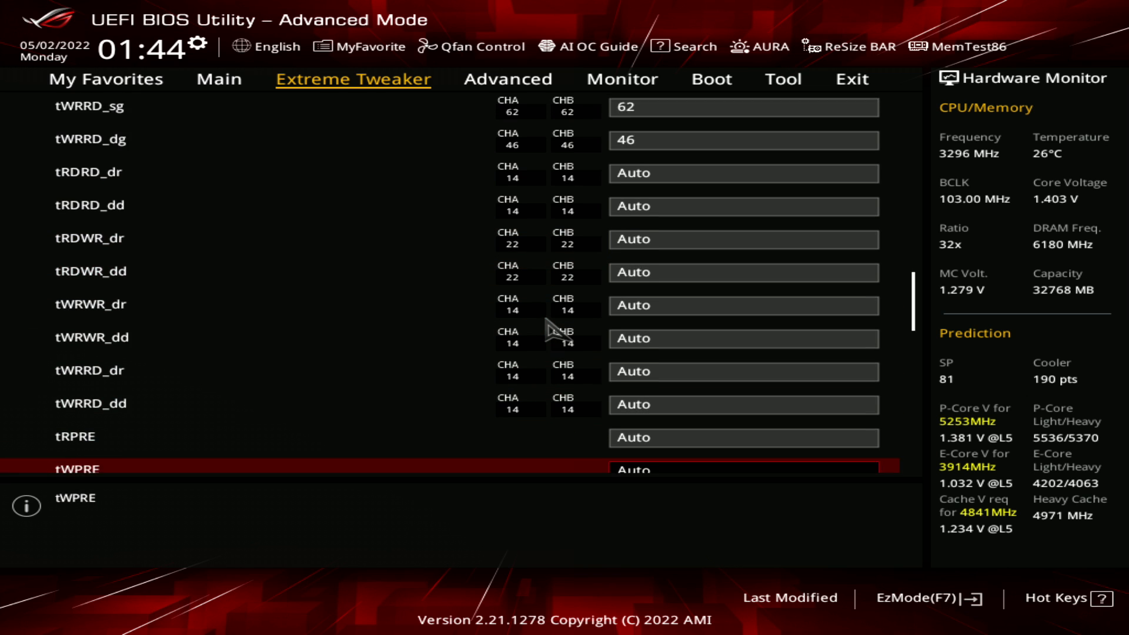
pyautogui.press('Down')
pyautogui.press('Down')
pyautogui.press('Down')
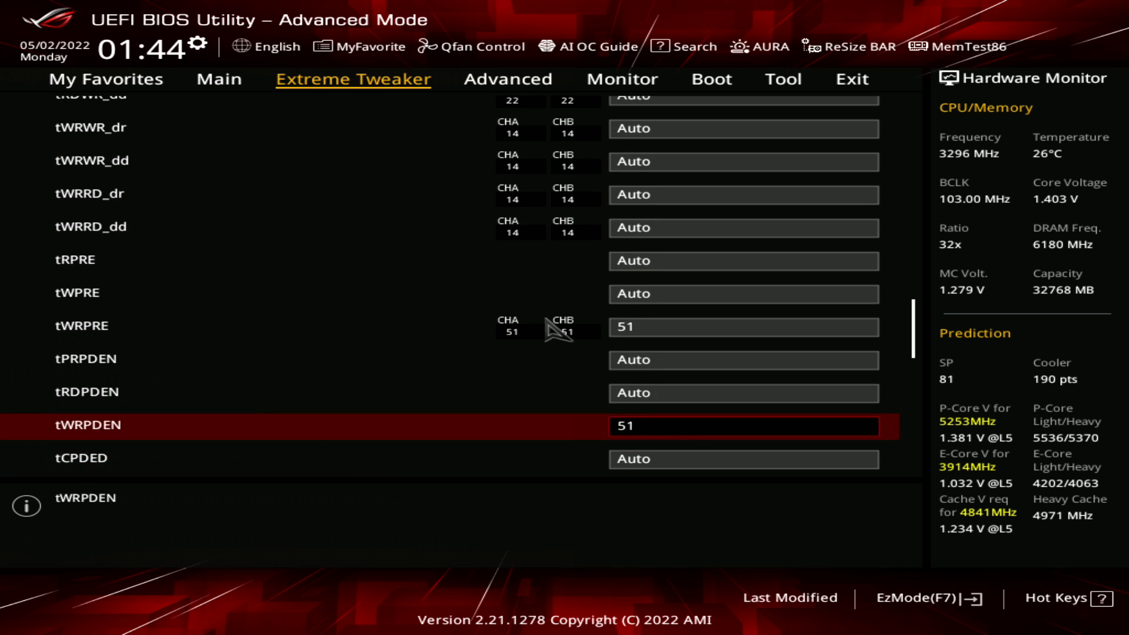
pyautogui.press('Up')
pyautogui.press('Up')
pyautogui.press('Up')
pyautogui.press('Down')
pyautogui.press('Down')
pyautogui.press('Down')
pyautogui.press('Up')
pyautogui.press('Up')
pyautogui.press('Up')
pyautogui.press('Up')
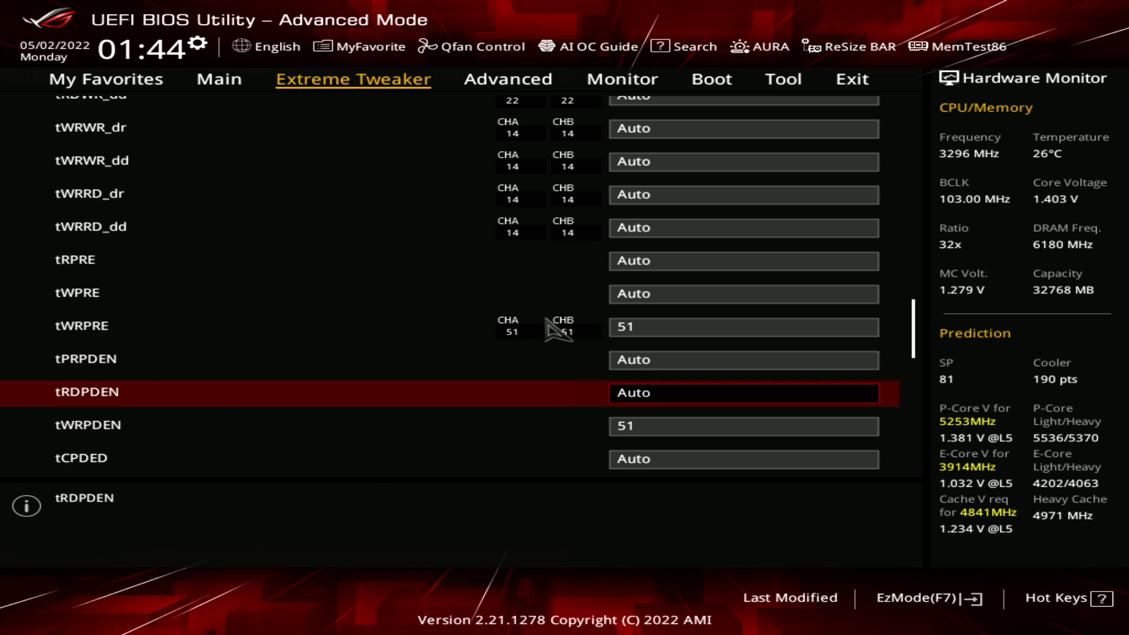
# Compare the tWRPRE setting with the neighbouring tPRPDEN, tRDPDEN and tWRPDEN settings
pyautogui.press('Down')
pyautogui.press('Down')
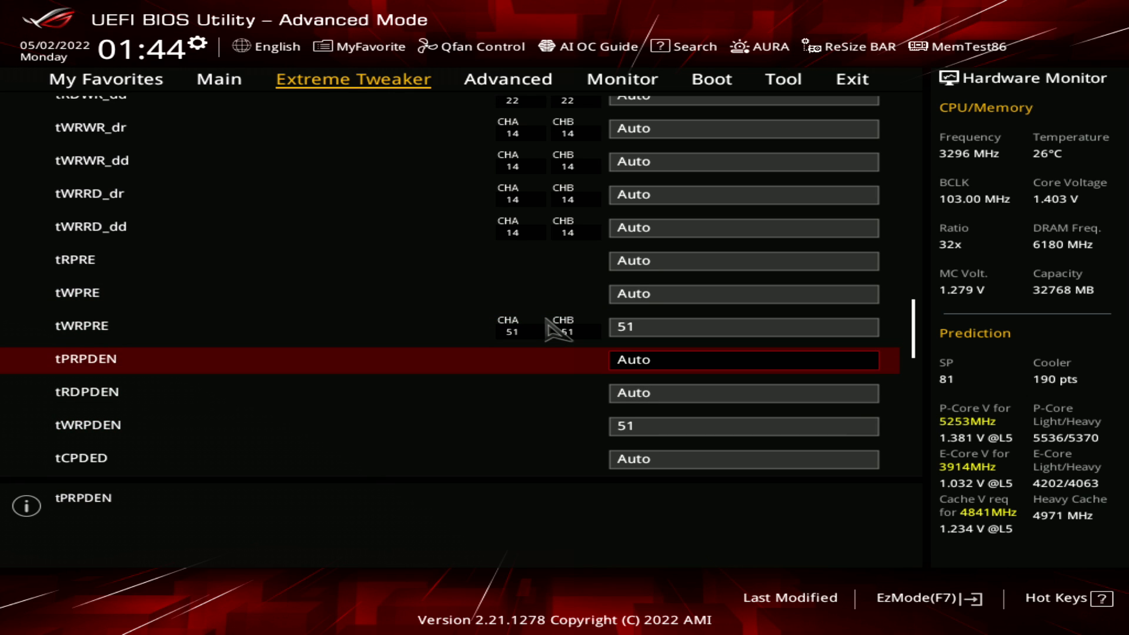
pyautogui.press('Down')
pyautogui.press('Down')
pyautogui.press('Down')
pyautogui.press('Up')
pyautogui.press('Up')
pyautogui.press('Up')
pyautogui.press('Up')
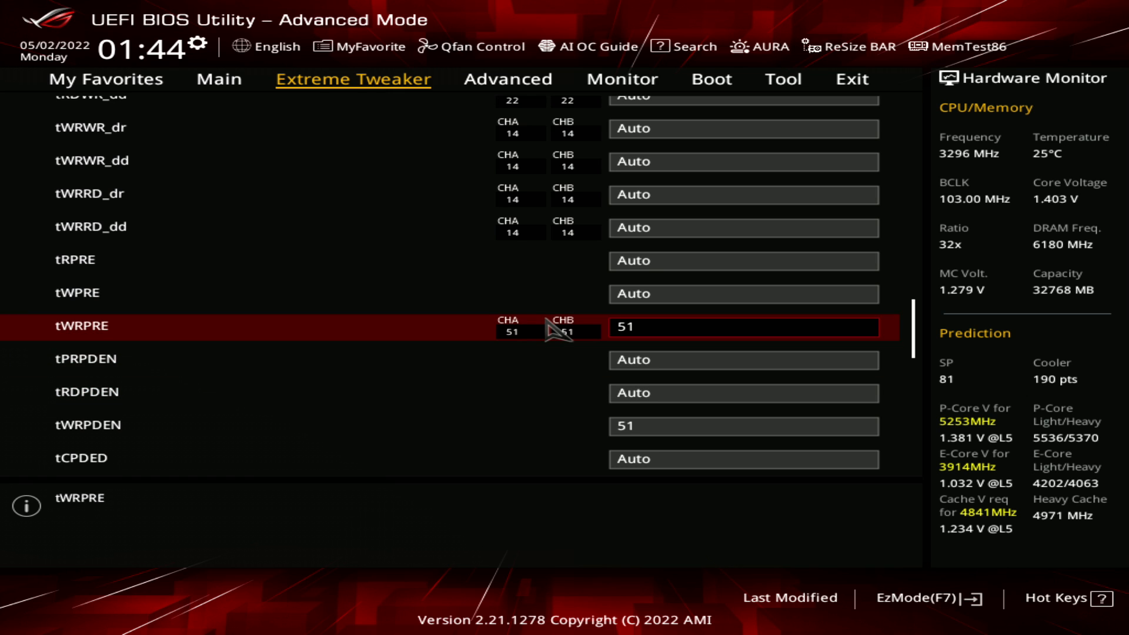
pyautogui.press('Down')
pyautogui.press('Up')
pyautogui.press('Up')
pyautogui.press('Down')
pyautogui.press('Down')
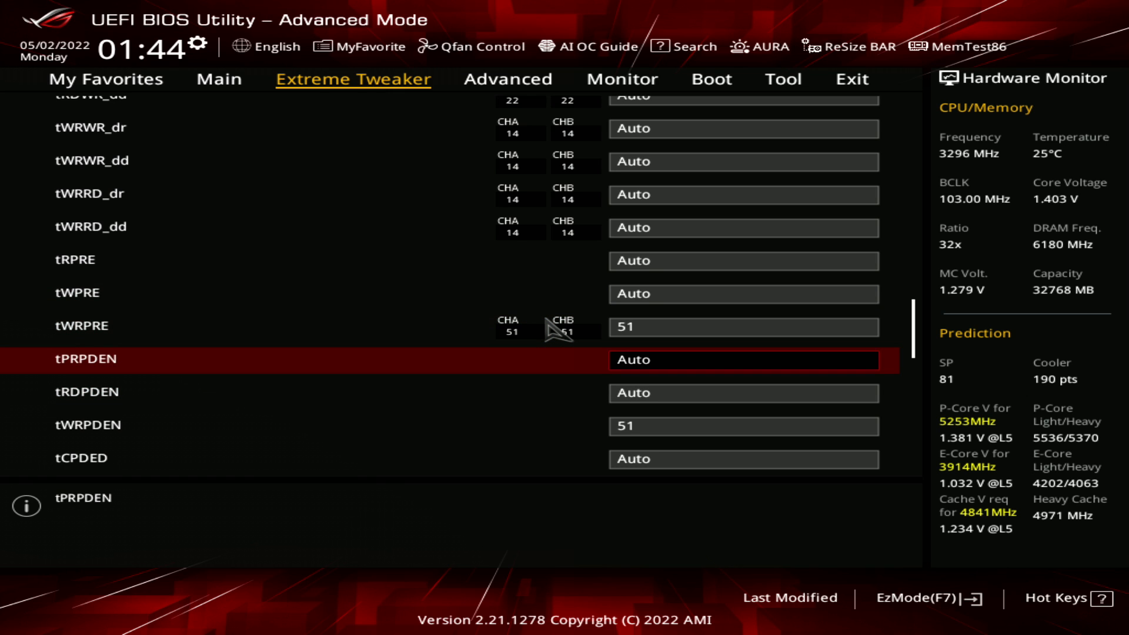
pyautogui.press('Up')
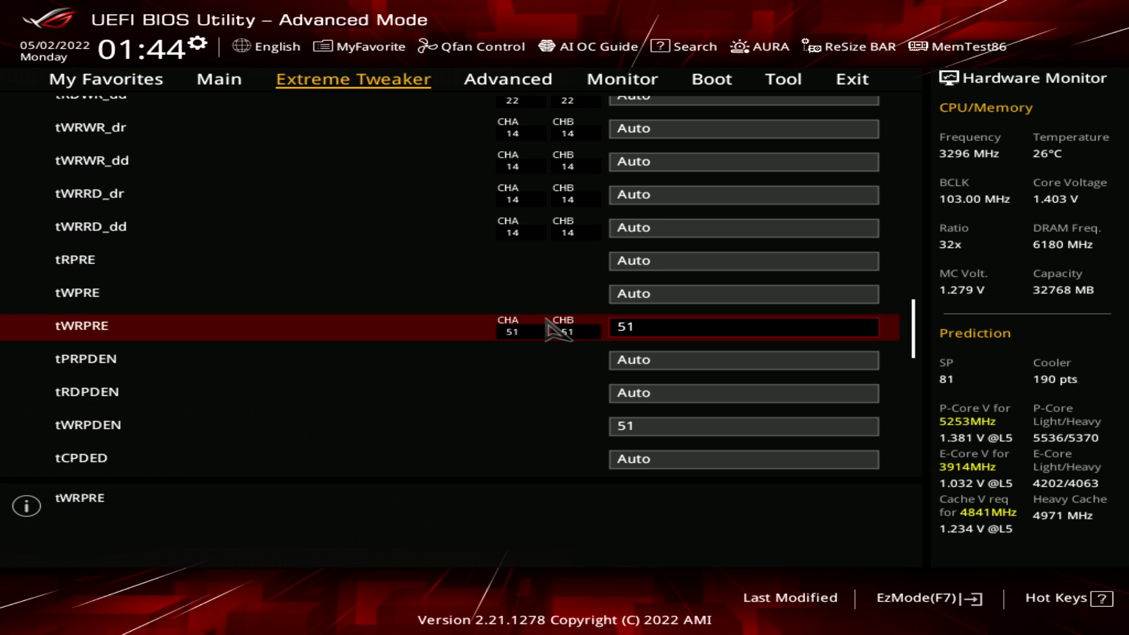
# Look over the settings from tRDPDEN through tCPDED, tREFIX9 and Ref Interval to tXPDLL
pyautogui.press('Up')
pyautogui.press('Down')
pyautogui.press('Down')
pyautogui.press('Down')
pyautogui.press('Down')
pyautogui.press('Down')
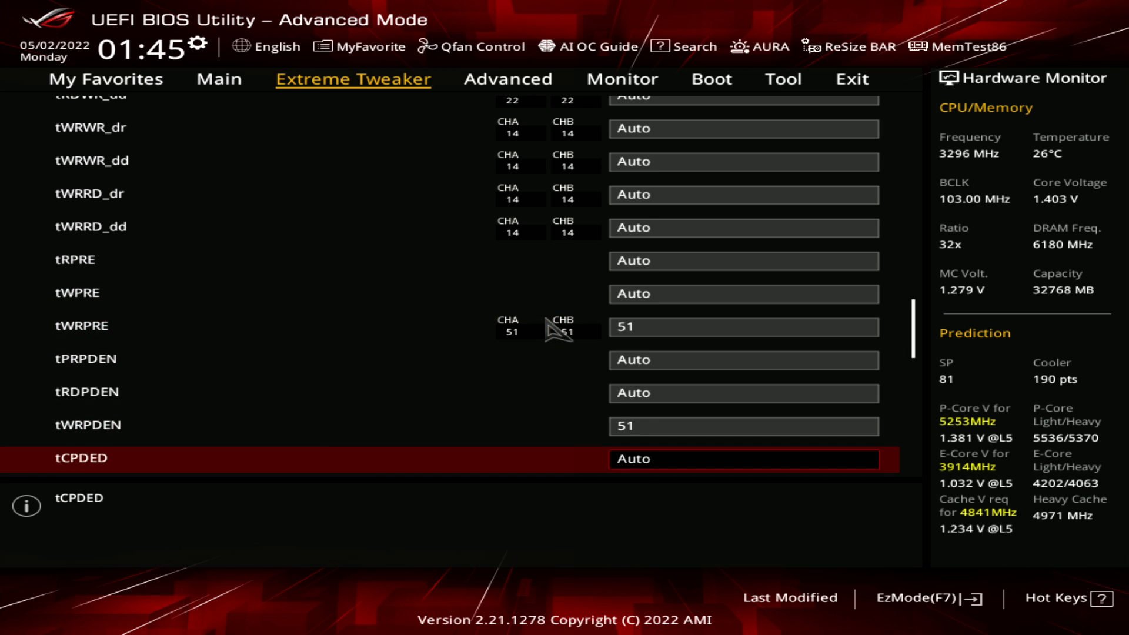
pyautogui.press('Down')
pyautogui.press('Down')
pyautogui.press('Up')
pyautogui.press('Up')
pyautogui.press('Up')
pyautogui.press('Up')
pyautogui.press('Up')
pyautogui.press('Up')
pyautogui.press('Up')
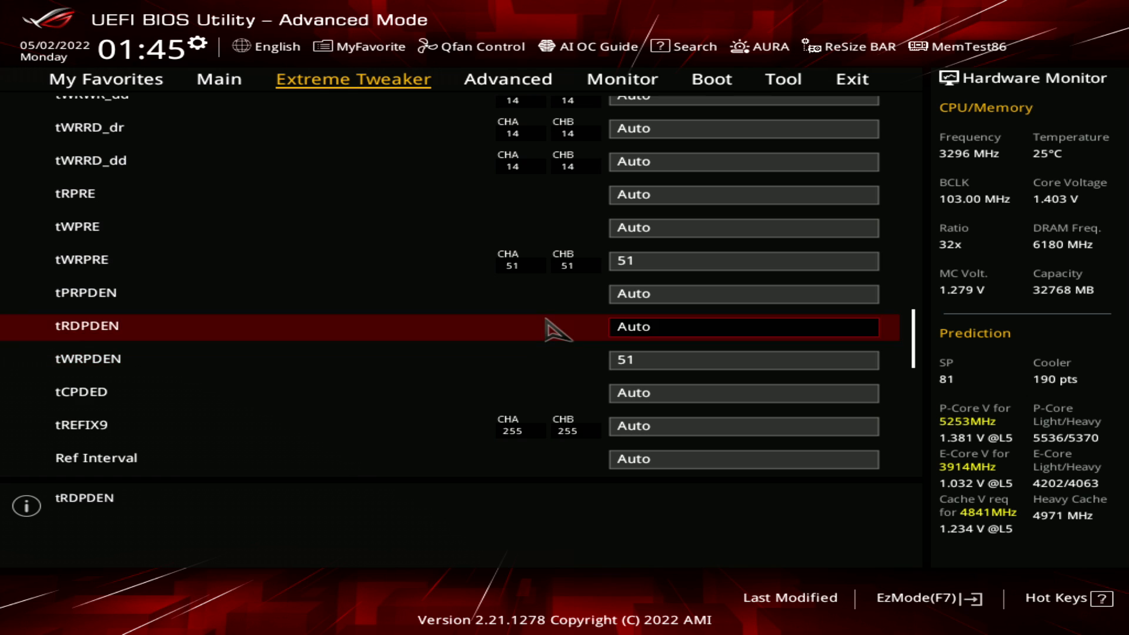
pyautogui.press('Down')
# Compare the tXP and tPPD settings near the end of the Third Timings
pyautogui.press('Down')
pyautogui.press('Down')
pyautogui.press('Down')
pyautogui.press('Down')
pyautogui.press('Down')
pyautogui.press('Down')
pyautogui.press('Down')
pyautogui.press('Down')
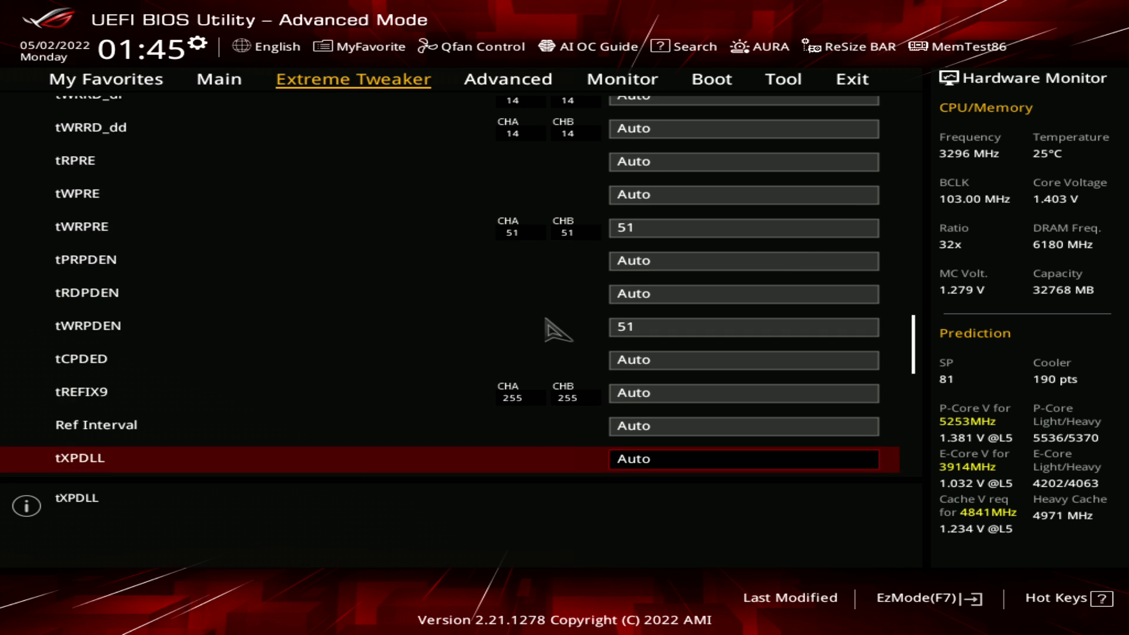
pyautogui.press('Down')
pyautogui.press('Down')
pyautogui.press('Up')
pyautogui.press('Up')
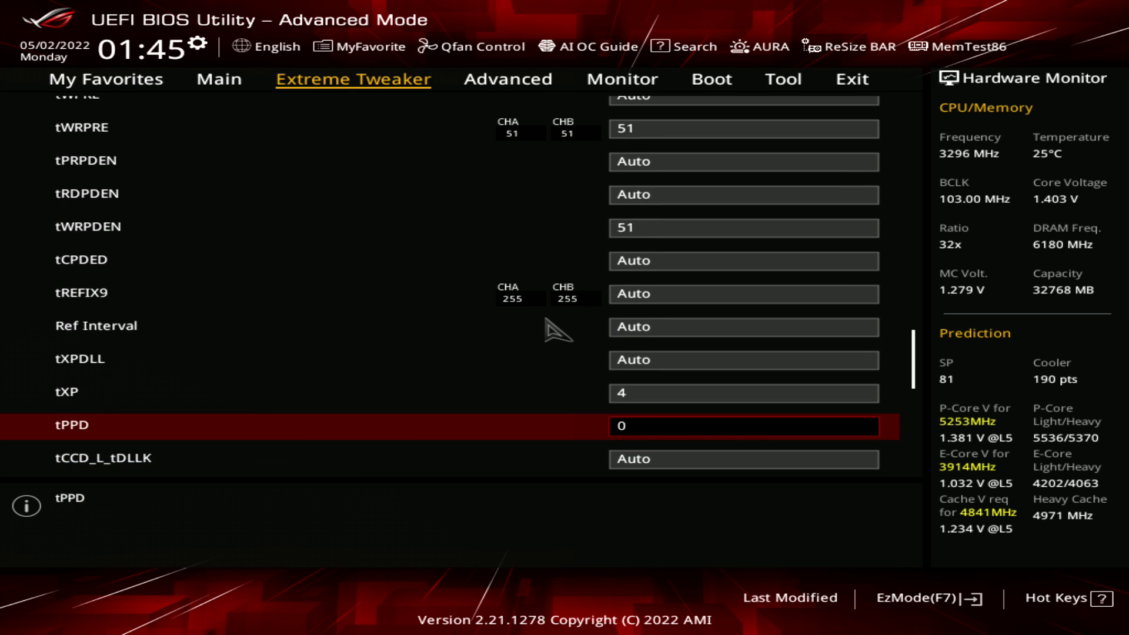
pyautogui.press('Down')
pyautogui.press('Up')
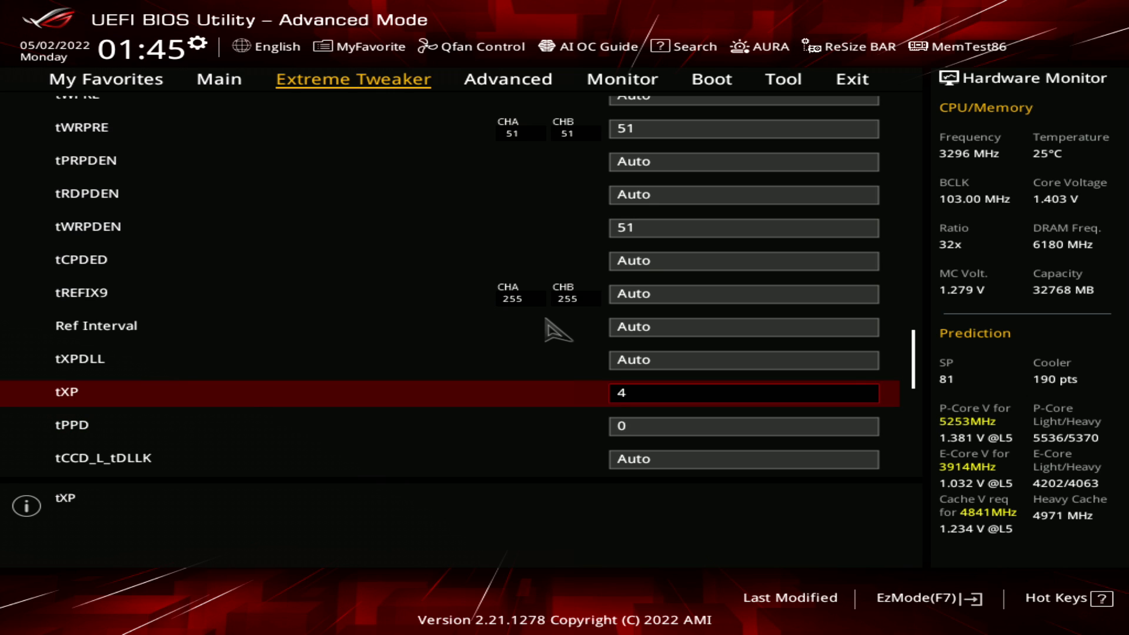
pyautogui.press('Down')
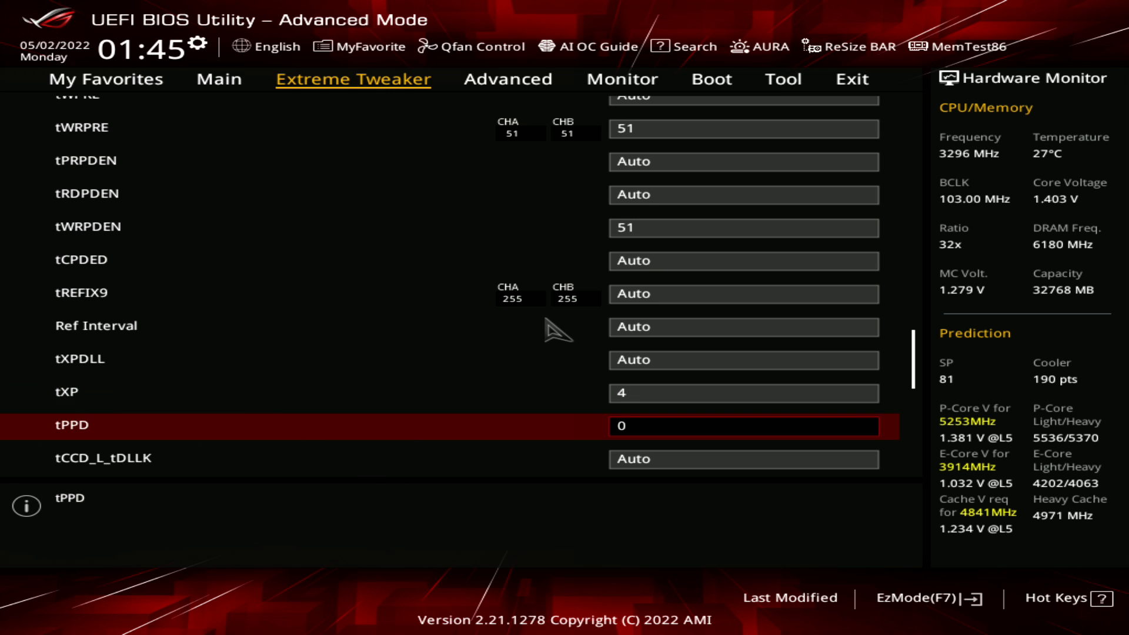
pyautogui.press('Up')
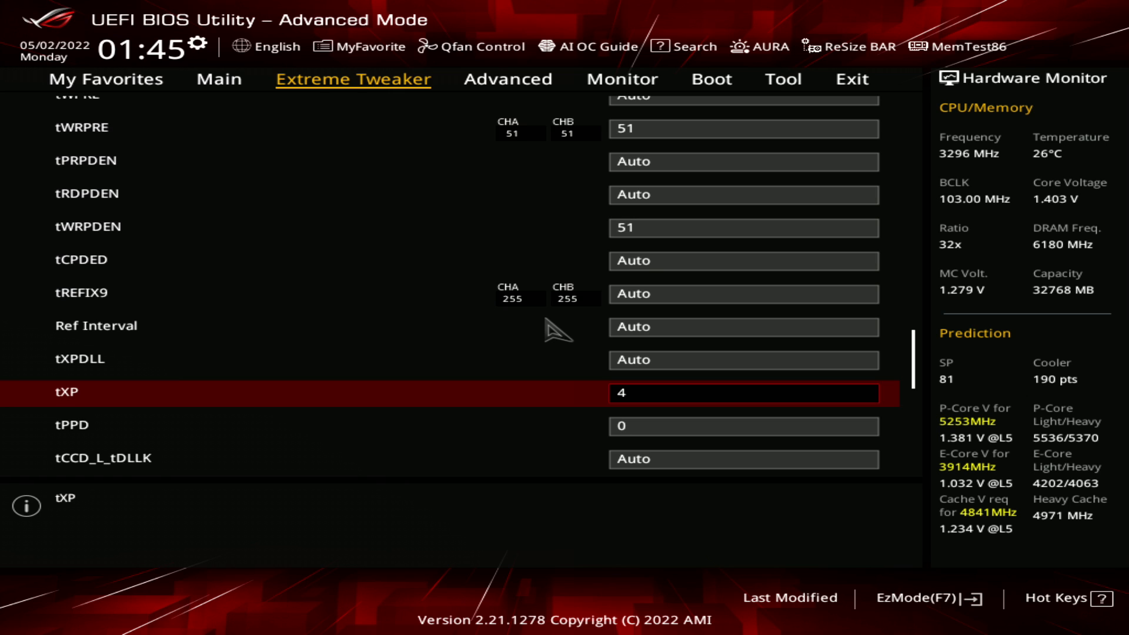
pyautogui.press('Down')
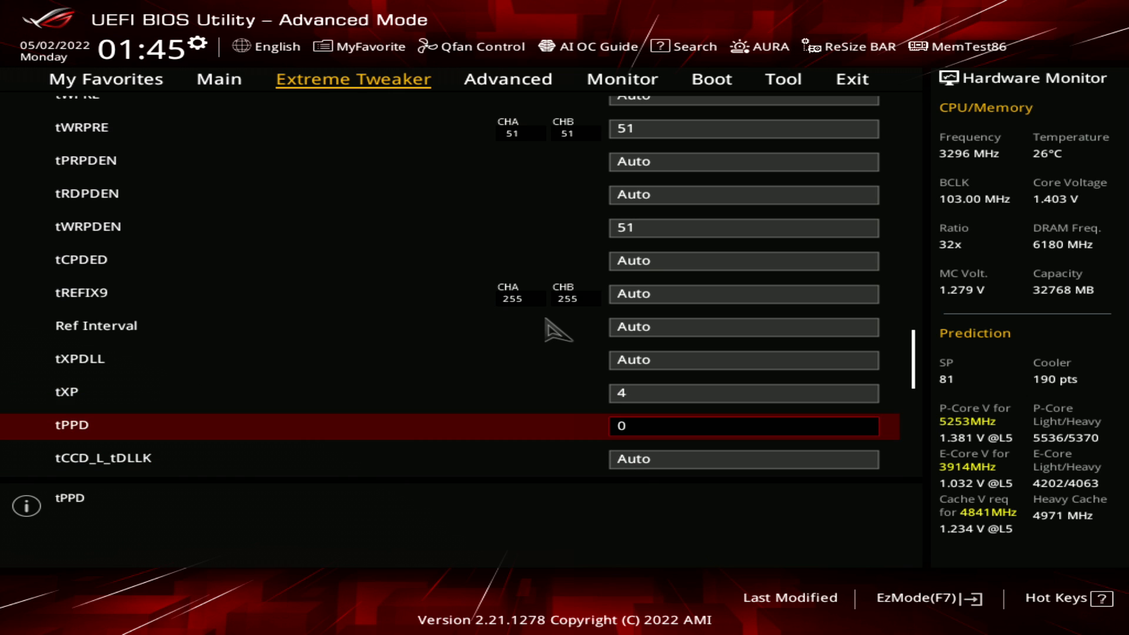
pyautogui.press('Up')
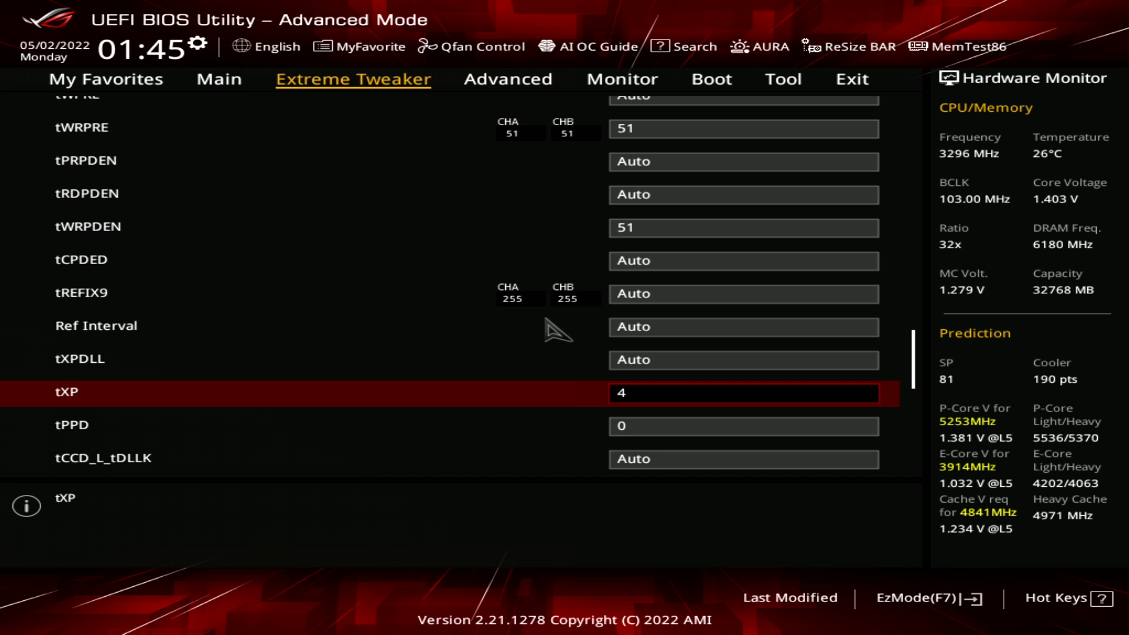
# Check the MRC Fast Boot, MCH Full Check and Dll_bwsel settings in the Misc. section
pyautogui.press('Down')
pyautogui.press('Down')
pyautogui.press('Down')
pyautogui.press('Down')
pyautogui.press('Up')
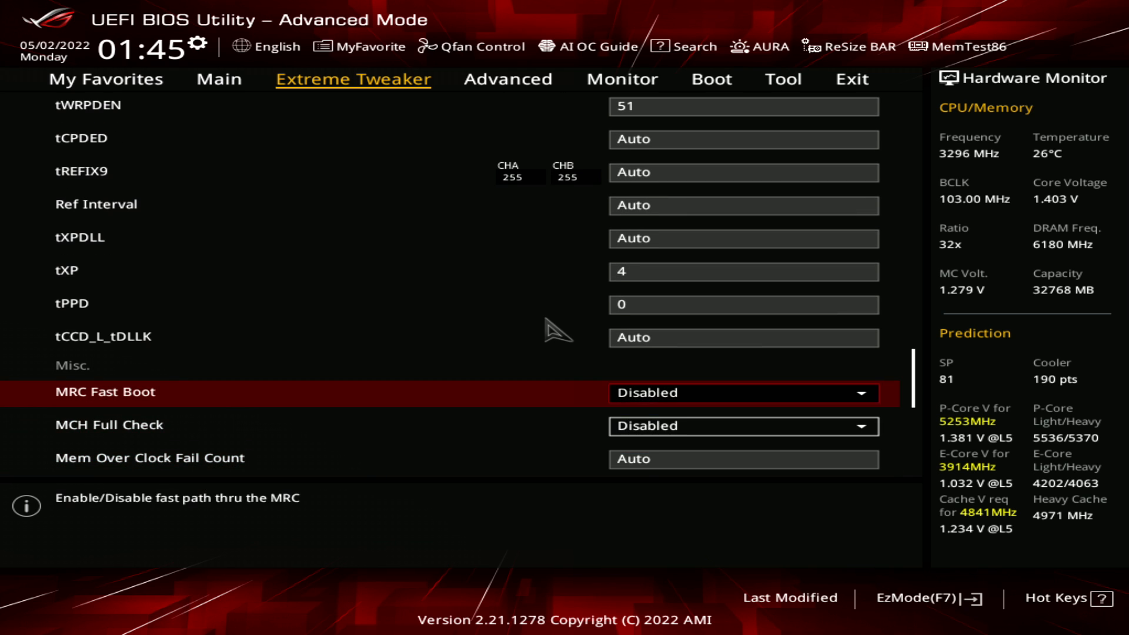
pyautogui.press('Down')
pyautogui.press('Down')
pyautogui.press('Down')
pyautogui.press('Down')
pyautogui.press('Down')
pyautogui.press('Down')
pyautogui.press('Down')
pyautogui.press('Down')
pyautogui.press('Down')
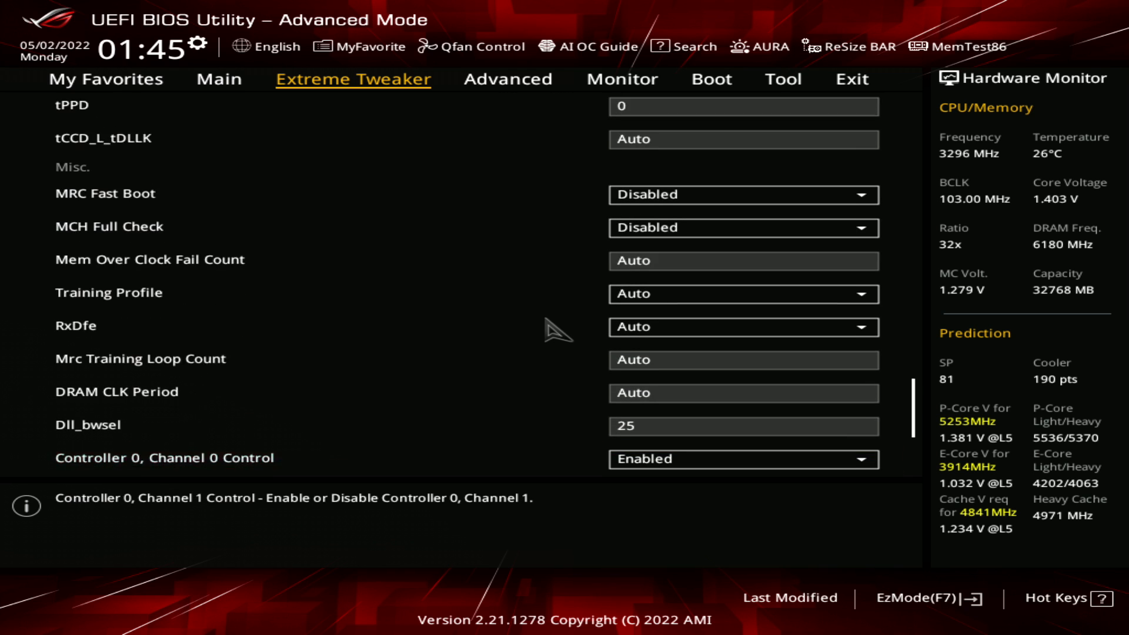
pyautogui.press('Up')
pyautogui.press('Up')
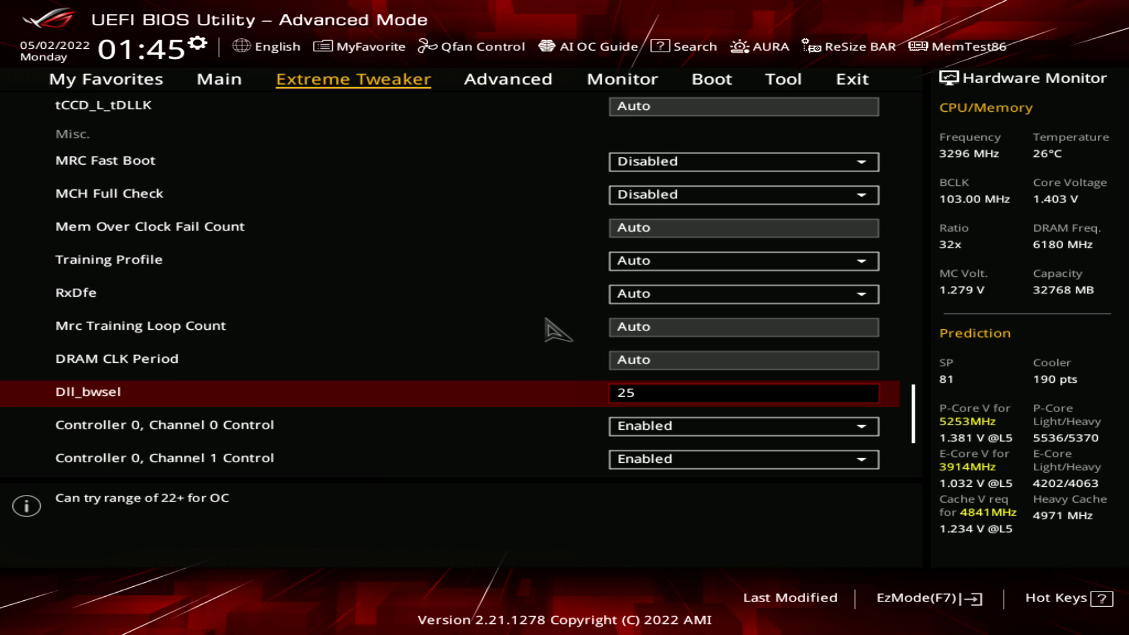
# Compare the DRAM CLK Period and Dll_bwsel settings in the Misc. section
pyautogui.press('Up')
pyautogui.press('Down')
pyautogui.press('Up')
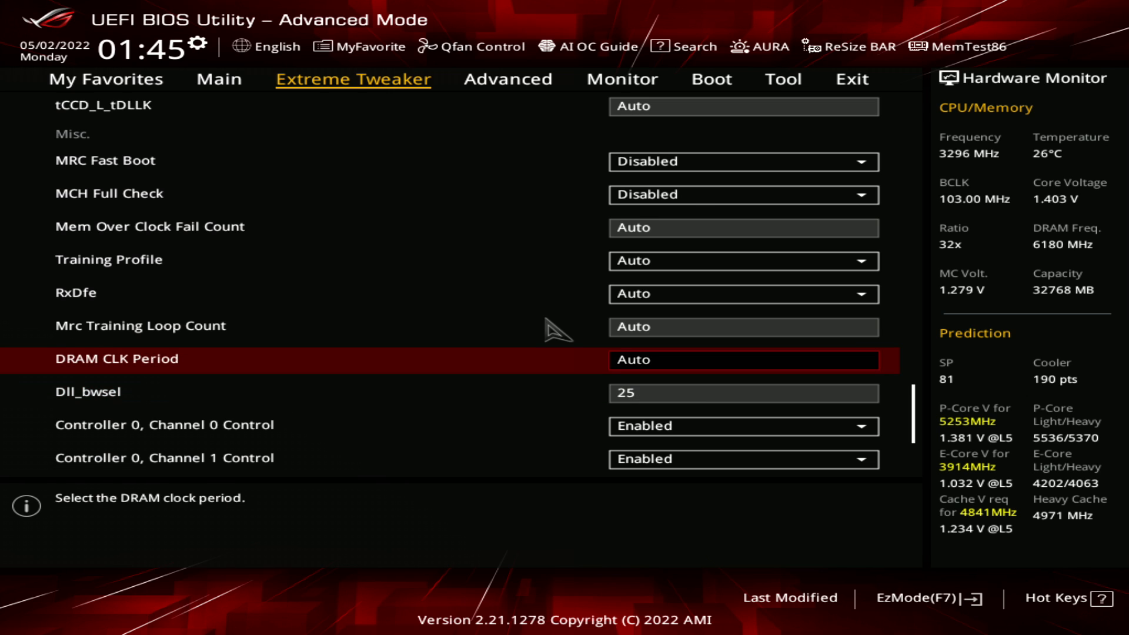
pyautogui.press('Down')
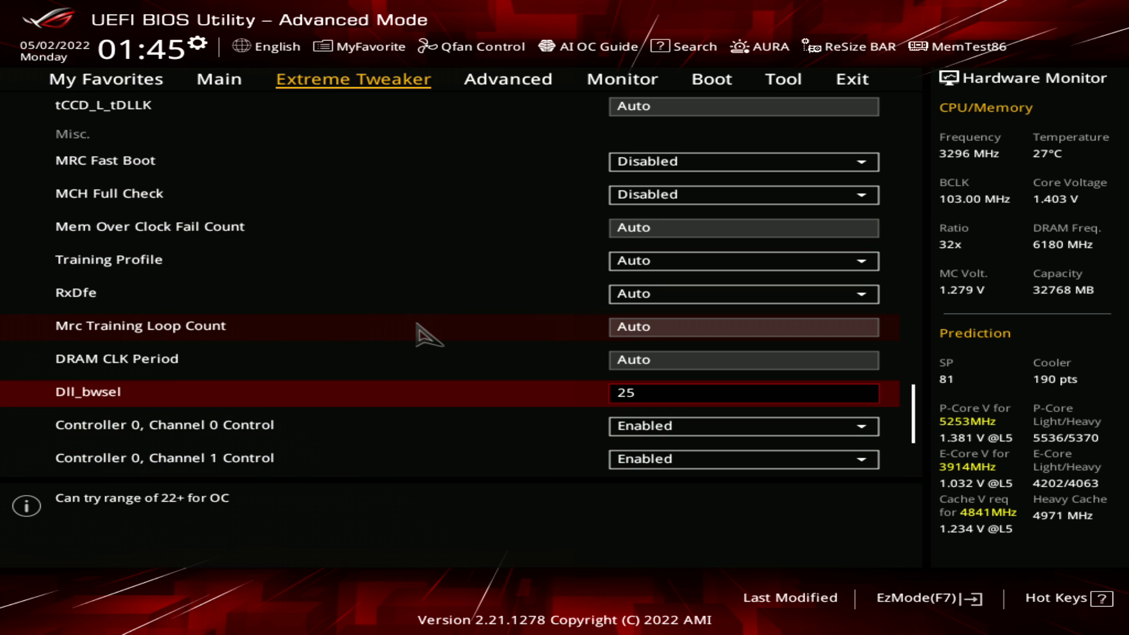
# Go back up the DRAM timings and open the Memory Training Algorithms settings
pyautogui.press('Up')
pyautogui.press('Up')
pyautogui.press('Up')
pyautogui.press('Up')
pyautogui.press('Up')
pyautogui.press('Up')
pyautogui.press('Up')
pyautogui.press('Up')
pyautogui.press('Up')
pyautogui.press('Up')
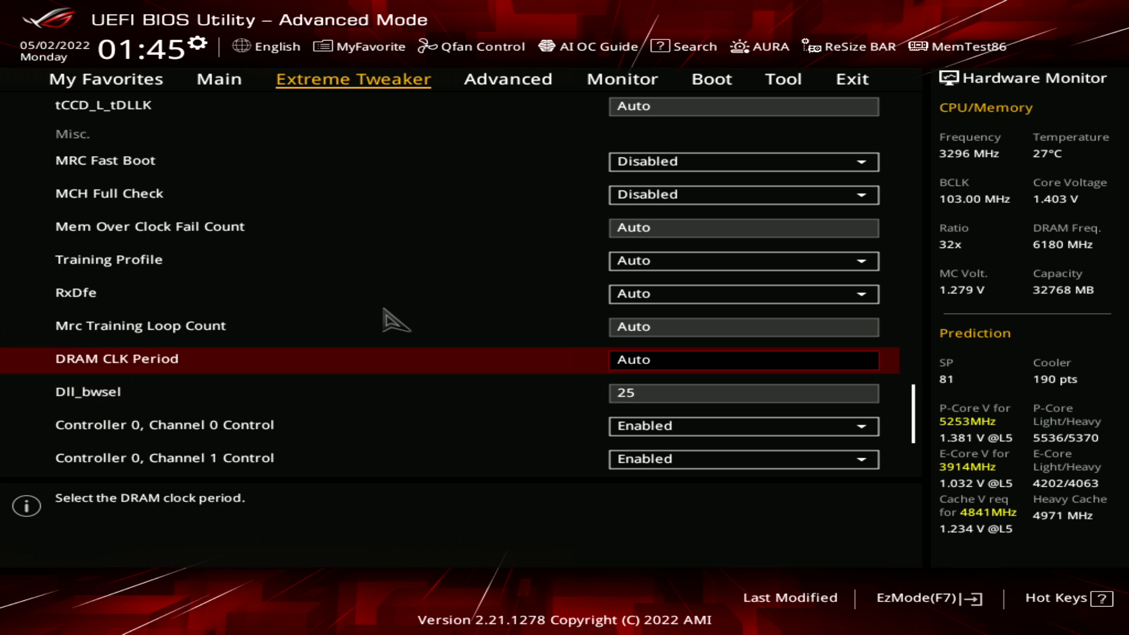
pyautogui.press('Up')
pyautogui.press('Up')
pyautogui.press('Up')
pyautogui.press('Up')
pyautogui.press('Up')
pyautogui.press('Up')
pyautogui.press('Up')
pyautogui.press('Up')
pyautogui.press('Up')
pyautogui.press('Up')
pyautogui.press('Up')
pyautogui.press('Up')
pyautogui.press('Up')
pyautogui.press('Up')
pyautogui.press('Up')
pyautogui.press('Up')
pyautogui.press('Up')
pyautogui.press('Up')
pyautogui.press('Up')
pyautogui.press('Up')
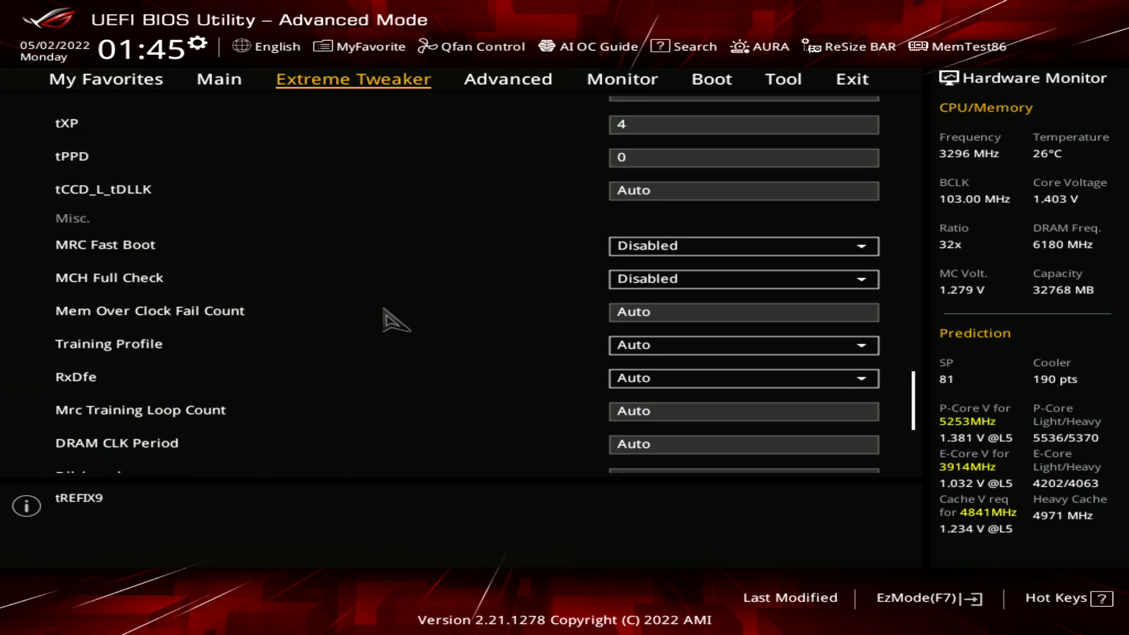
pyautogui.press('Up')
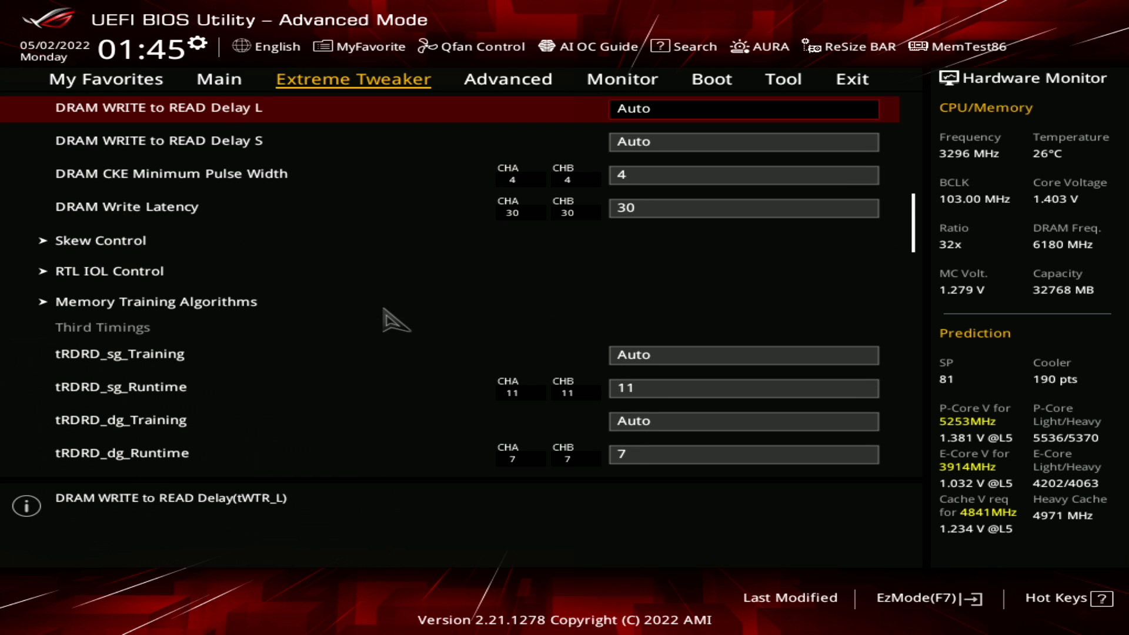
pyautogui.press('Down')
pyautogui.press('Down')
pyautogui.press('Down')
pyautogui.press('Down')
pyautogui.press('Down')
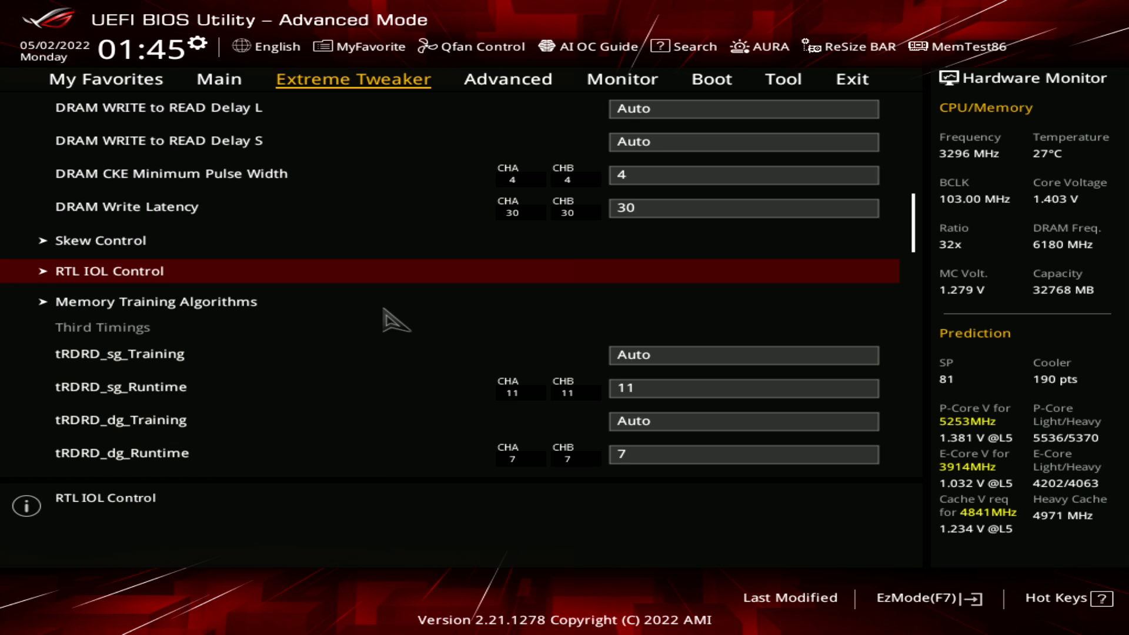
pyautogui.press('Down')
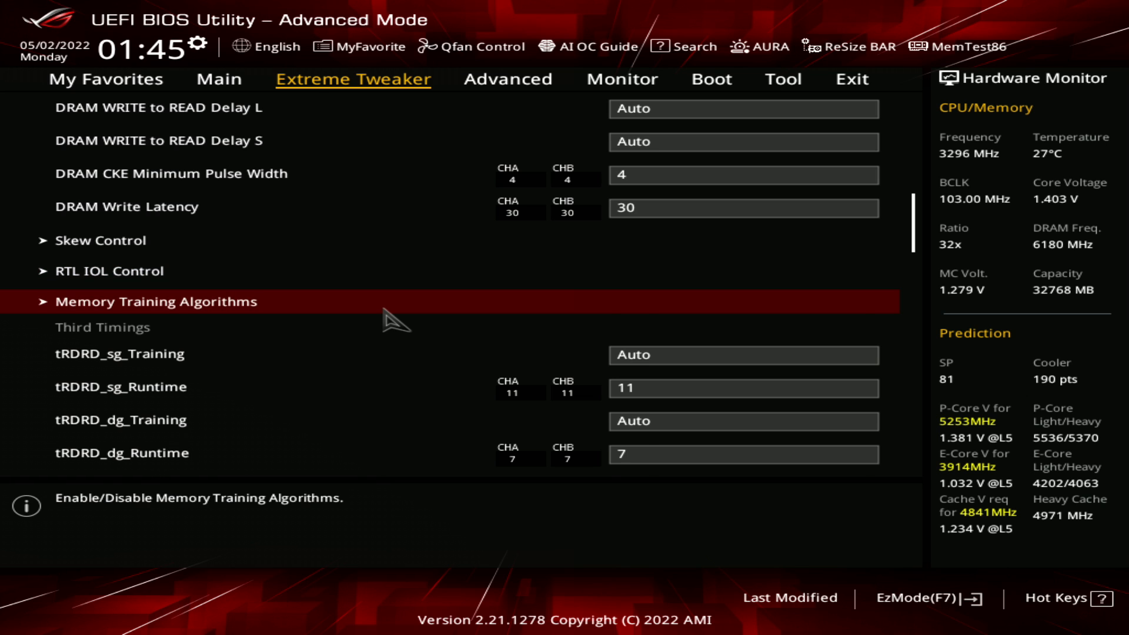
pyautogui.press('Return')
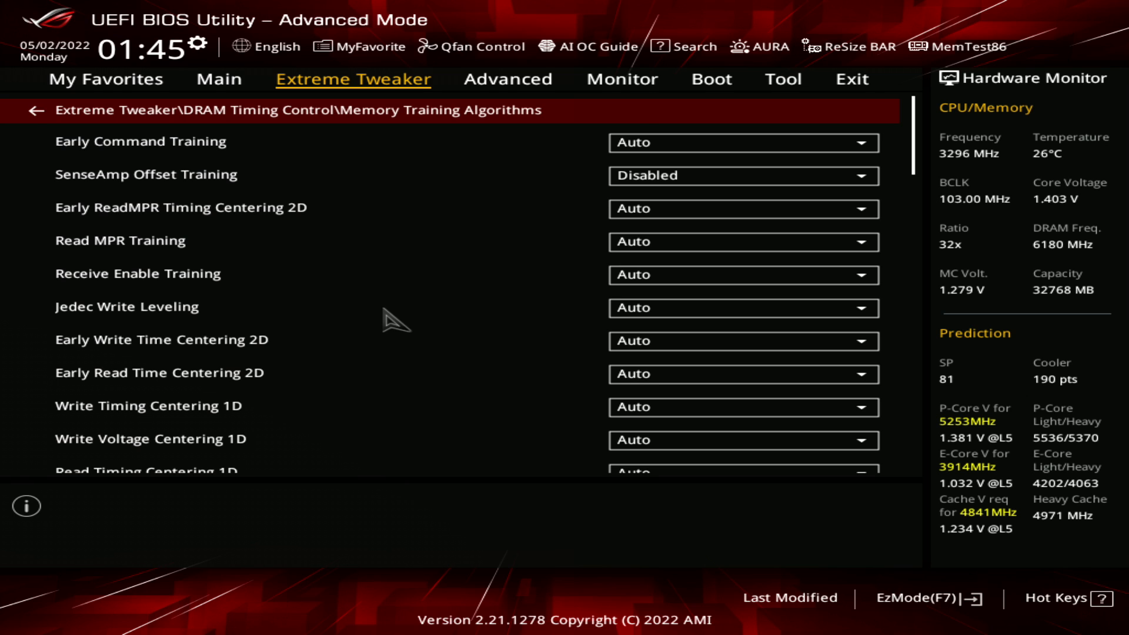
# Look over the training settings from Early Command Training and SenseAmp Offset Training through Early Read Time Centering 2D
pyautogui.press('Down')
pyautogui.press('Down')
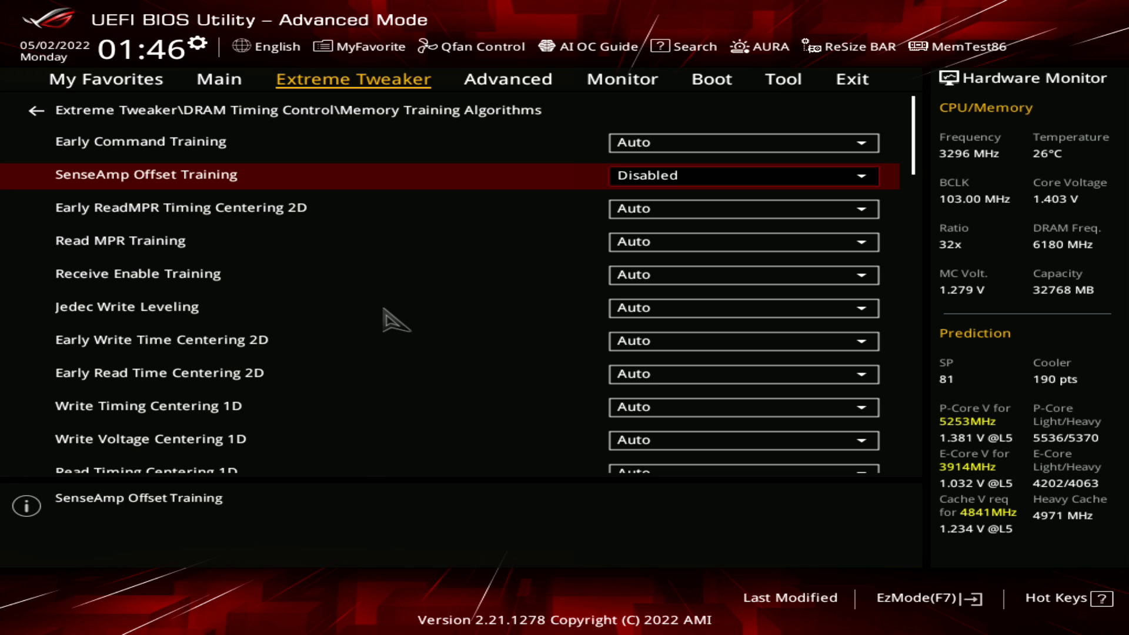
pyautogui.press('Up')
pyautogui.press('Down')
pyautogui.press('Down')
pyautogui.press('Down')
pyautogui.press('Down')
pyautogui.press('Down')
pyautogui.press('Down')
pyautogui.press('Down')
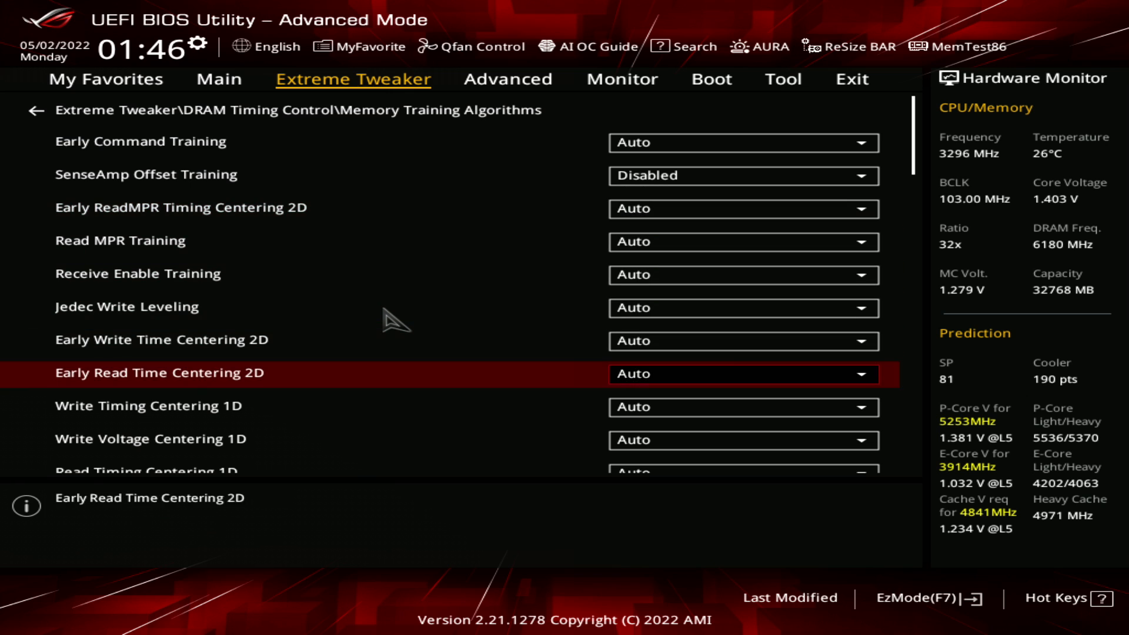
# Compare SenseAmp Offset Training with the Early ReadMPR Timing Centering 2D setting below it
pyautogui.press('Up')
pyautogui.press('Up')
pyautogui.press('Up')
pyautogui.press('Up')
pyautogui.press('Up')
pyautogui.press('Up')
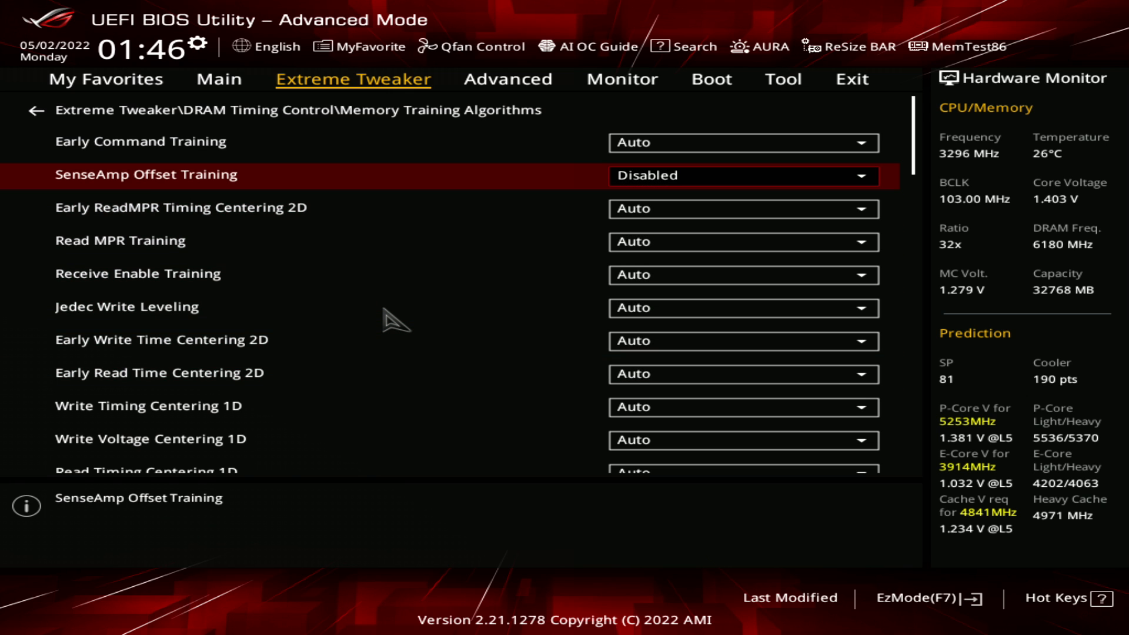
pyautogui.press('Down')
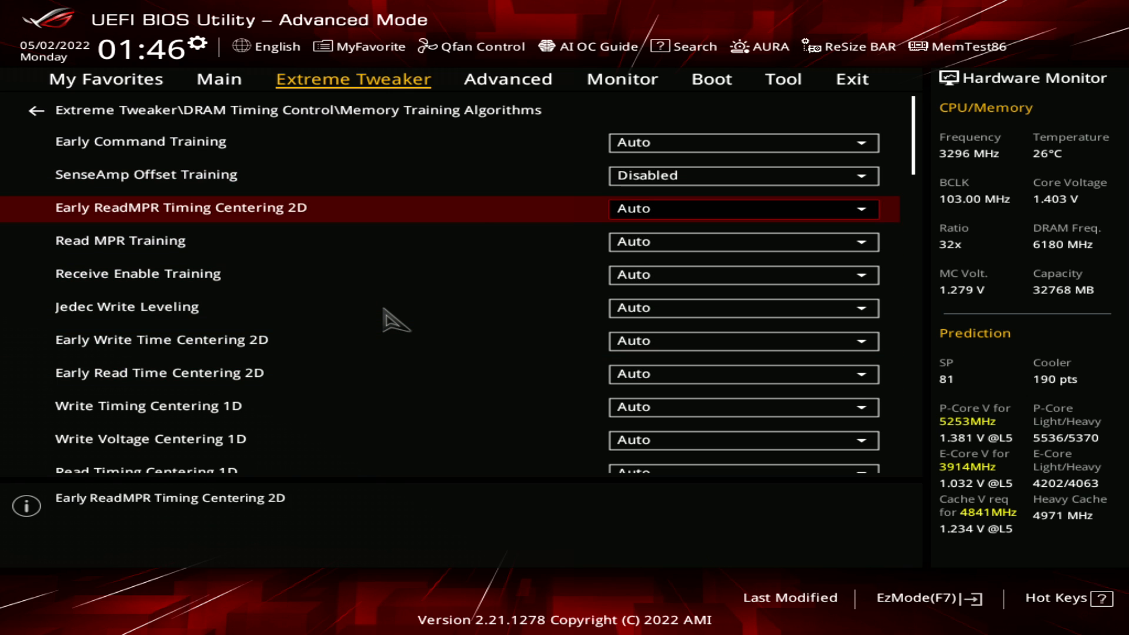
pyautogui.press('Up')
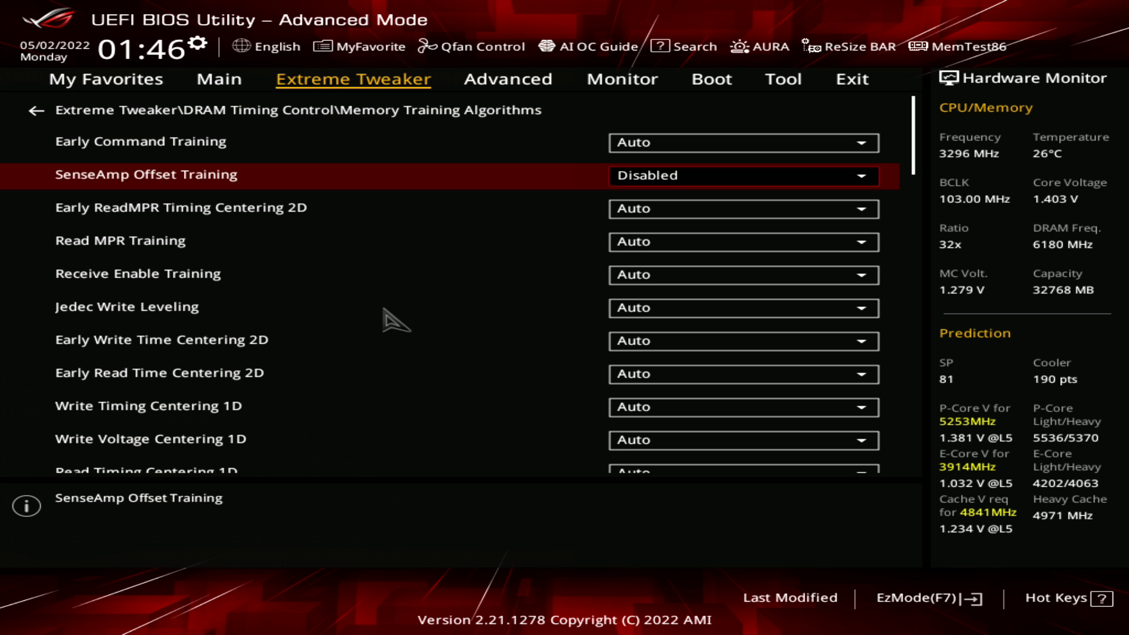
# Look over the training settings from Read MPR Training through Read Timing Centering with JR to DIMM RON Training
pyautogui.press('Down')
pyautogui.press('Down')
pyautogui.press('Down')
pyautogui.press('Down')
pyautogui.press('Down')
pyautogui.press('Down')
pyautogui.press('Down')
pyautogui.press('Down')
pyautogui.press('Down')
pyautogui.press('Down')
pyautogui.press('Down')
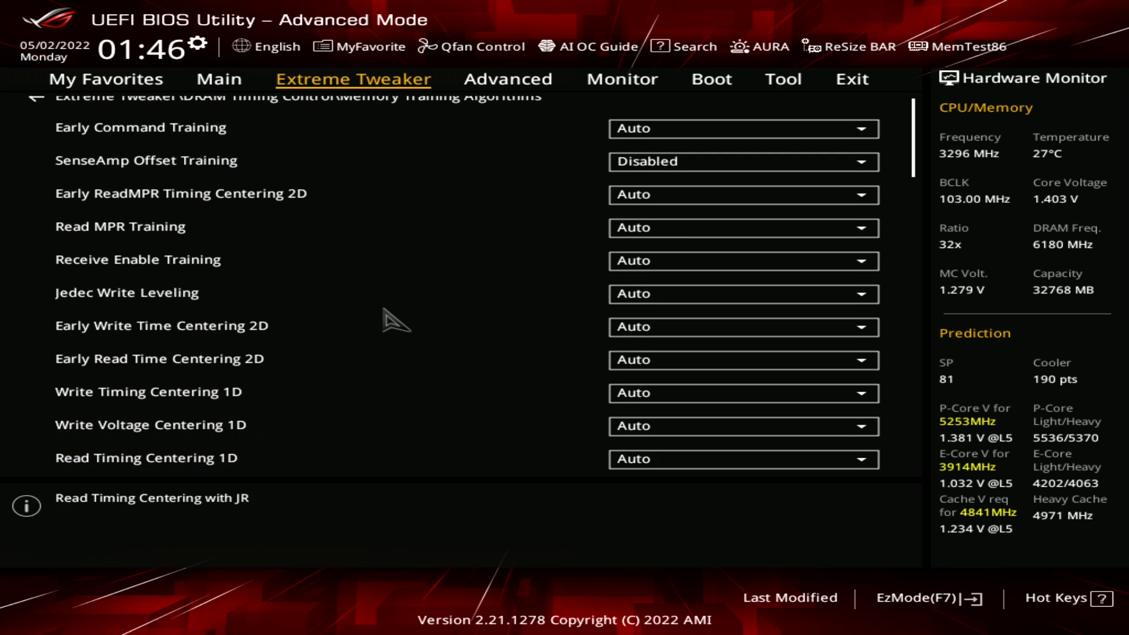
pyautogui.press('Down')
pyautogui.press('Down')
pyautogui.press('Down')
pyautogui.press('Down')
pyautogui.press('Up')
pyautogui.press('Up')
pyautogui.press('Up')
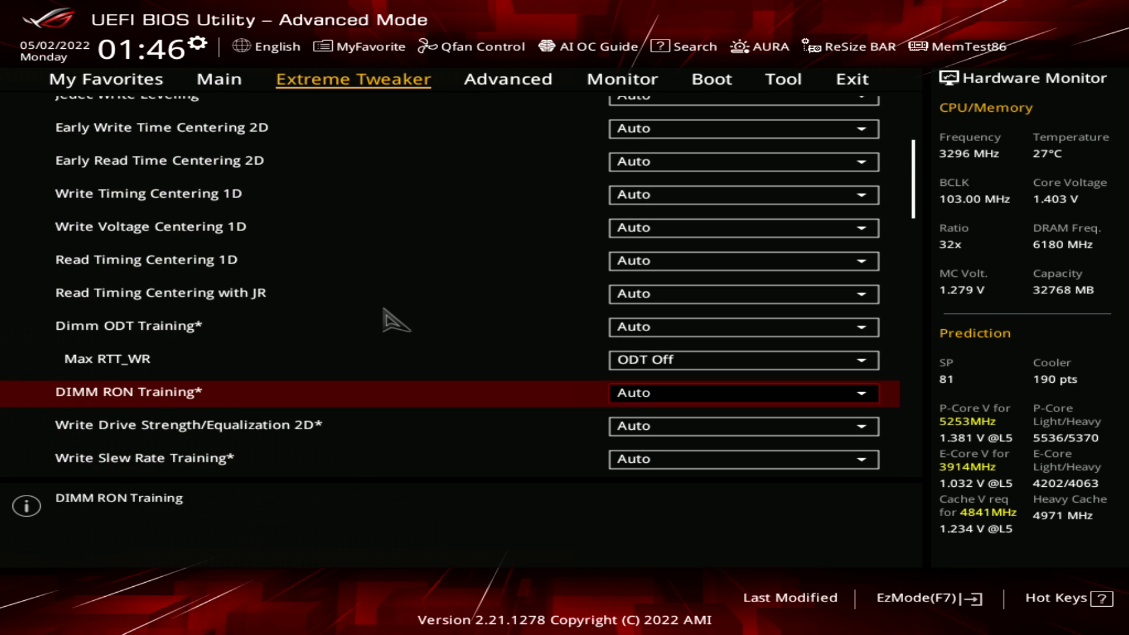
# Check the options available for Max RTT_WR under Dimm ODT Training
pyautogui.press('Down')
pyautogui.press('Down')
pyautogui.press('Up')
pyautogui.press('Up')
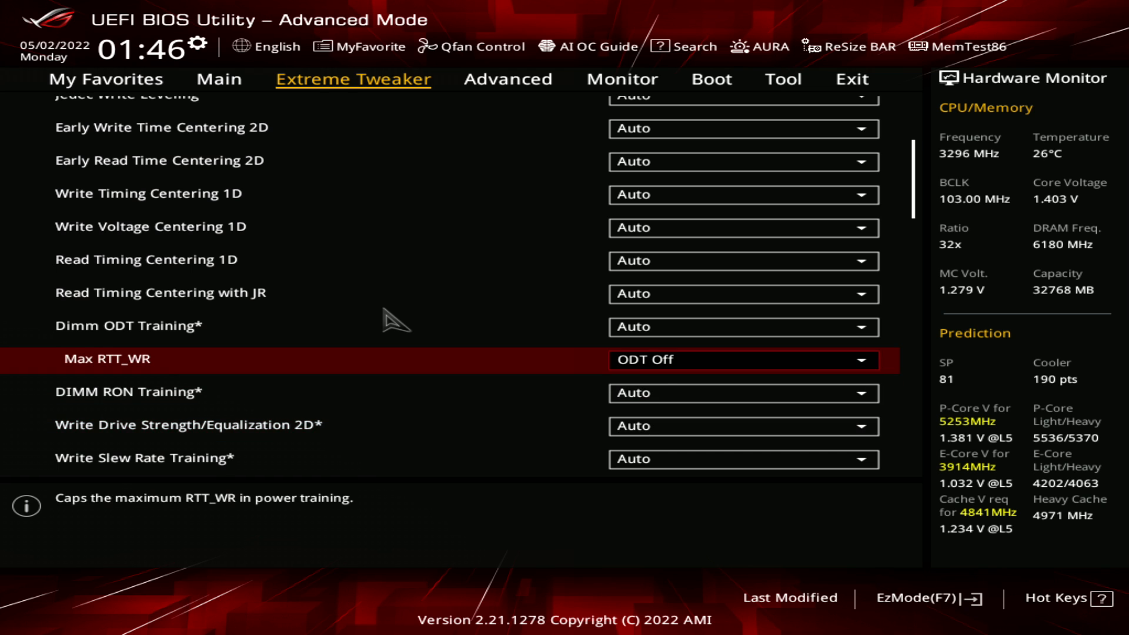
pyautogui.press('Return')
pyautogui.press('Escape')
# Go through the settings after DIMM RON Training and check the Round Trip Latency options
pyautogui.press('Down')
pyautogui.press('Down')
pyautogui.press('Down')
pyautogui.press('Down')
pyautogui.press('Down')
pyautogui.press('Down')
pyautogui.press('Down')
pyautogui.press('Down')
pyautogui.press('Down')
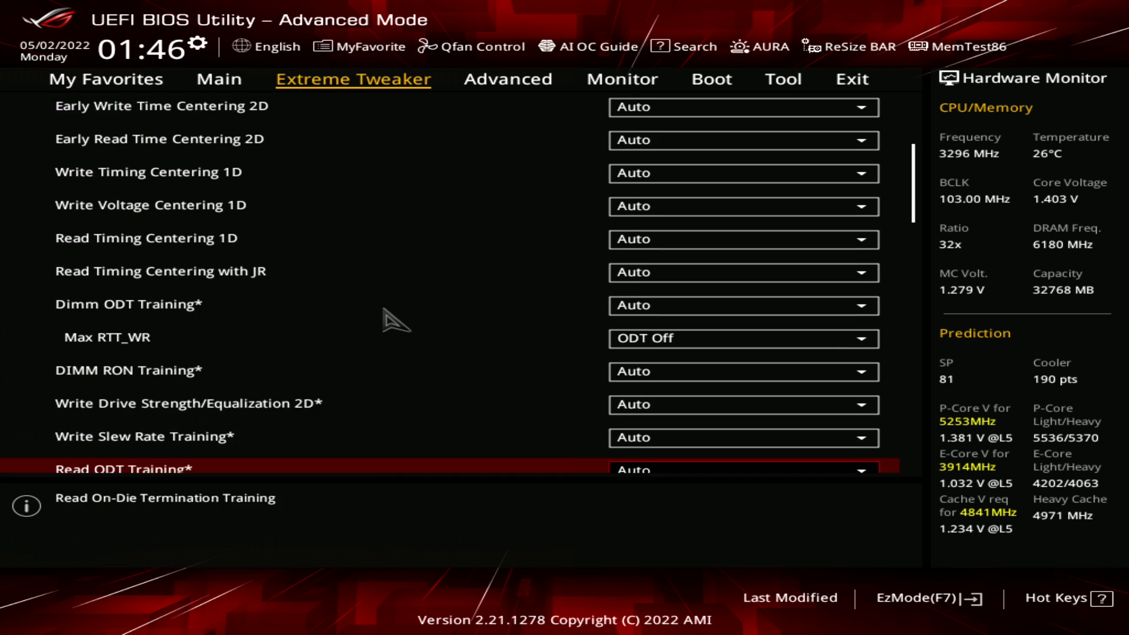
pyautogui.press('Down')
pyautogui.press('Down')
pyautogui.press('Down')
pyautogui.press('Down')
pyautogui.press('Down')
pyautogui.press('Down')
pyautogui.press('Down')
pyautogui.press('Down')
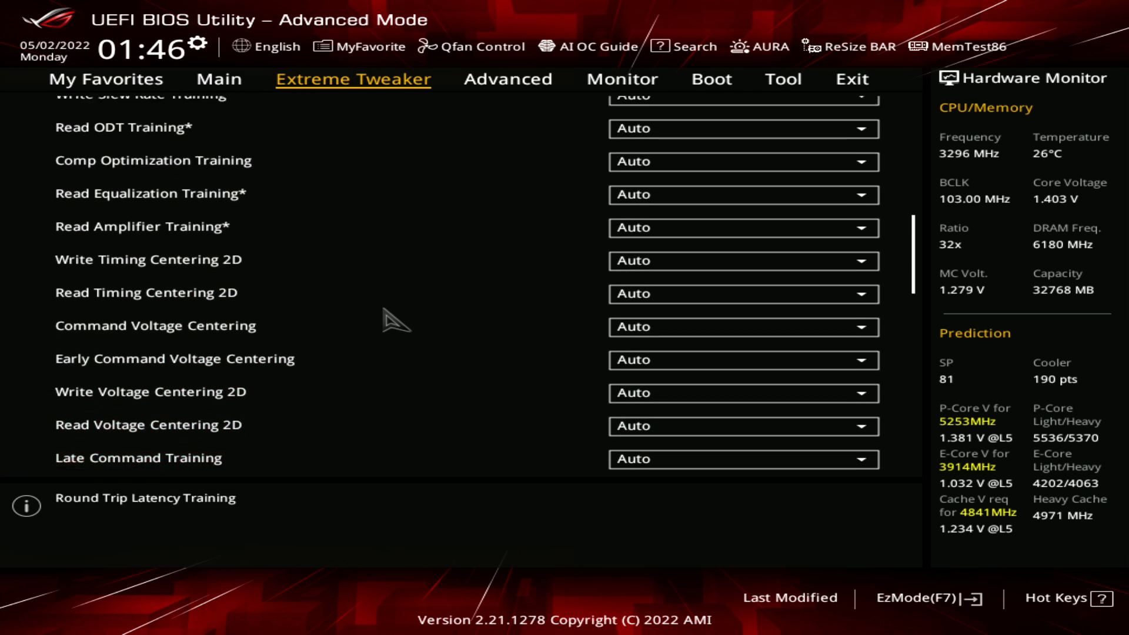
pyautogui.press('Up')
pyautogui.press('Up')
pyautogui.press('Return')
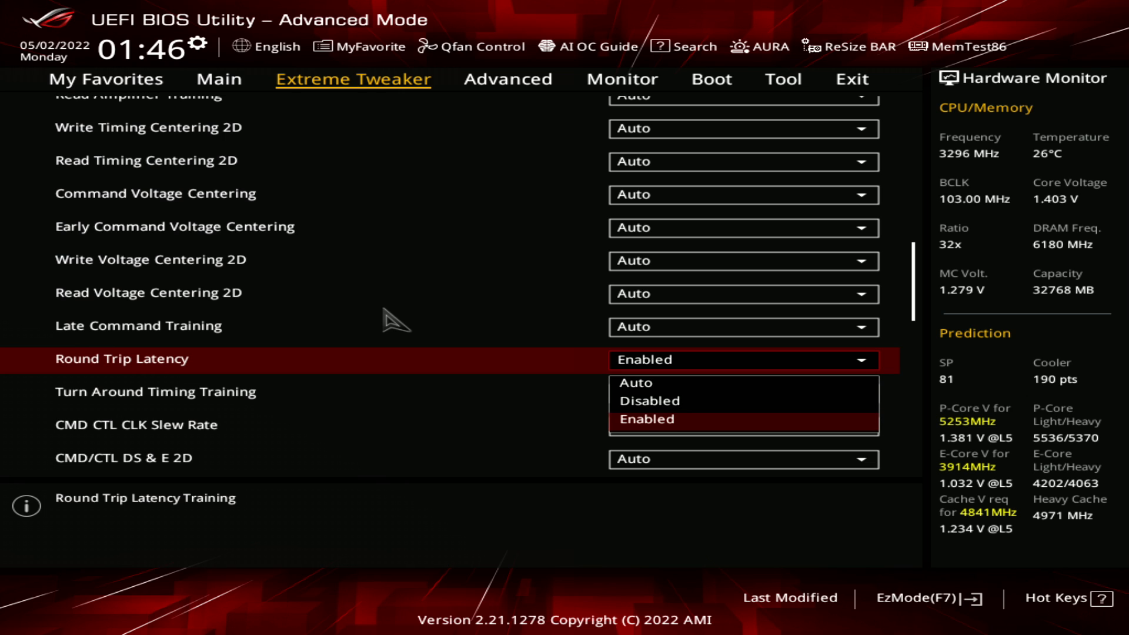
pyautogui.press('Return')
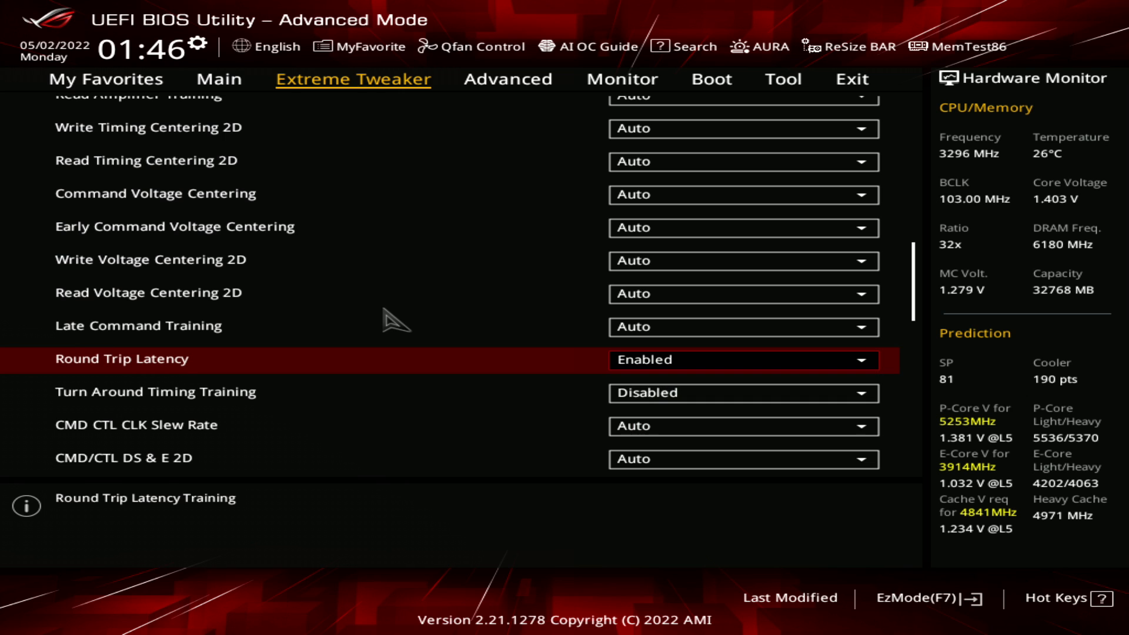
# Check the options available for Turn Around Timing Training
pyautogui.press('Down')
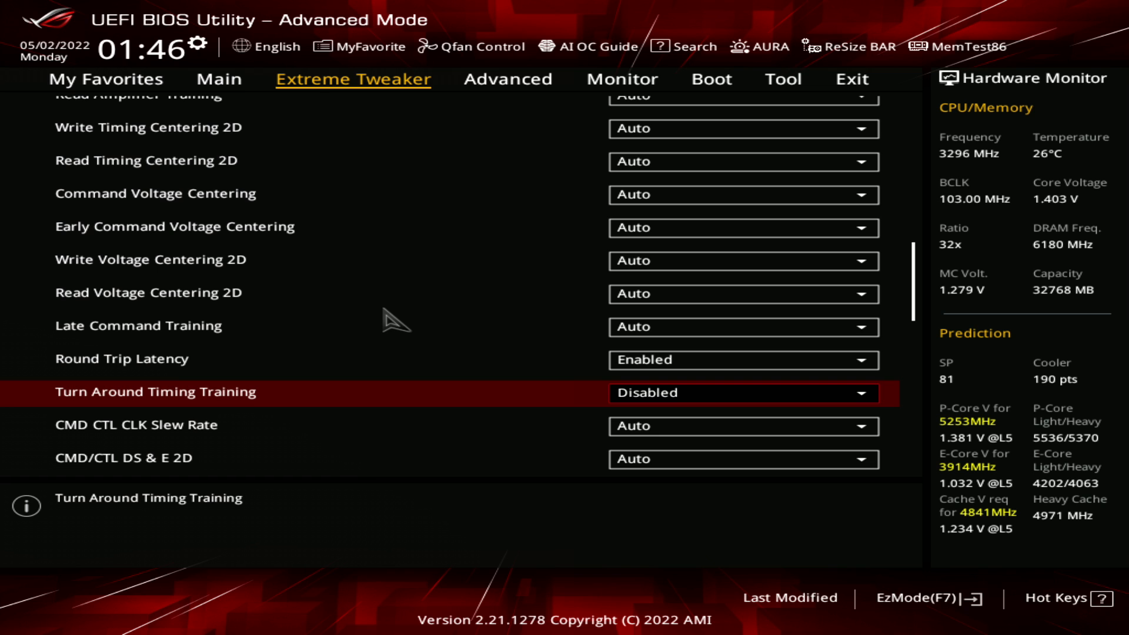
pyautogui.press('Return')
pyautogui.press('Return')
# Look over the remaining training settings from CMD CTL CLK Slew Rate through Vddq Training to Margin Check Limit
pyautogui.press('Down')
pyautogui.press('Down')
pyautogui.press('Down')
pyautogui.press('Down')
pyautogui.press('Down')
pyautogui.press('Down')
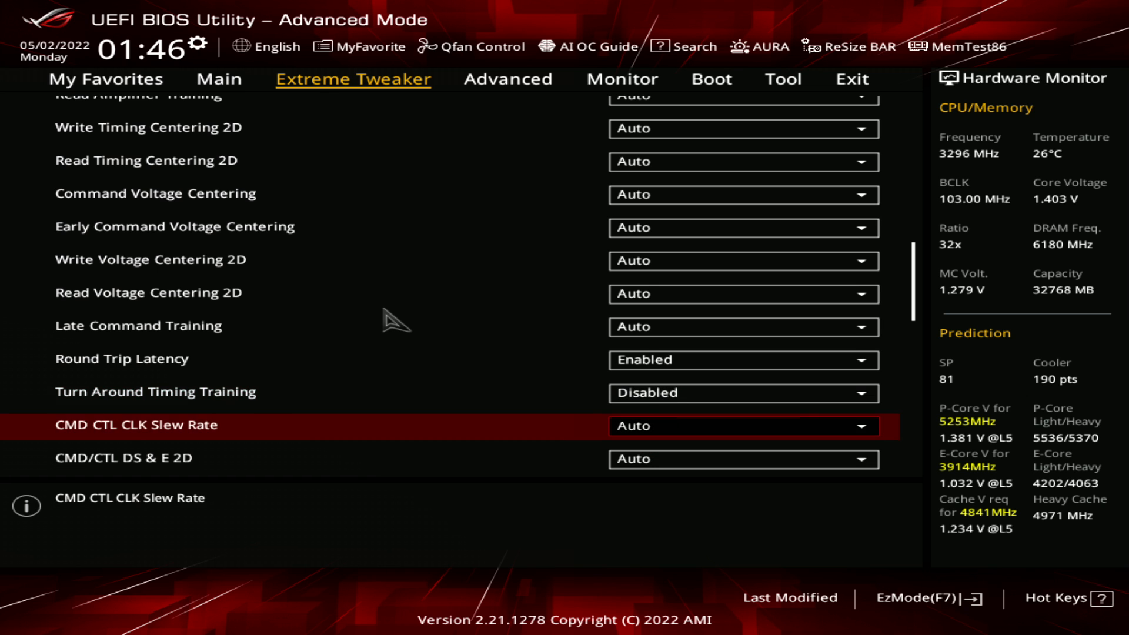
pyautogui.press('Down')
pyautogui.press('Down')
pyautogui.press('Down')
pyautogui.press('Down')
pyautogui.press('Down')
pyautogui.press('Down')
pyautogui.press('Down')
pyautogui.press('Down')
pyautogui.press('Down')
pyautogui.press('Down')
pyautogui.press('Down')
pyautogui.press('Down')
pyautogui.press('Down')
pyautogui.press('Down')
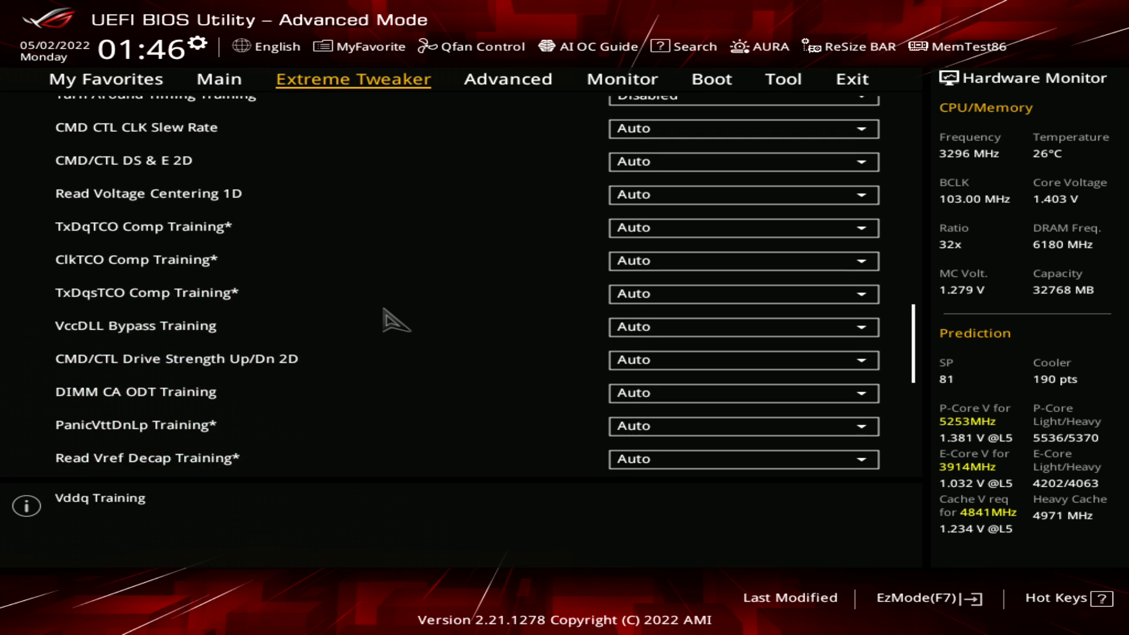
pyautogui.press('Down')
pyautogui.press('Down')
pyautogui.press('Down')
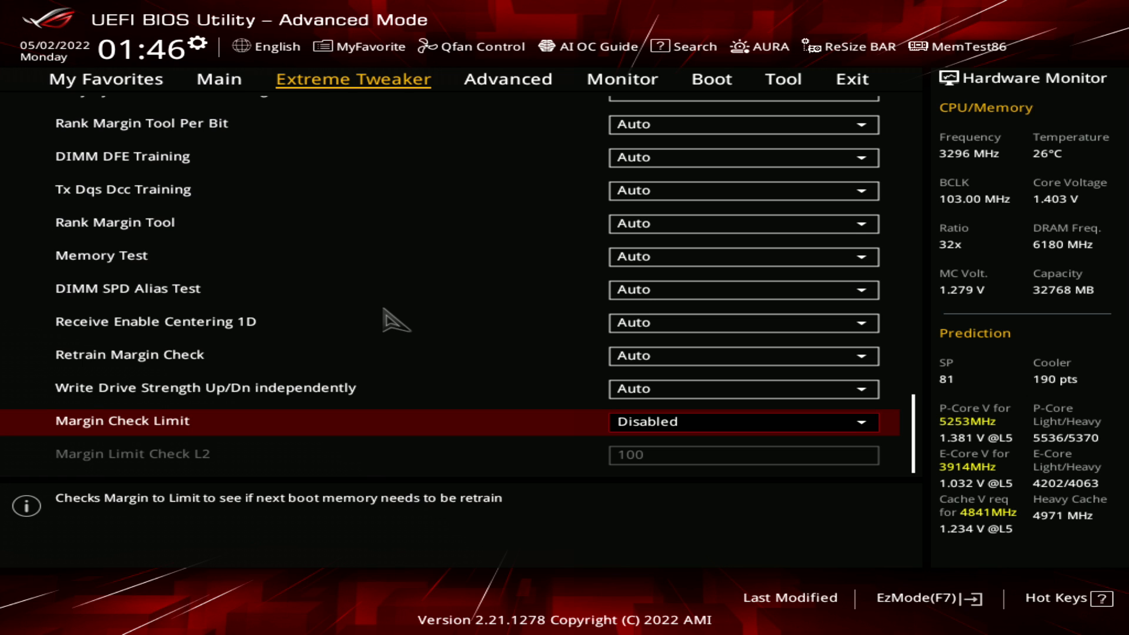
# Compare Margin Check Limit with the Retrain Margin Check setting
pyautogui.press('Up')
pyautogui.press('Up')
pyautogui.press('Up')
pyautogui.press('Down')
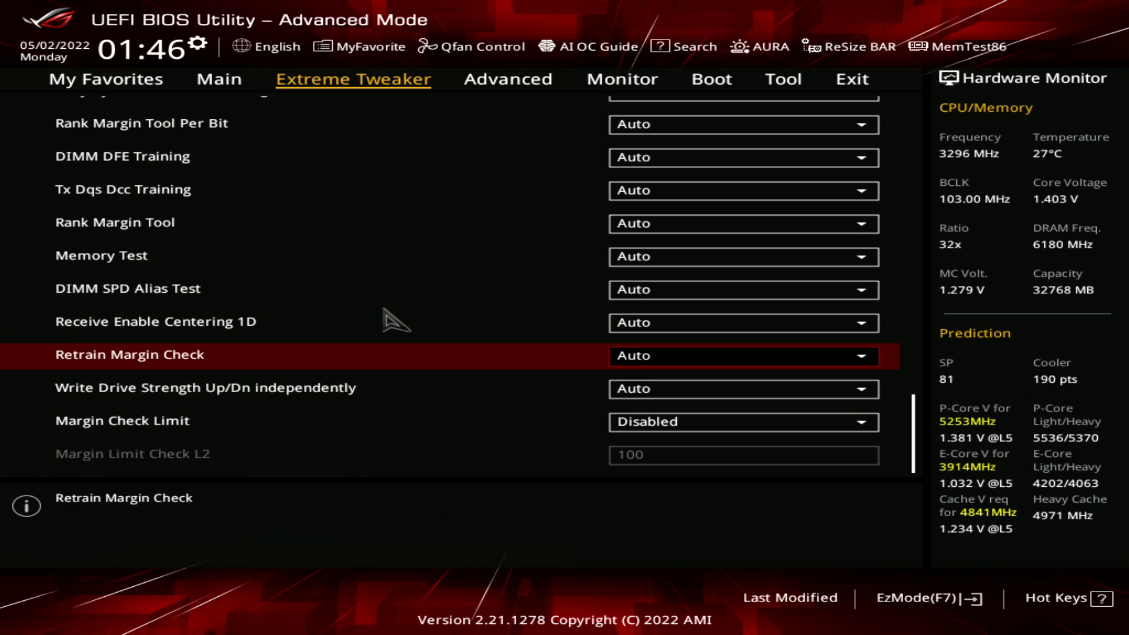
# Return to the middle of the training list and compare Round Trip Latency with Turn Around Timing Training
pyautogui.press('Up')
pyautogui.press('Up')
pyautogui.press('Up')
pyautogui.press('Up')
pyautogui.press('Up')
pyautogui.press('Up')
pyautogui.press('Up')
pyautogui.press('Up')
pyautogui.press('Up')
pyautogui.press('Up')
pyautogui.press('Up')
pyautogui.press('Up')
pyautogui.press('Up')
pyautogui.press('Up')
pyautogui.press('Up')
pyautogui.press('Up')
pyautogui.press('Up')
pyautogui.press('Up')
pyautogui.press('Up')
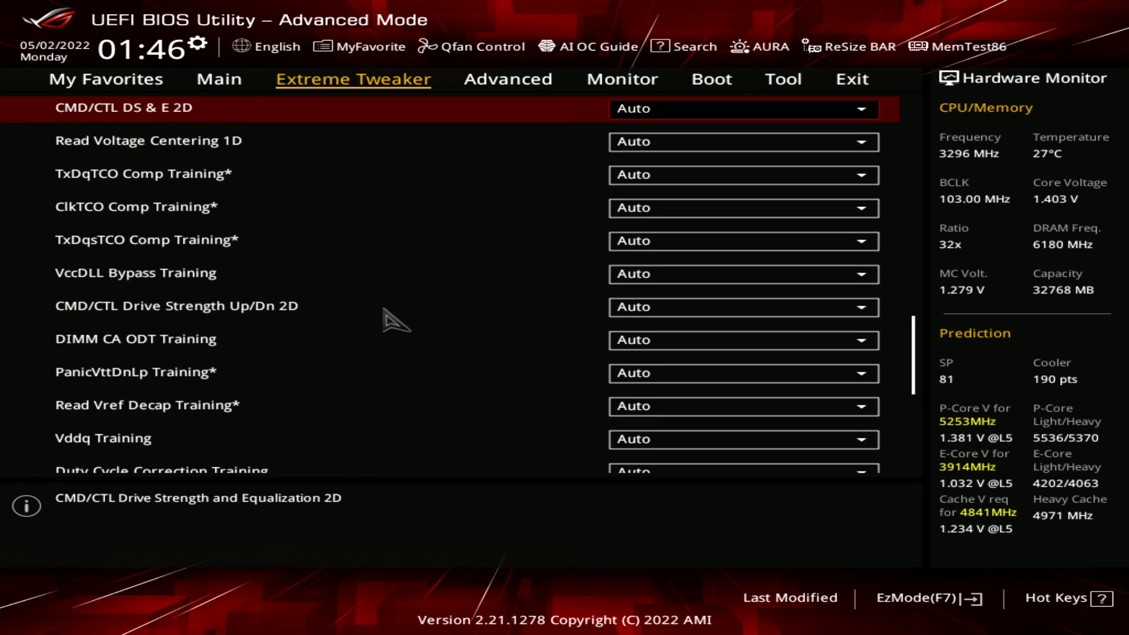
pyautogui.press('Up')
pyautogui.press('Up')
pyautogui.press('Up')
pyautogui.press('Up')
pyautogui.press('Up')
pyautogui.press('Up')
pyautogui.press('Up')
pyautogui.press('Up')
pyautogui.press('Up')
pyautogui.press('Down')
pyautogui.press('Down')
pyautogui.press('Down')
pyautogui.press('Down')
pyautogui.press('Down')
pyautogui.press('Down')
pyautogui.press('Down')
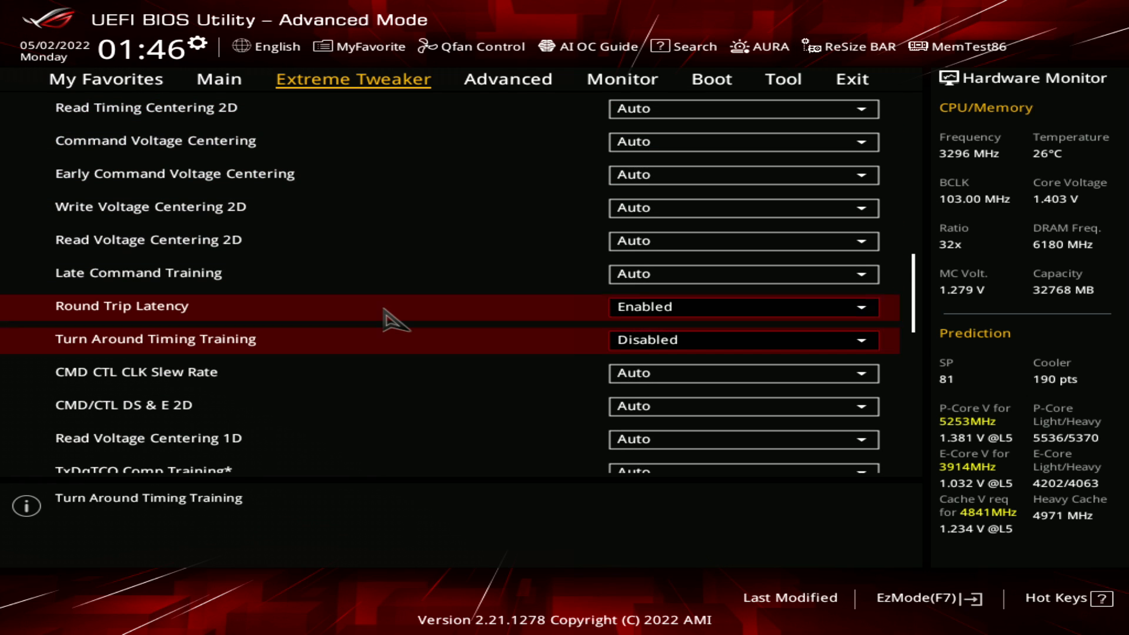
pyautogui.press('Down')
pyautogui.press('Up')
pyautogui.press('Up')
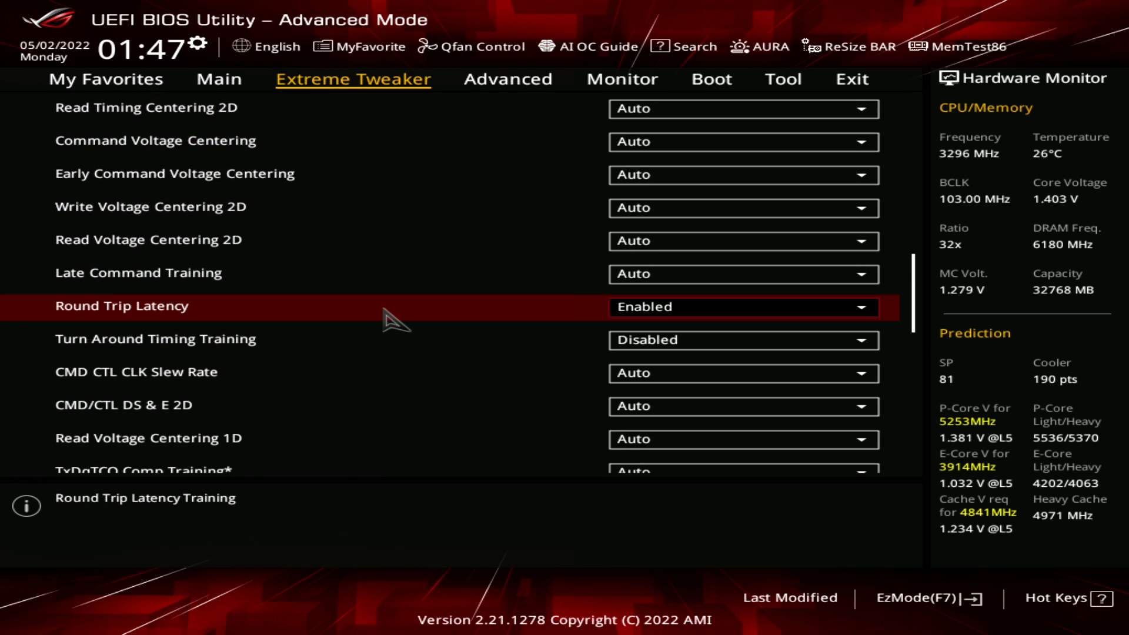
pyautogui.press('Down')
pyautogui.press('Up')
pyautogui.press('Down')
# Go back past Late Command Training and recheck SenseAmp Offset Training at the start of the list
pyautogui.press('Up')
pyautogui.press('Down')
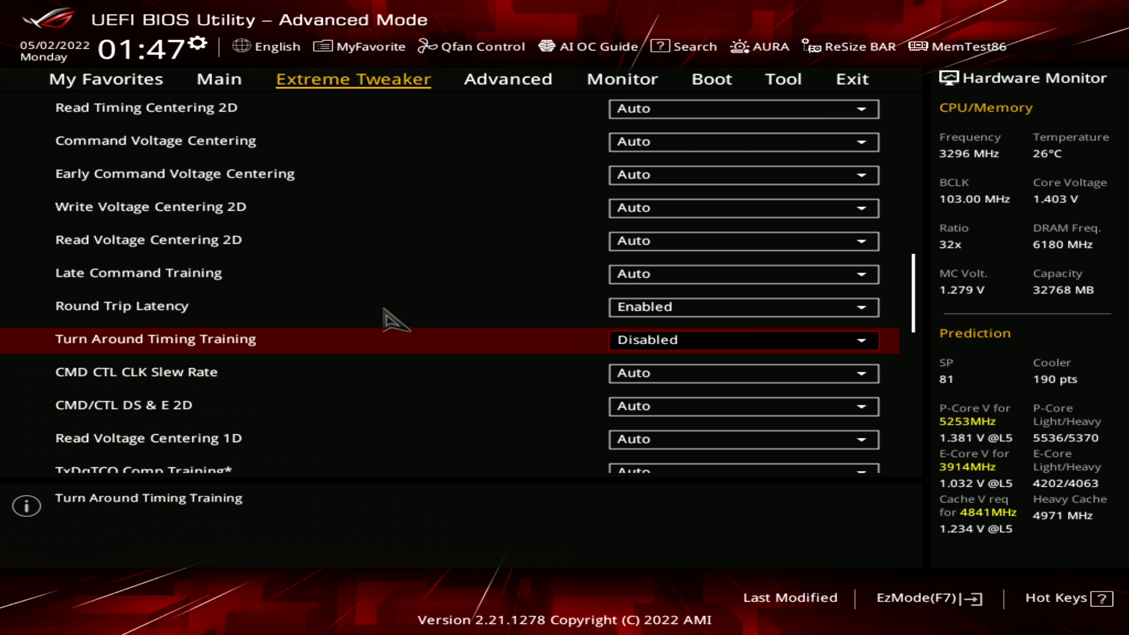
pyautogui.press('Up')
pyautogui.press('Up')
pyautogui.press('Up')
pyautogui.press('Up')
pyautogui.press('Up')
pyautogui.press('Up')
pyautogui.press('Up')
pyautogui.press('Up')
pyautogui.press('Up')
pyautogui.press('Up')
pyautogui.press('Up')
pyautogui.press('Up')
pyautogui.press('Up')
pyautogui.press('Up')
pyautogui.press('Up')
pyautogui.press('Up')
pyautogui.press('Up')
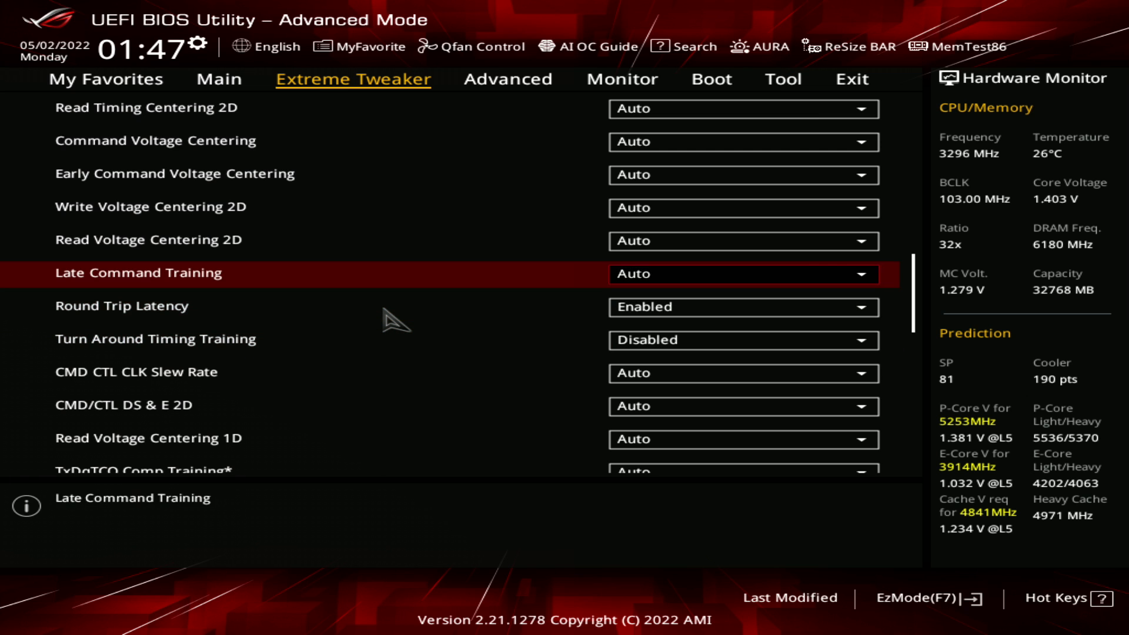
pyautogui.press('Up')
pyautogui.press('Up')
pyautogui.press('Up')
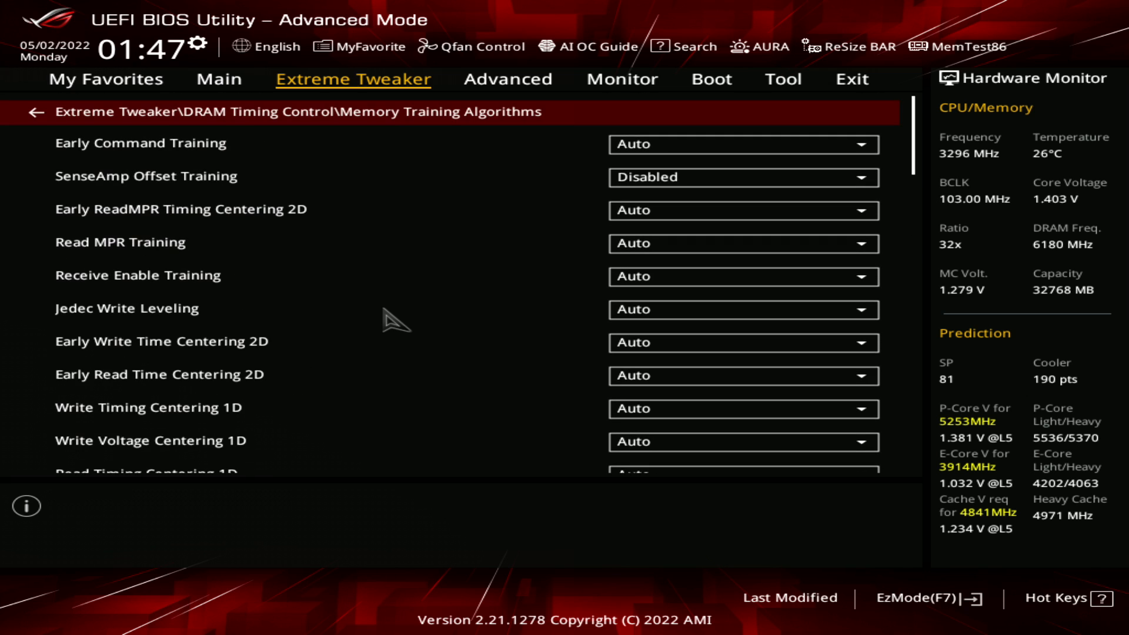
pyautogui.press('Down')
pyautogui.press('Down')
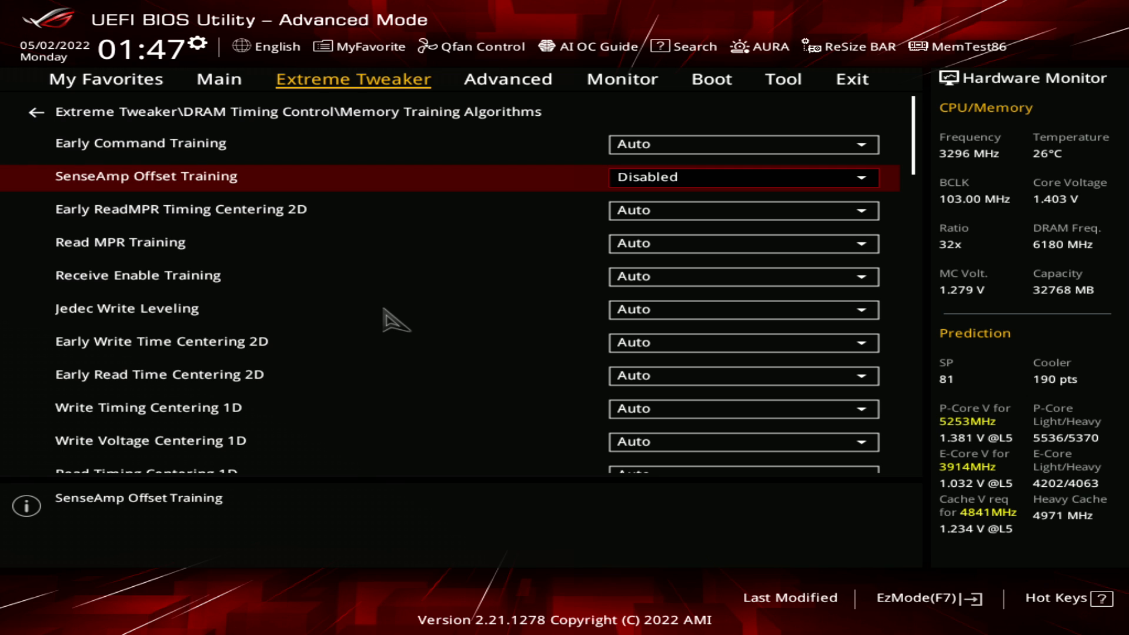
# Leave the memory training and DRAM timing settings and review the DRAM VDD and VDDQ voltages among the main overclock settings
pyautogui.press('Escape')
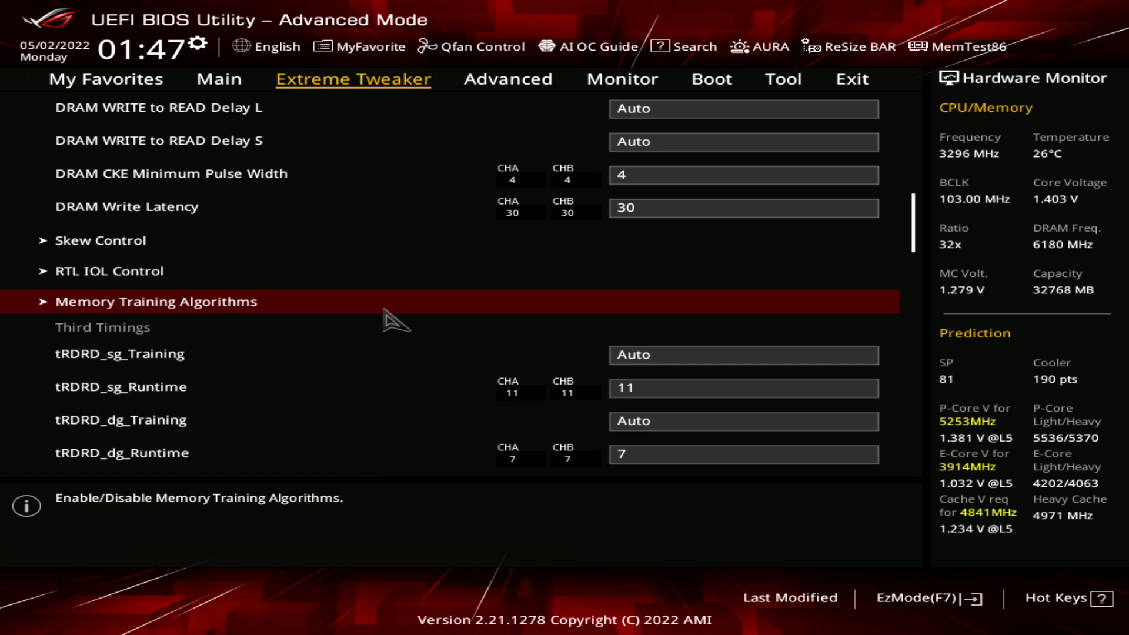
pyautogui.press('Escape')
pyautogui.press('Down')
pyautogui.press('Down')
pyautogui.press('Down')
pyautogui.press('Down')
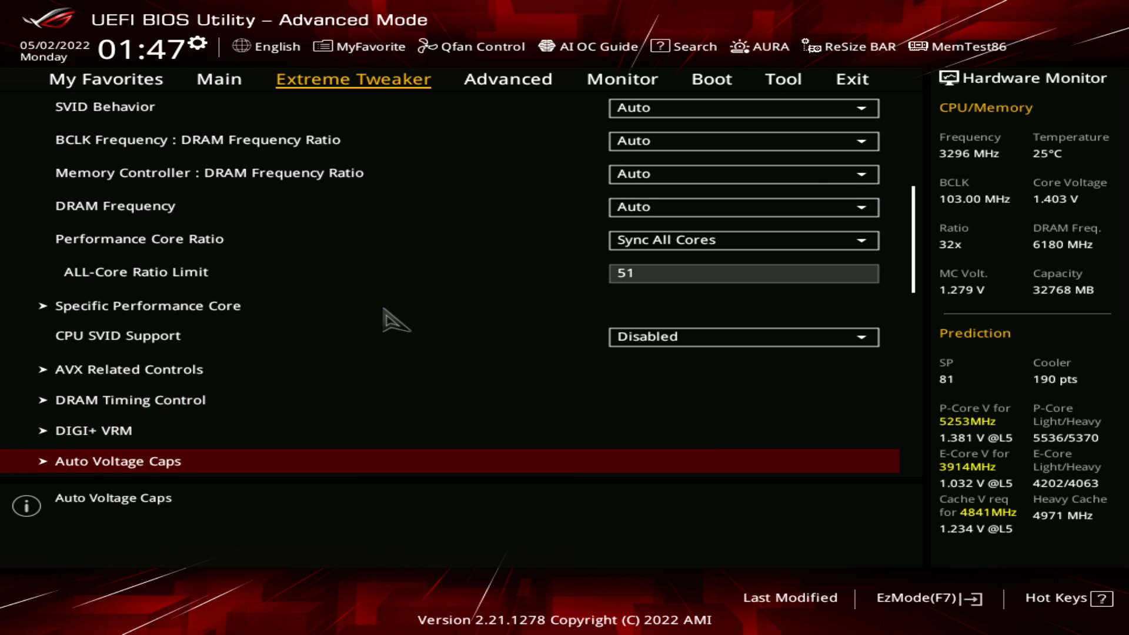
pyautogui.press('Down')
pyautogui.press('Down')
pyautogui.press('Down')
pyautogui.press('Down')
pyautogui.press('Down')
pyautogui.press('Down')
pyautogui.press('Down')
pyautogui.press('Down')
pyautogui.press('Down')
pyautogui.press('Down')
pyautogui.press('Down')
pyautogui.press('Down')
pyautogui.press('Down')
pyautogui.press('Down')
pyautogui.press('Down')
pyautogui.press('Down')
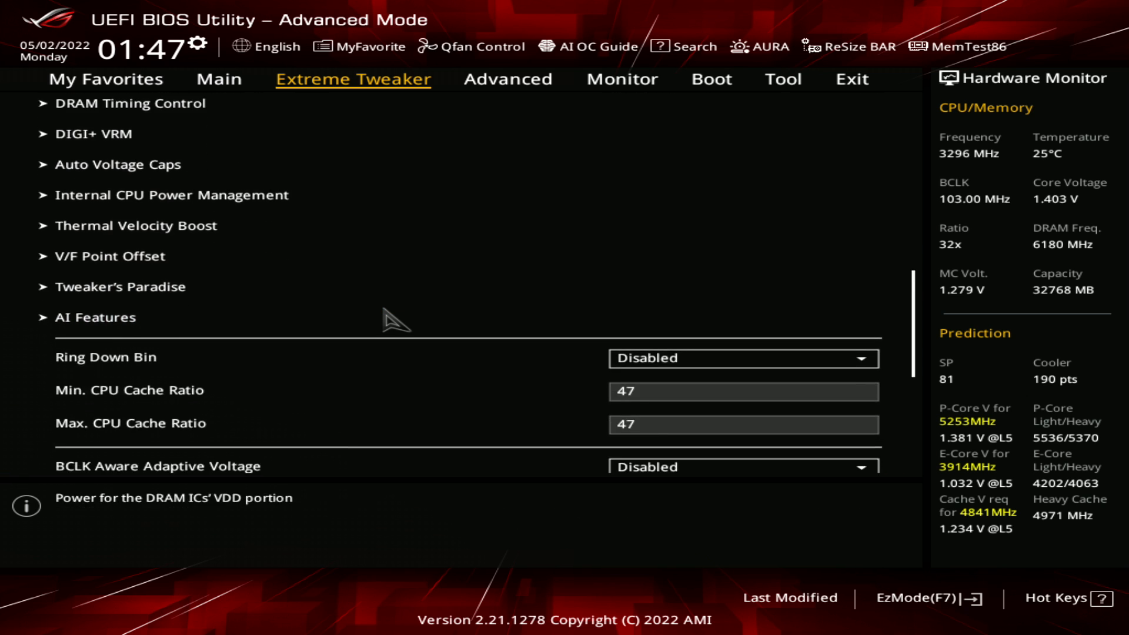
pyautogui.press('Up')
pyautogui.press('Up')
pyautogui.press('Down')
pyautogui.press('Down')
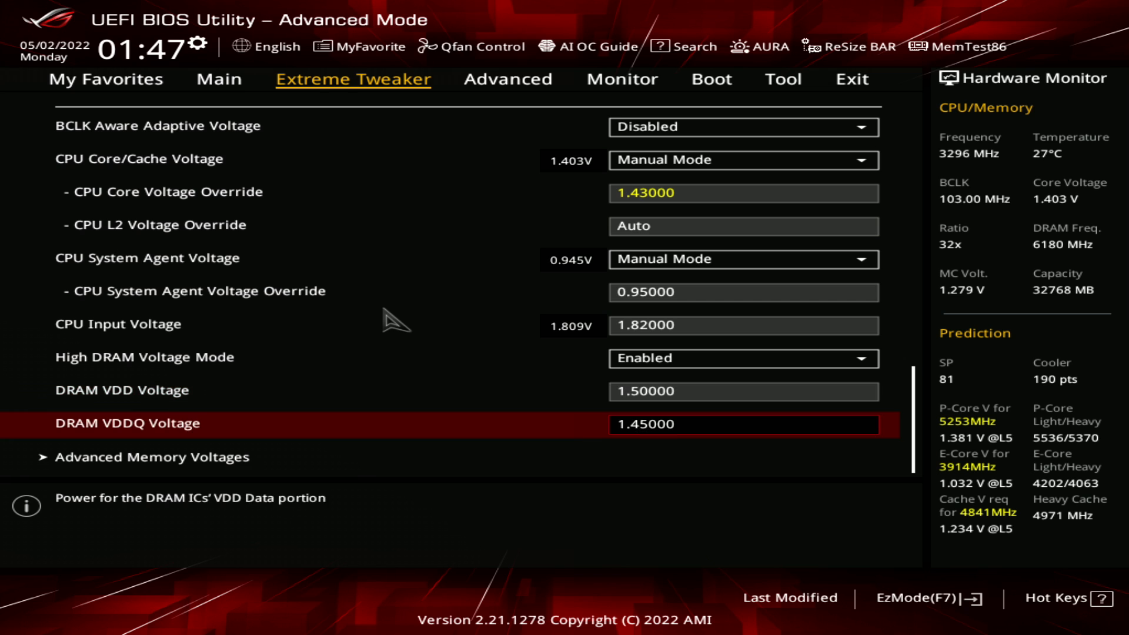
# Look back over the CPU voltage and cache ratio settings as far as CPU SVID Support
pyautogui.press('Up')
pyautogui.press('Up')
pyautogui.press('Up')
pyautogui.press('Up')
pyautogui.press('Up')
pyautogui.press('Up')
pyautogui.press('Up')
pyautogui.press('Up')
pyautogui.press('Up')
pyautogui.press('Up')
pyautogui.press('Up')
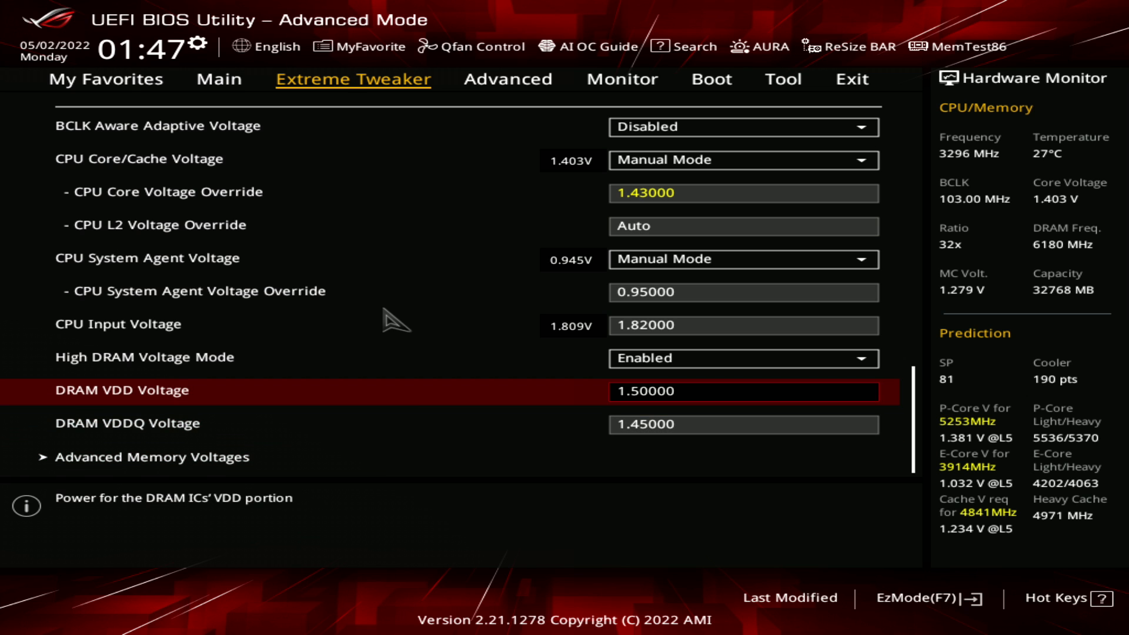
pyautogui.press('Up')
pyautogui.press('Up')
pyautogui.press('Up')
pyautogui.press('Up')
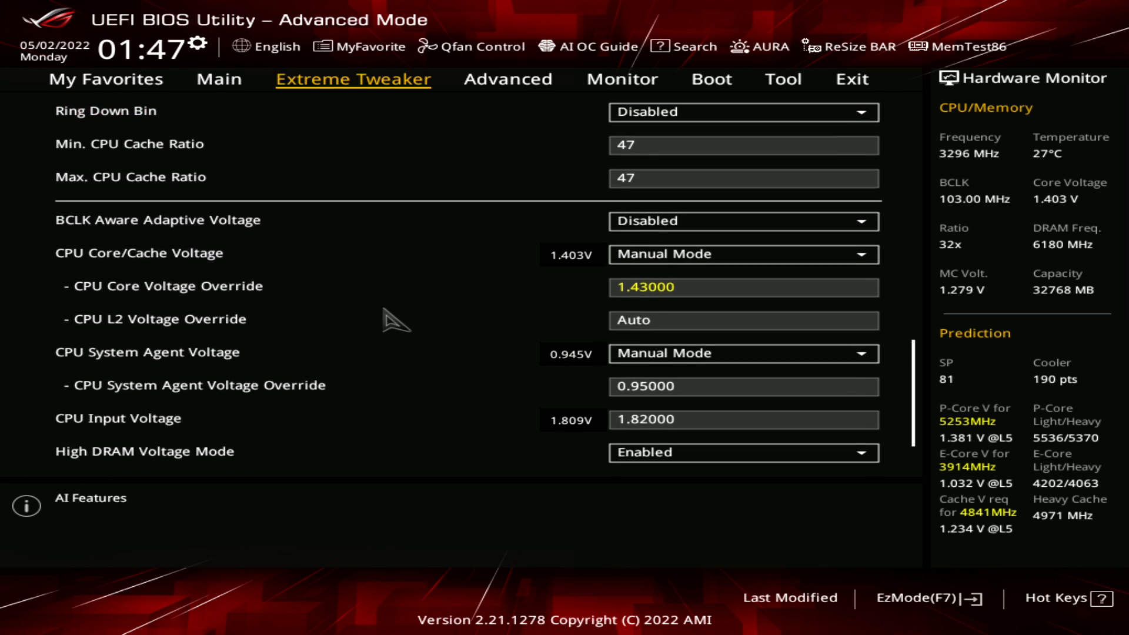
pyautogui.press('Up')
pyautogui.press('Up')
pyautogui.press('Up')
pyautogui.press('Up')
pyautogui.press('Up')
pyautogui.press('Up')
pyautogui.press('Up')
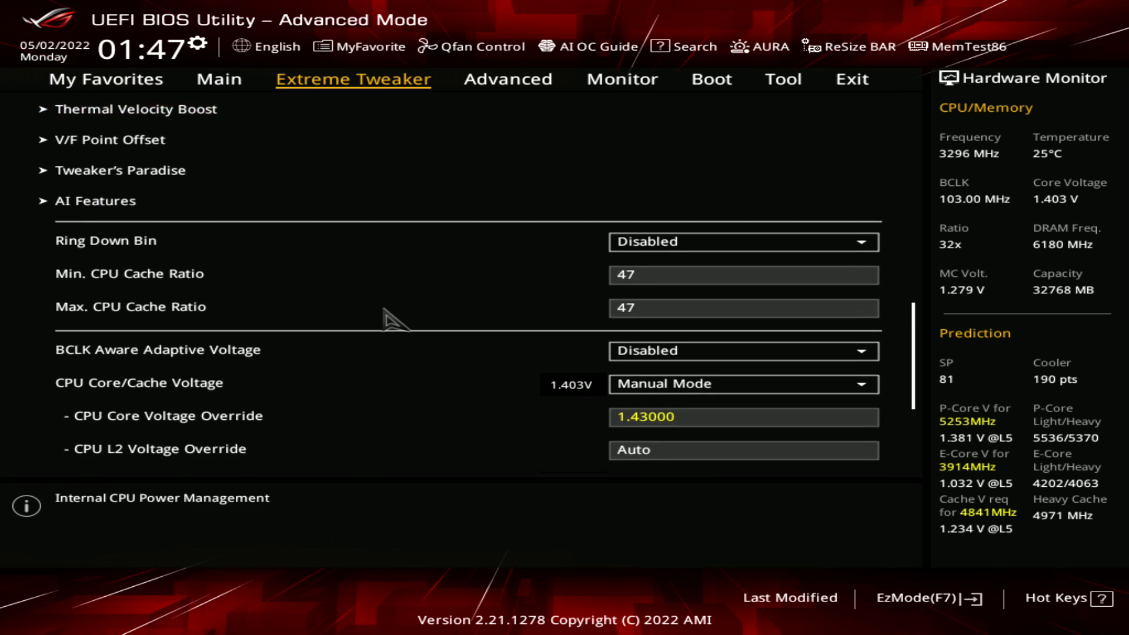
pyautogui.press('Up')
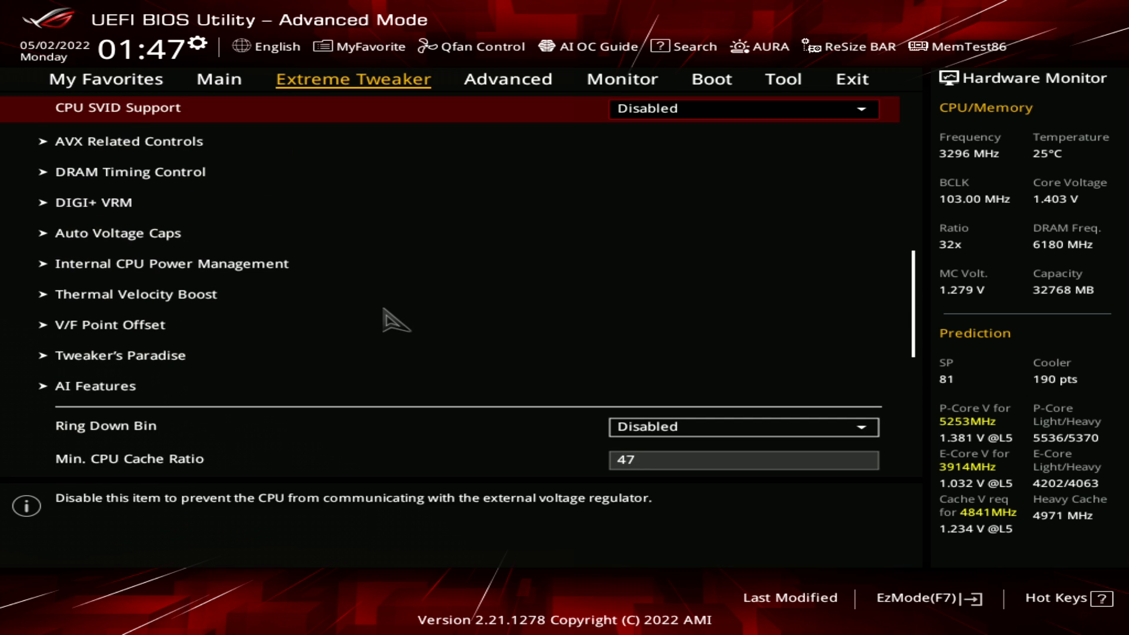
# Open the ASUS User Profile page among the BIOS tools
pyautogui.press('Right')
pyautogui.press('Right')
pyautogui.press('Right')
pyautogui.press('Right')
pyautogui.press('Down')
pyautogui.press('Down')
pyautogui.press('Down')
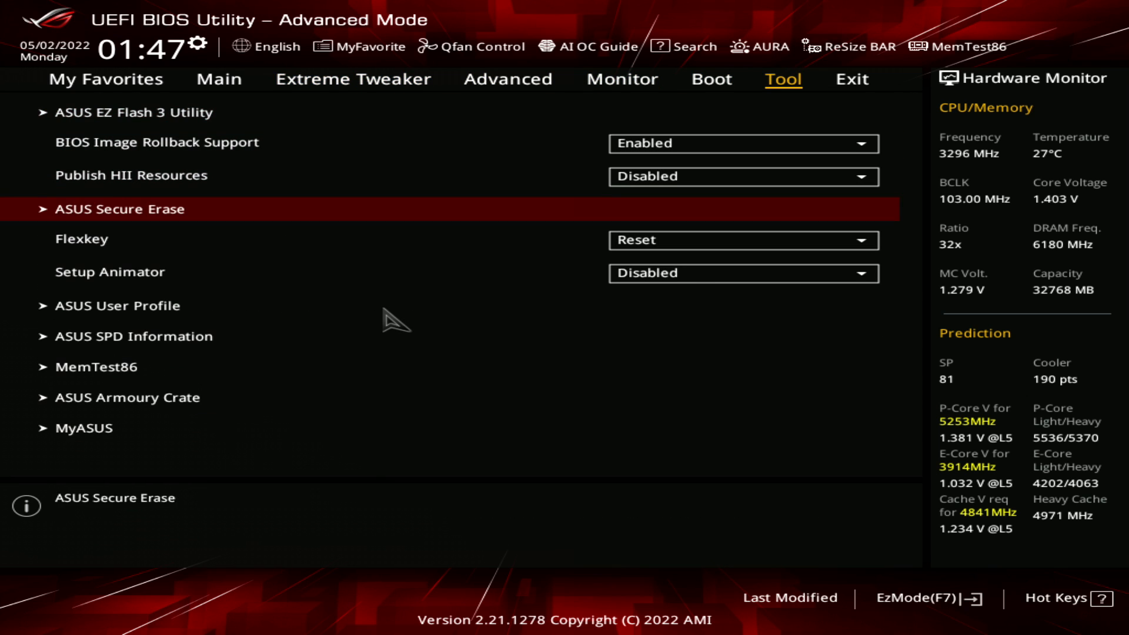
pyautogui.press('Down')
pyautogui.press('Down')
pyautogui.press('Down')
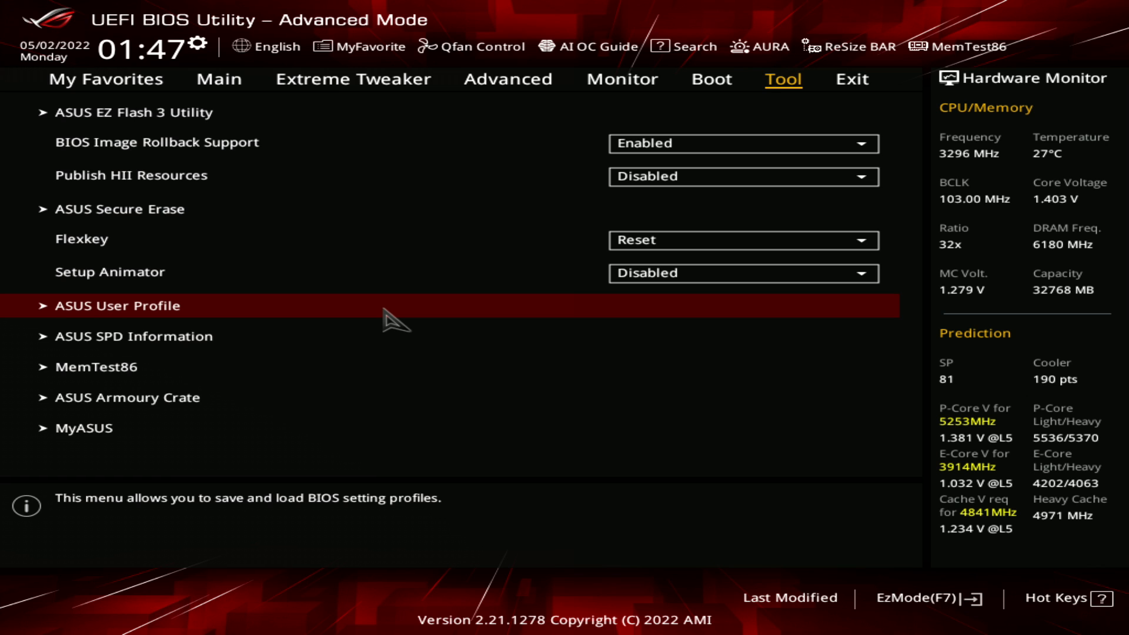
pyautogui.press('Return')
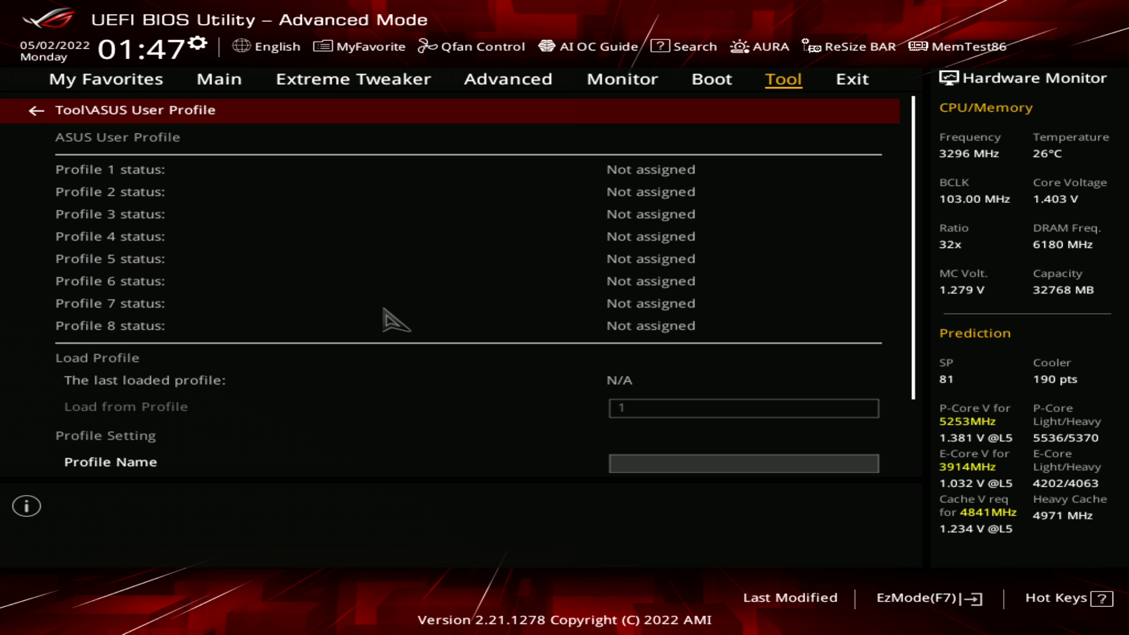
# Save the current BIOS settings to profile 1 under the name "daily" and check the profile list
pyautogui.press('Down')
pyautogui.press('Up')
pyautogui.press('Down')
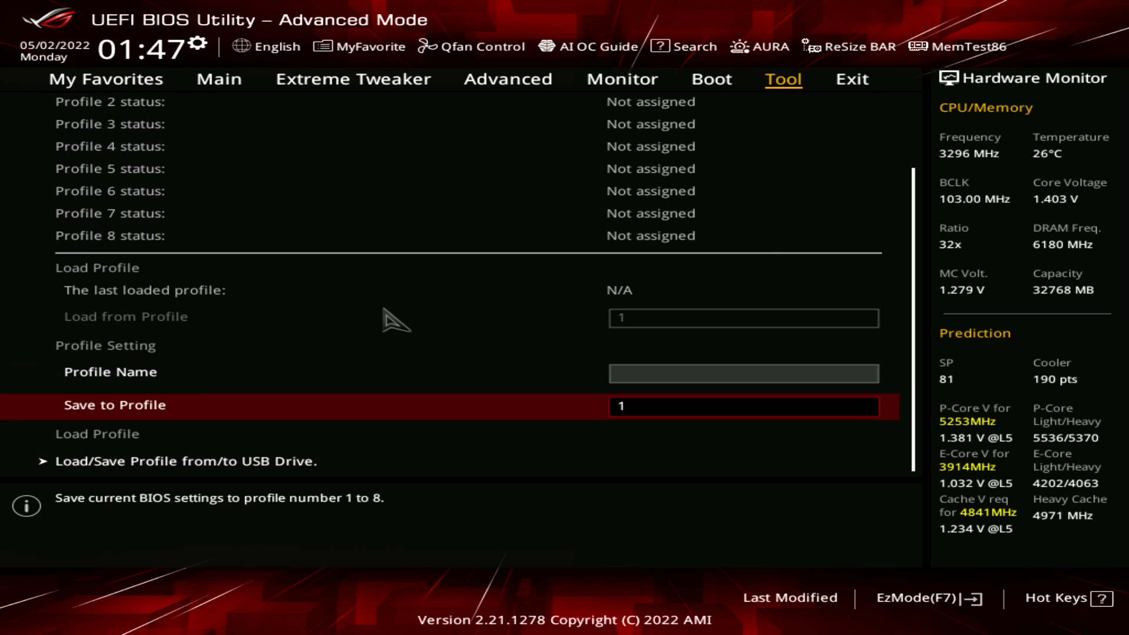
pyautogui.press('Up')
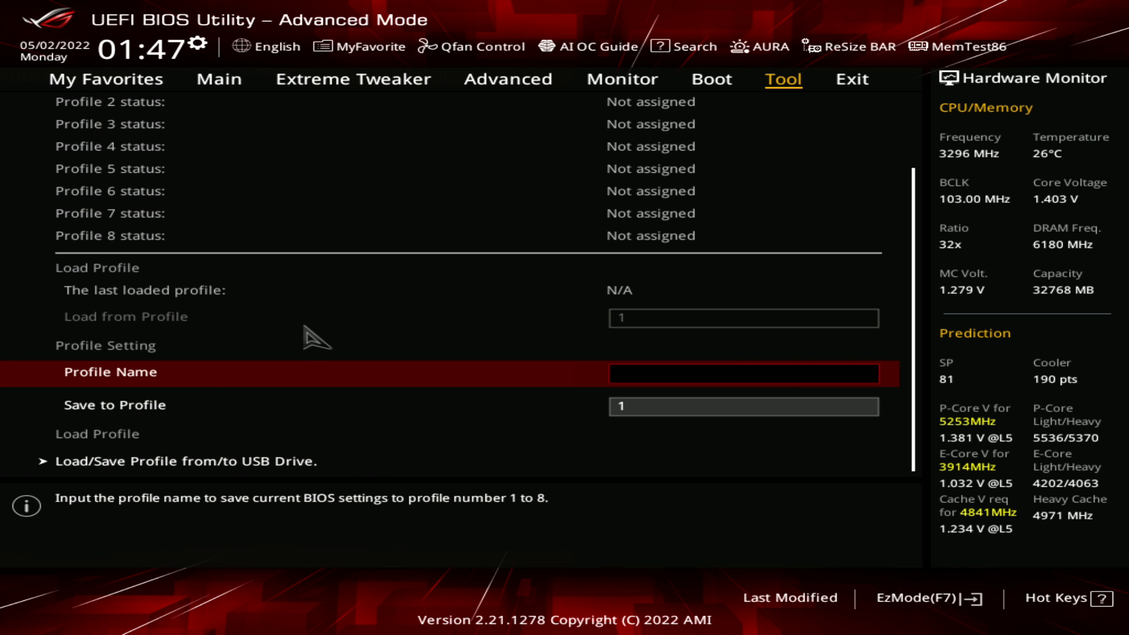
pyautogui.write('daily')
pyautogui.press('Down')
pyautogui.press('Return')
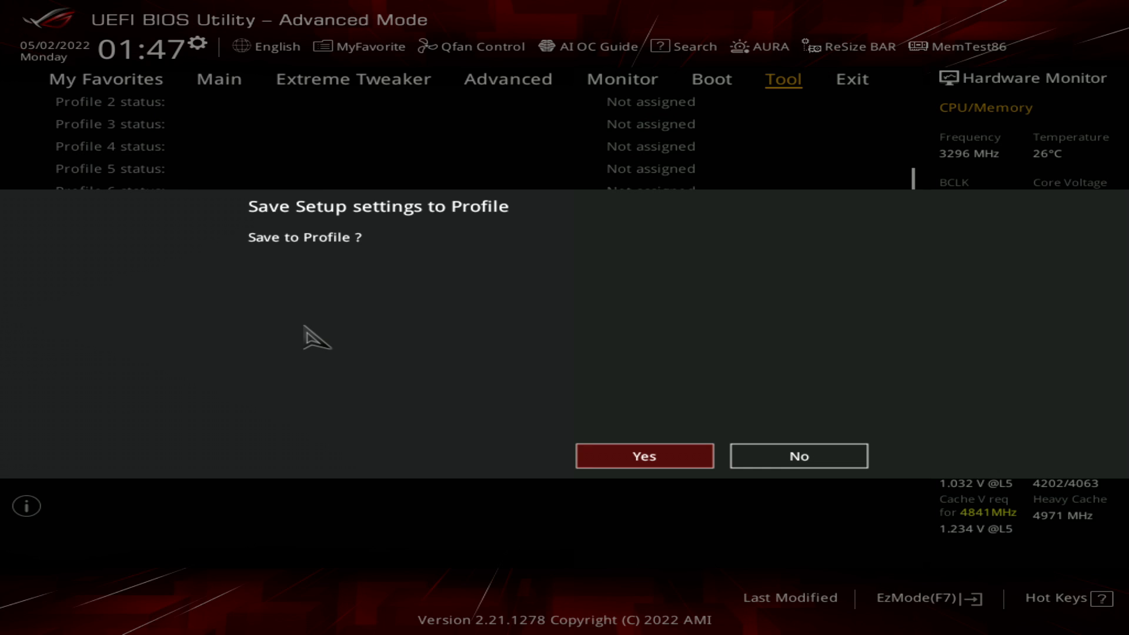
pyautogui.press('Return')
pyautogui.press('Up')
pyautogui.press('Up')
pyautogui.press('Up')
pyautogui.press('Up')
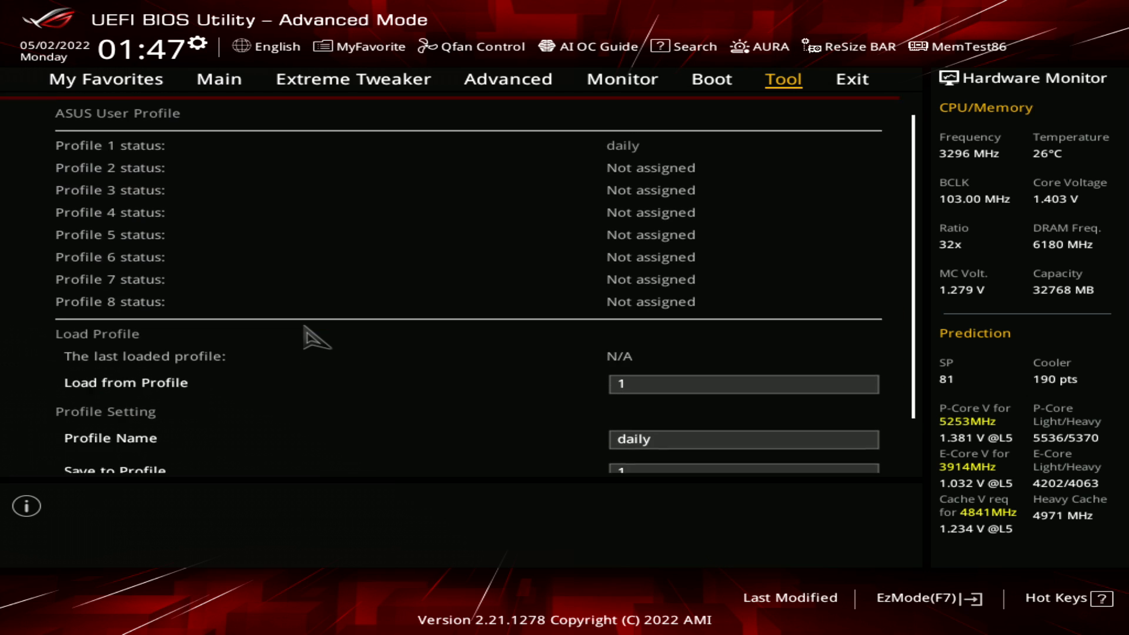
# Set the CPU System Agent Voltage Override to Auto in the Extreme Tweaker settings, then save the configuration and reset
pyautogui.press('Left')
pyautogui.press('Left')
pyautogui.press('Left')
pyautogui.press('Left')
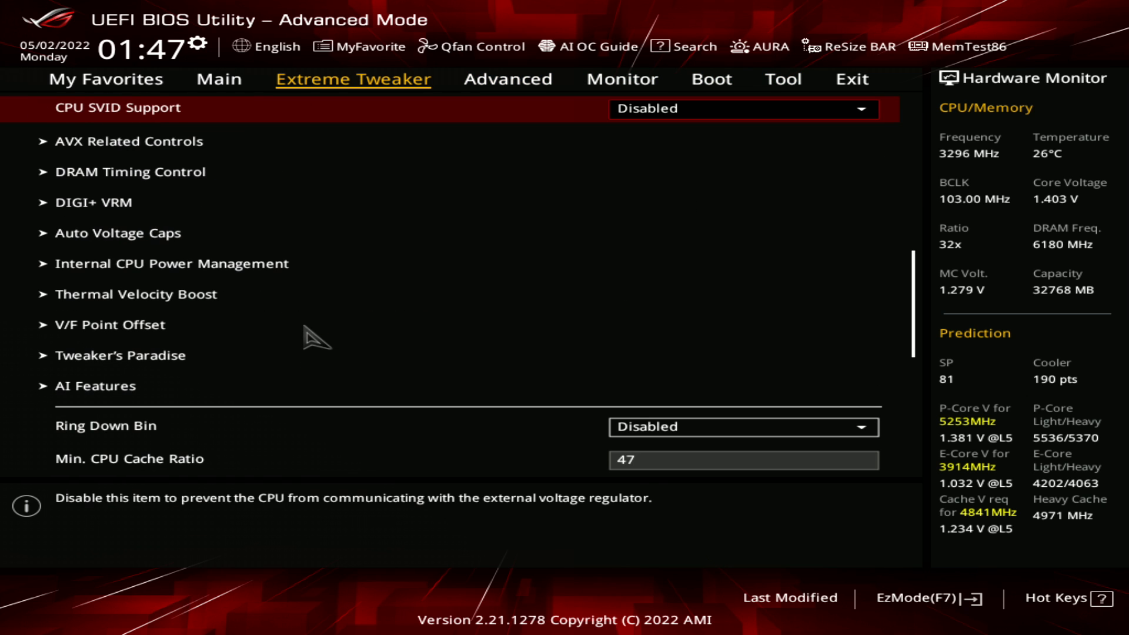
pyautogui.press('Up')
pyautogui.press('Up')
pyautogui.press('Up')
pyautogui.press('Up')
pyautogui.press('Up')
pyautogui.press('Up')
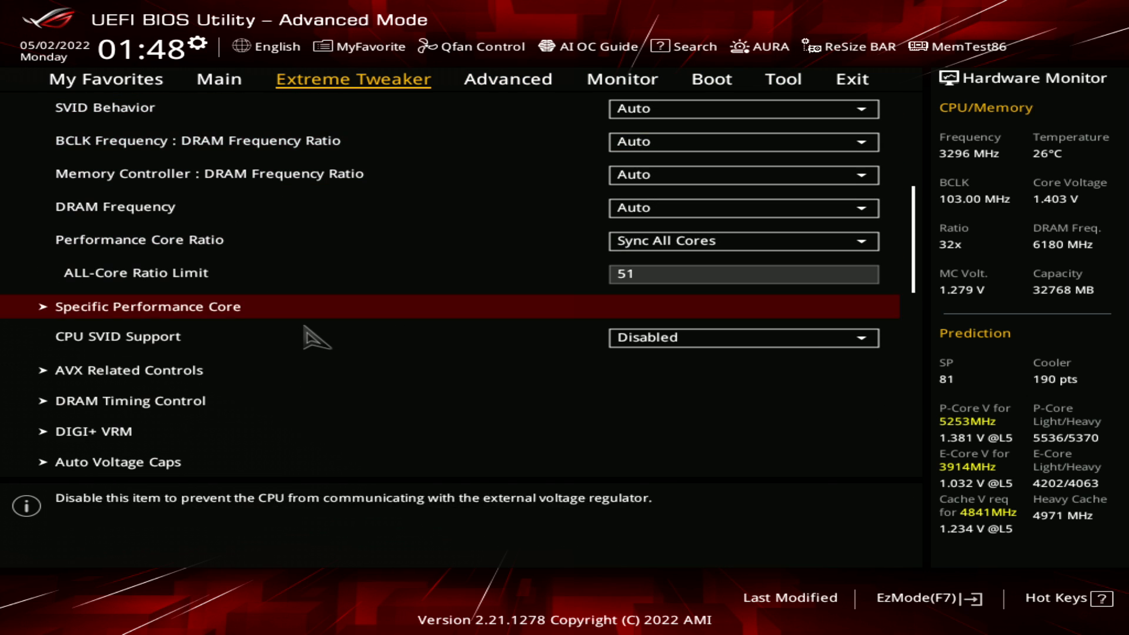
pyautogui.press('Down')
pyautogui.press('Down')
pyautogui.press('Down')
pyautogui.press('Down')
pyautogui.press('Down')
pyautogui.press('Down')
pyautogui.press('Down')
pyautogui.press('Down')
pyautogui.press('Down')
pyautogui.press('Down')
pyautogui.press('Down')
pyautogui.press('Down')
pyautogui.press('Down')
pyautogui.press('Down')
pyautogui.press('Down')
pyautogui.press('Down')
pyautogui.press('Down')
pyautogui.press('Down')
pyautogui.press('Down')
pyautogui.press('Down')
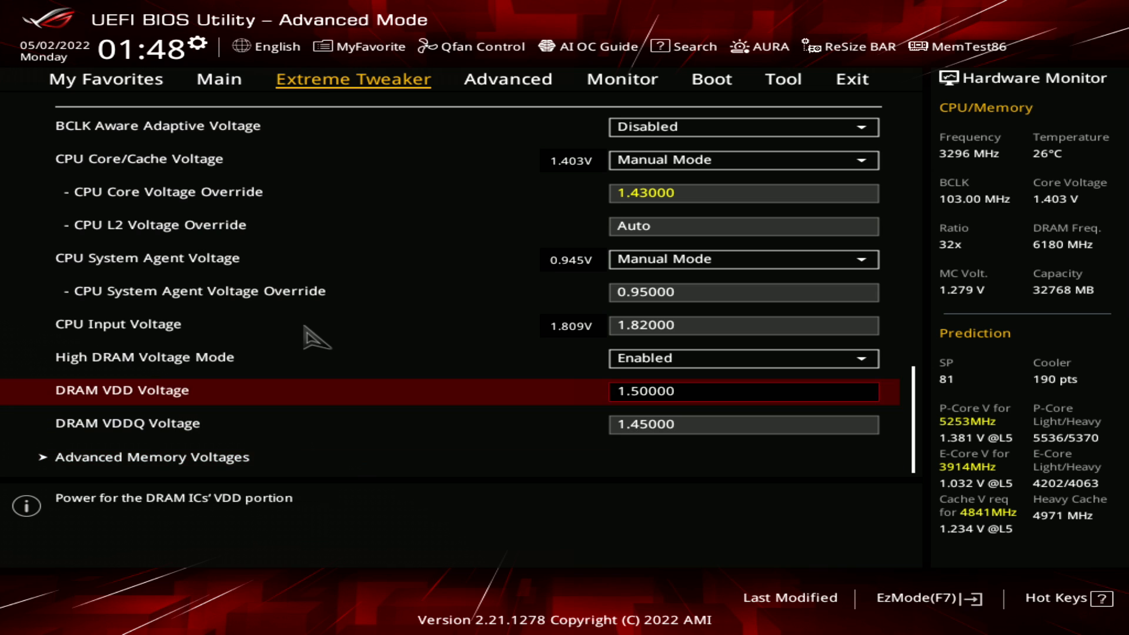
pyautogui.press('Up')
pyautogui.press('Up')
pyautogui.press('Up')
pyautogui.write('a')
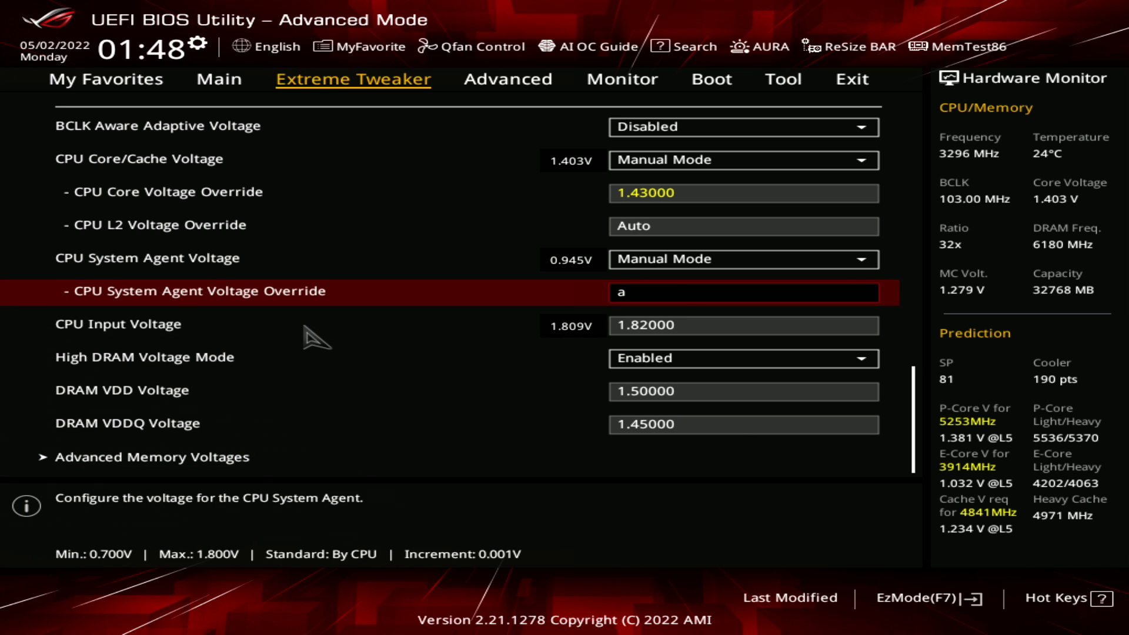
pyautogui.press('Up')
pyautogui.press('F10')
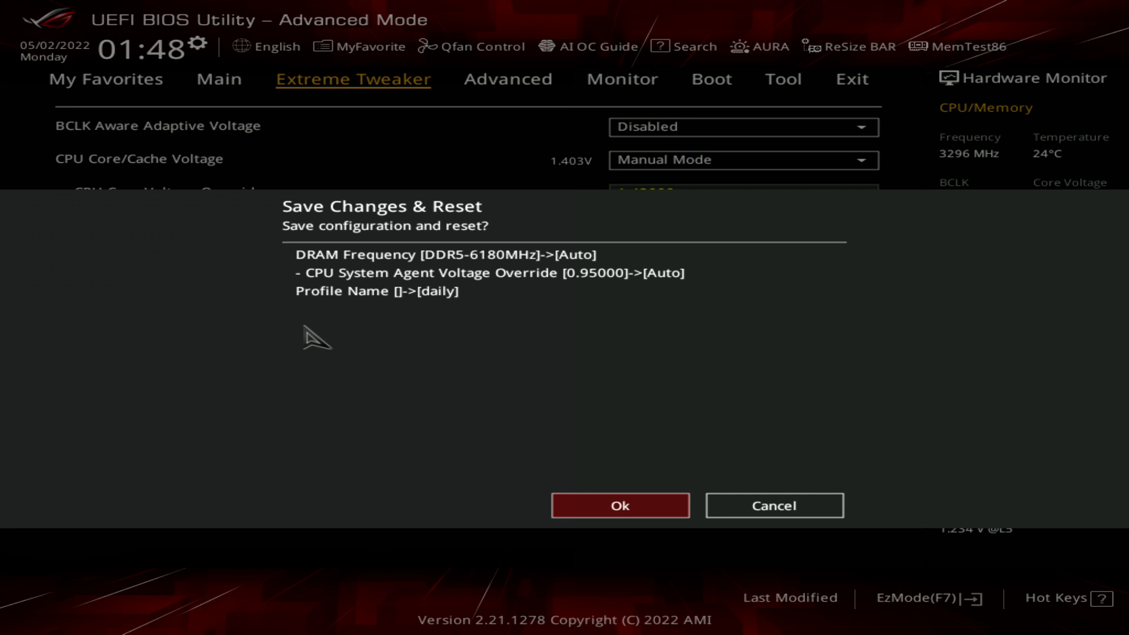
pyautogui.press('Return')
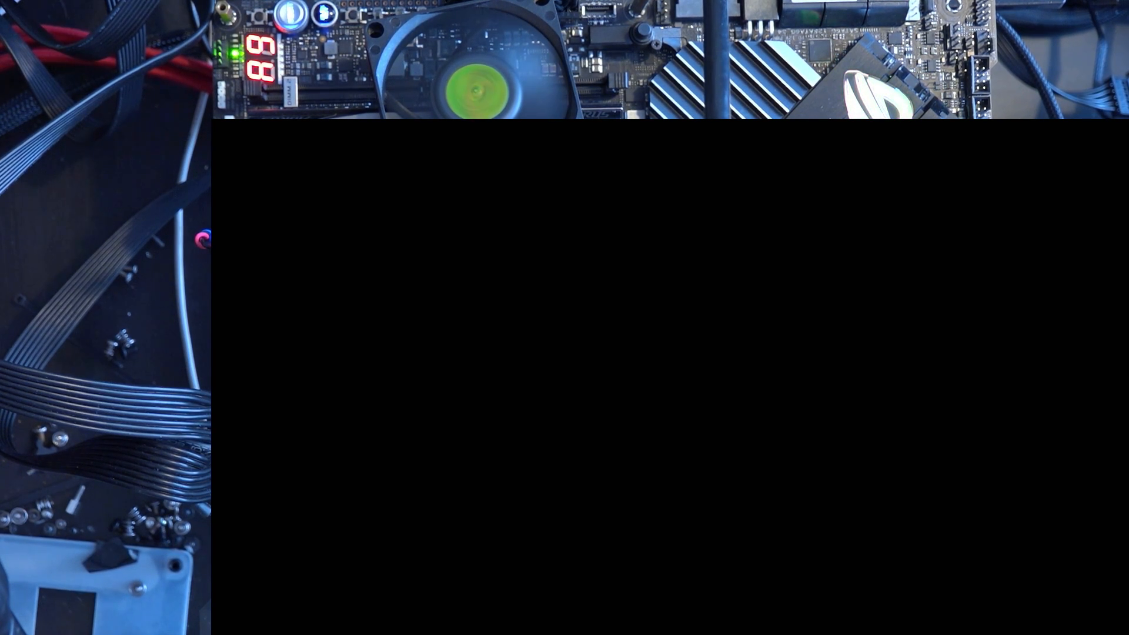
# Return to the Extreme Tweaker voltage settings after the reboot and find the CPU System Agent Voltage Override
pyautogui.press('Right')
pyautogui.press('Down')
pyautogui.press('Down')
pyautogui.press('Down')
pyautogui.press('Down')
pyautogui.press('Down')
pyautogui.press('Down')
pyautogui.press('Down')
pyautogui.press('Down')
pyautogui.press('Down')
pyautogui.press('Down')
pyautogui.press('Down')
pyautogui.press('Down')
pyautogui.press('Down')
pyautogui.press('Down')
pyautogui.press('Down')
pyautogui.press('Down')
pyautogui.press('Down')
pyautogui.press('Down')
pyautogui.press('Down')
pyautogui.press('Down')
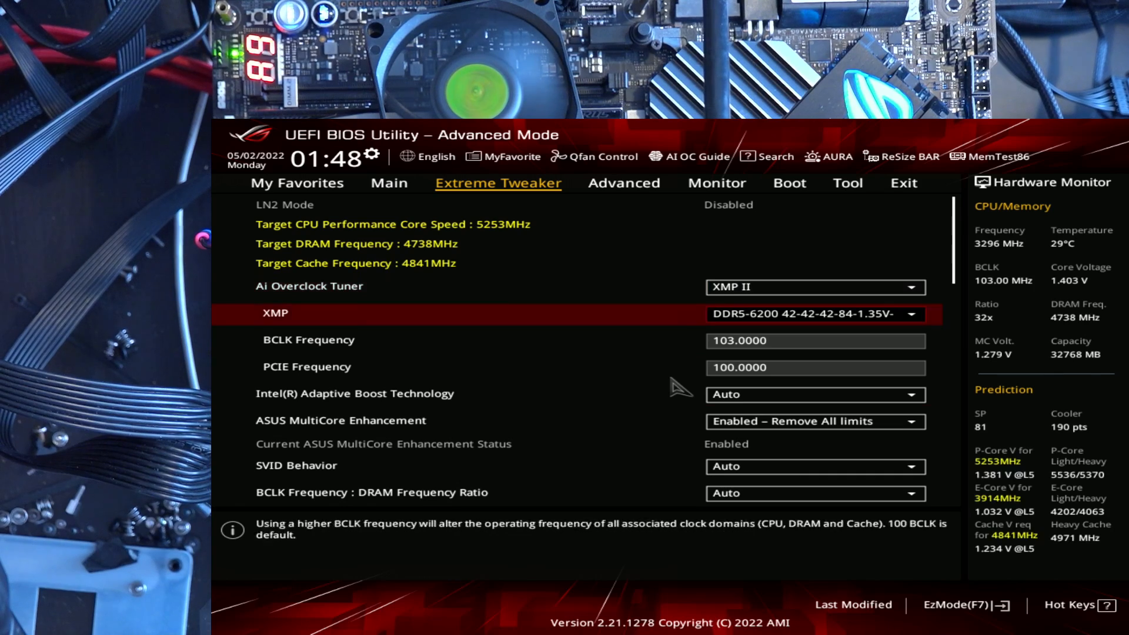
pyautogui.press('Down')
pyautogui.press('Down')
pyautogui.press('Down')
pyautogui.press('Down')
pyautogui.press('Down')
pyautogui.press('Down')
pyautogui.press('Down')
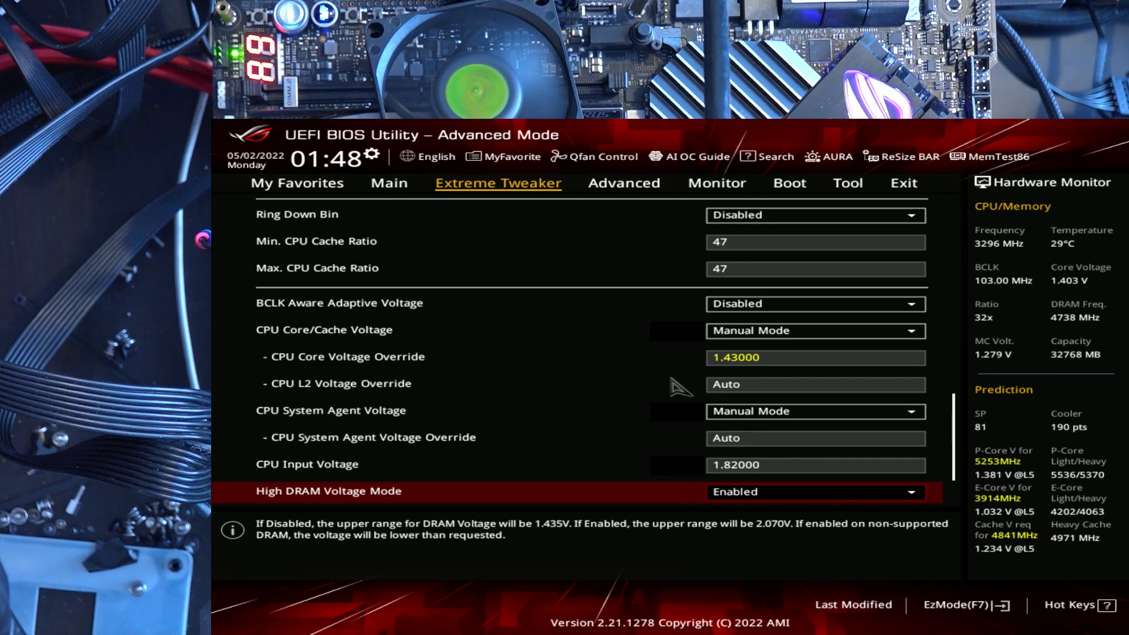
pyautogui.press('Up')
pyautogui.press('Up')
# Examine the CPU System Agent Voltage reading under the Auto override, alongside the neighbouring L2 and CPU input voltages
pyautogui.press('Up')
pyautogui.press('Down')
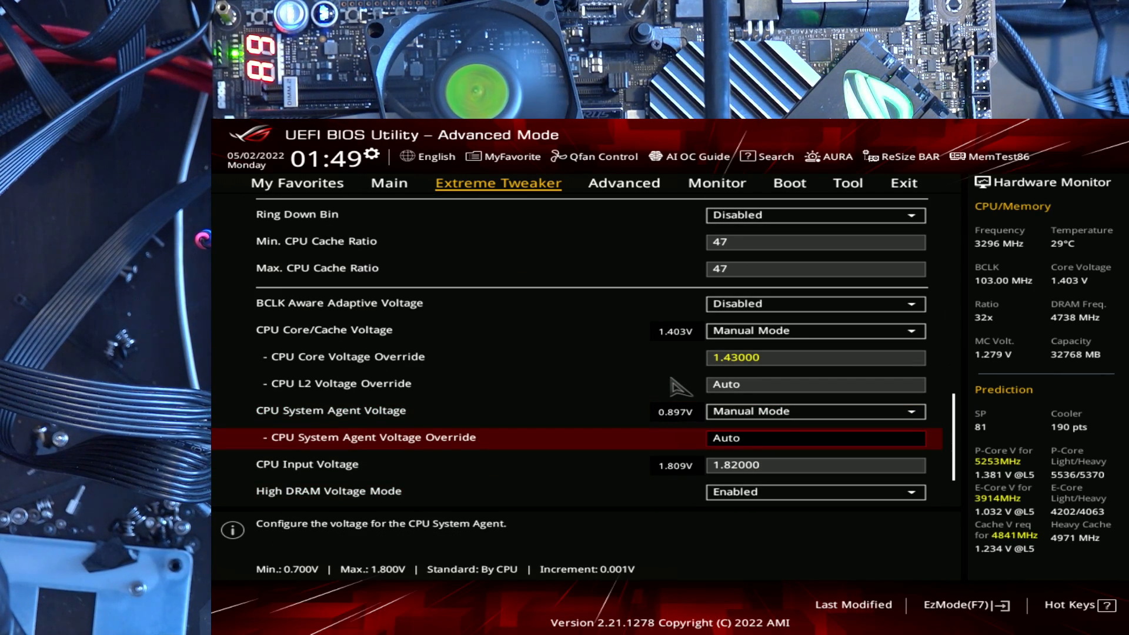
pyautogui.press('Up')
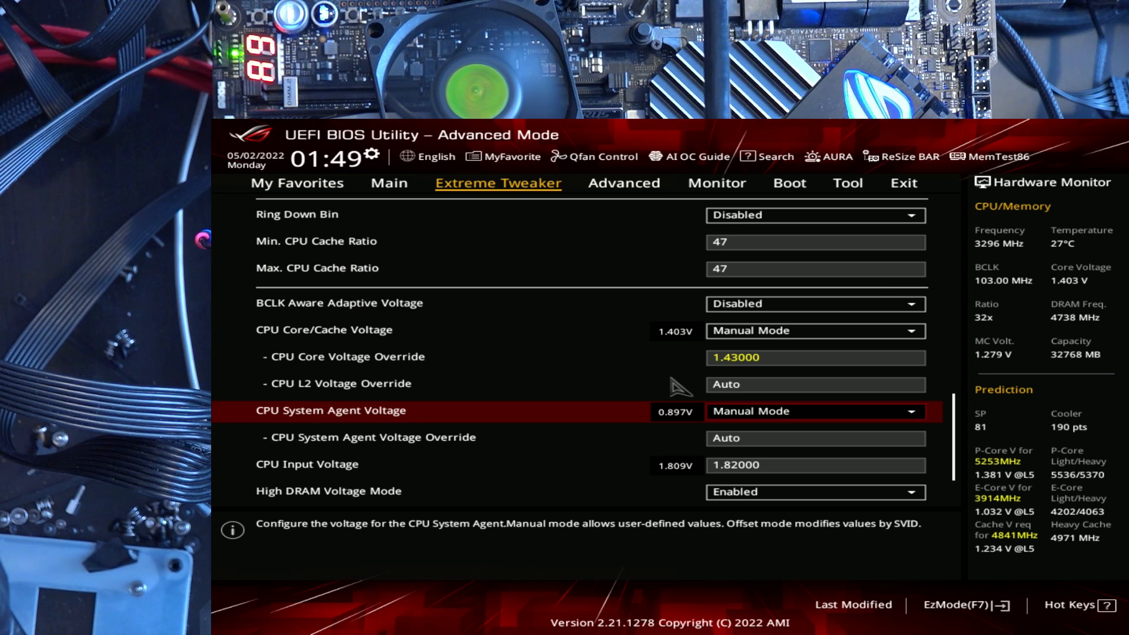
pyautogui.press('Down')
pyautogui.press('Up')
pyautogui.press('Down')
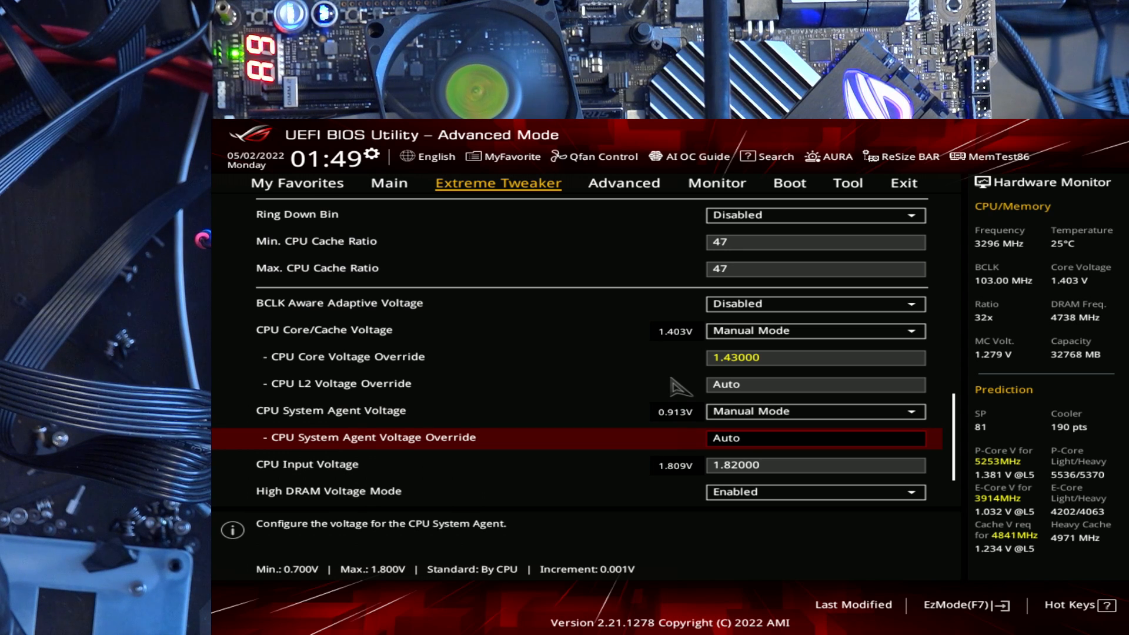
pyautogui.press('Up')
pyautogui.press('Up')
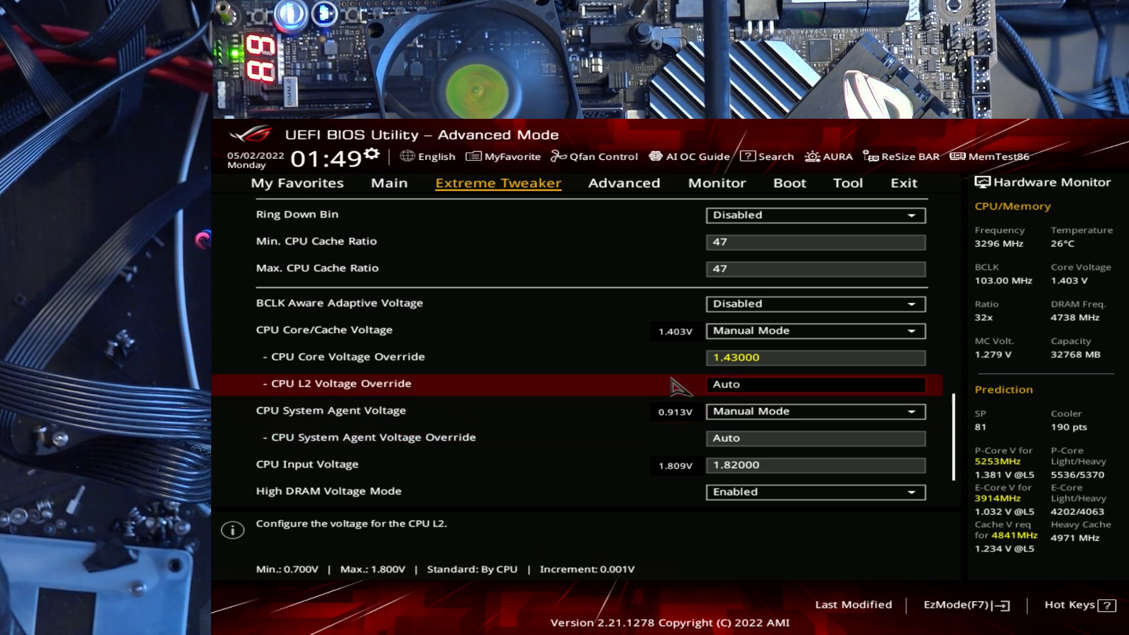
pyautogui.press('Down')
pyautogui.press('Down')
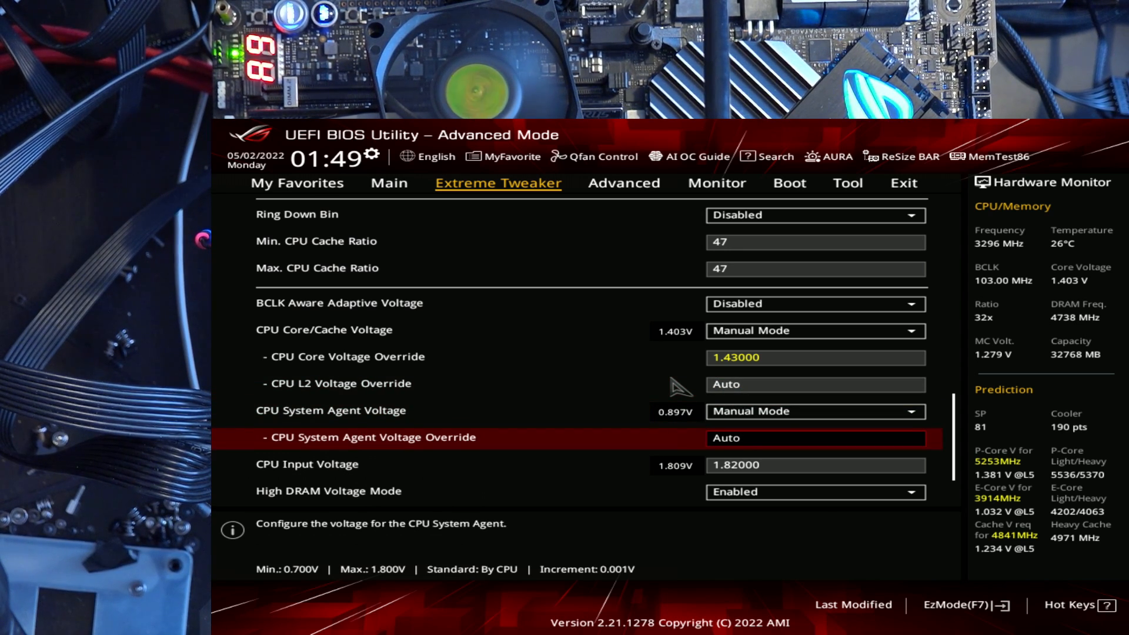
pyautogui.press('Up')
pyautogui.press('Down')
pyautogui.press('Down')
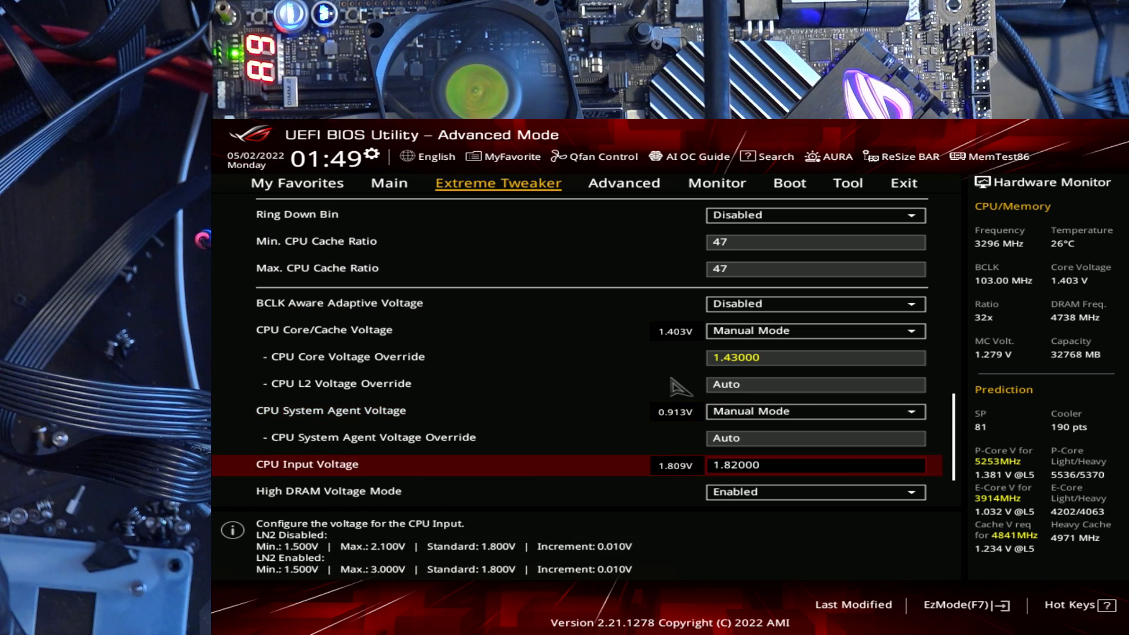
pyautogui.press('Up')
pyautogui.press('Up')
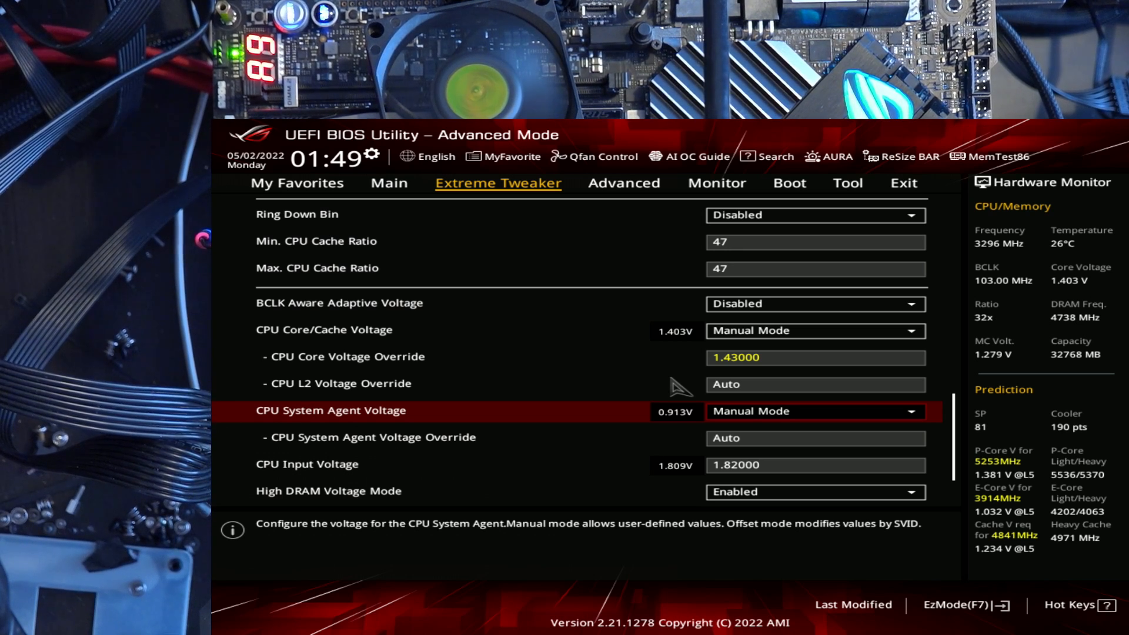
# Set the CPU System Agent Voltage Override to 0.95 V, then save the configuration and reset
pyautogui.press('Down')
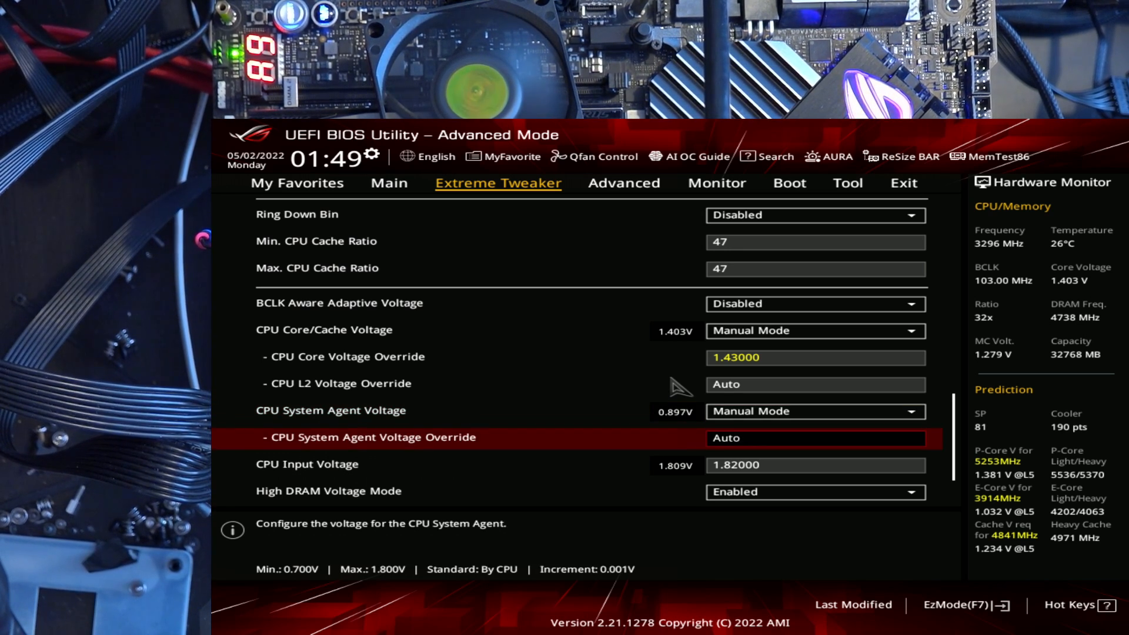
pyautogui.write('.95')
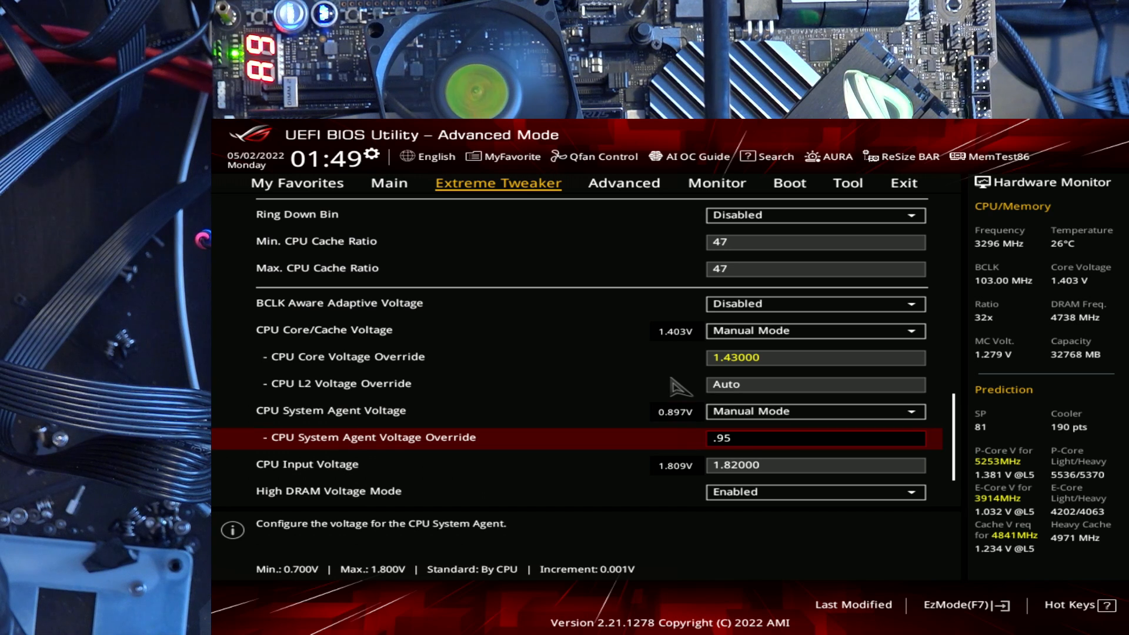
pyautogui.press('Up')
pyautogui.press('F10')
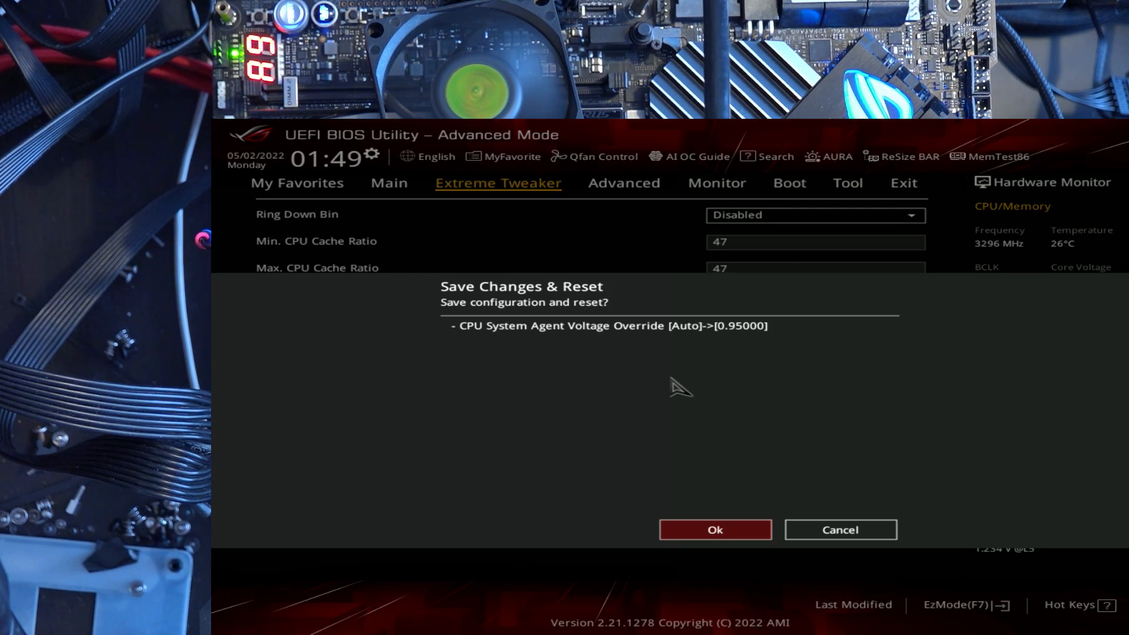
pyautogui.press('Return')
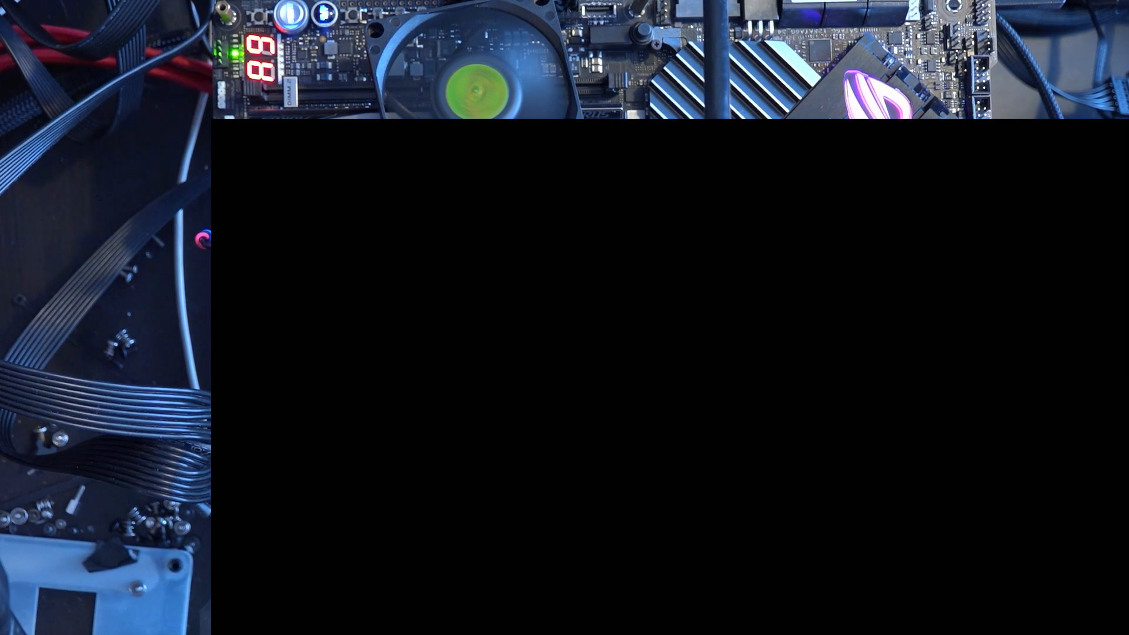